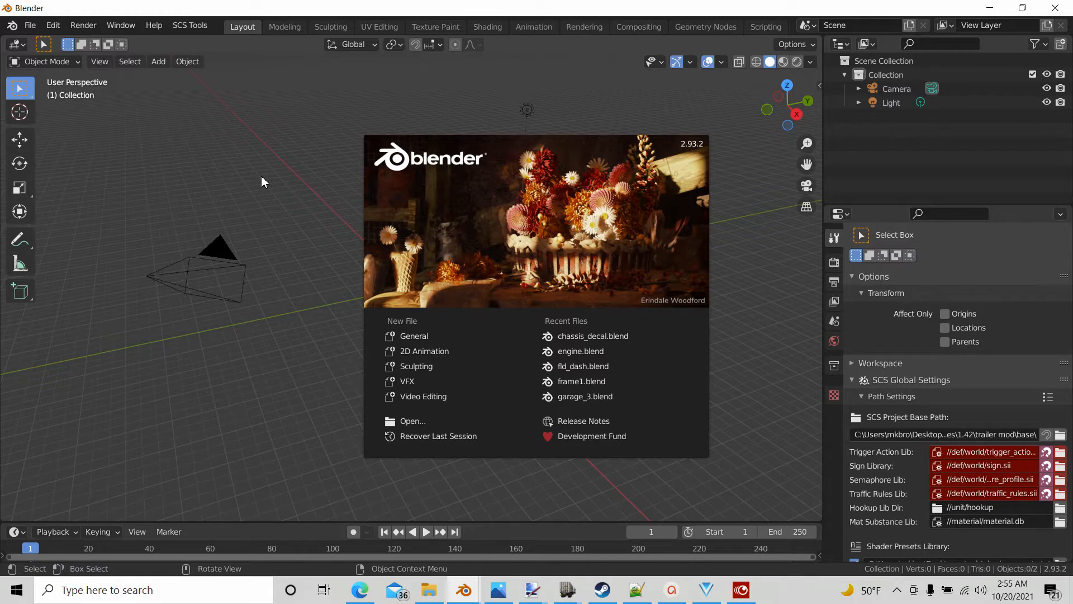
Import the SCS game object ch_53_3ax.pim from the base\vehicle\trailer_owned\scs_flatbed\chassis folder with the default import options.
left_click(724, 318)
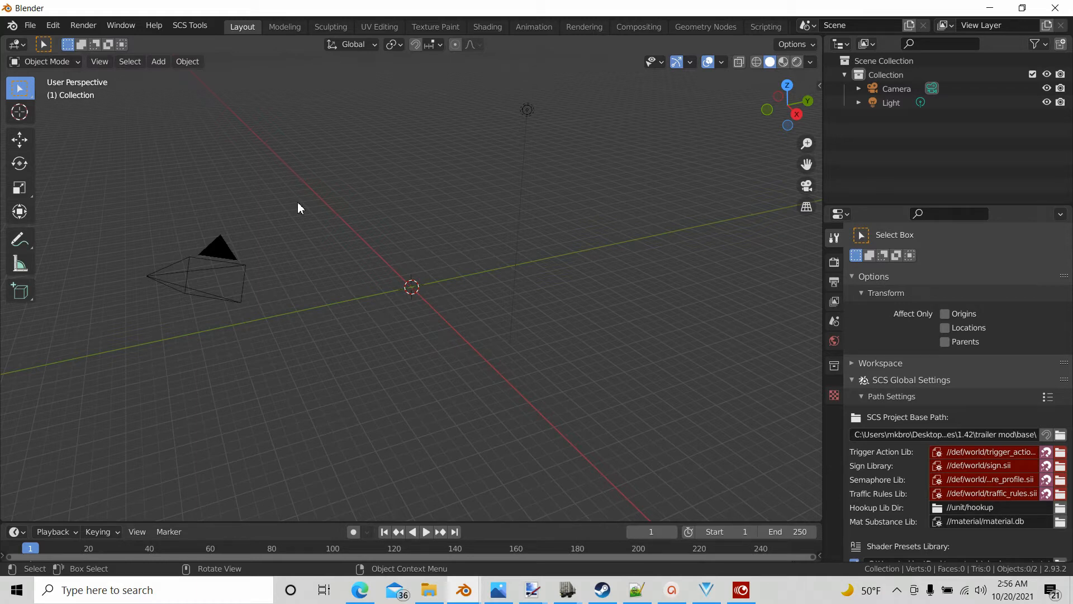
left_click(31, 26)
mouse_move(51, 214)
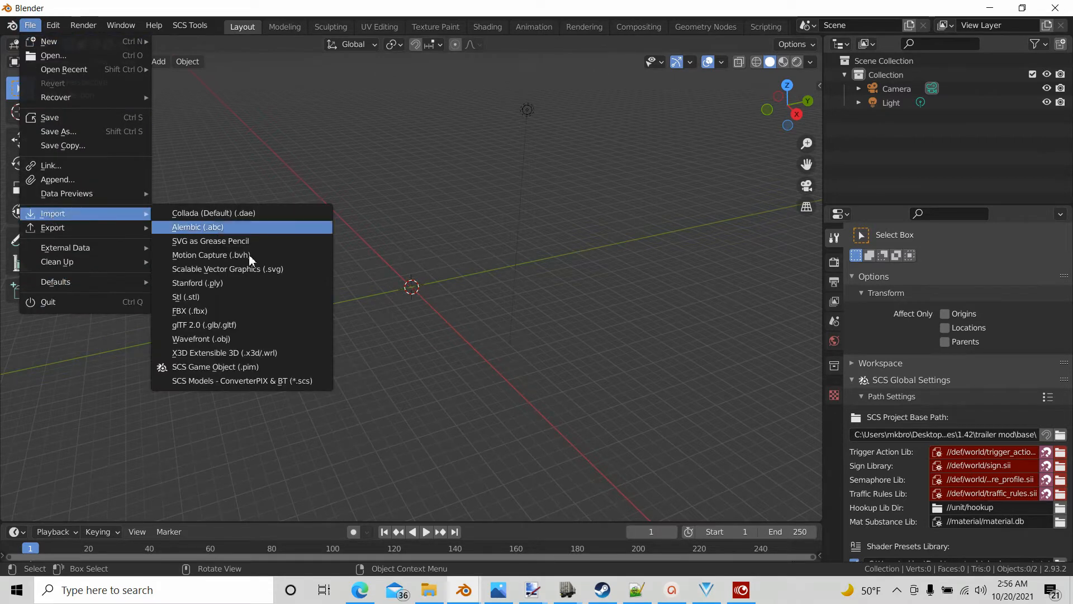
left_click(218, 368)
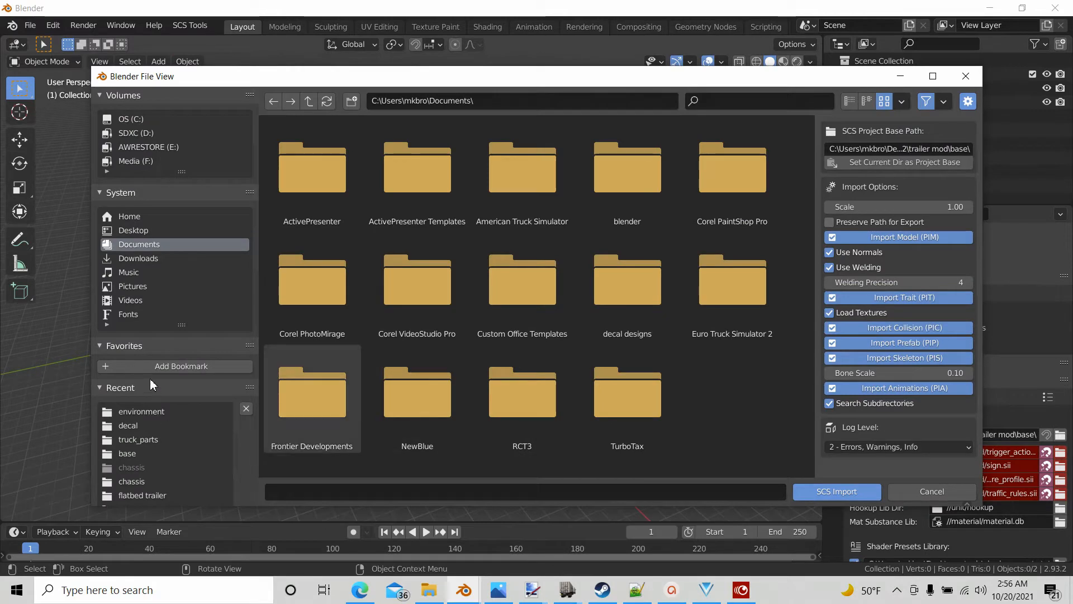
left_click(128, 453)
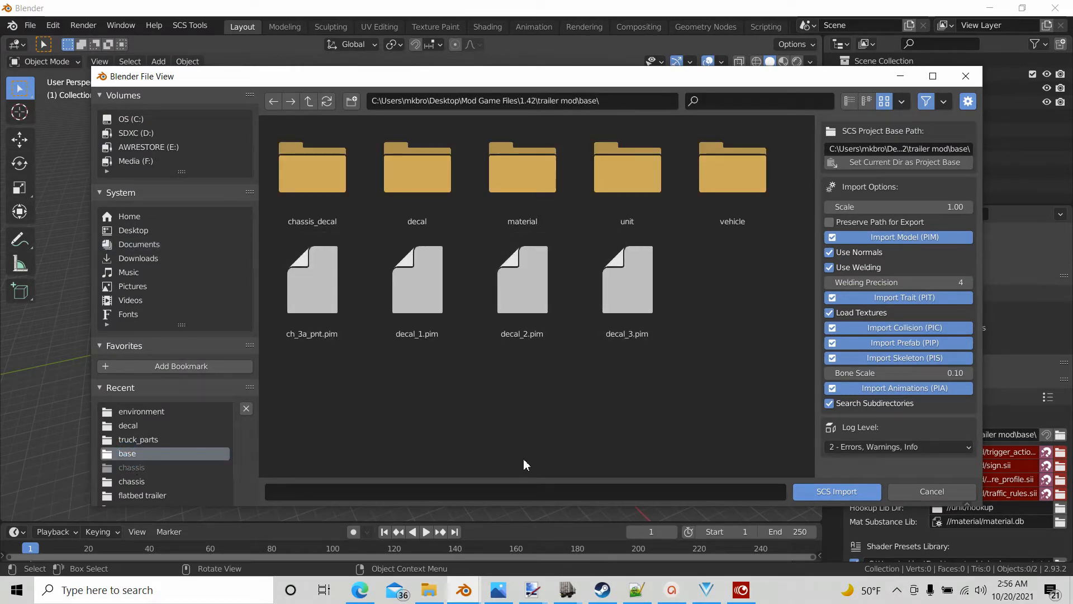
double_click(730, 178)
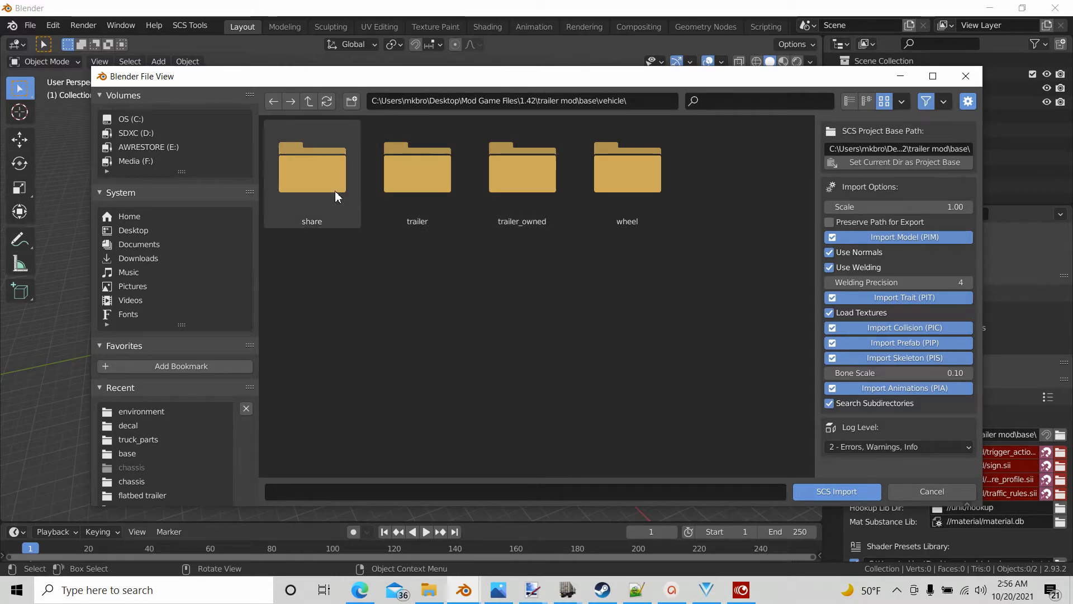
double_click(521, 184)
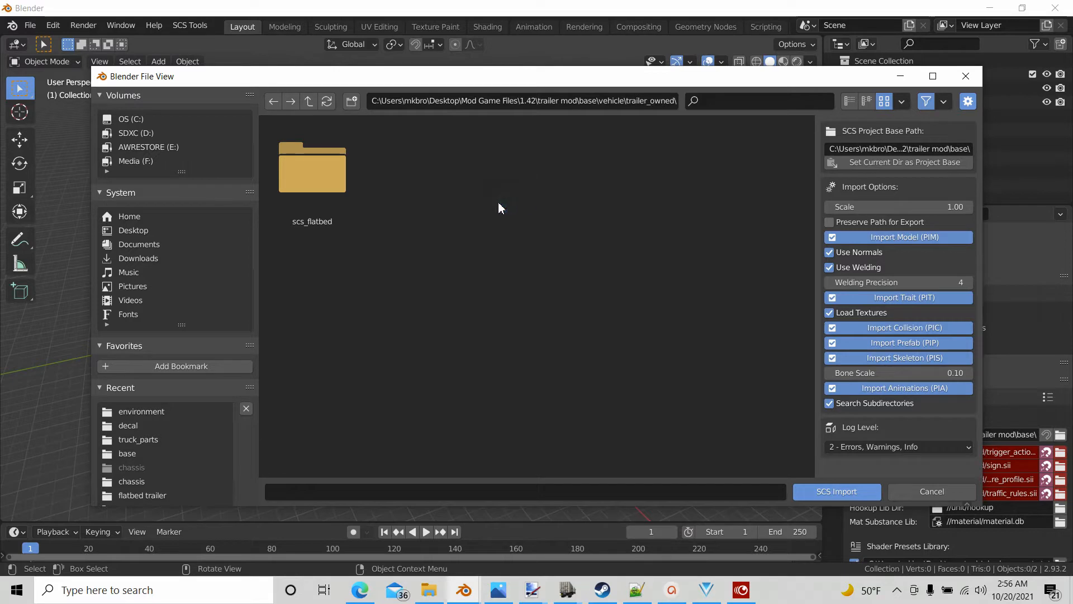
double_click(316, 180)
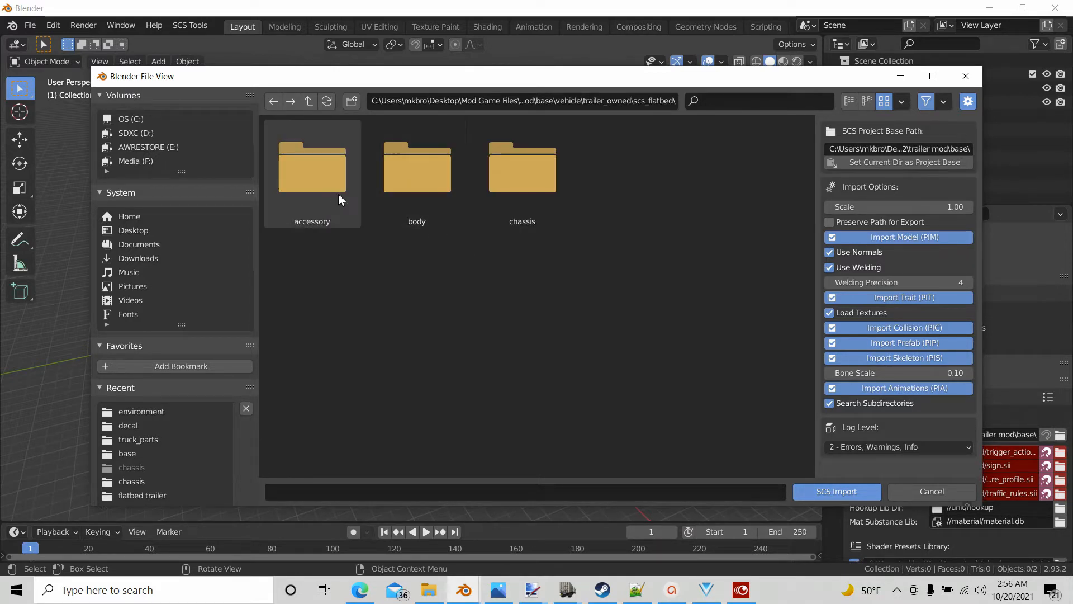
double_click(538, 186)
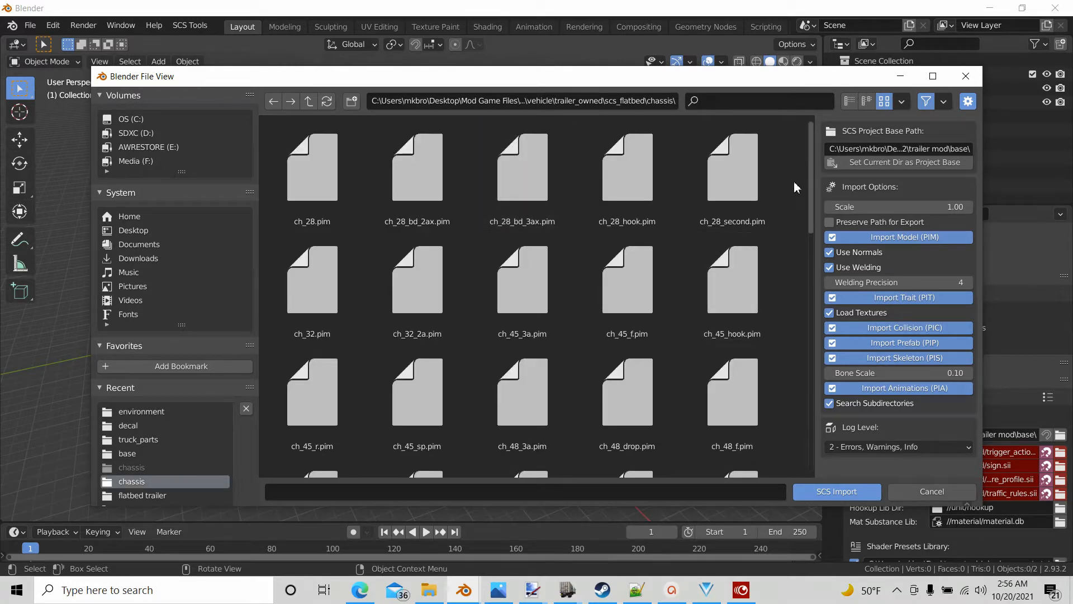
left_click_drag(810, 146, 816, 218)
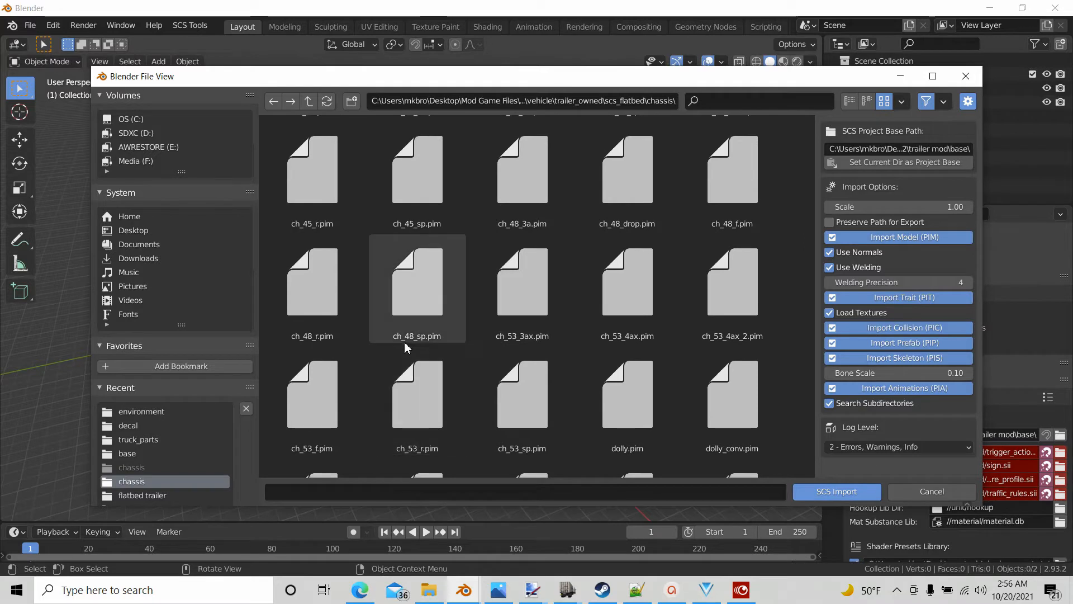
left_click(515, 291)
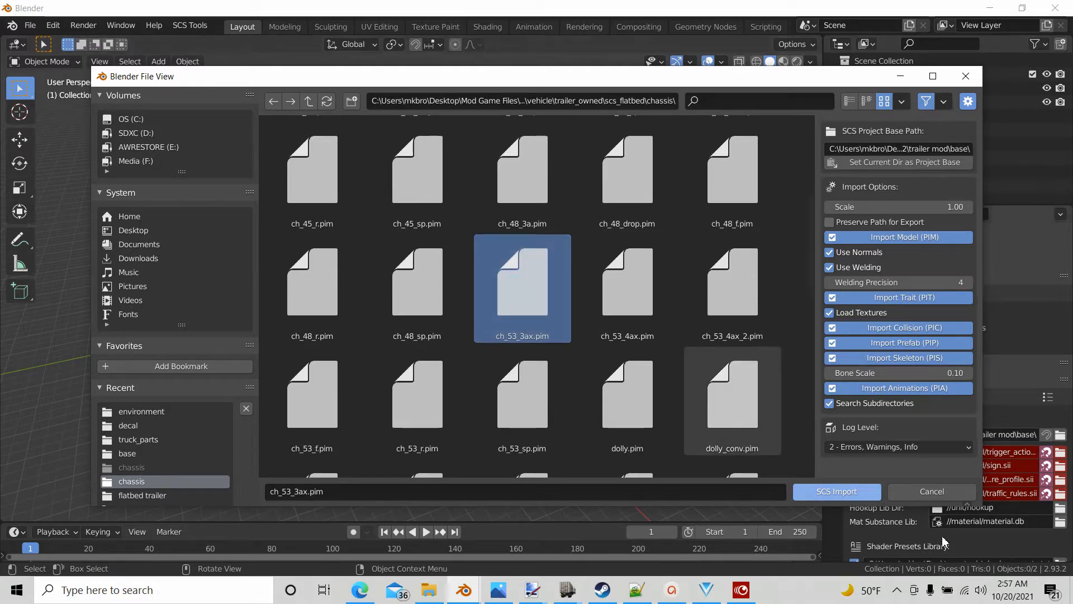
left_click(831, 491)
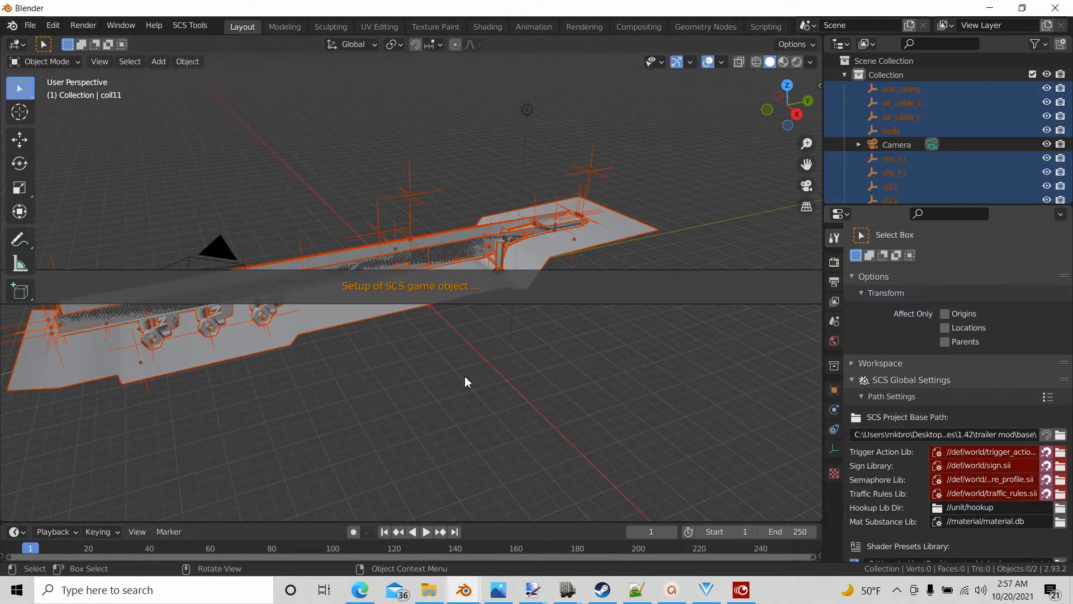
Use the global SCS visibility tools to show only the trailer's mesh models, hiding locators and the other object types.
left_click(193, 29)
mouse_move(225, 126)
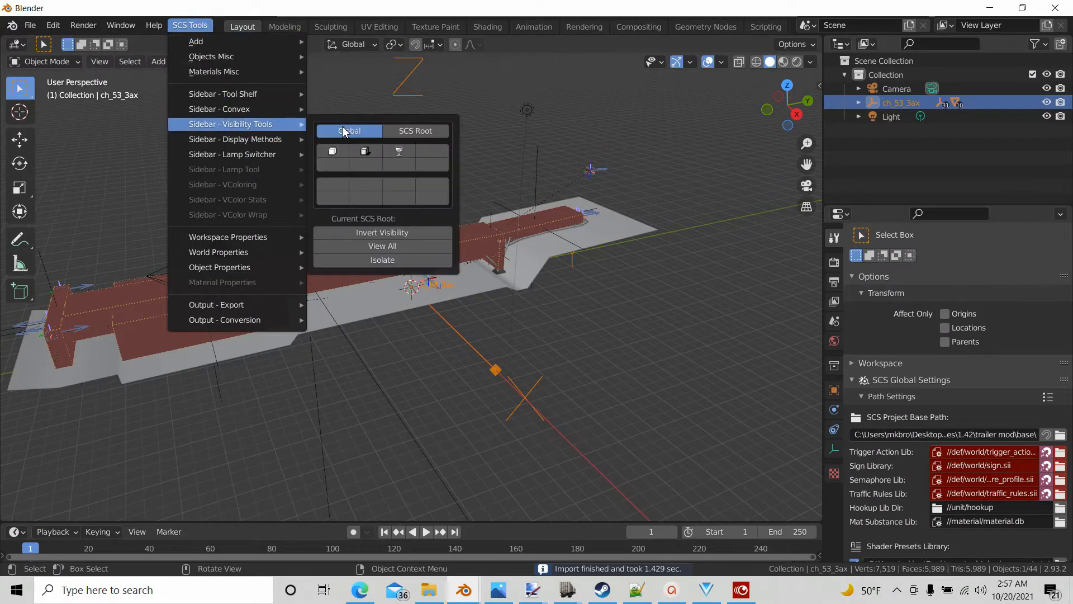
left_click(331, 151)
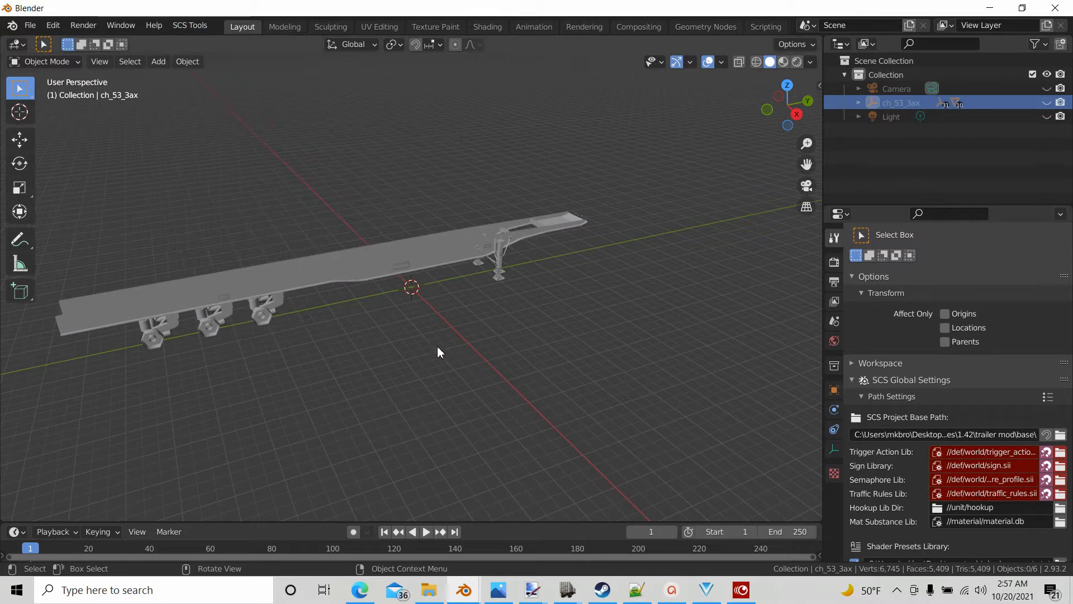
Switch the viewport to Material Preview shading to check the textured trailer chassis.
middle_click_drag(441, 372, 783, 364)
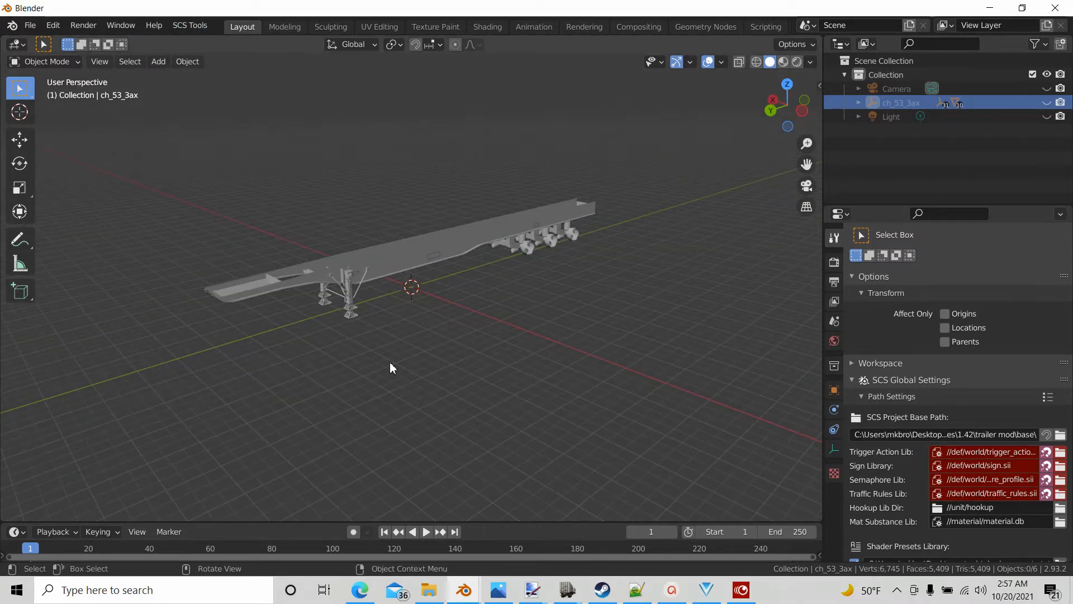
key("z")
left_click(396, 441)
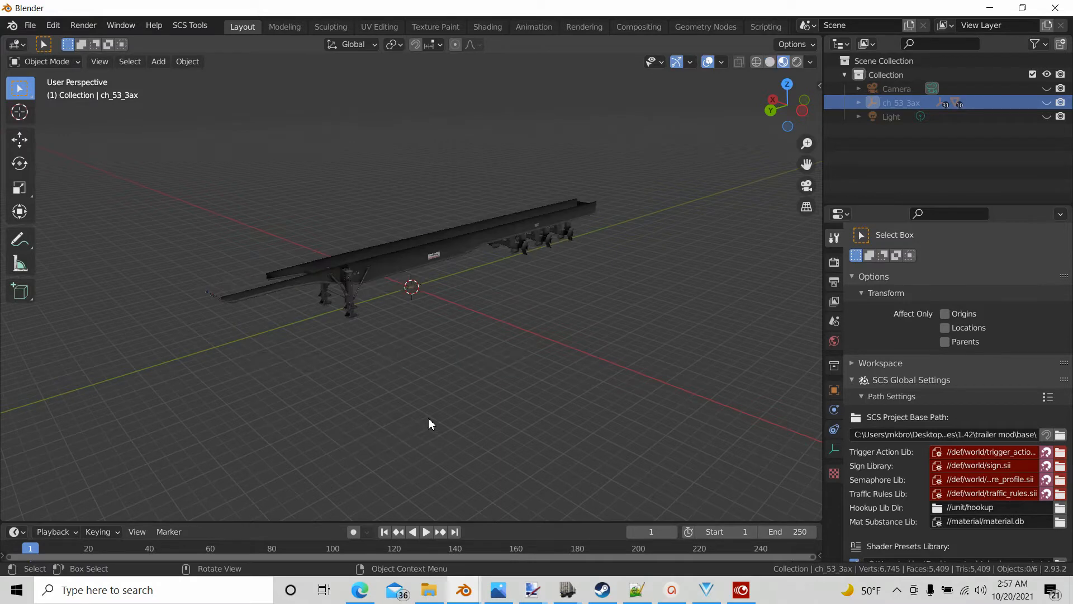
scroll(397, 306, "up", 5)
mouse_move(401, 312)
middle_mouse_down()
mouse_move(412, 307)
mouse_move(410, 283)
mouse_move(429, 270)
mouse_move(423, 298)
mouse_move(445, 312)
mouse_move(575, 311)
mouse_move(612, 264)
mouse_move(582, 312)
mouse_move(443, 319)
mouse_move(403, 299)
middle_mouse_up()
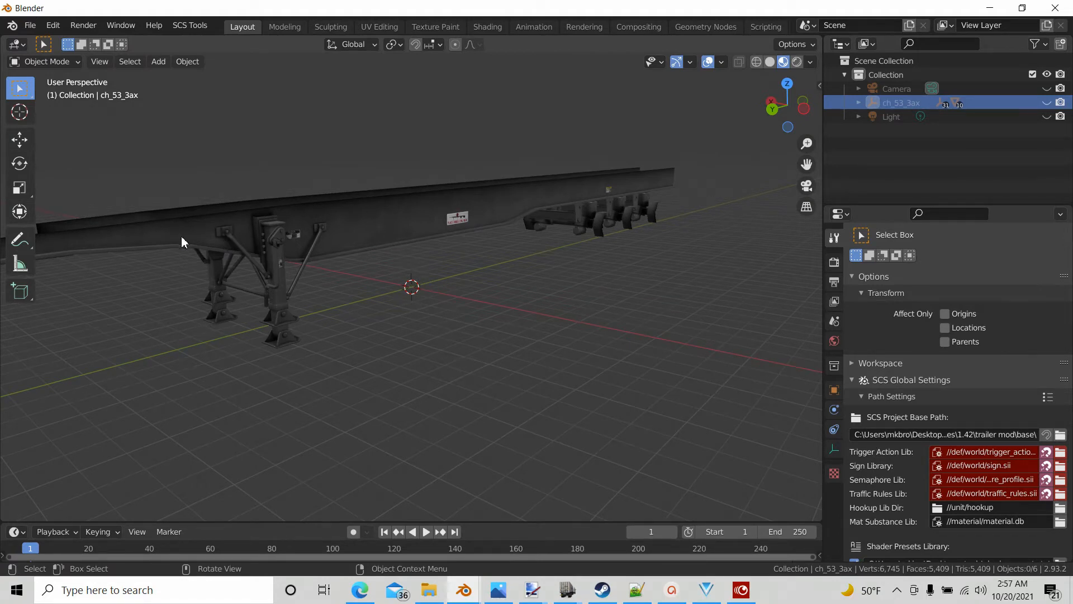
mouse_move(394, 223)
middle_mouse_down()
mouse_move(379, 176)
mouse_move(380, 233)
middle_mouse_up()
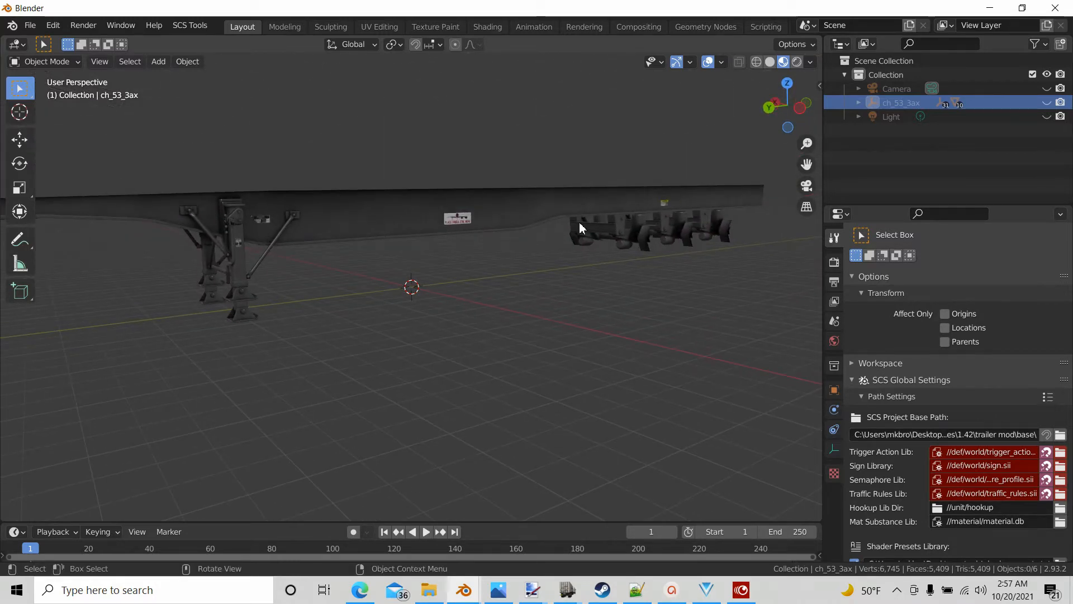
middle_click_drag(580, 225, 560, 248)
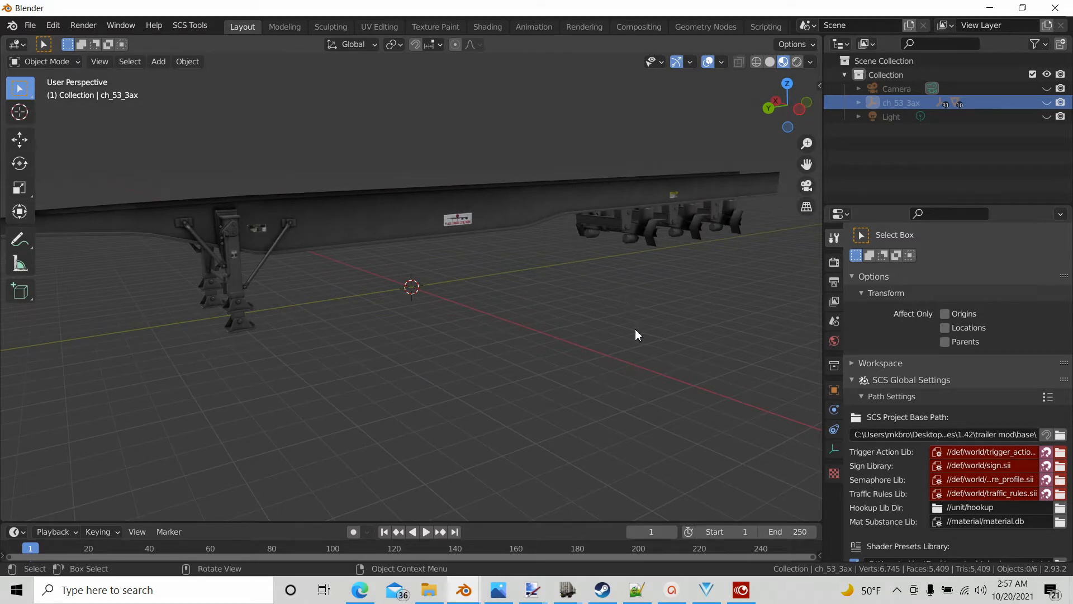
mouse_move(601, 325)
middle_mouse_down()
mouse_move(578, 360)
mouse_move(607, 330)
middle_mouse_up()
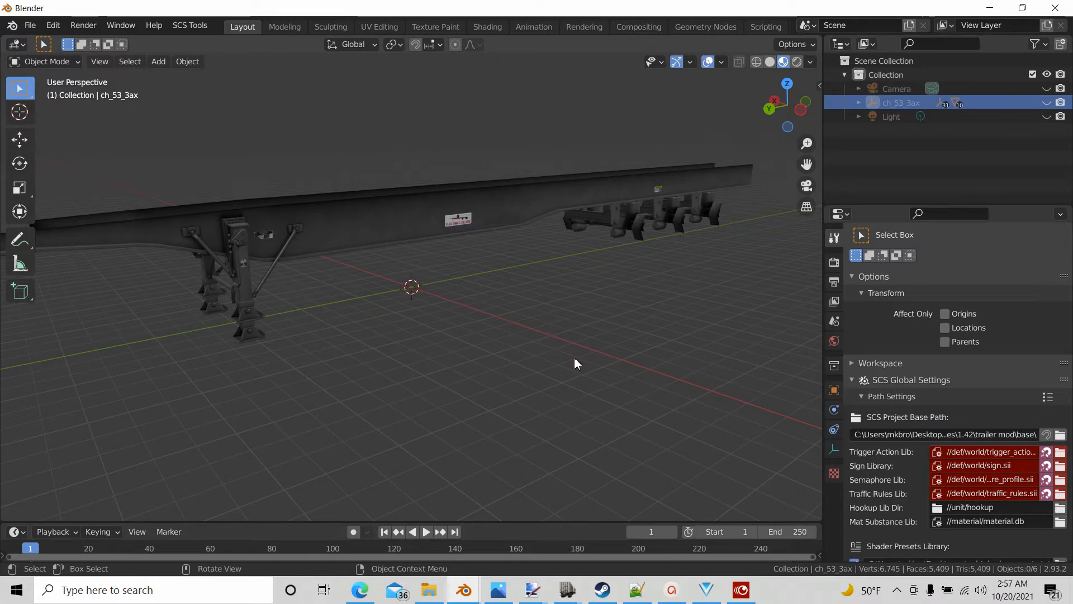
Expand ch_53_3ax in the outliner, select the main frame piece_2, and hide piece_3, piece_4, piece_6, piece_8 and piece_9.
left_click(858, 104)
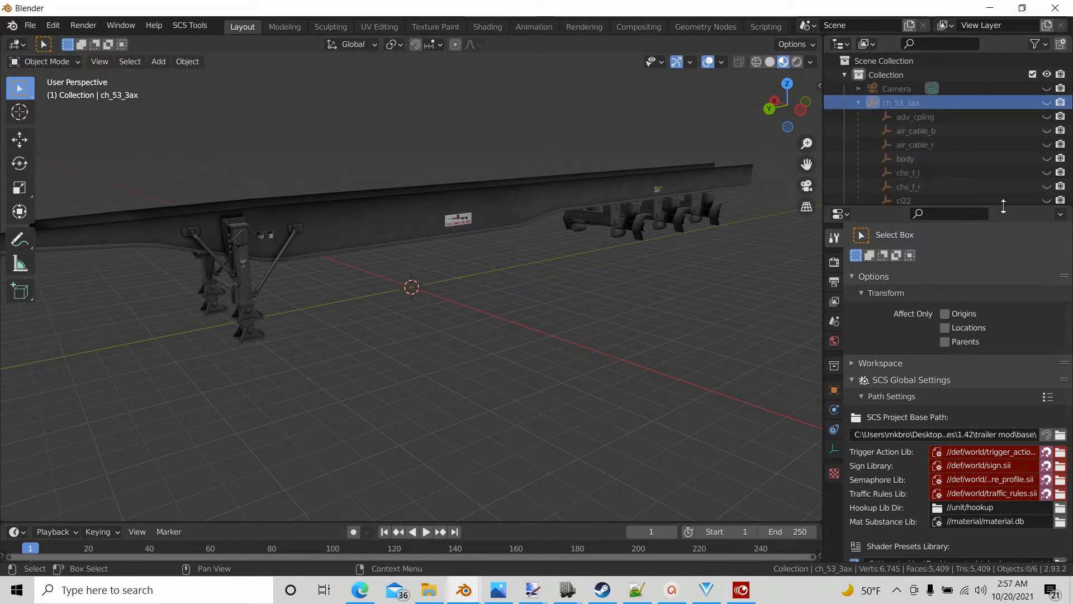
left_click_drag(1003, 206, 1003, 378)
scroll(983, 197, "down", 8)
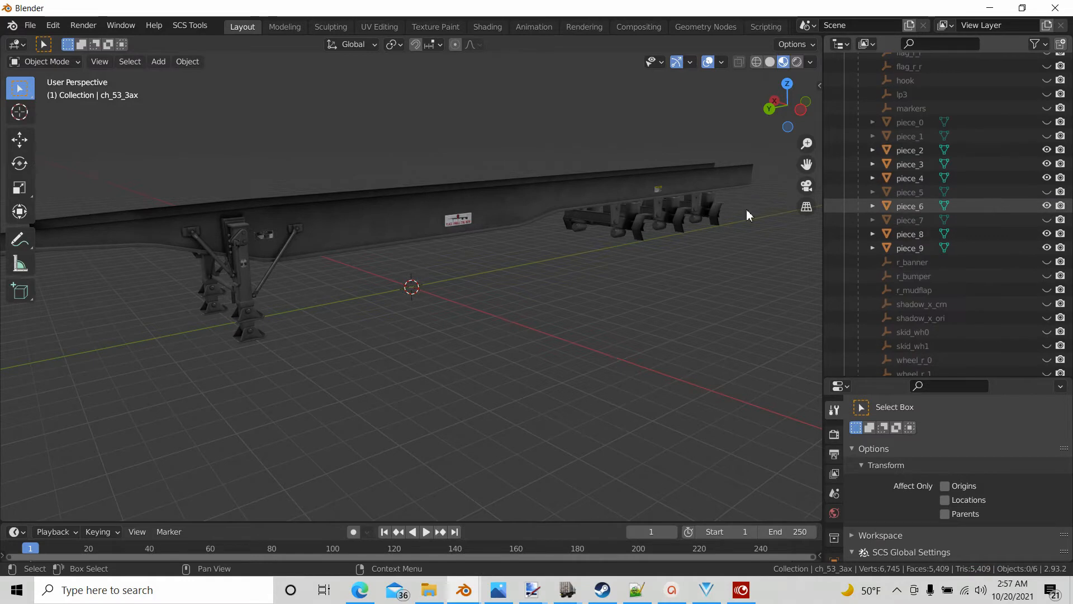
left_click(520, 214)
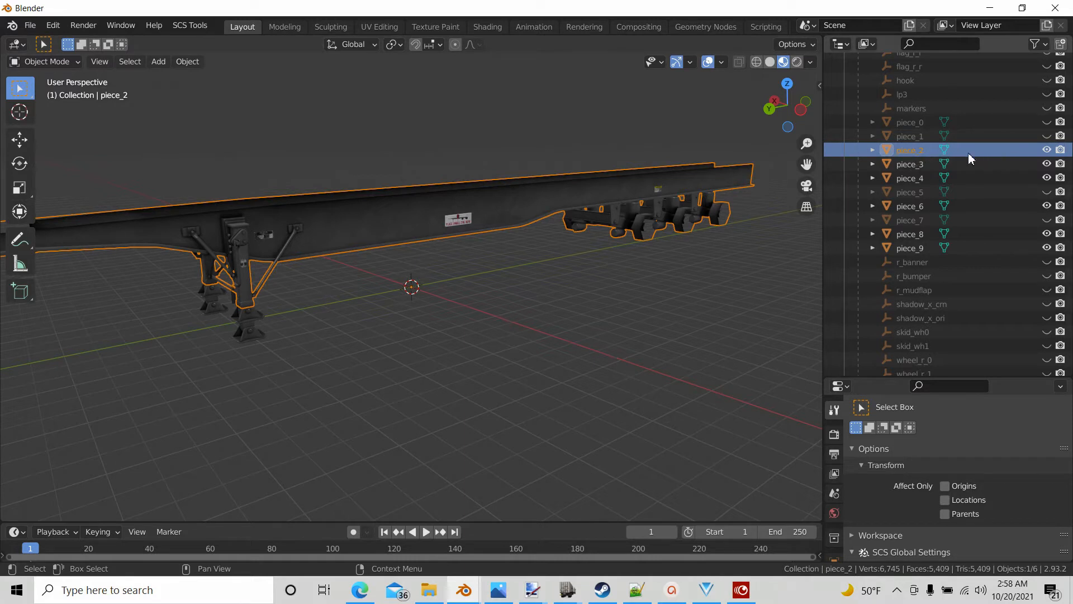
left_click(1047, 164)
left_click(1047, 178)
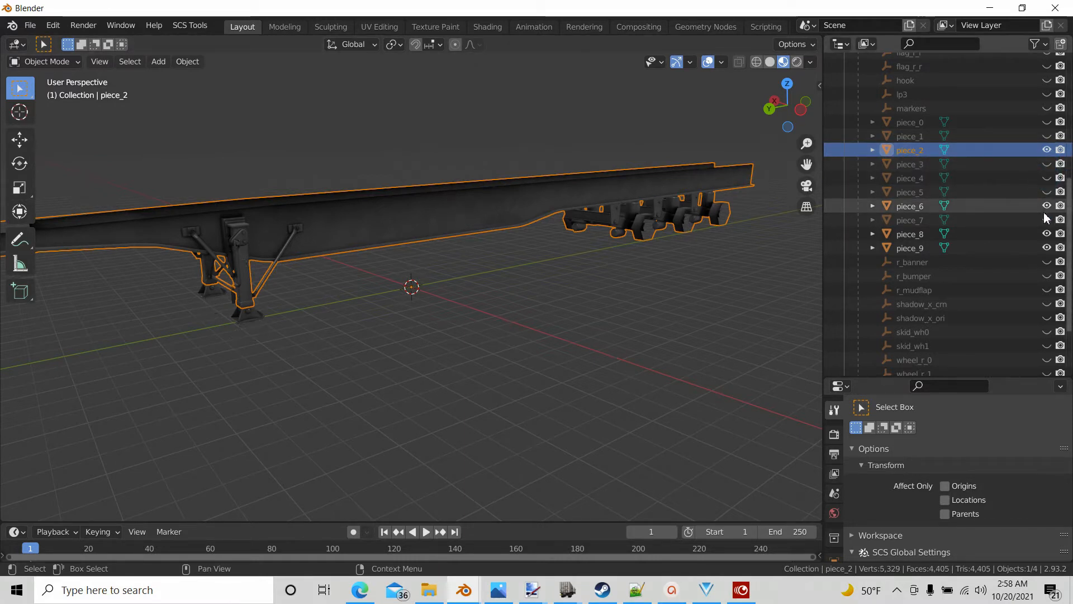
left_click(1046, 206)
left_click(1046, 234)
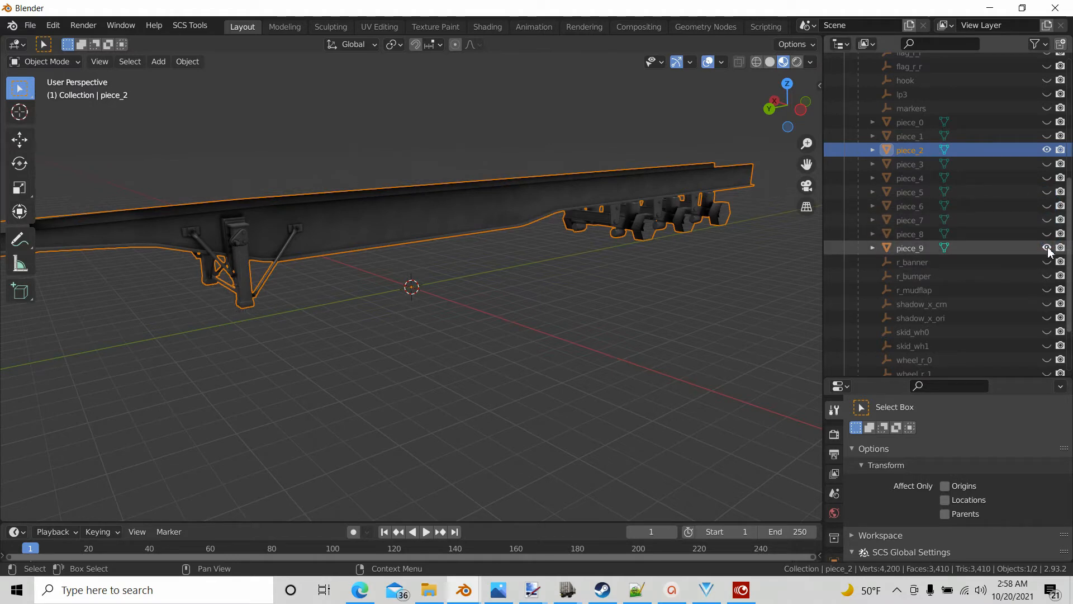
left_click(1047, 248)
Enter Edit Mode on piece_2 and set up a left orthographic view of the frame's rear end.
middle_click_drag(581, 335, 546, 318)
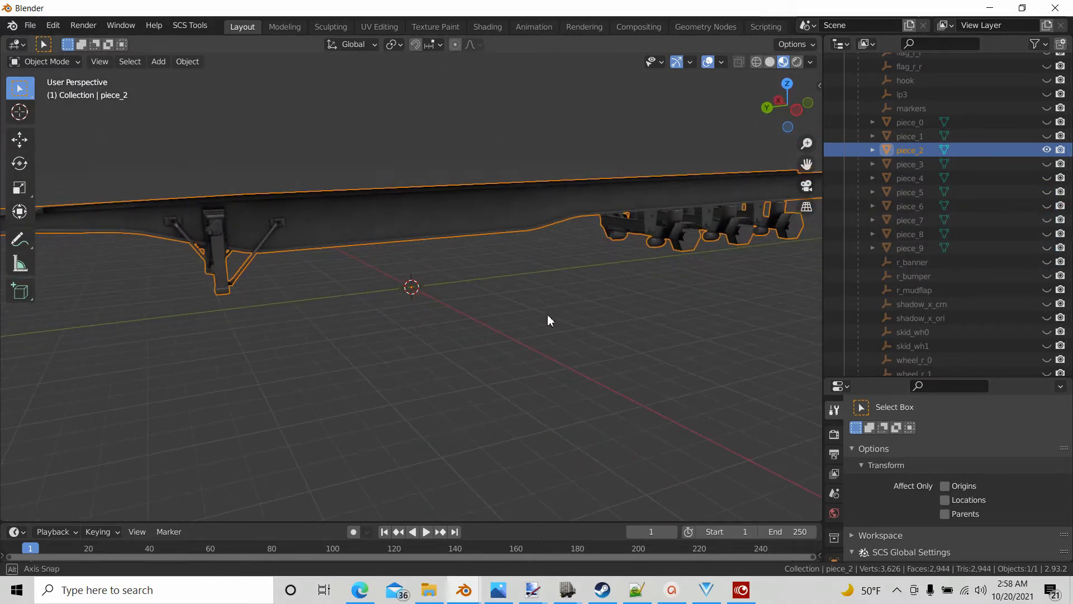
left_click(797, 110)
middle_click_drag(640, 328, 276, 333, "shift")
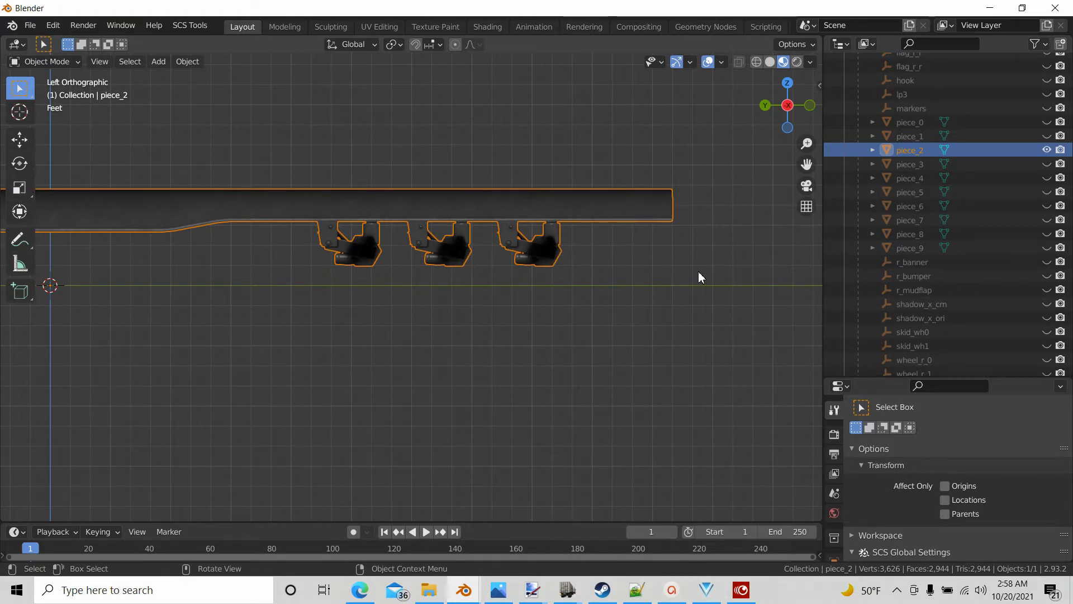
key("Tab")
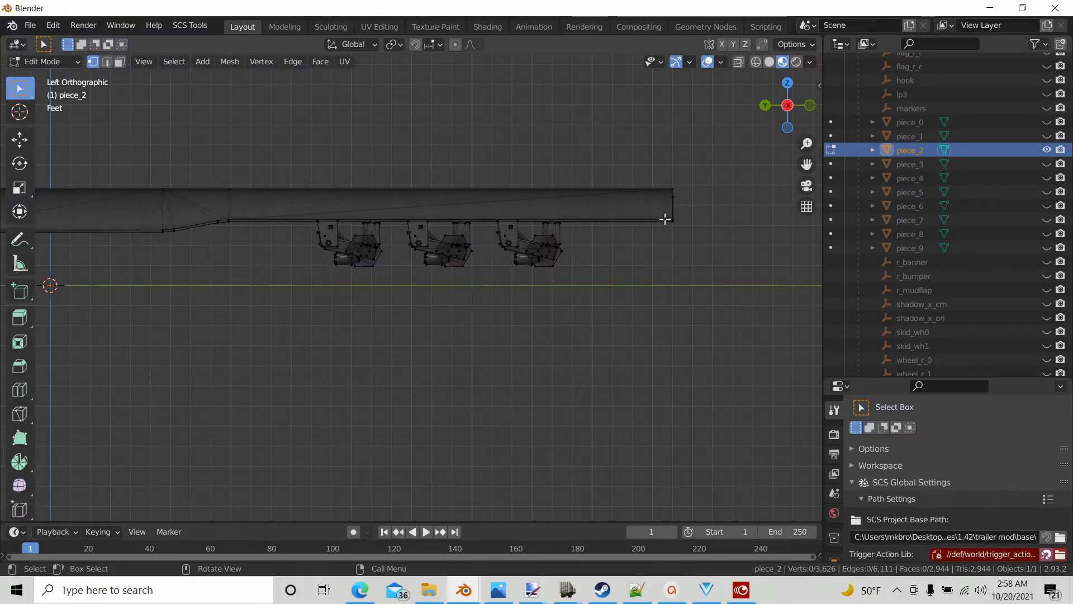
middle_click_drag(570, 282, 517, 341)
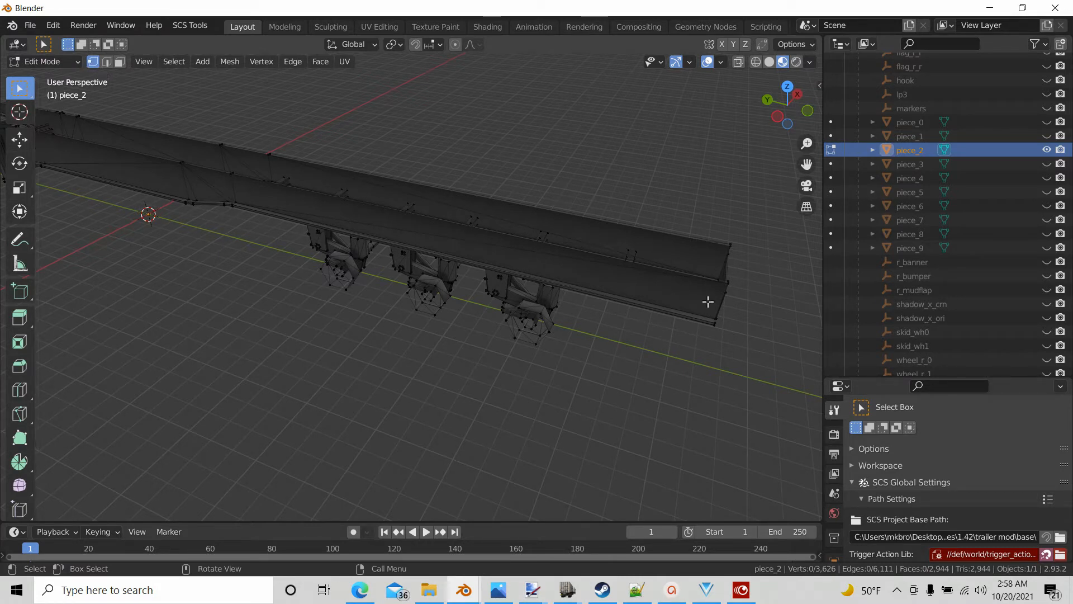
left_click(777, 116)
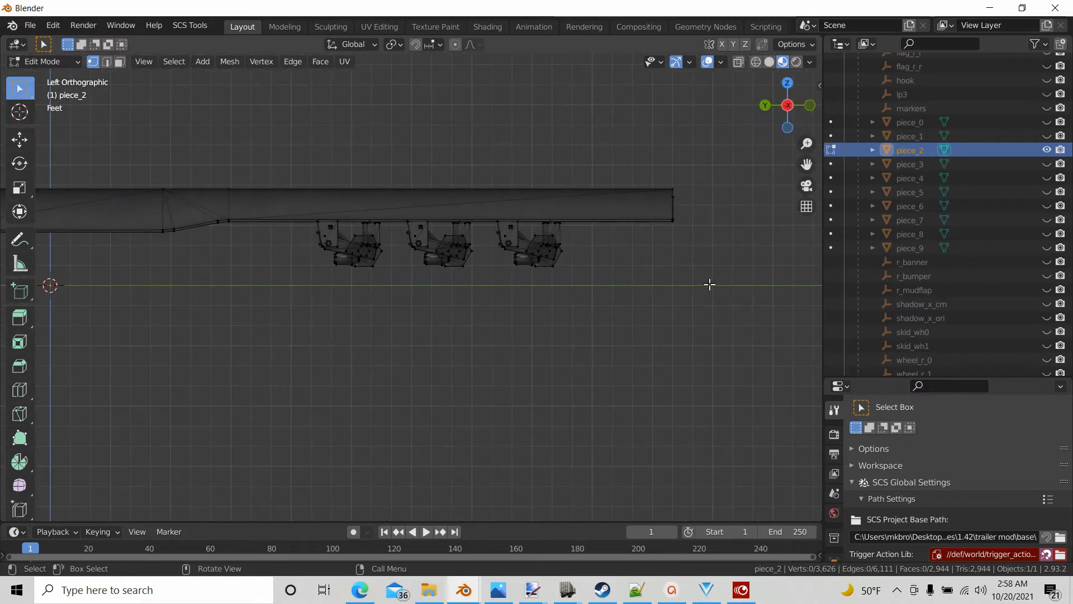
middle_click_drag(714, 321, 610, 333, "shift")
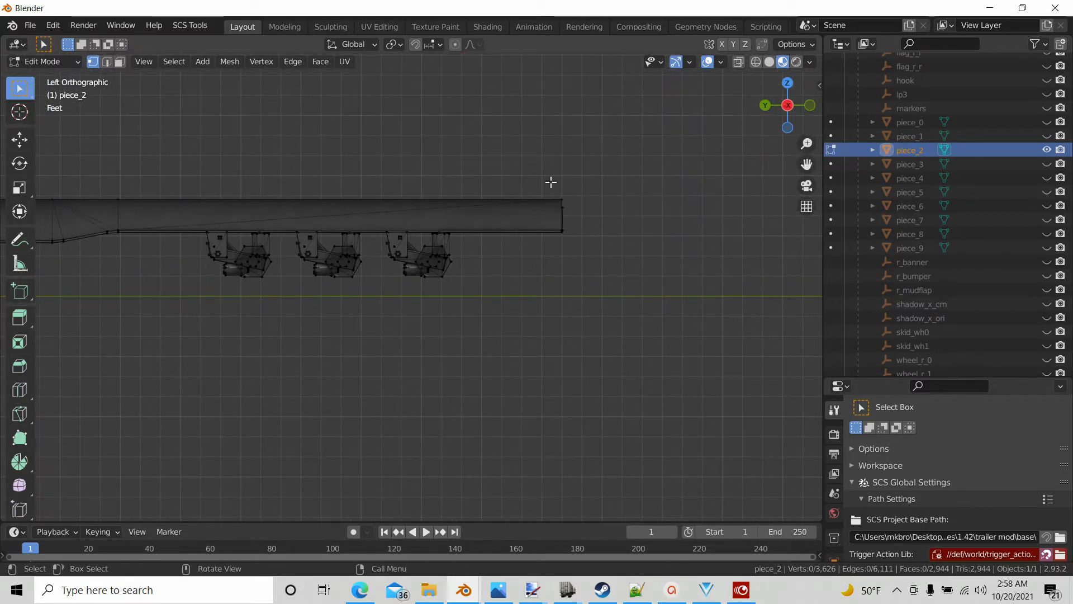
Try to box-select the vertices at the frame's rear end with X-ray off and check the far side.
left_click_drag(545, 166, 615, 347)
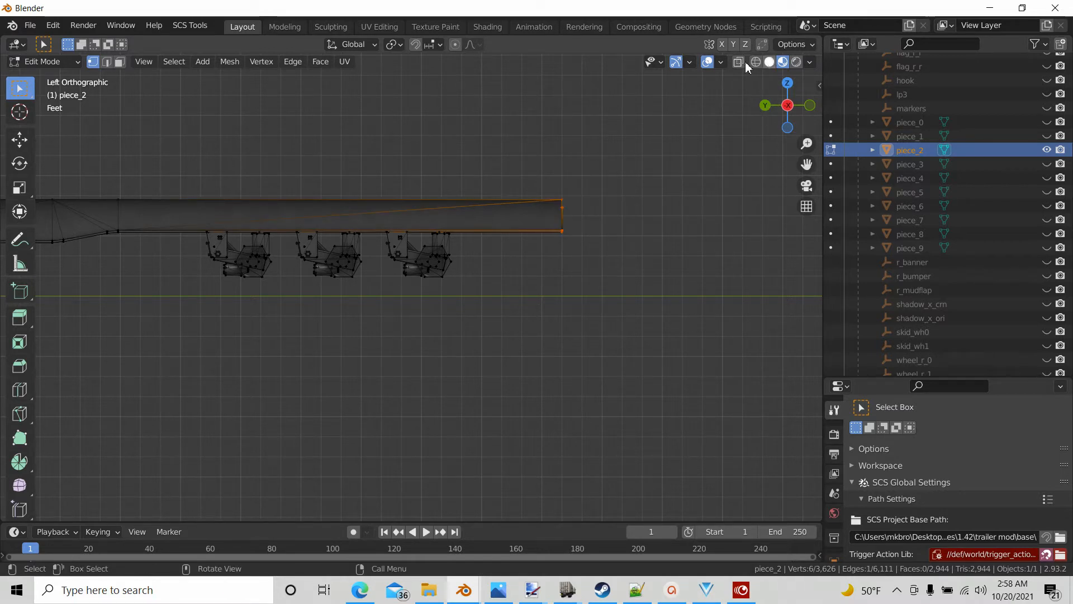
middle_click_drag(738, 226, 577, 306)
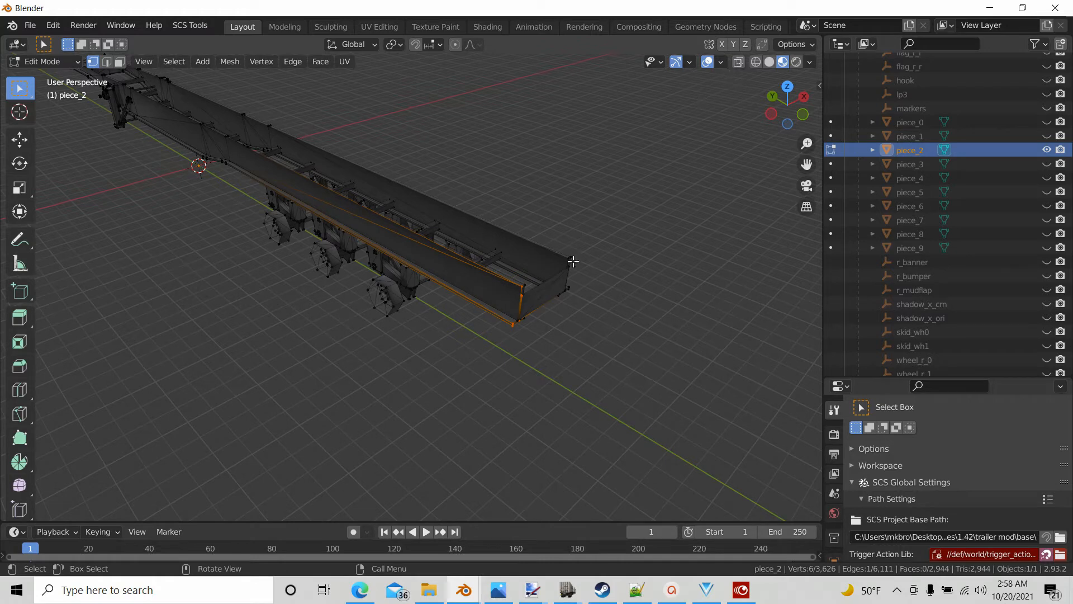
middle_click_drag(649, 293, 730, 257)
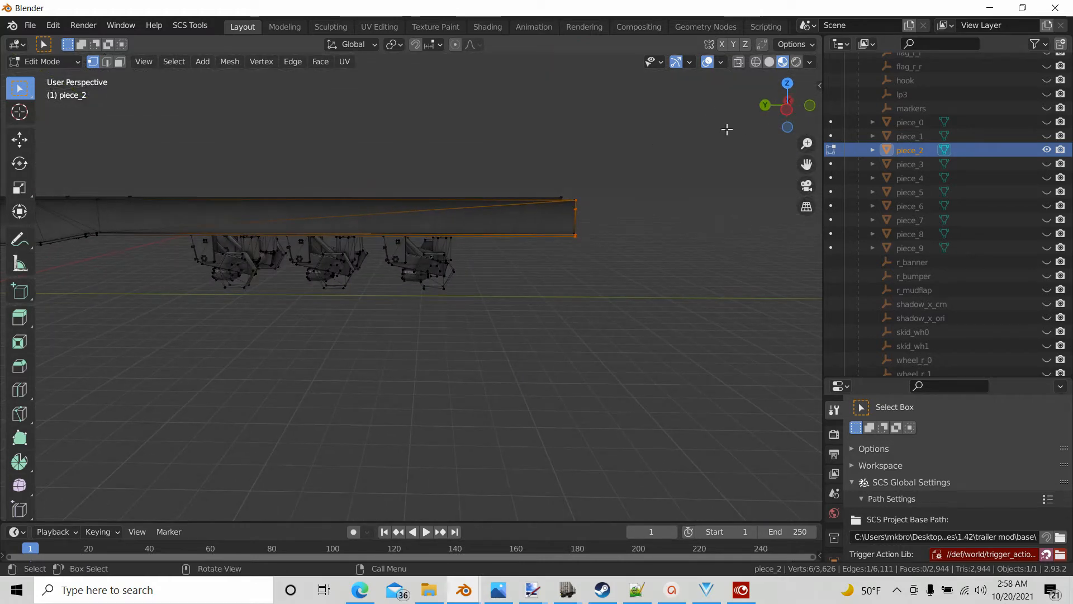
Turn on X-ray and box-select all vertices through the frame's rear end in the left orthographic view.
left_click(738, 65)
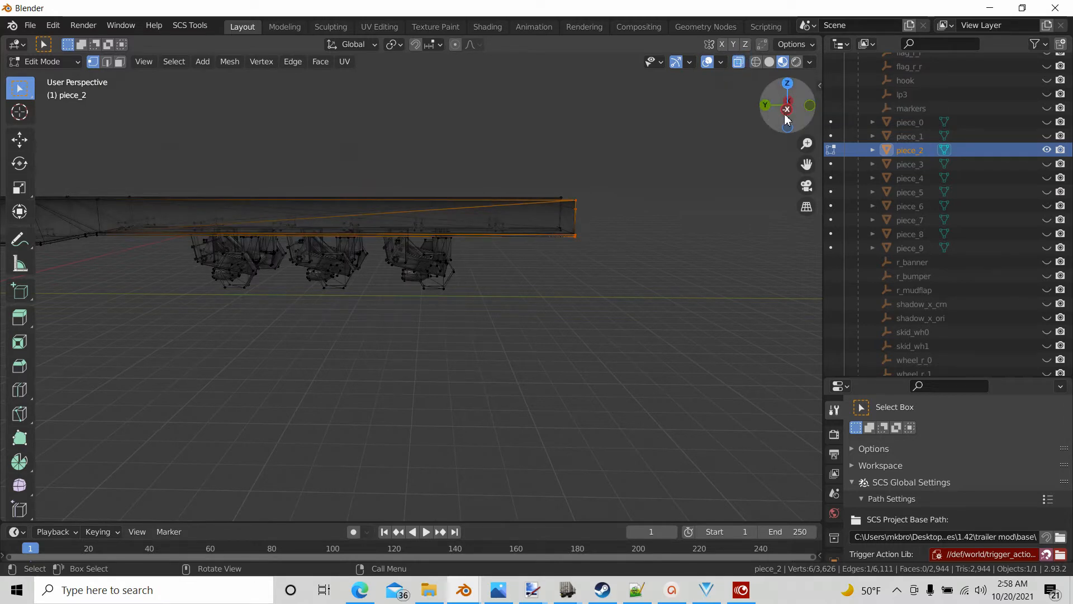
left_click(786, 114)
left_click_drag(548, 168, 656, 322)
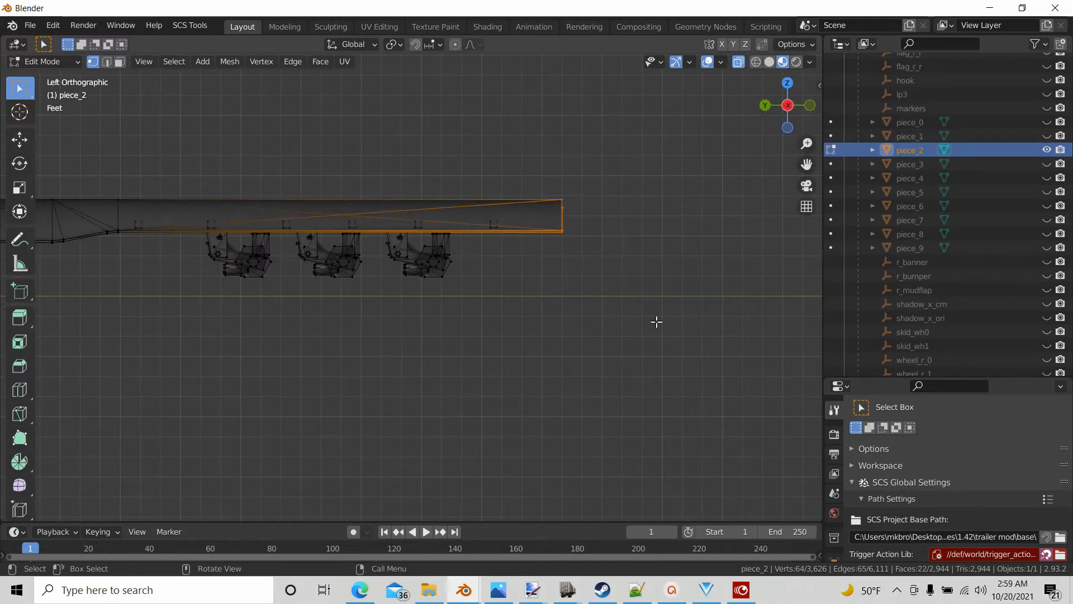
Check the selected rear end of the frame and extend the selection to all of its linked geometry.
middle_click_drag(656, 322, 384, 338)
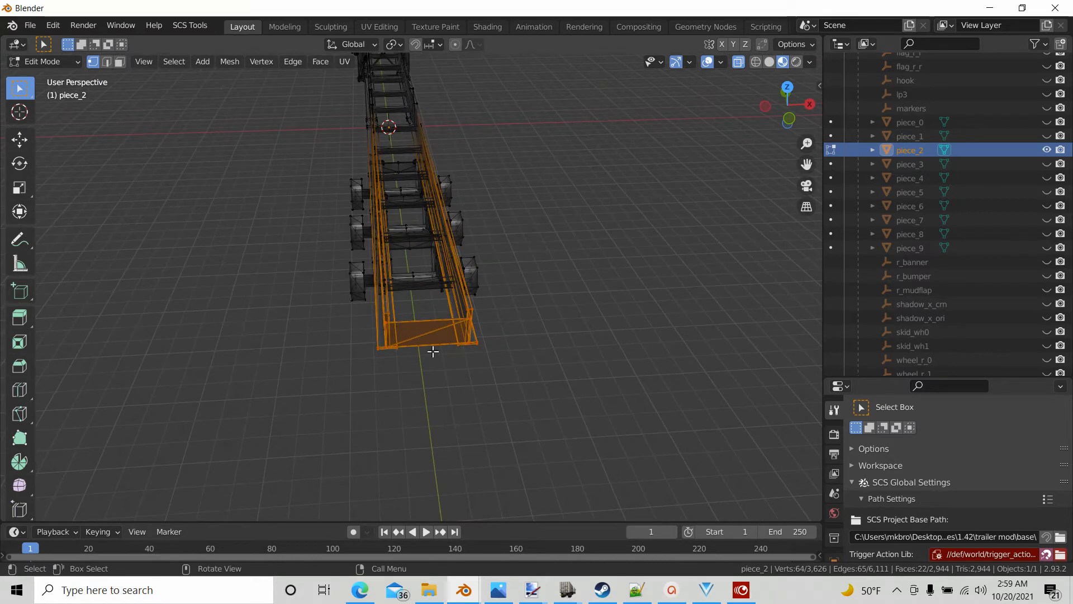
middle_click_drag(537, 348, 642, 313)
left_click(785, 111)
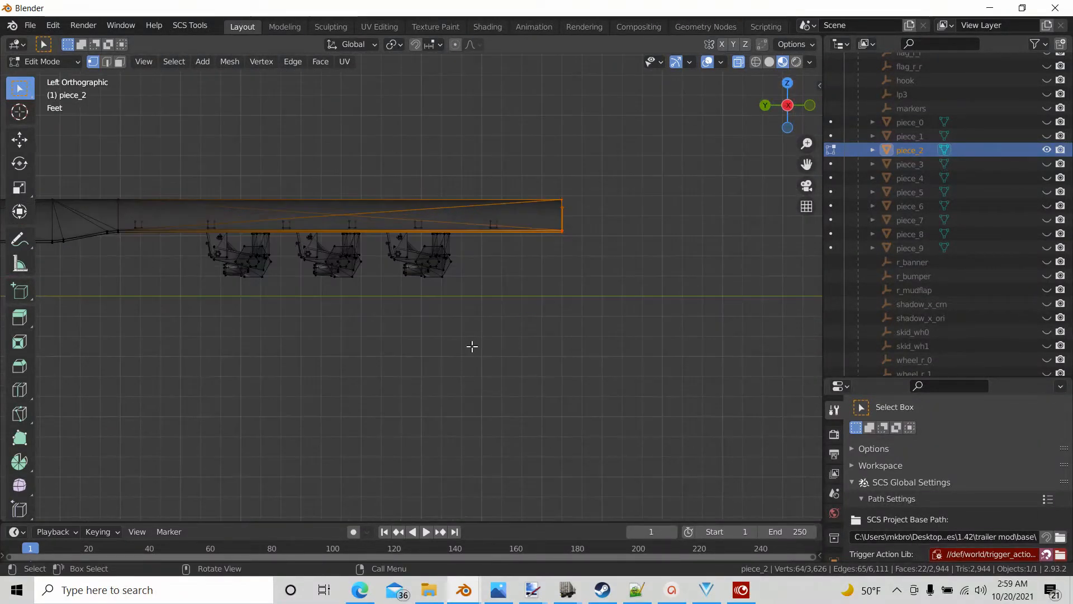
middle_click_drag(503, 360, 687, 347, "shift")
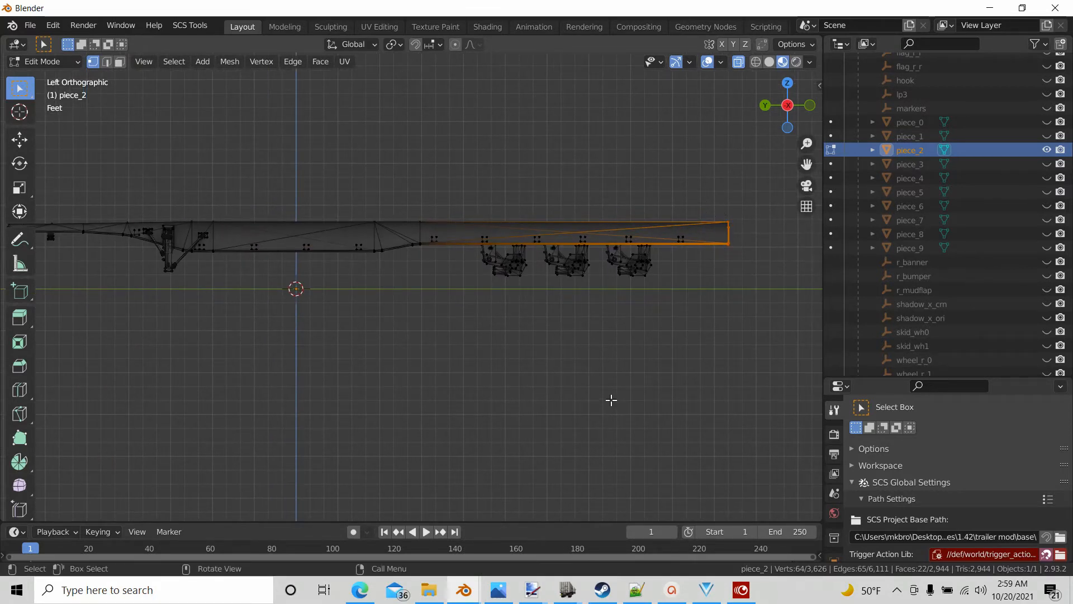
key("ctrl+l")
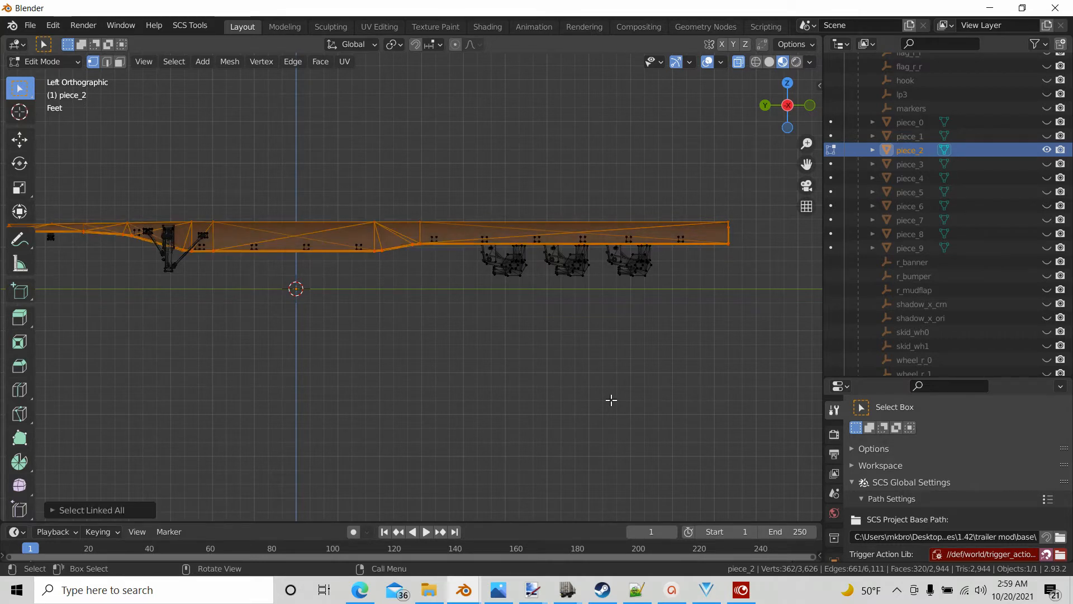
Add the crossmembers along the frame's middle section and above the axles to the selection, leaving out the landing gear and suspension.
scroll(526, 398, "down", 2)
middle_click_drag(322, 367, 417, 322)
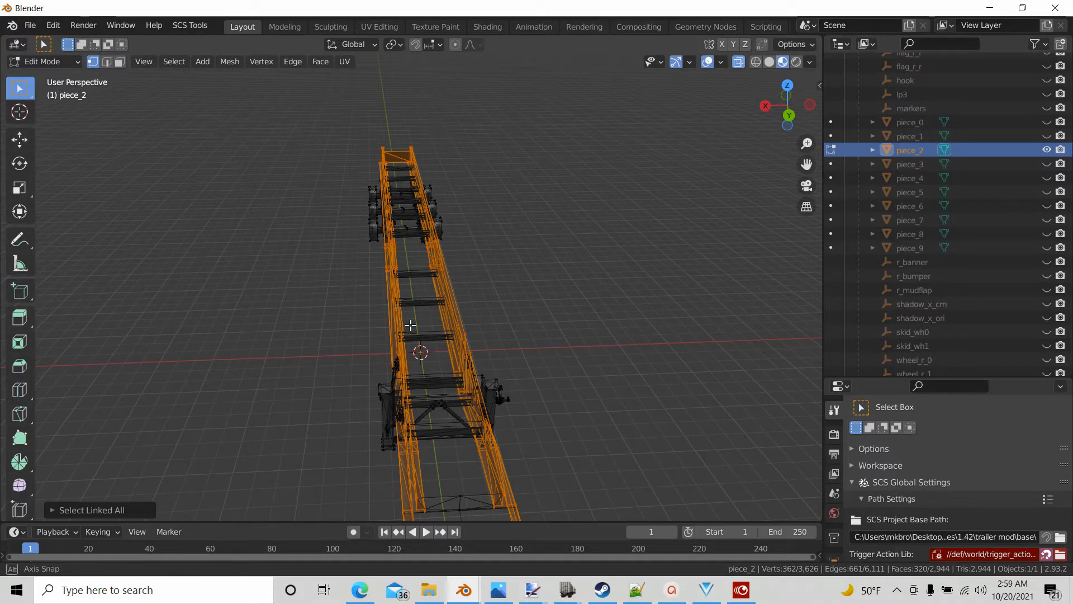
middle_click_drag(409, 324, 348, 321)
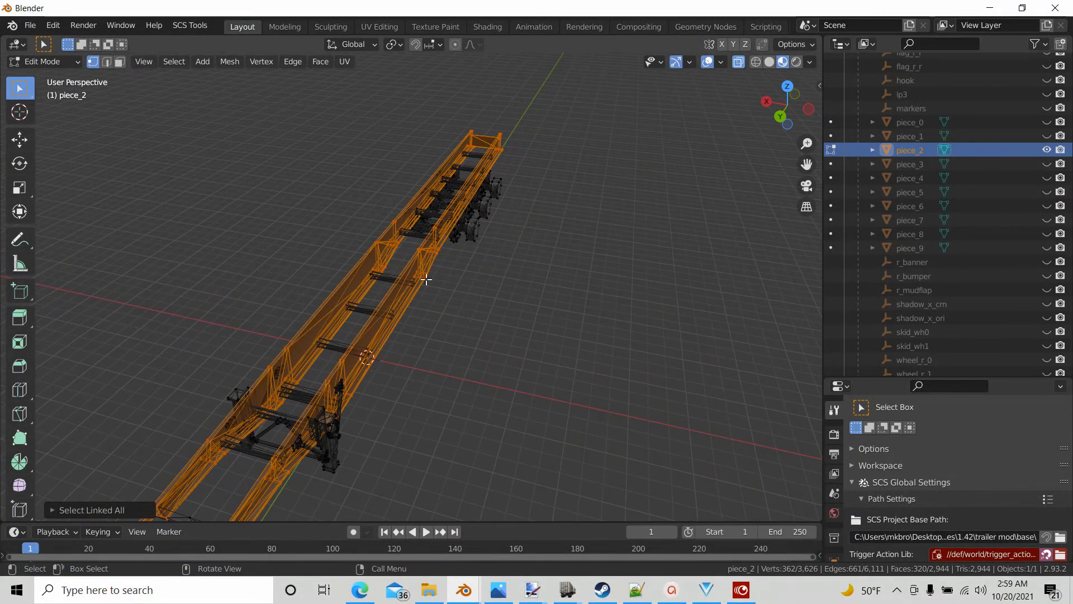
middle_click_drag(426, 280, 334, 302)
left_click(792, 117)
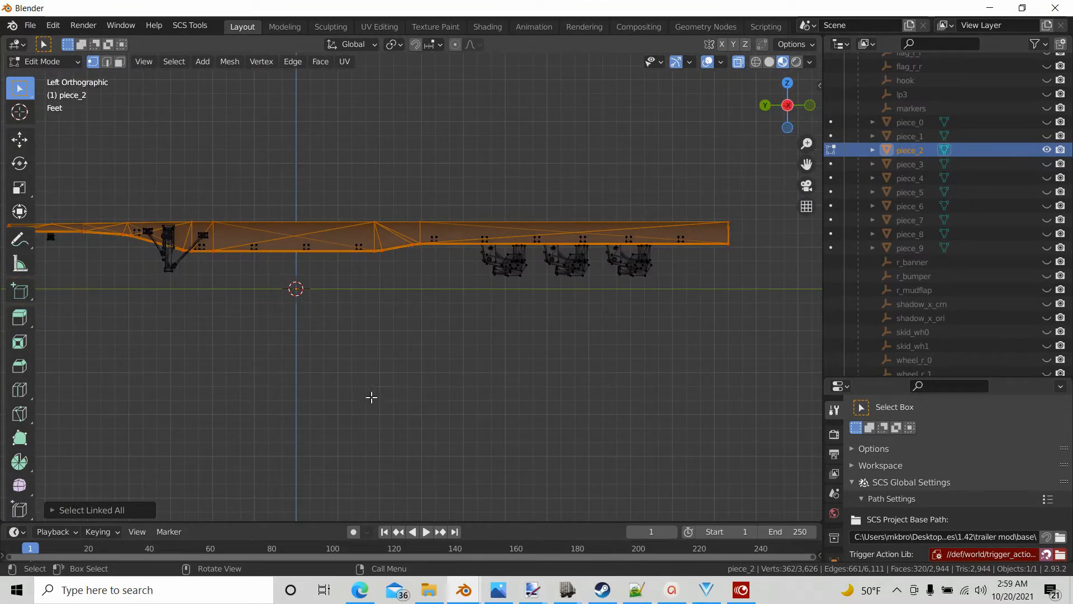
middle_click_drag(372, 397, 513, 371, "shift")
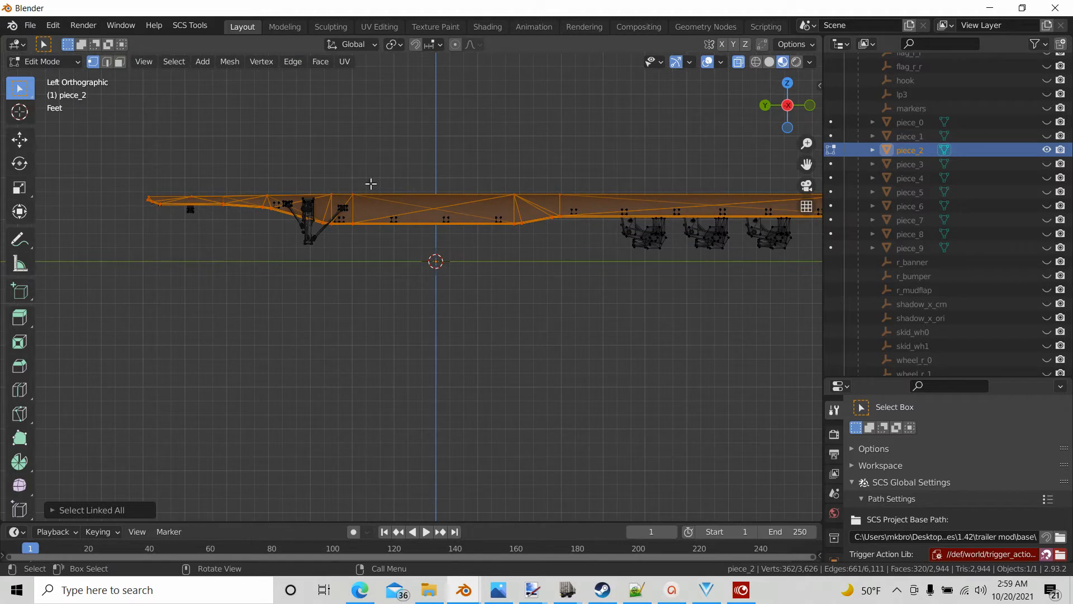
left_click_drag(375, 202, 526, 240)
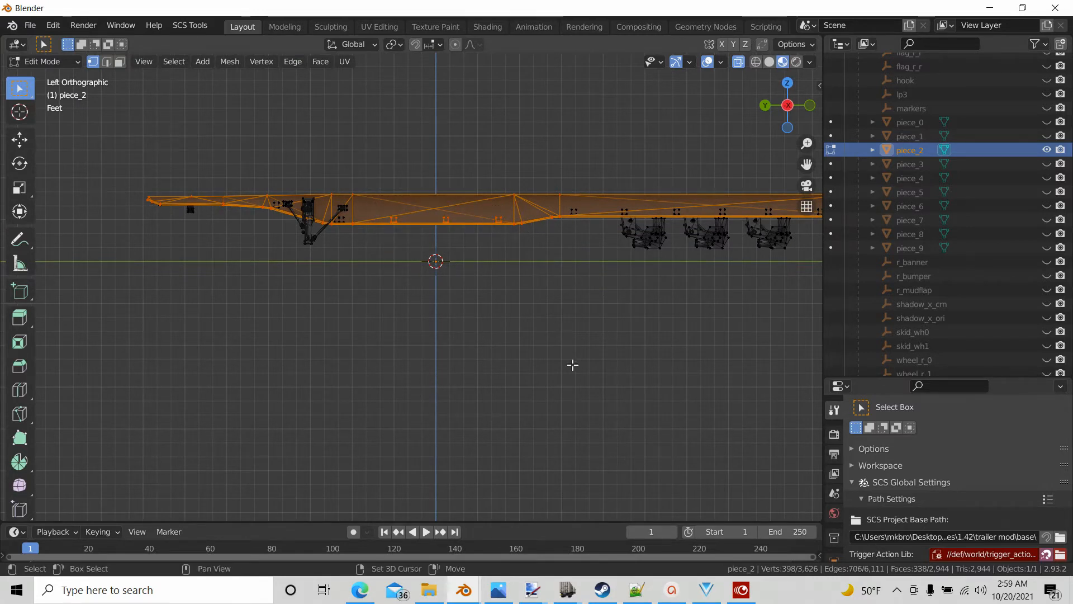
middle_click_drag(572, 364, 417, 397, "shift")
left_click_drag(395, 236, 707, 246, "shift")
Add the front crossmember with its linked kingpin plate and the frame's front edge to the selection.
middle_click_drag(597, 426, 490, 391)
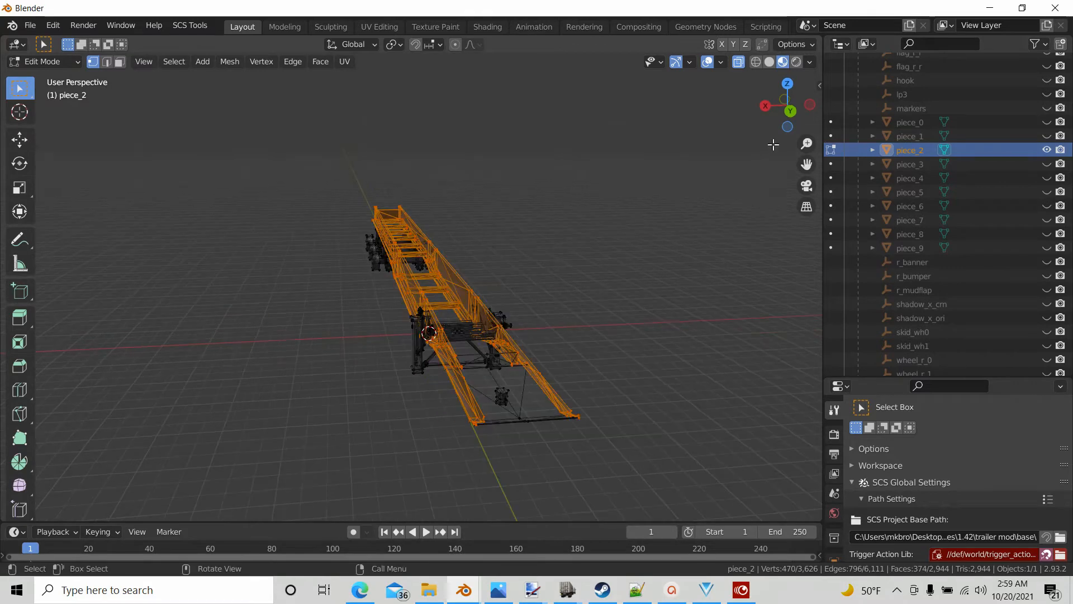
middle_click_drag(568, 416, 401, 393)
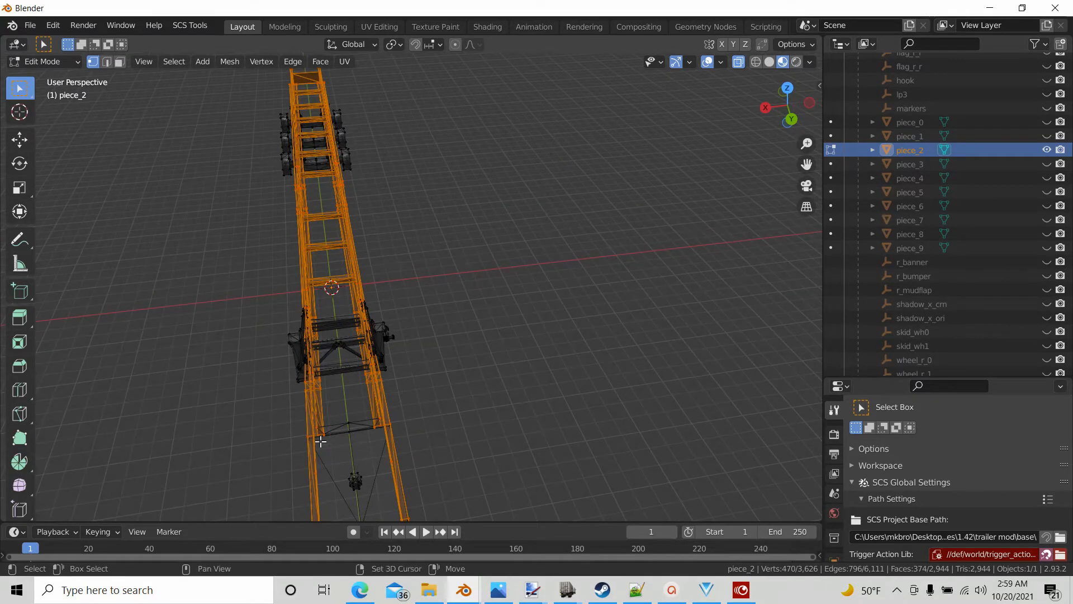
left_click_drag(296, 416, 432, 449, "shift")
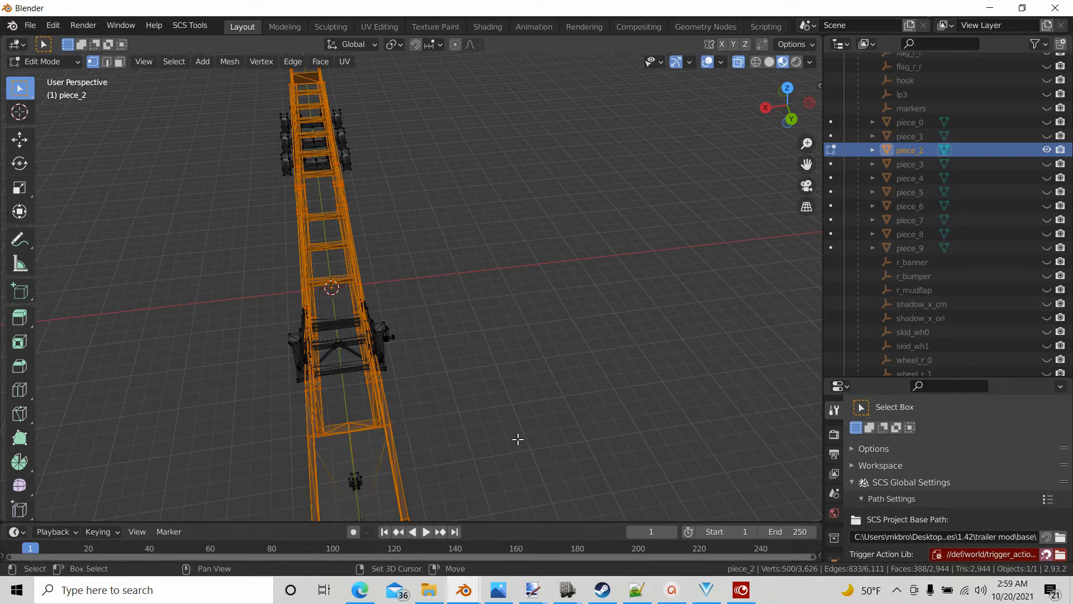
key("ctrl+l")
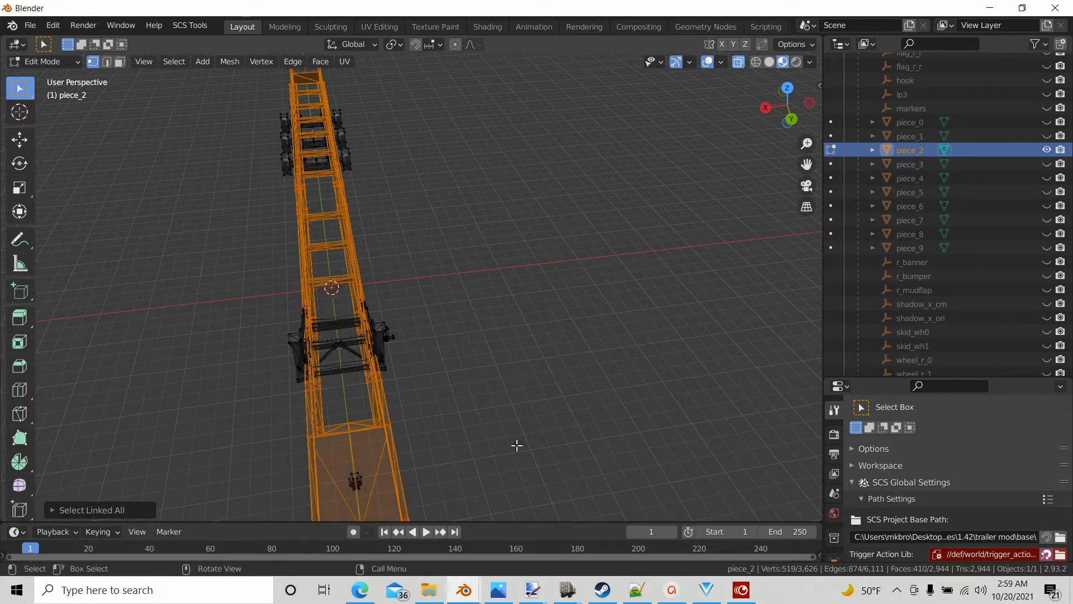
middle_click_drag(501, 438, 358, 384, "shift")
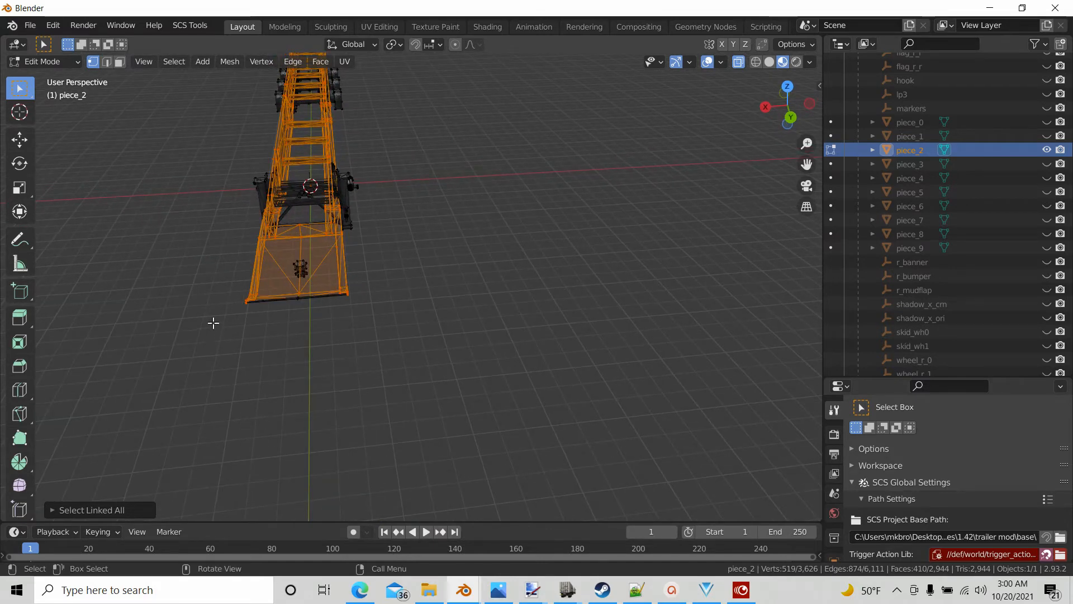
left_click_drag(232, 288, 400, 322)
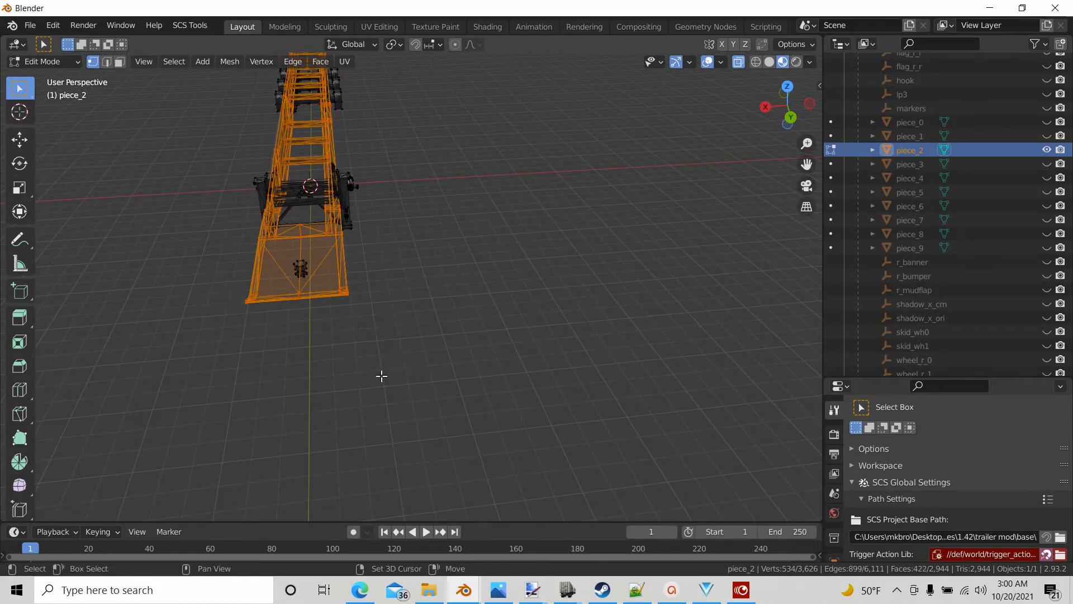
Duplicate the selected frame geometry in place and separate the duplicate from piece_2 by selection.
middle_click_drag(355, 372, 258, 371)
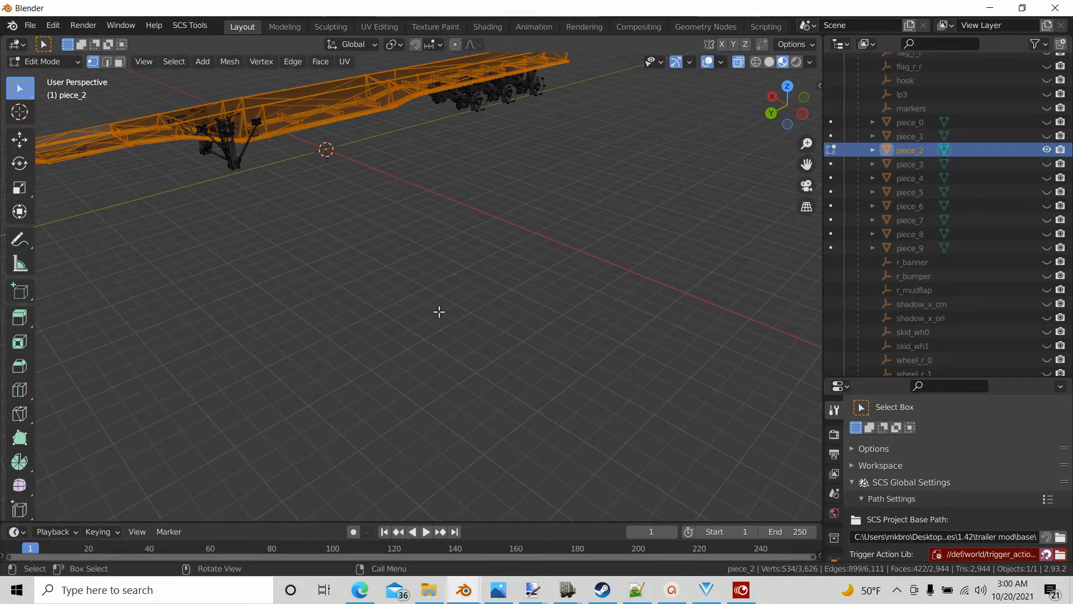
middle_click_drag(457, 364, 523, 293)
left_click(799, 116)
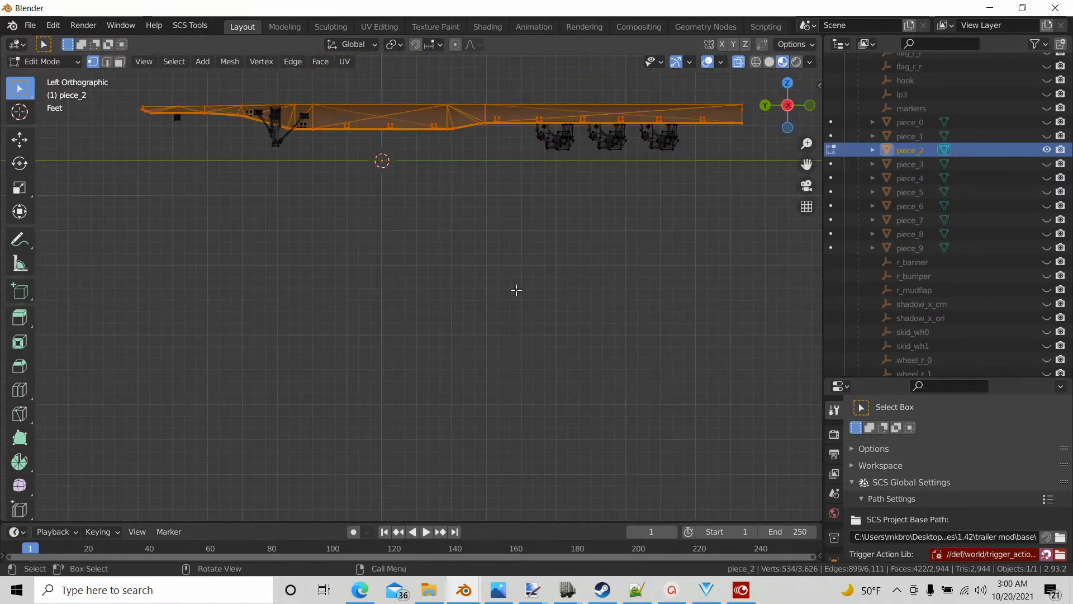
key("shift+d")
right_click(339, 334)
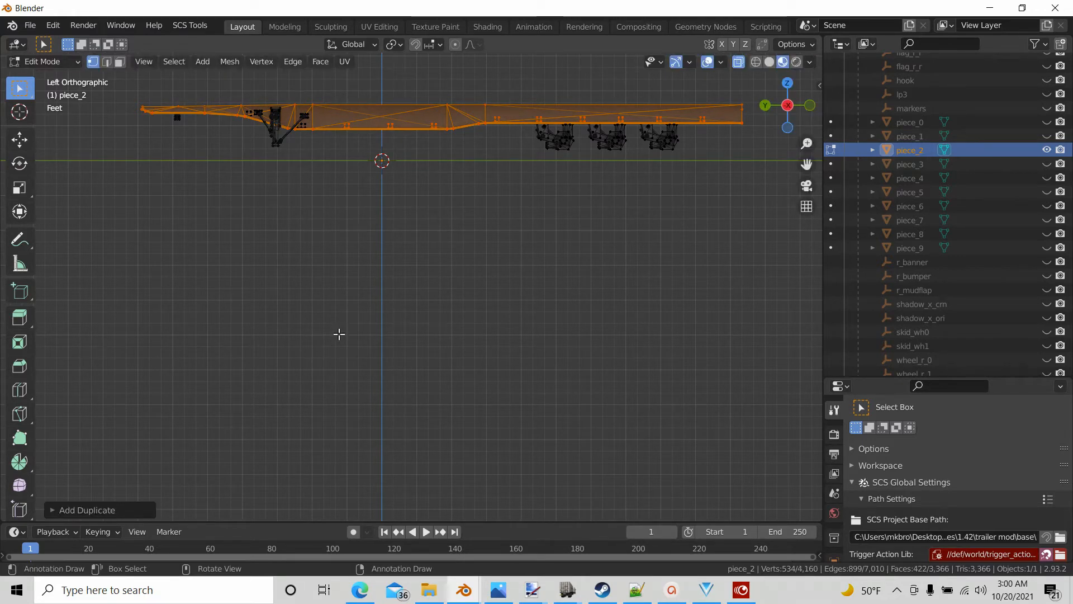
key("p")
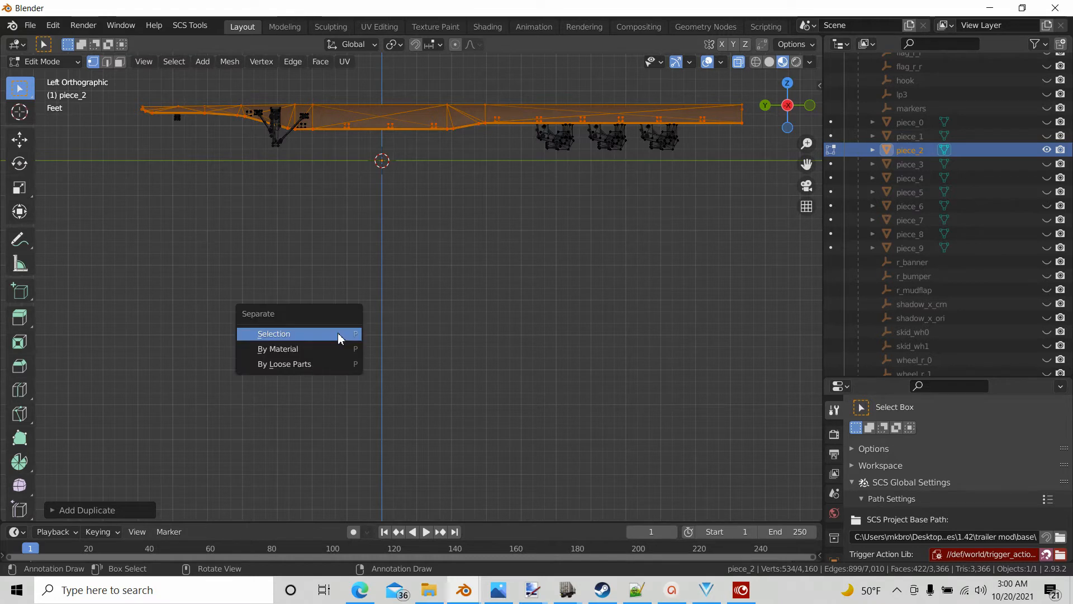
left_click(274, 335)
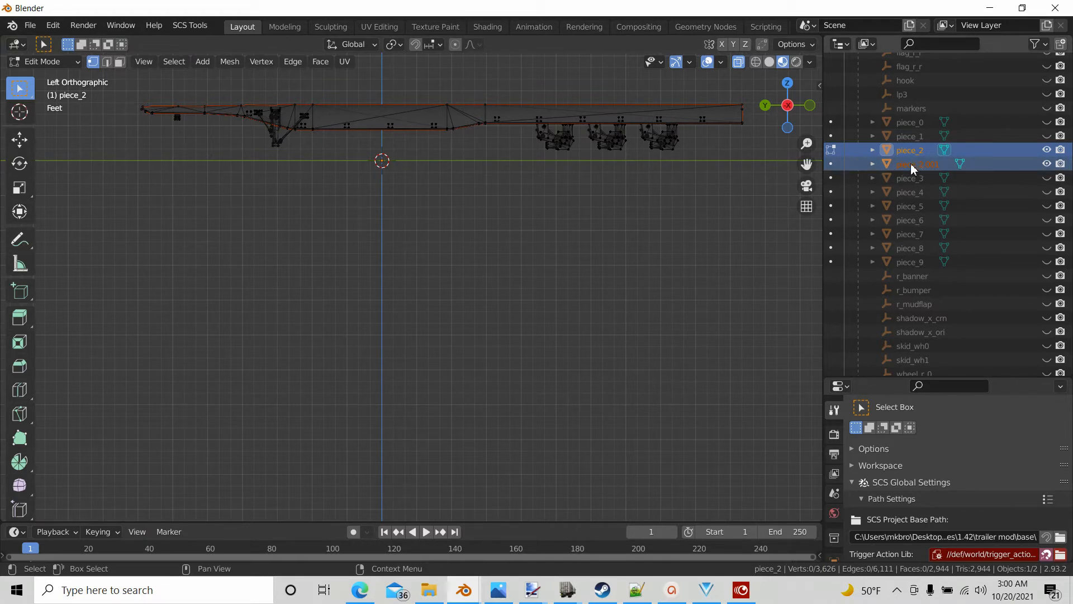
Return to Object Mode, select the separated frame copy piece_2.001 and hide the original piece_2.
key("Tab")
left_click(664, 328)
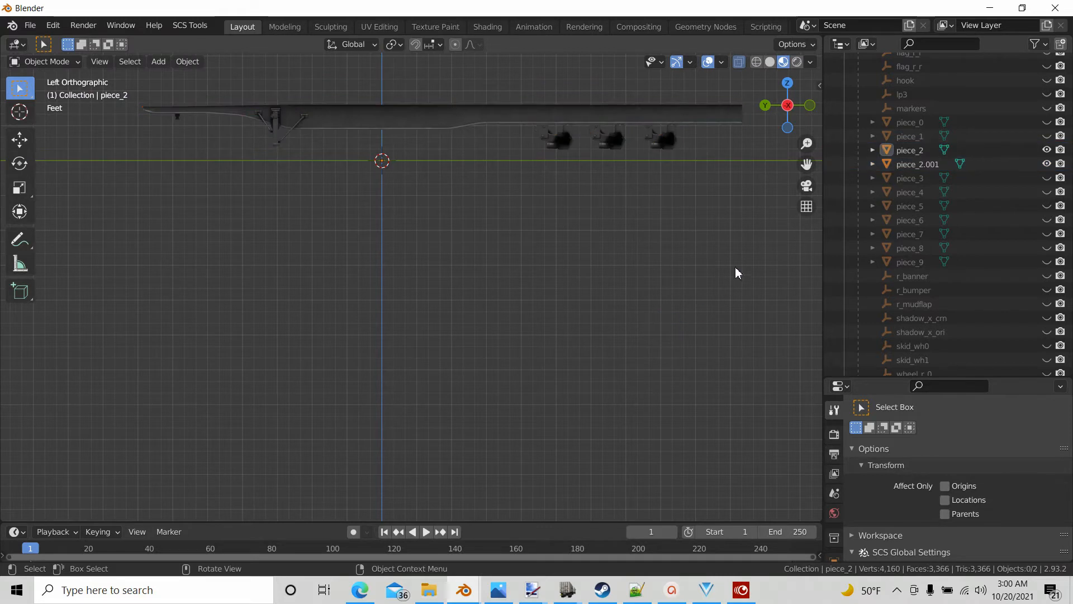
left_click(935, 163)
middle_click_drag(508, 325, 491, 307)
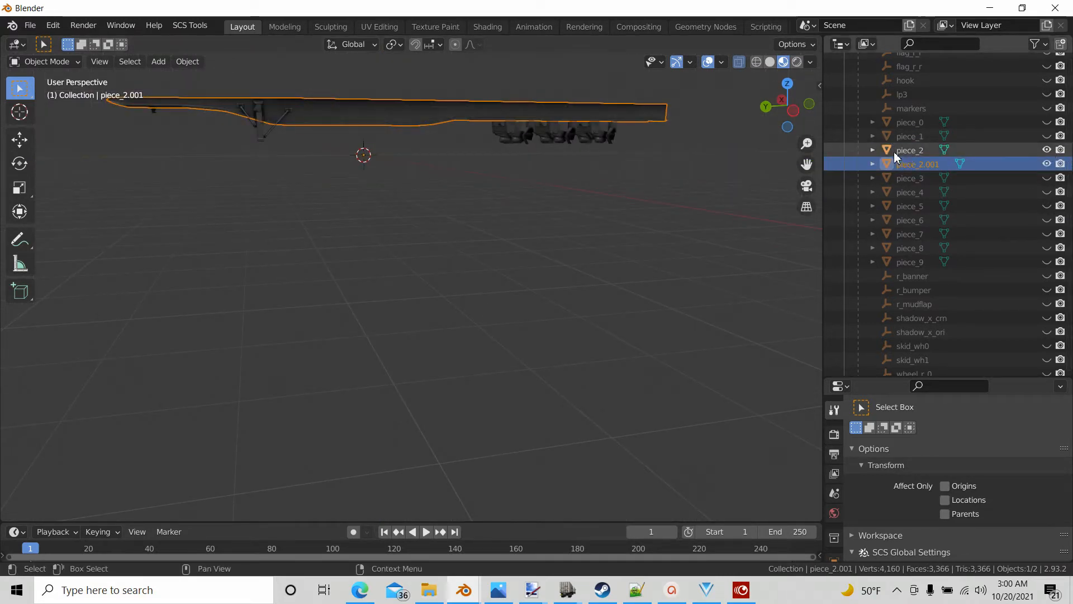
left_click(1046, 149)
mouse_move(392, 268)
middle_mouse_down()
mouse_move(371, 278)
mouse_move(441, 302)
mouse_move(584, 293)
mouse_move(567, 328)
mouse_move(434, 343)
mouse_move(348, 271)
mouse_move(334, 151)
mouse_move(337, 242)
mouse_move(417, 273)
mouse_move(408, 276)
middle_mouse_up()
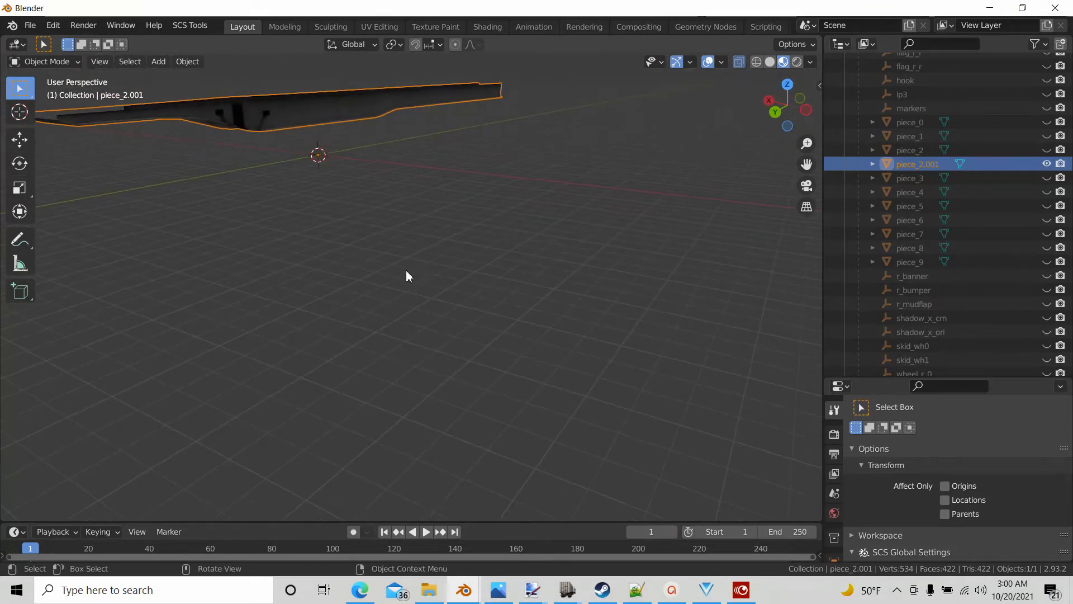
middle_click_drag(295, 287, 566, 300)
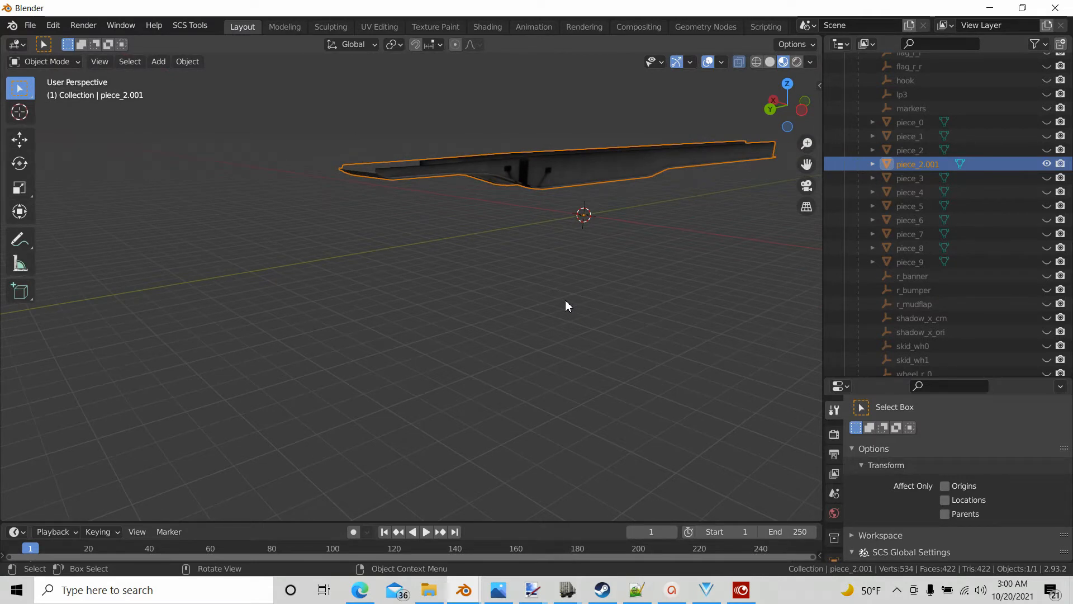
middle_click_drag(546, 347, 450, 388)
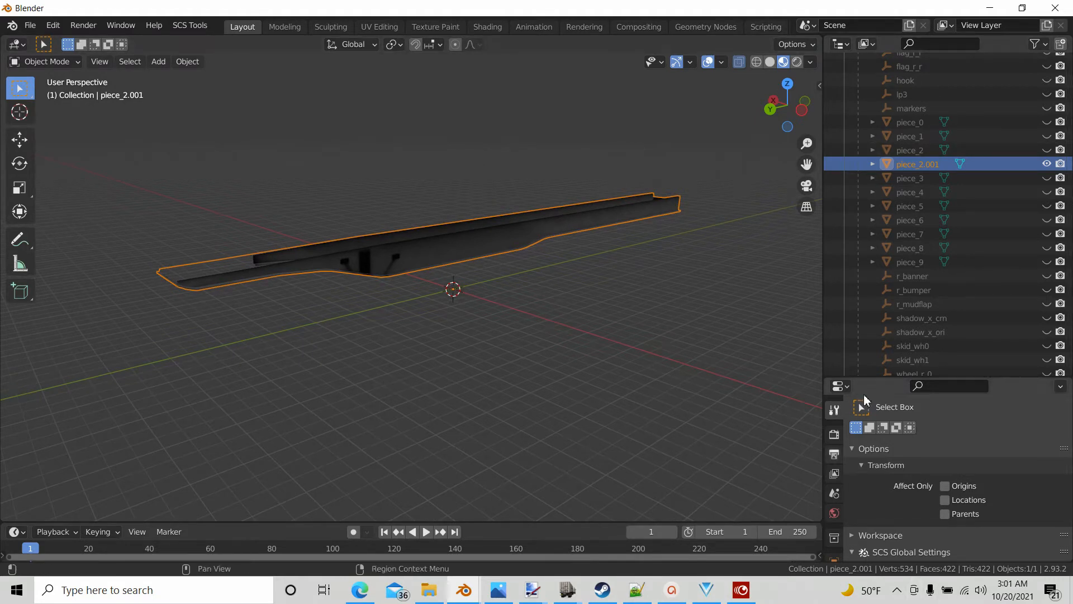
Enlarge the properties area and examine the SCS shader presets of piece_2.001's material mat_0002_tilable.
left_click_drag(1007, 378, 958, 139)
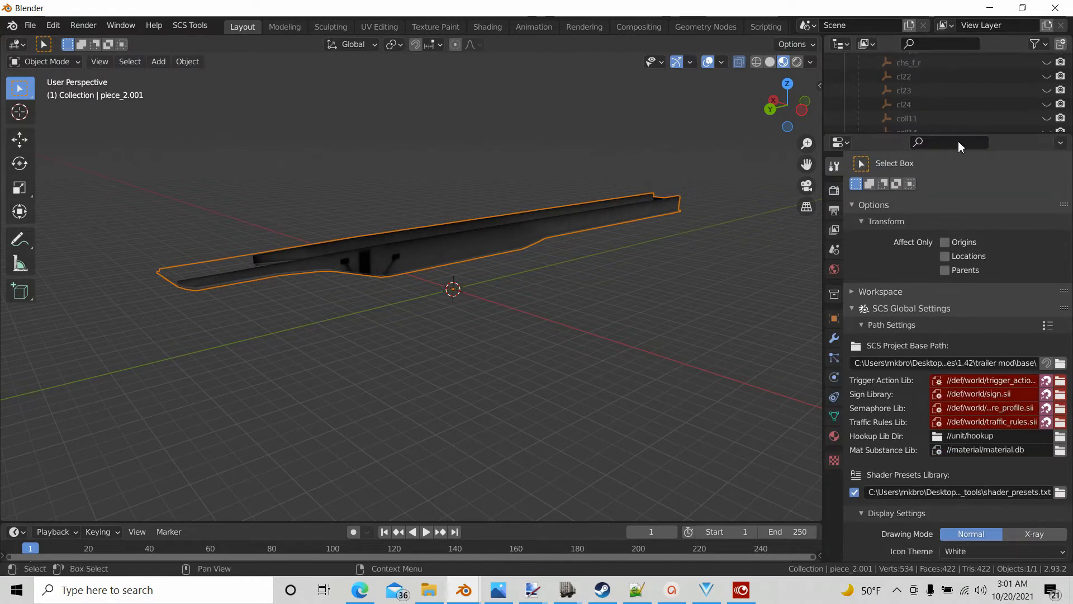
left_click(834, 437)
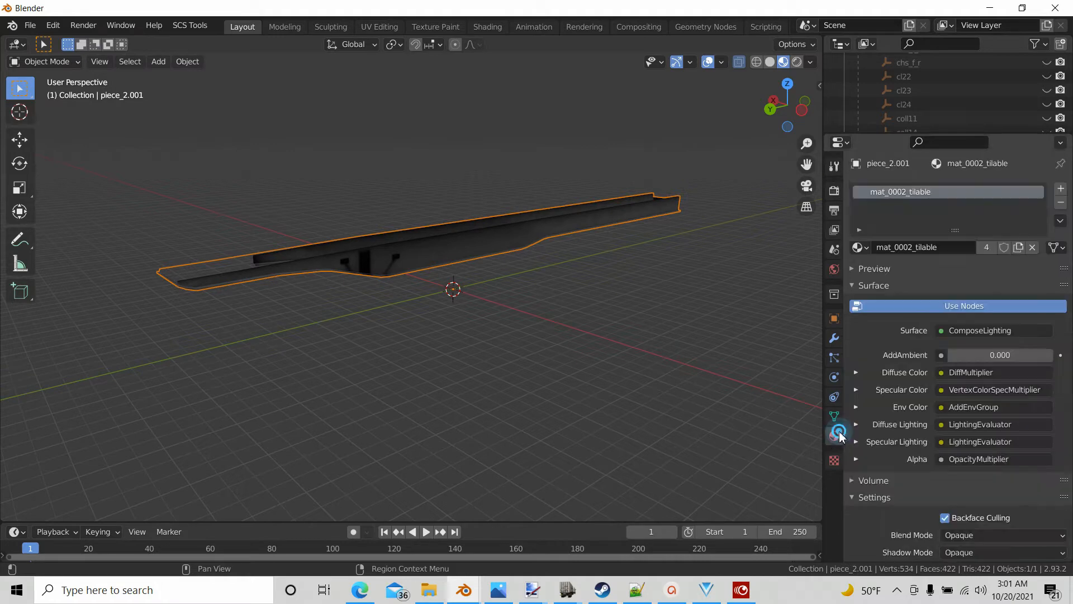
scroll(940, 407, "down", 14)
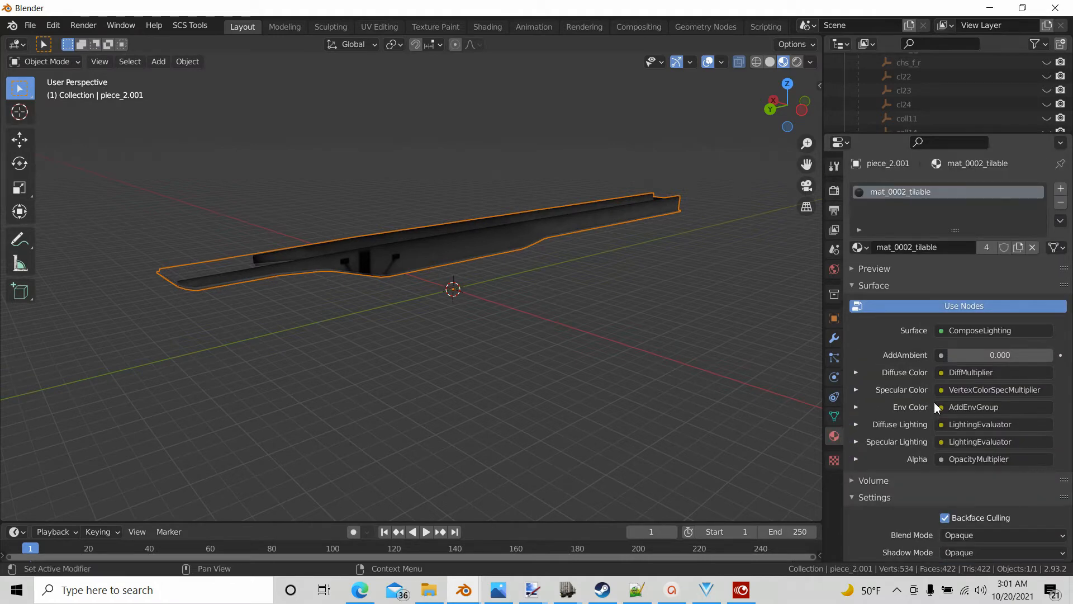
scroll(939, 407, "down", 5)
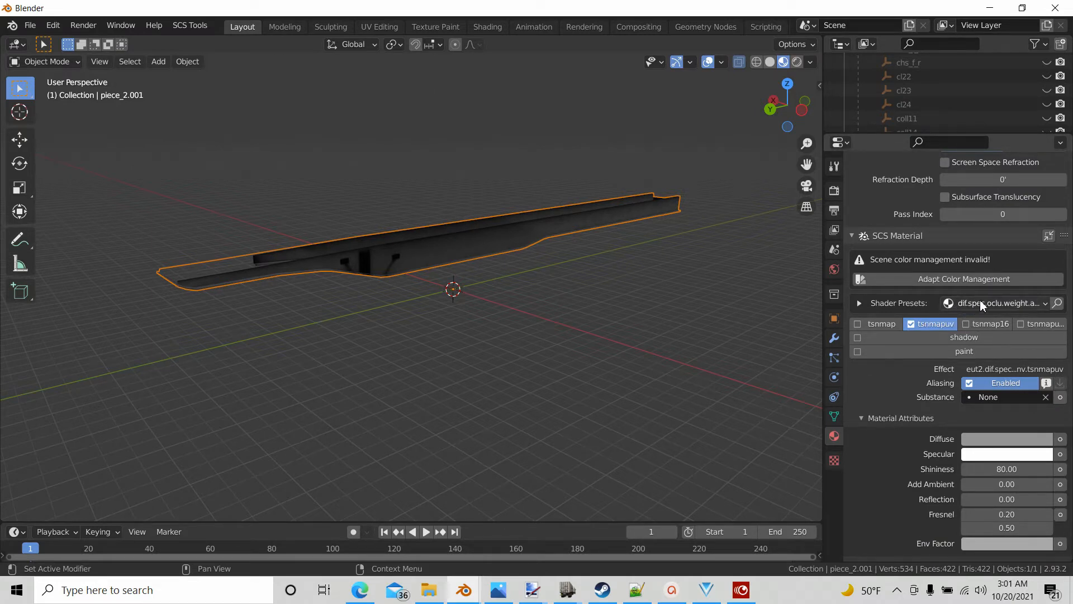
scroll(1011, 303, "down", 1)
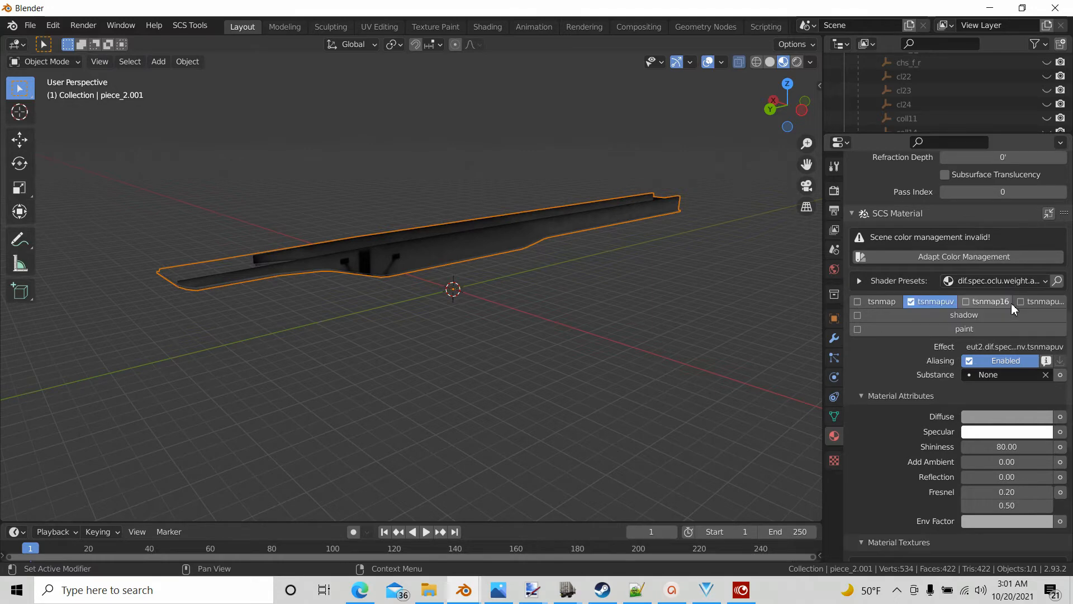
left_click(1046, 283)
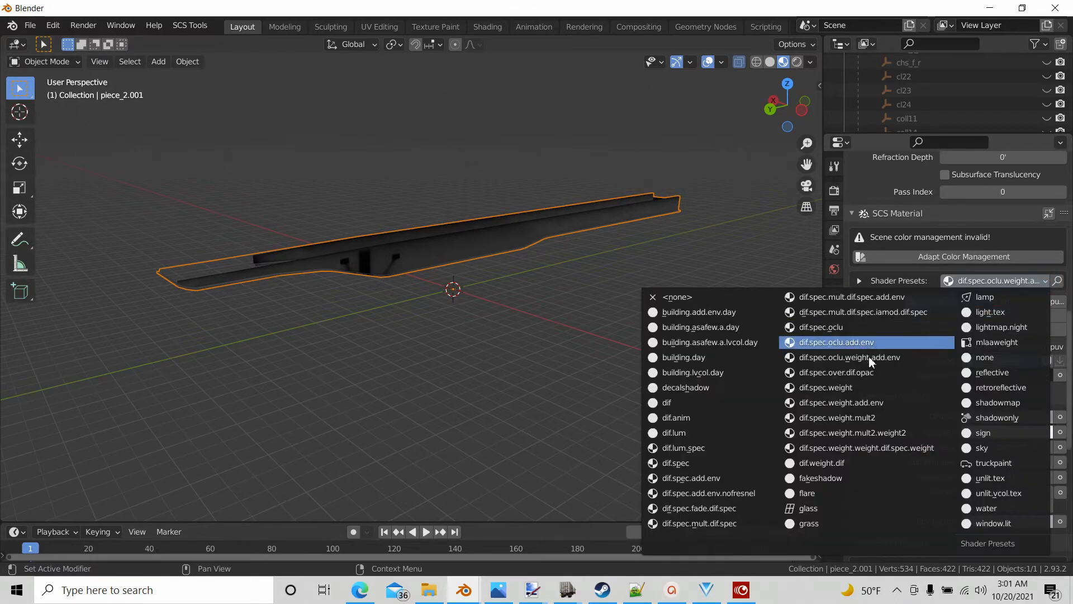
left_click(570, 354)
scroll(987, 303, "up", 15)
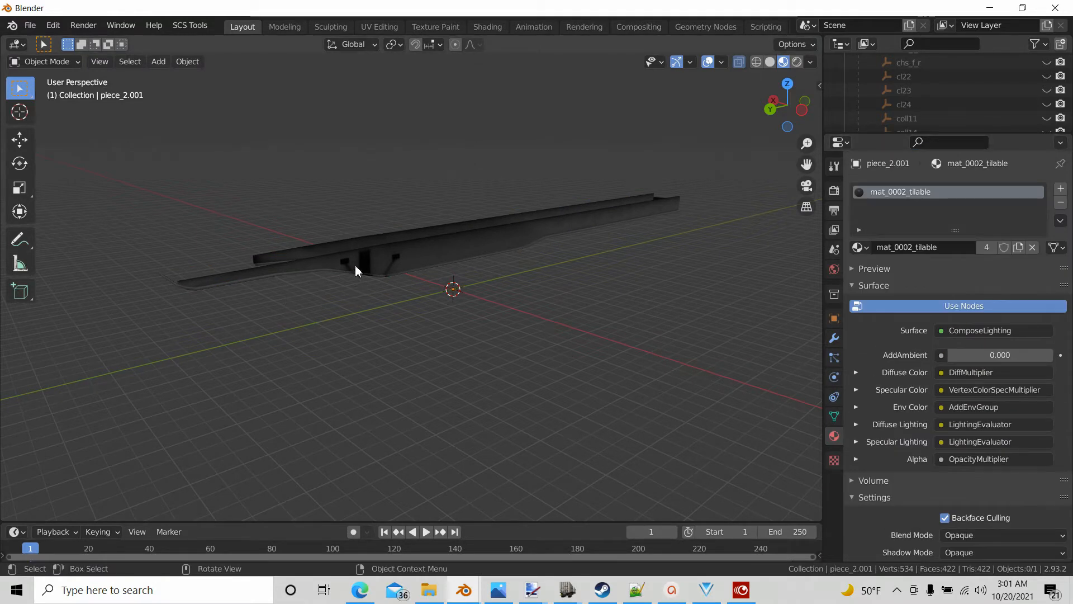
Replace the material mat_0002_tilable on piece_2.001 with a new default material.
middle_click_drag(375, 301, 537, 274)
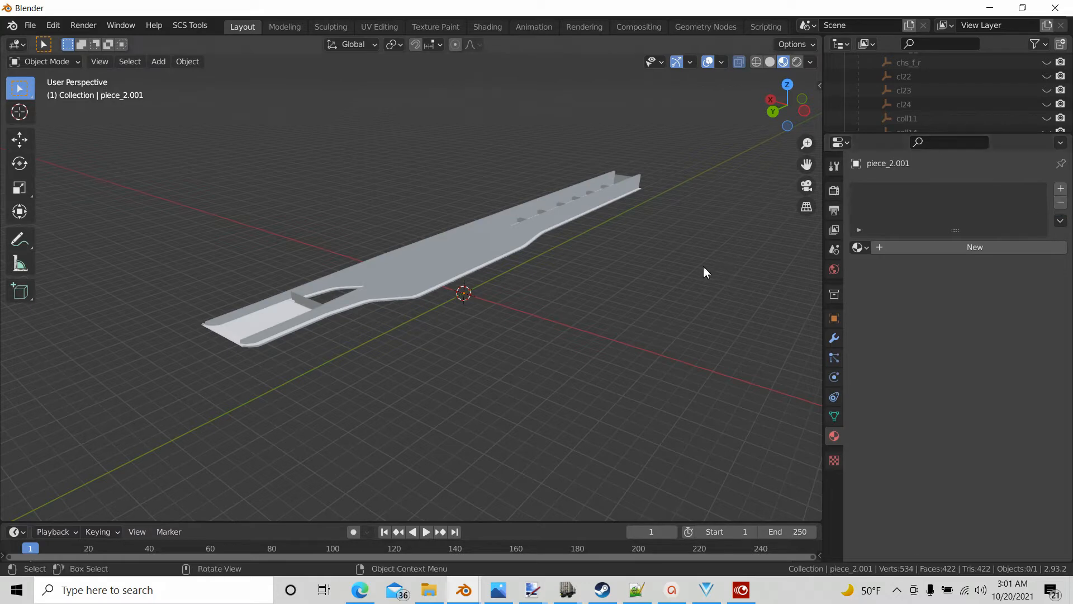
middle_click_drag(592, 301, 670, 293)
scroll(587, 343, "up", 1)
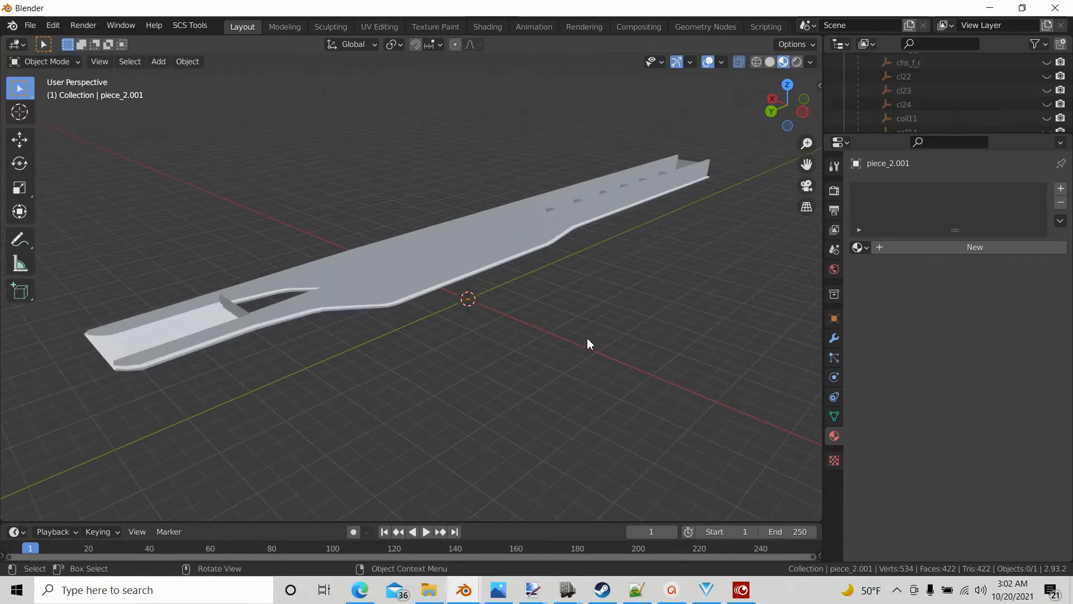
left_click(974, 249)
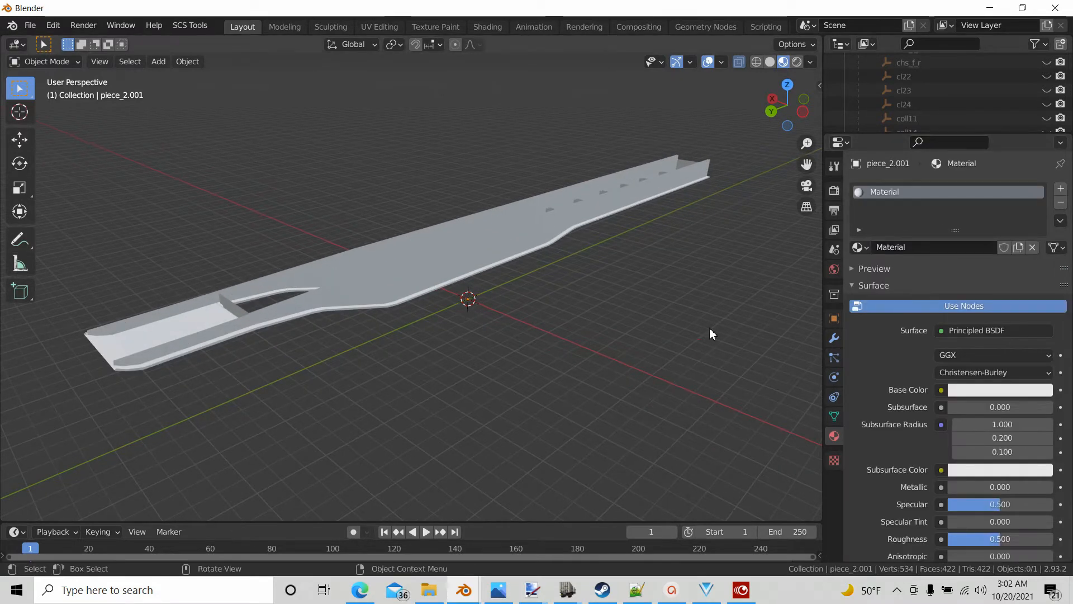
Rename the new material on piece_2.001 as mat_chassis_pnt.
double_click(882, 192)
type("m")
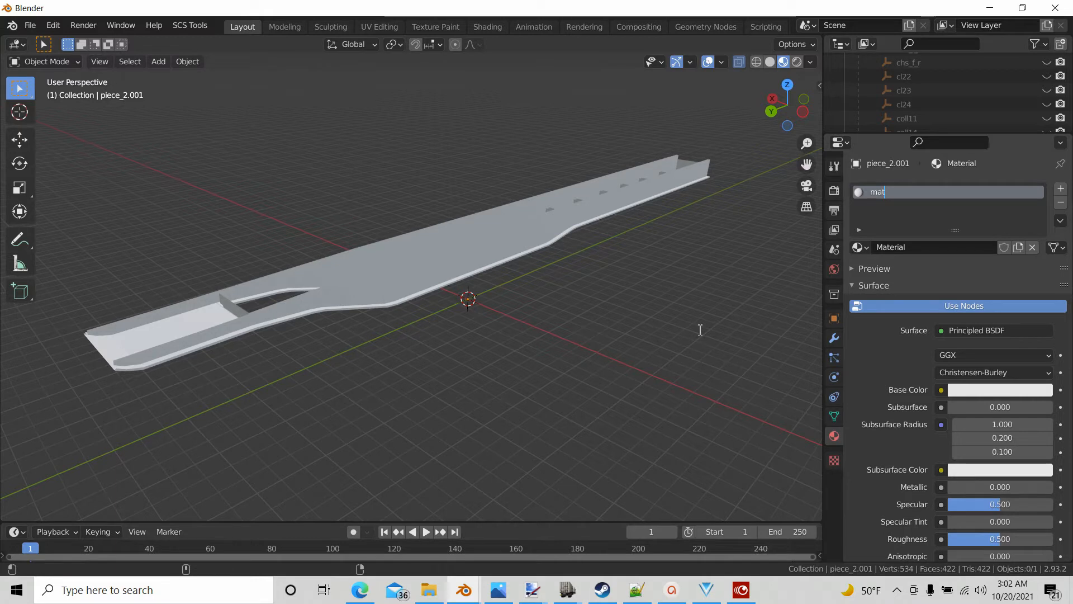
type("at ")
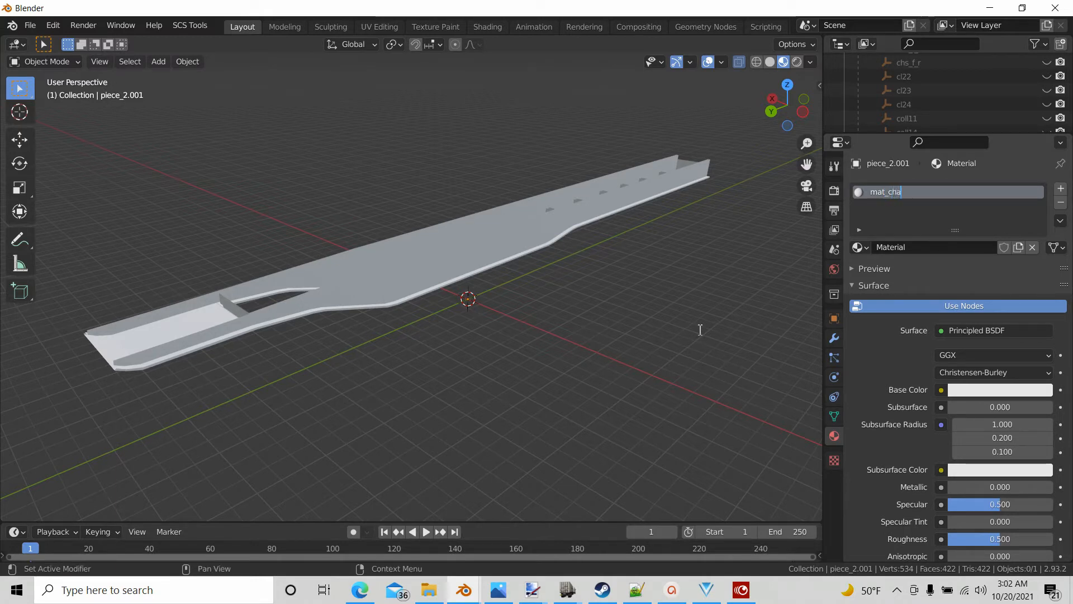
type("chassis_pnt")
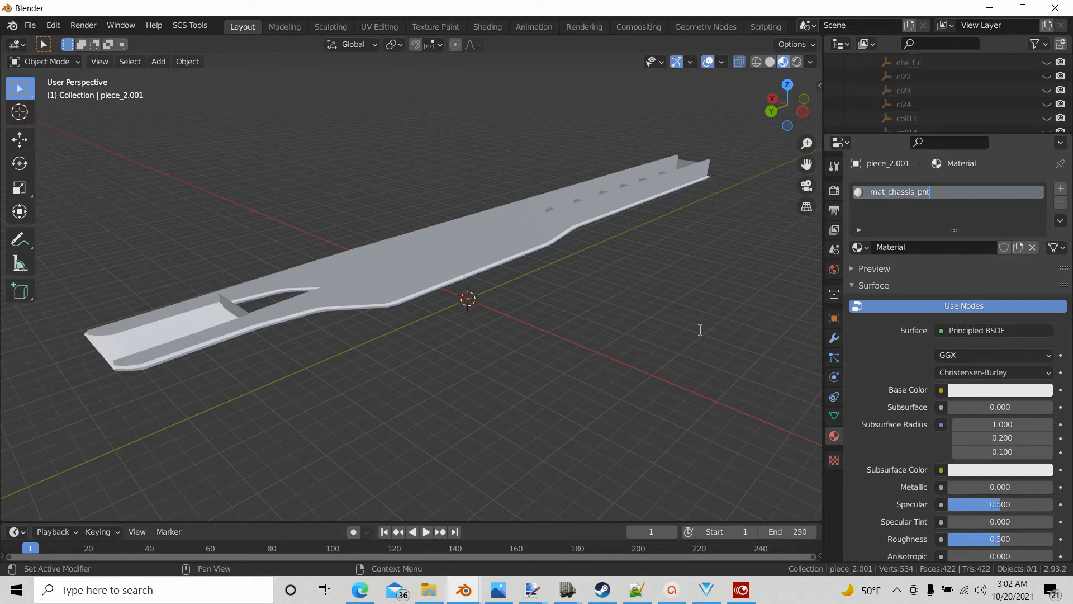
left_click(698, 330)
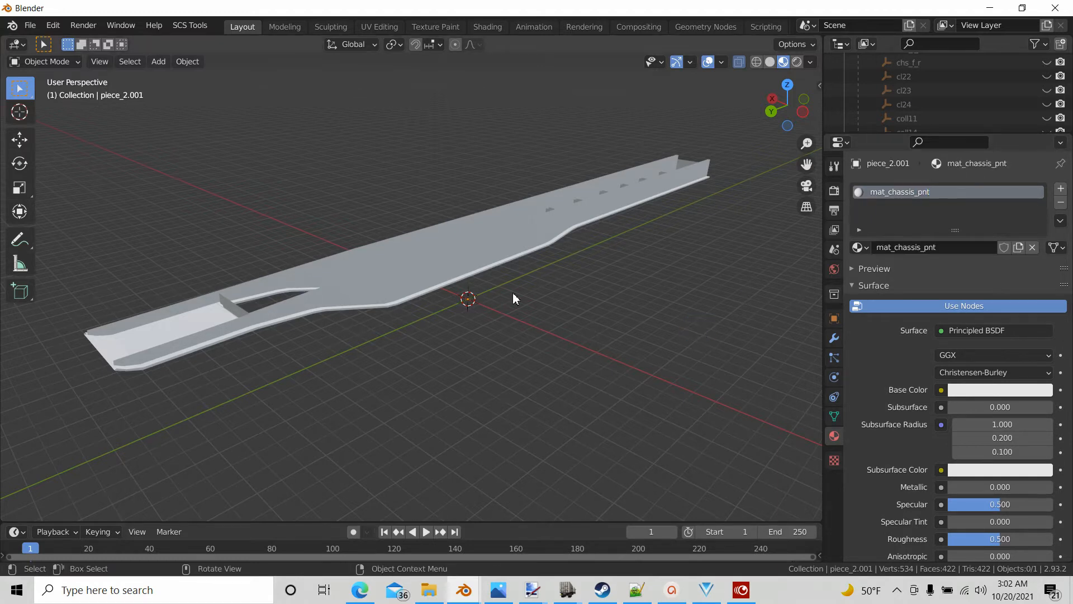
Assign the truckpaint shader preset to mat_chassis_pnt in its SCS Material settings.
middle_click_drag(469, 291, 494, 264)
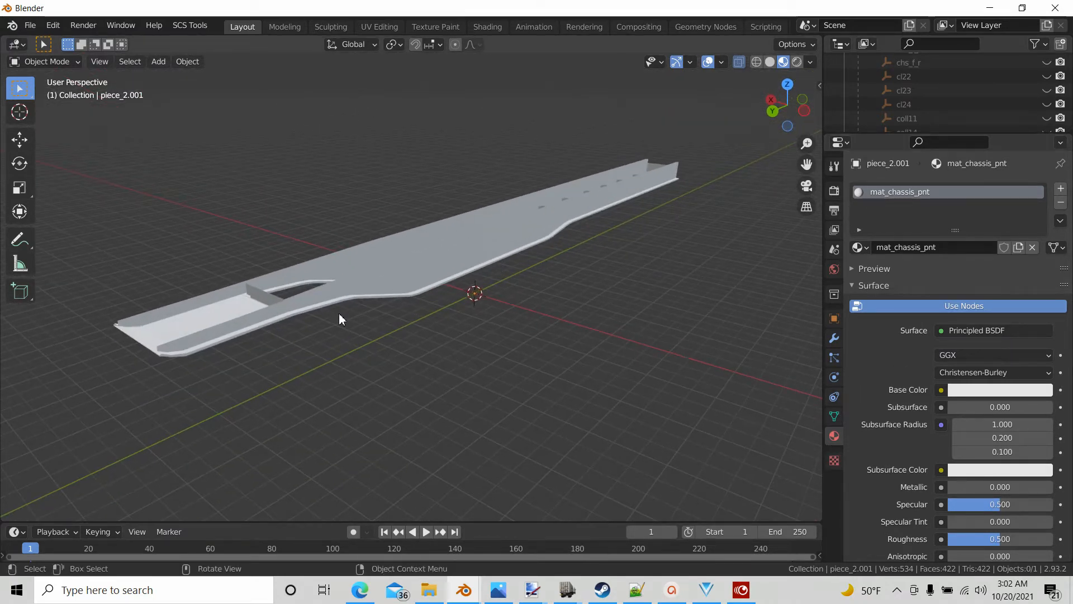
middle_click_drag(339, 313, 459, 271)
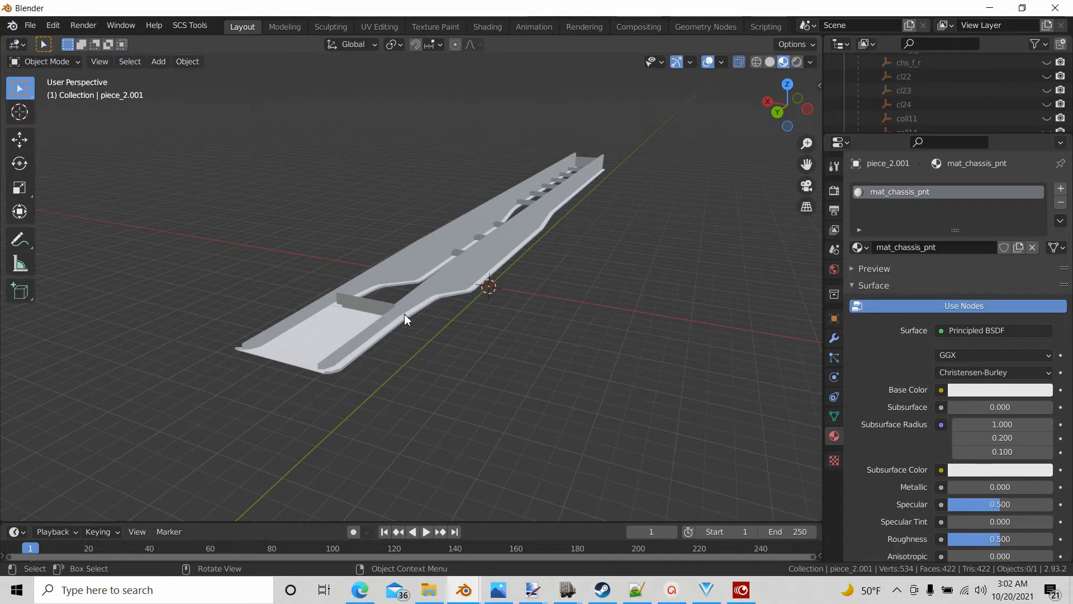
mouse_move(455, 352)
middle_mouse_down()
mouse_move(505, 364)
mouse_move(449, 358)
middle_mouse_up()
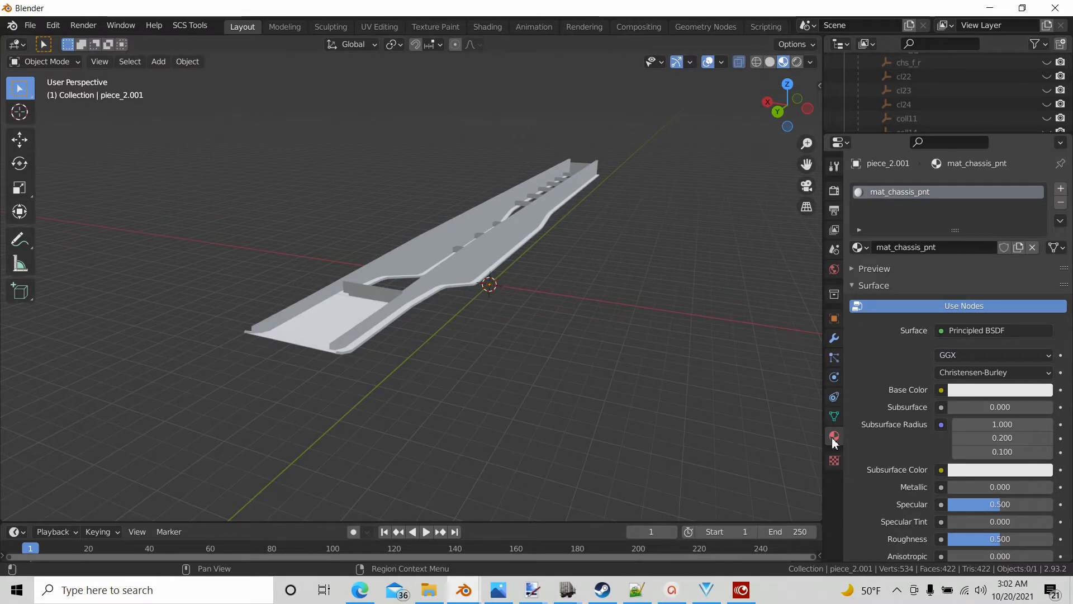
scroll(955, 396, "down", 12)
scroll(957, 412, "down", 10)
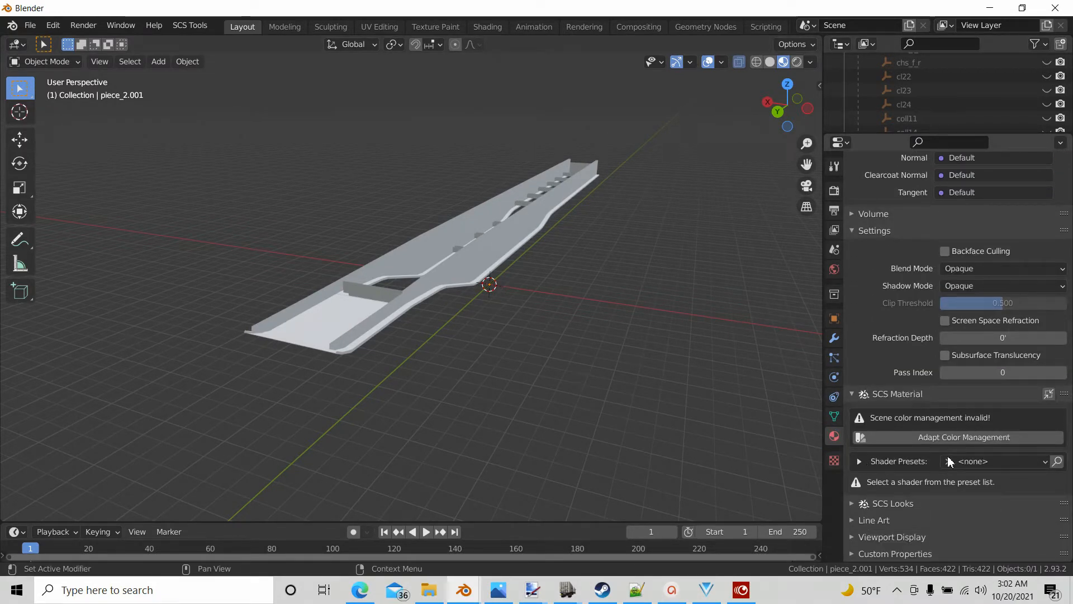
left_click(982, 460)
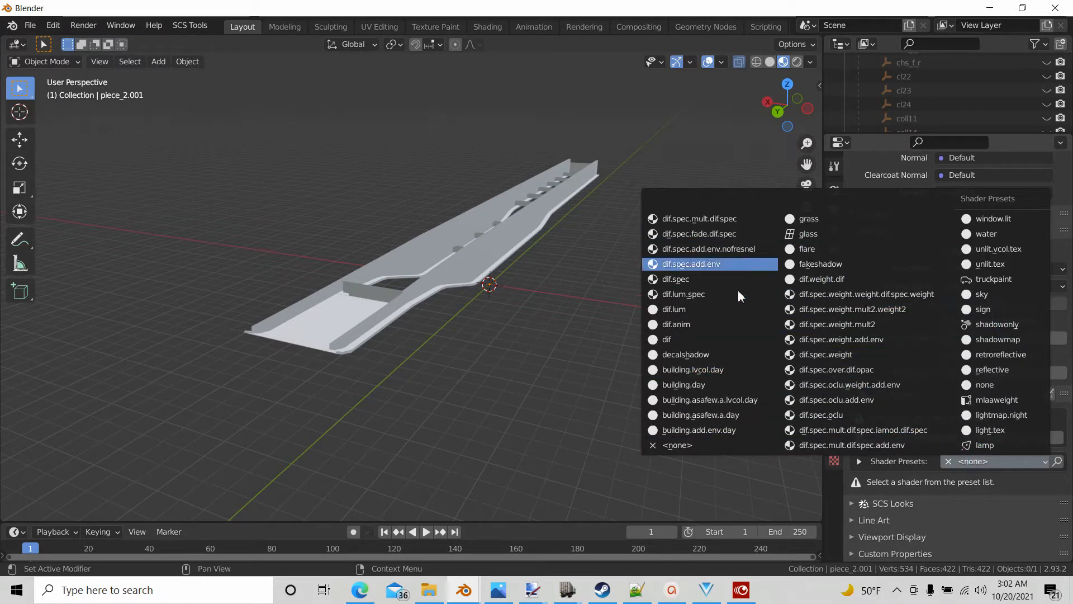
left_click(989, 279)
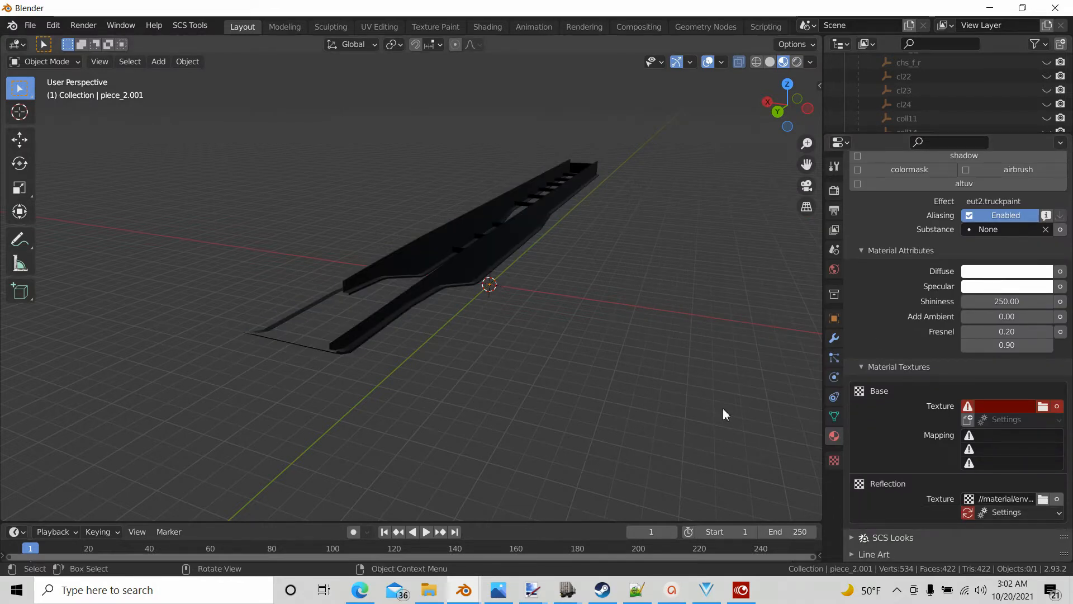
Examine the truckpaint shader's flavor options, material attributes and texture settings on mat_chassis_pnt.
middle_click_drag(657, 393, 621, 372)
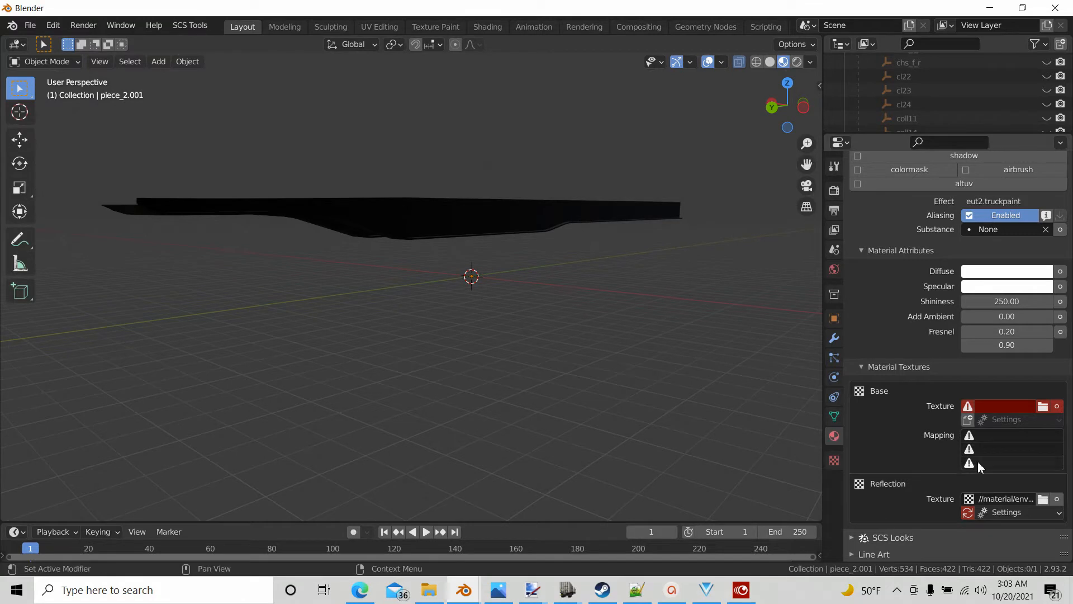
scroll(975, 456, "up", 5)
scroll(973, 451, "down", 2)
scroll(973, 453, "up", 4)
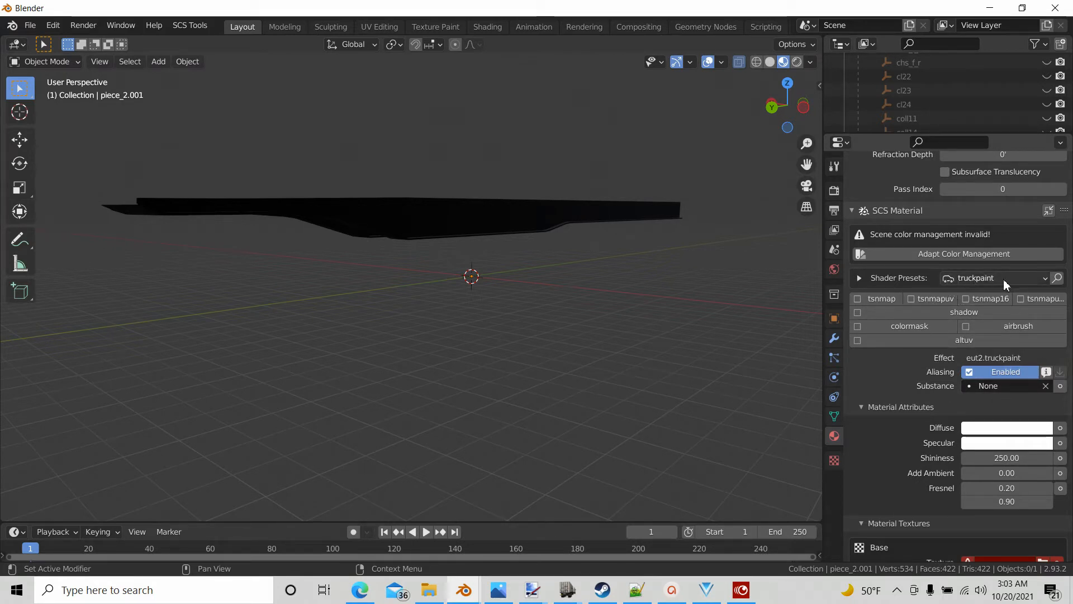
scroll(899, 441, "down", 8)
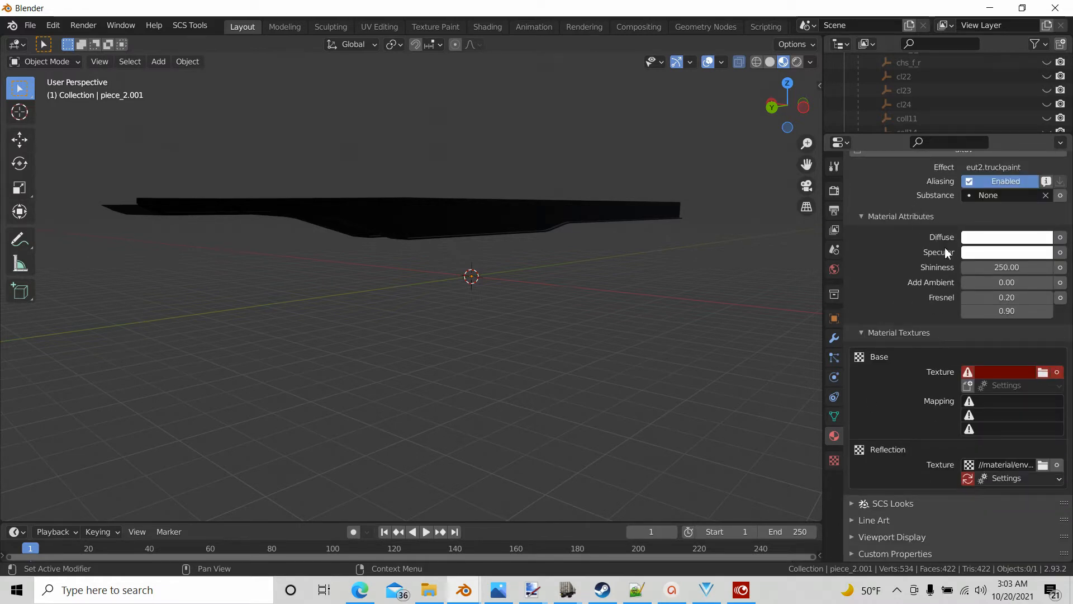
scroll(945, 249, "up", 1)
scroll(939, 262, "down", 1)
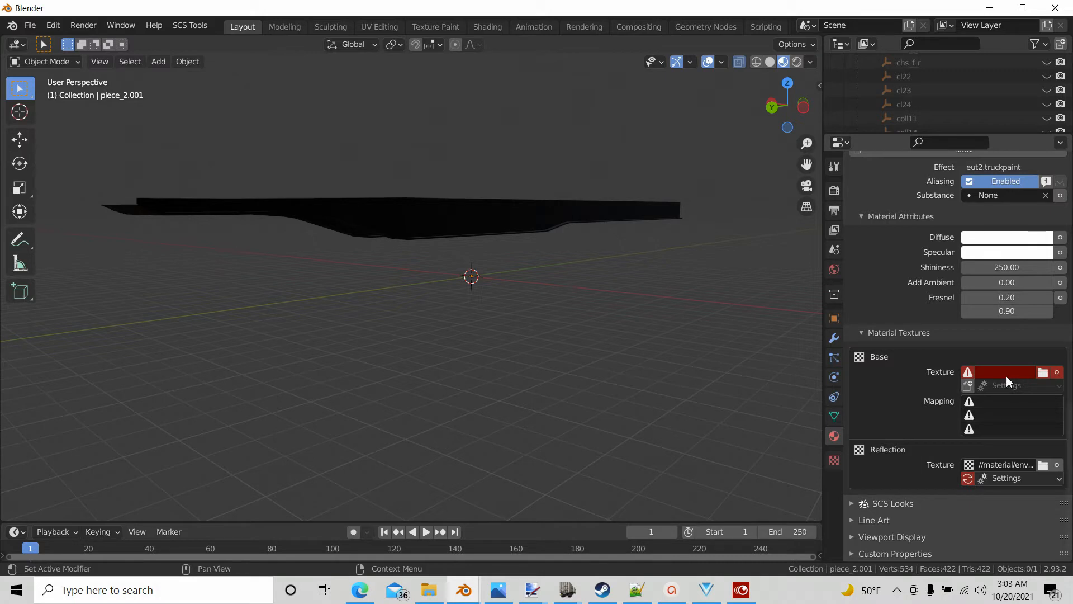
Reload the Reflection texture settings and assign UV_0, UV_1 and UV_2 to the three Base texture mappings.
left_click(967, 479)
left_click(997, 401)
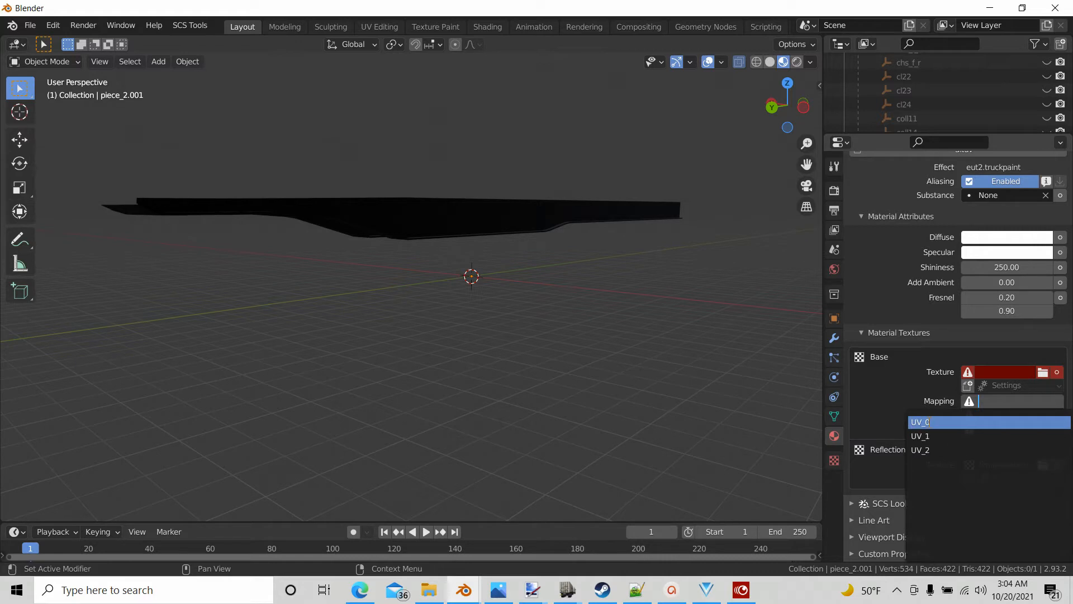
left_click(963, 424)
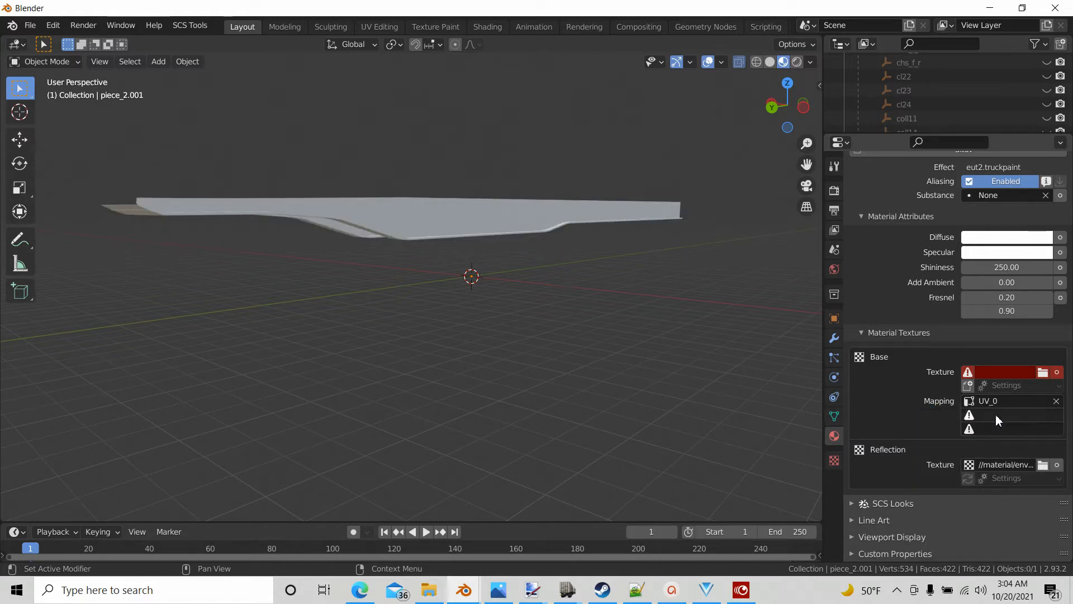
left_click(993, 415)
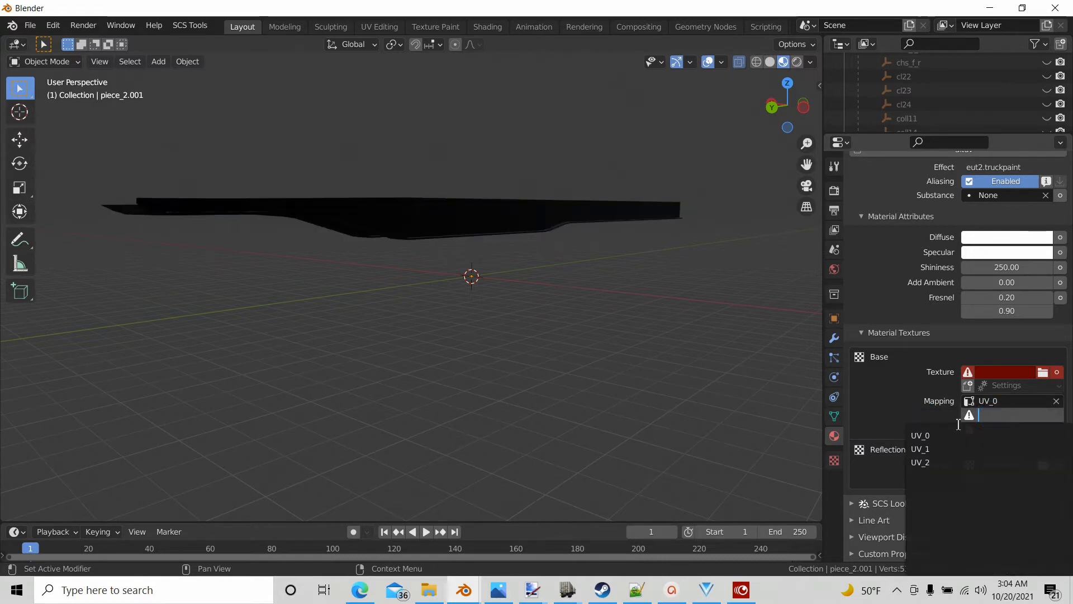
left_click(928, 449)
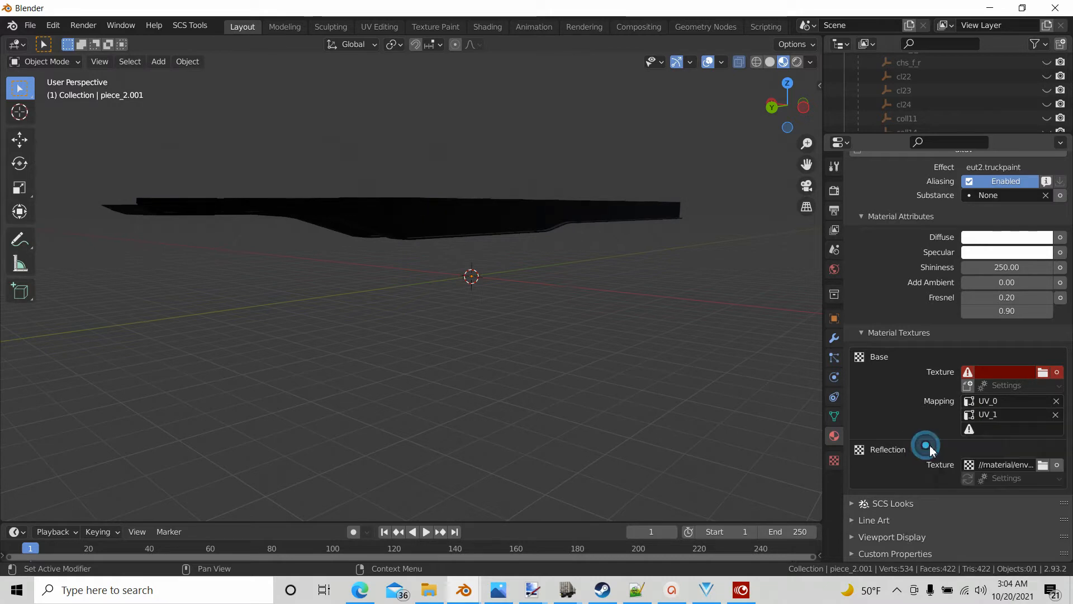
left_click(986, 428)
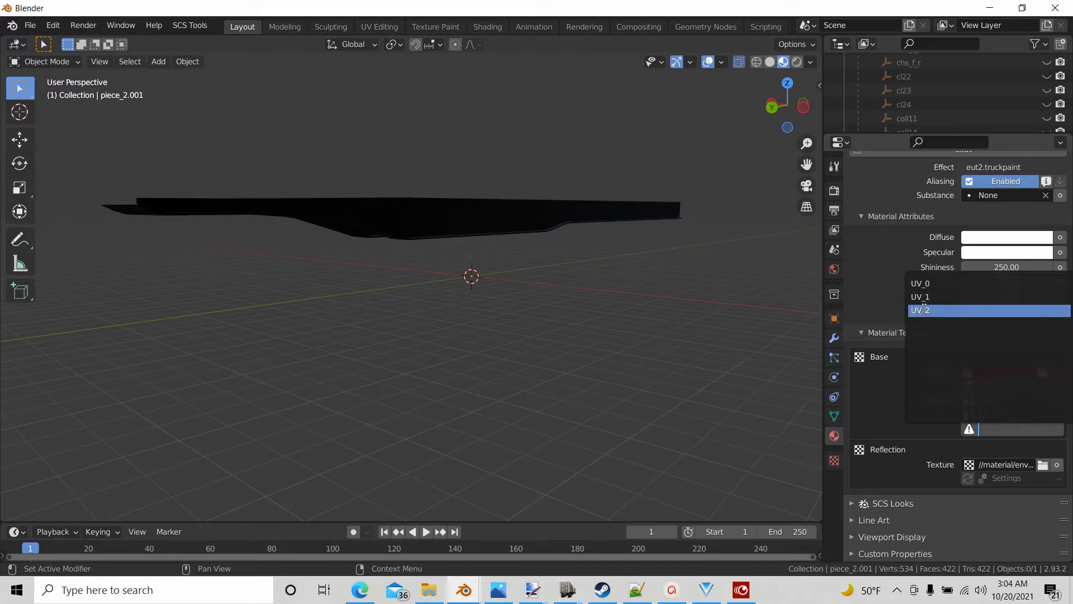
left_click(923, 310)
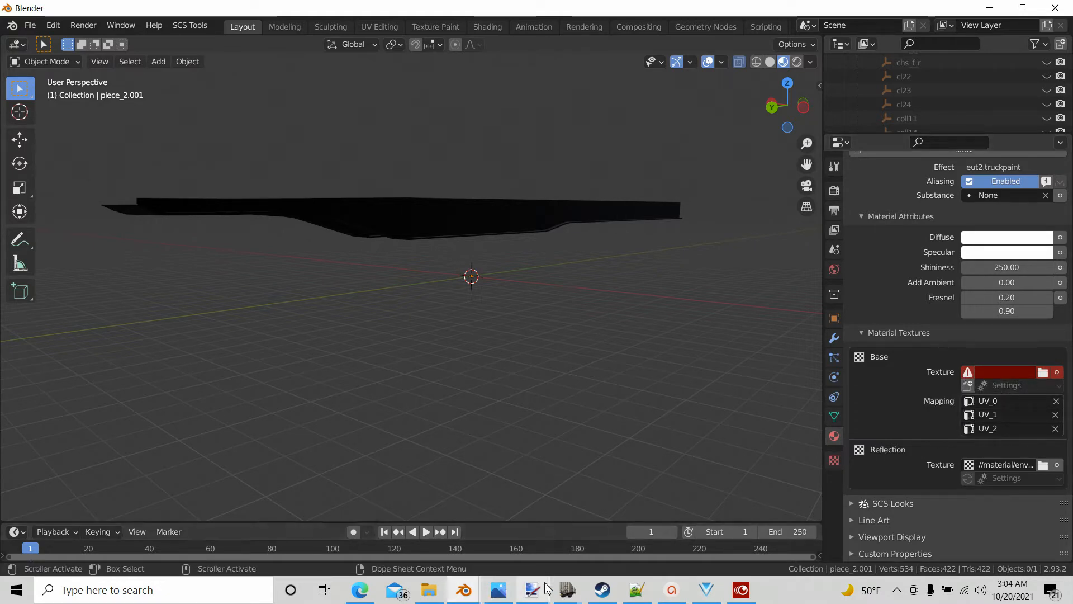
Switch to paint.net to view the plain white color.dds texture, then return to Blender.
mouse_move(534, 590)
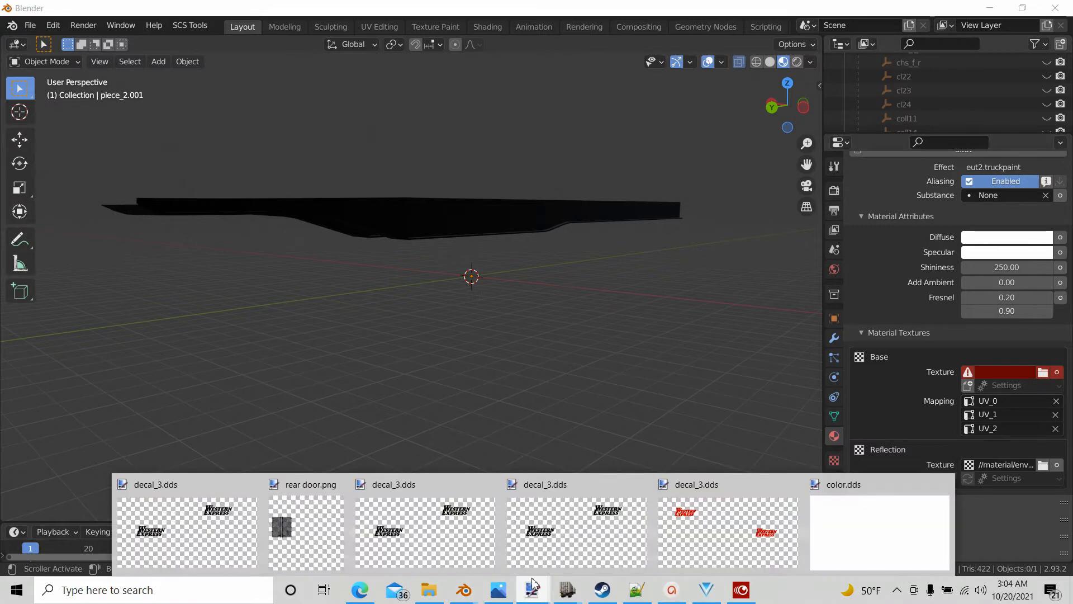
left_click(880, 526)
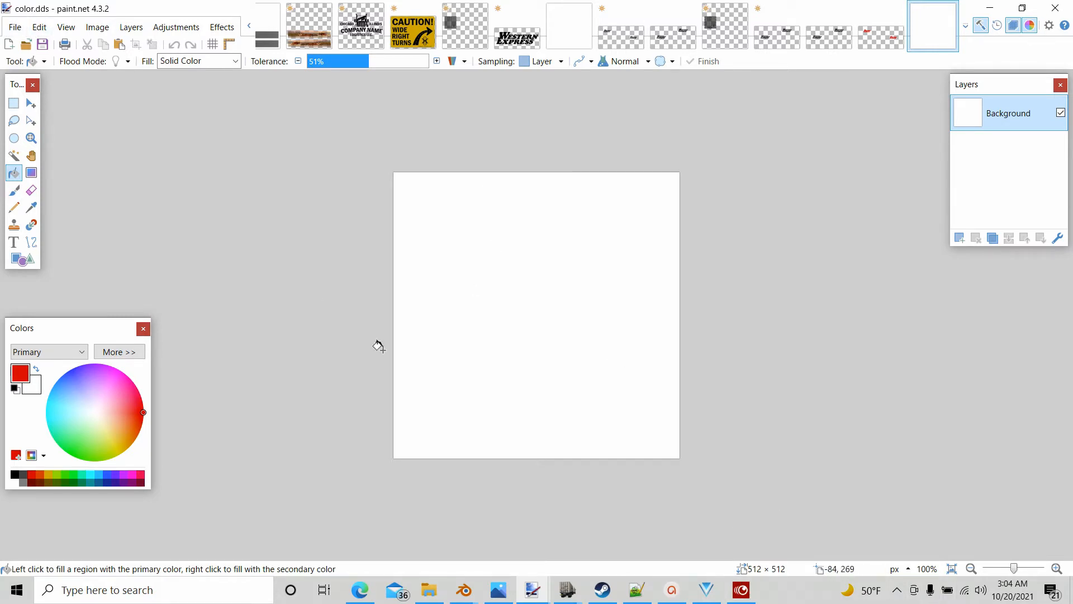
left_click(990, 8)
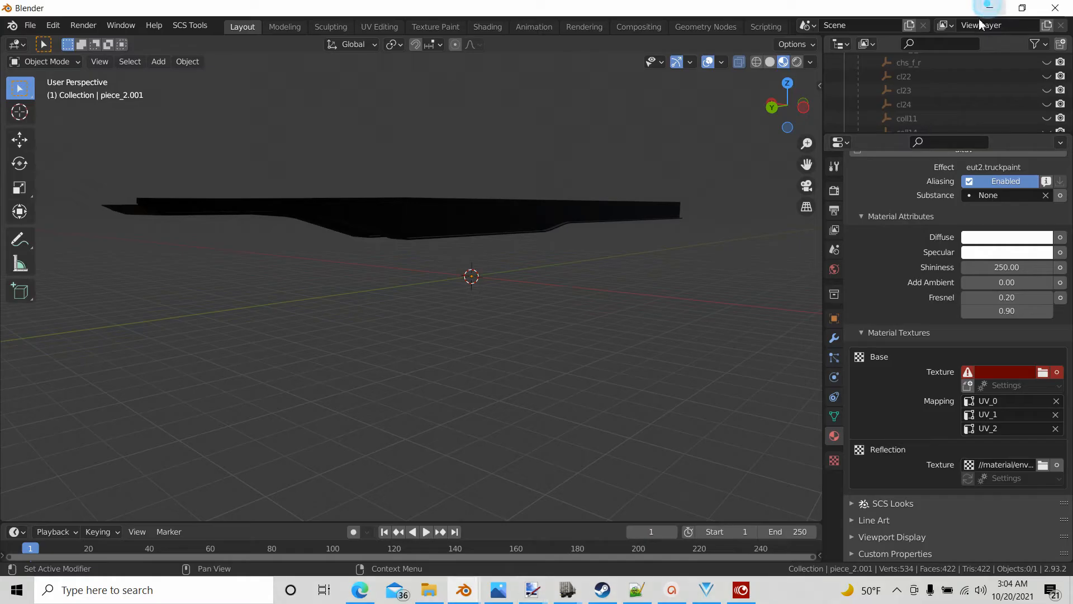
Switch to the desktop and open the folder Mod Game Files/1.42/trailer mod/base/vehicle/trailer_owned/scs_flatbed.
left_click(990, 8)
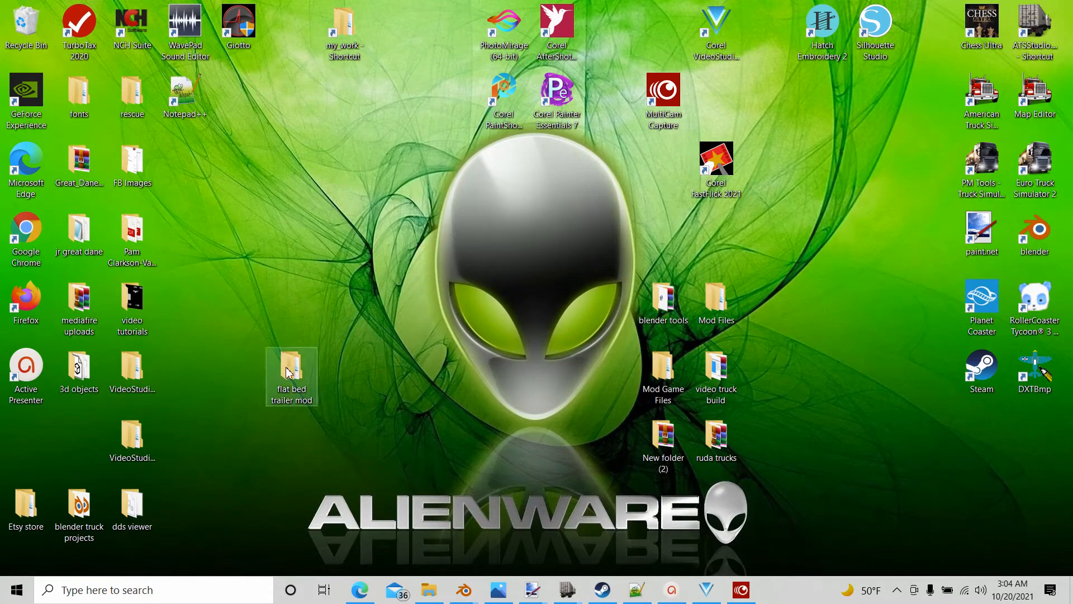
double_click(663, 370)
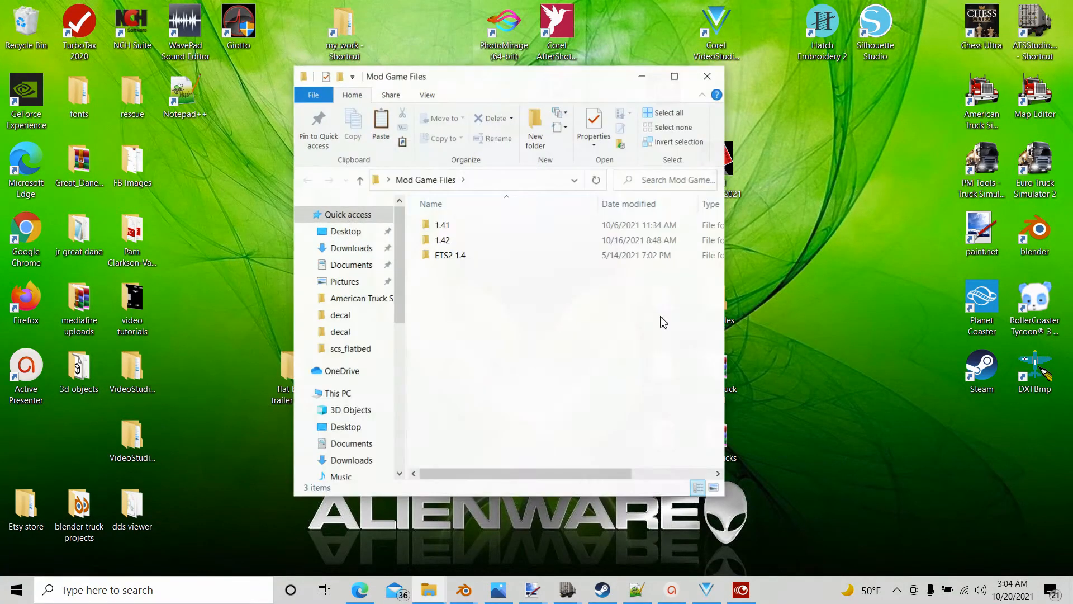
double_click(442, 242)
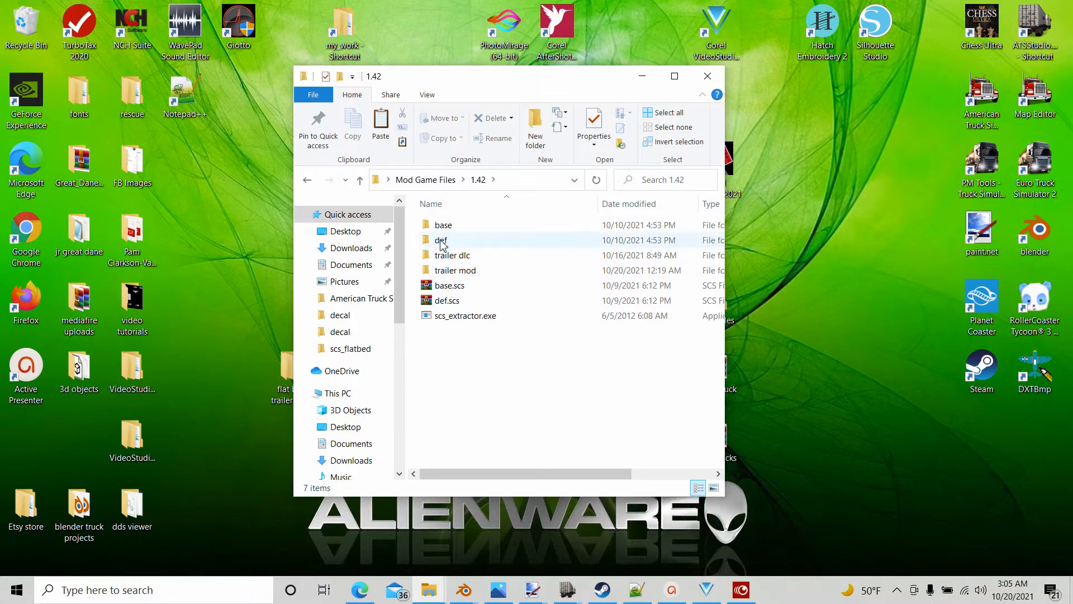
left_click(443, 273)
double_click(443, 273)
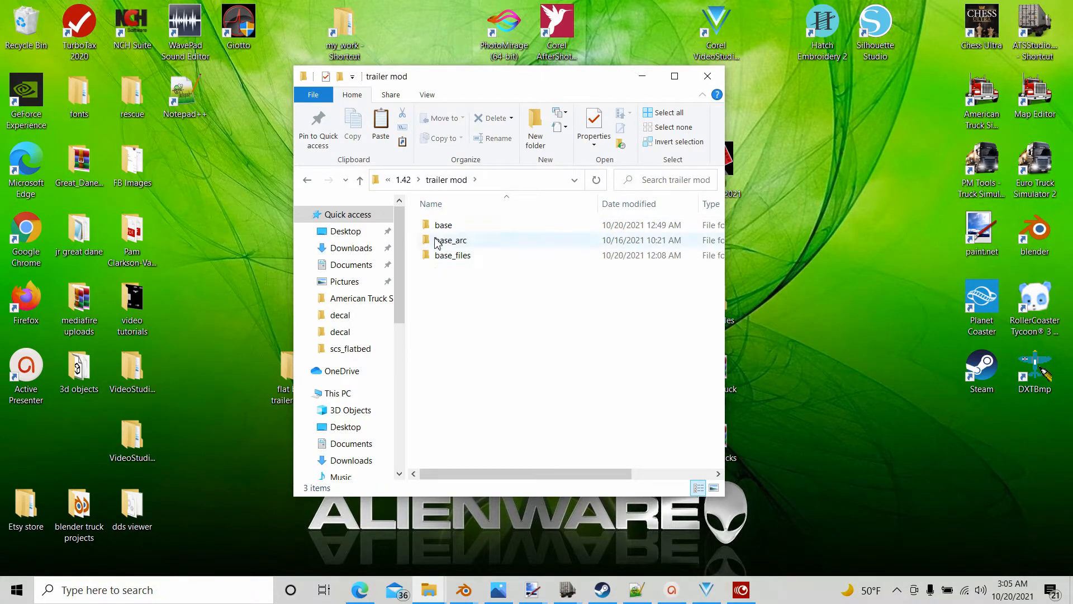
double_click(438, 225)
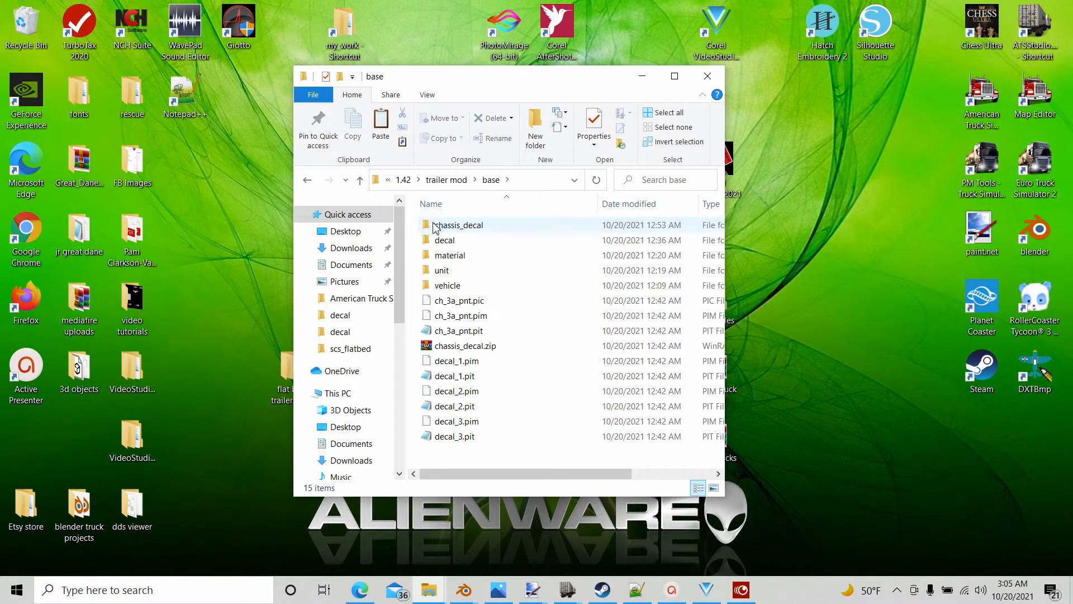
double_click(438, 285)
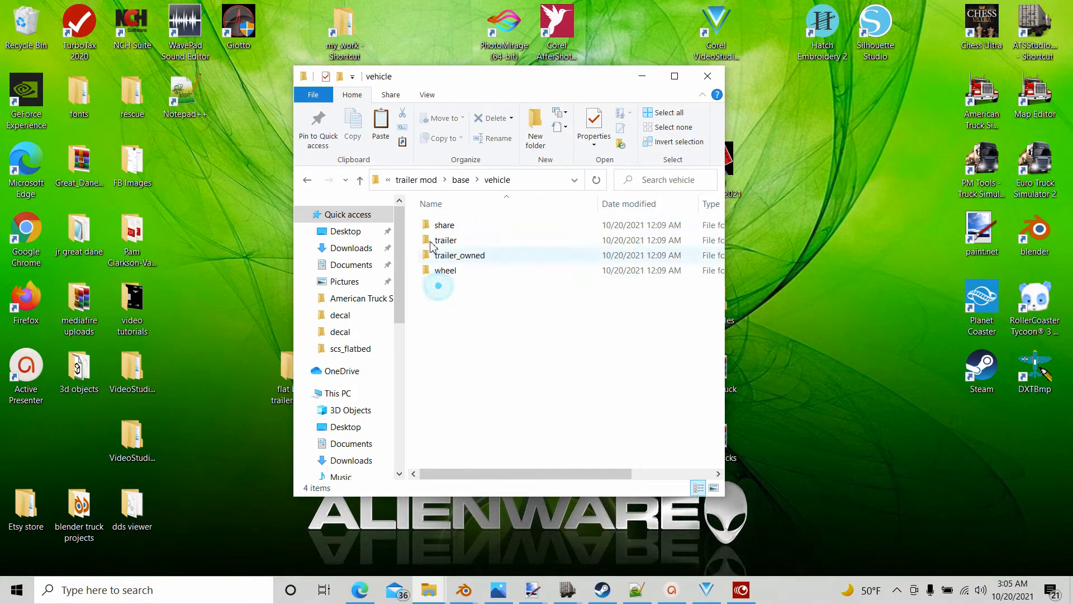
left_click(442, 258)
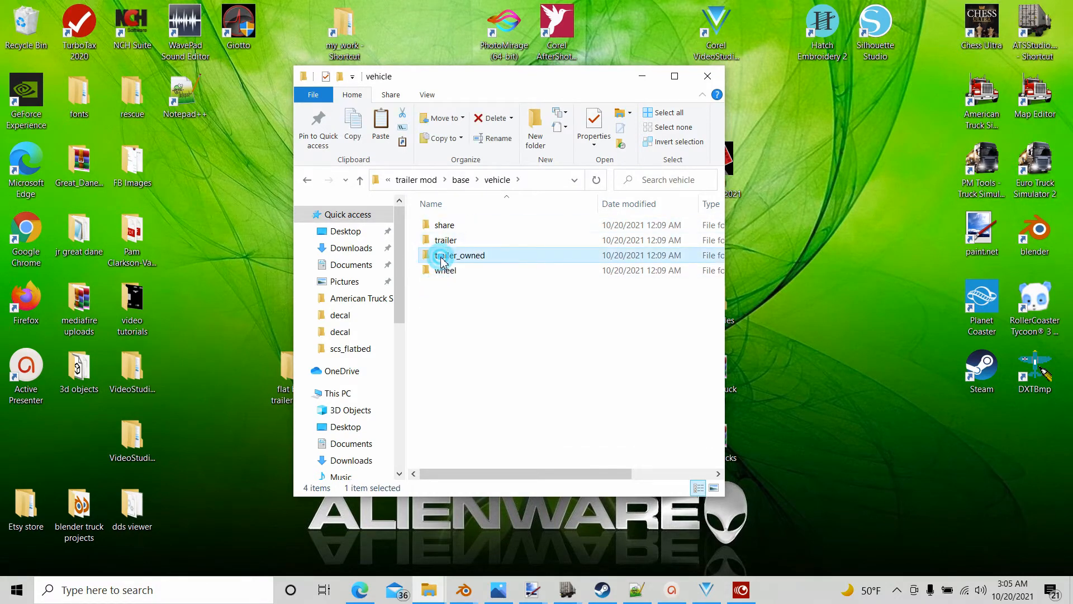
double_click(441, 258)
double_click(438, 231)
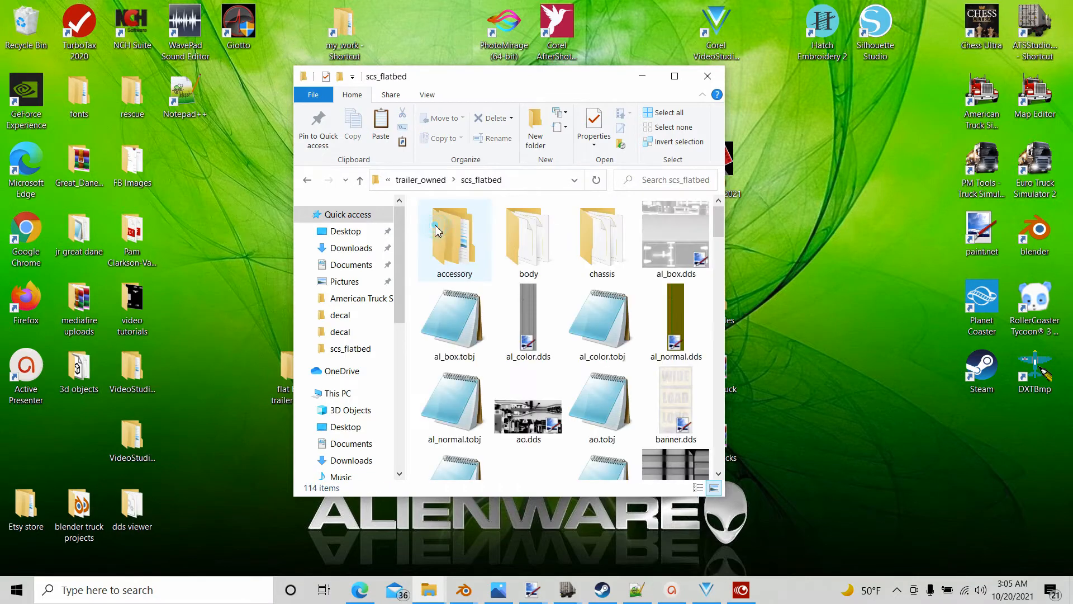
Open color.tobj from the scs_flatbed folder in Notepad and examine its texture path.
scroll(559, 304, "down", 2)
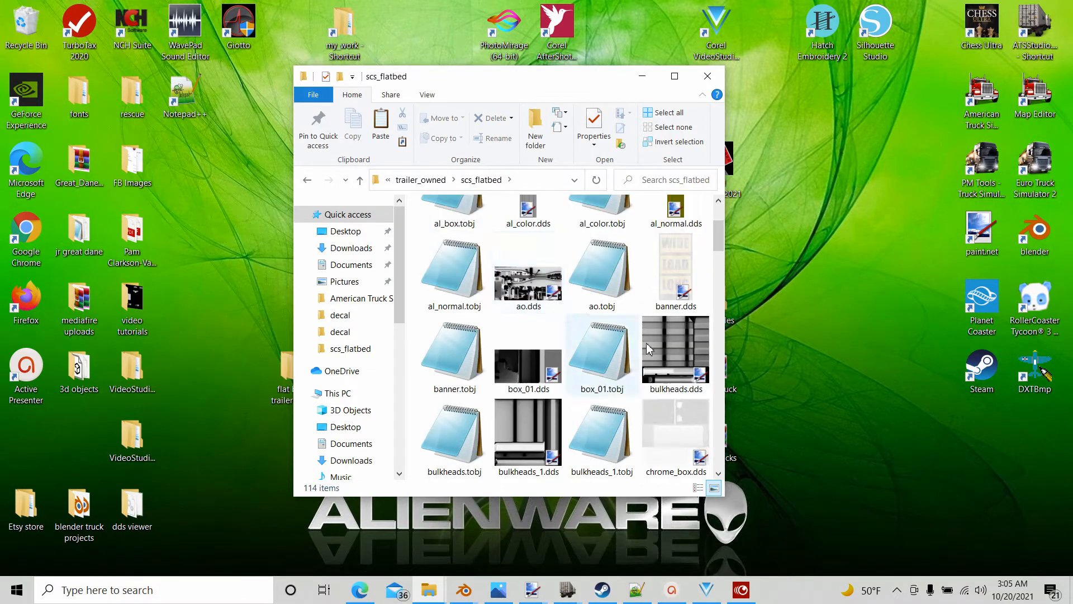
mouse_move(719, 239)
left_mouse_down()
mouse_move(720, 215)
mouse_move(722, 258)
left_mouse_up()
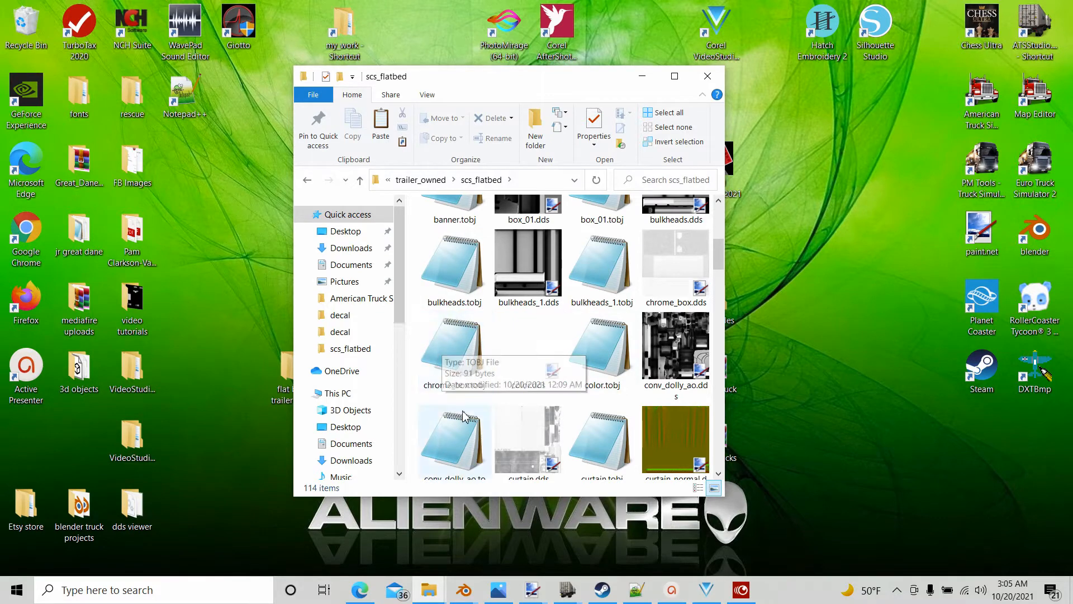
double_click(603, 367)
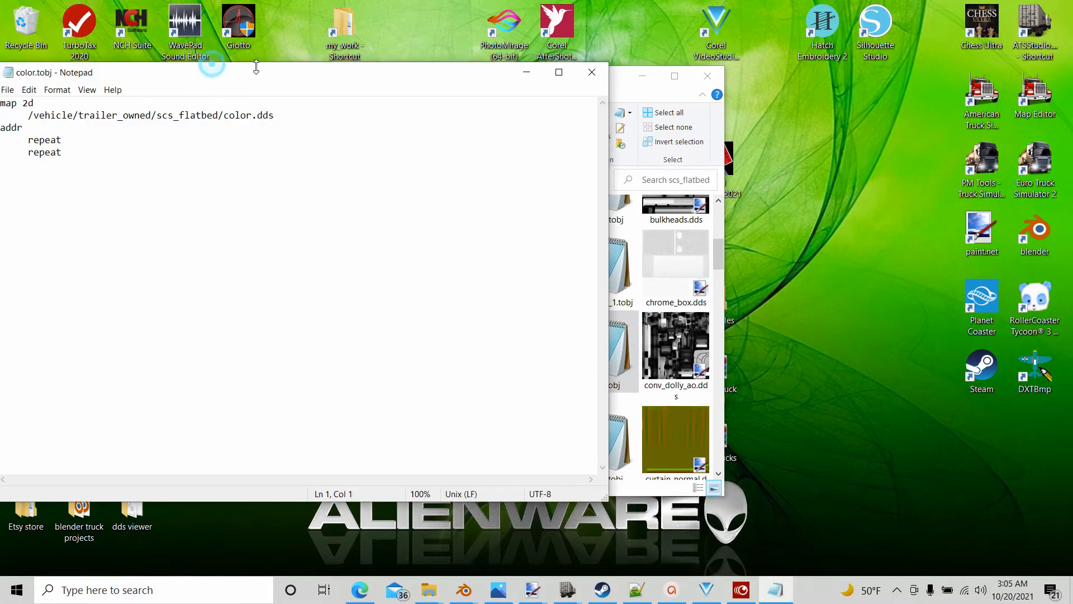
left_click_drag(257, 72, 354, 58)
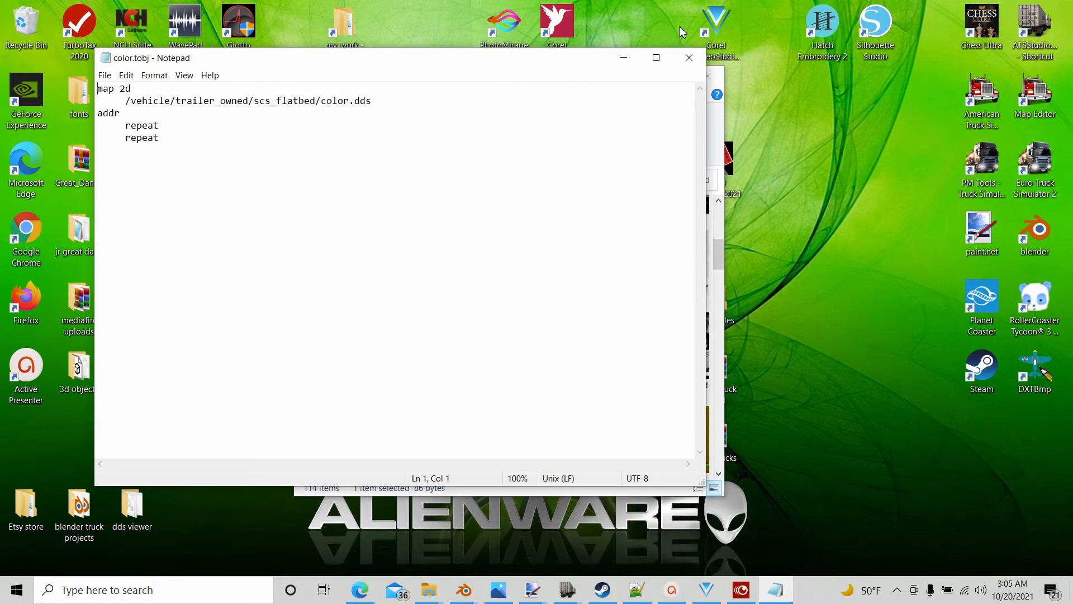
Close the color.tobj file and switch back to the Blender window containing the separated chassis frame.
left_click(688, 58)
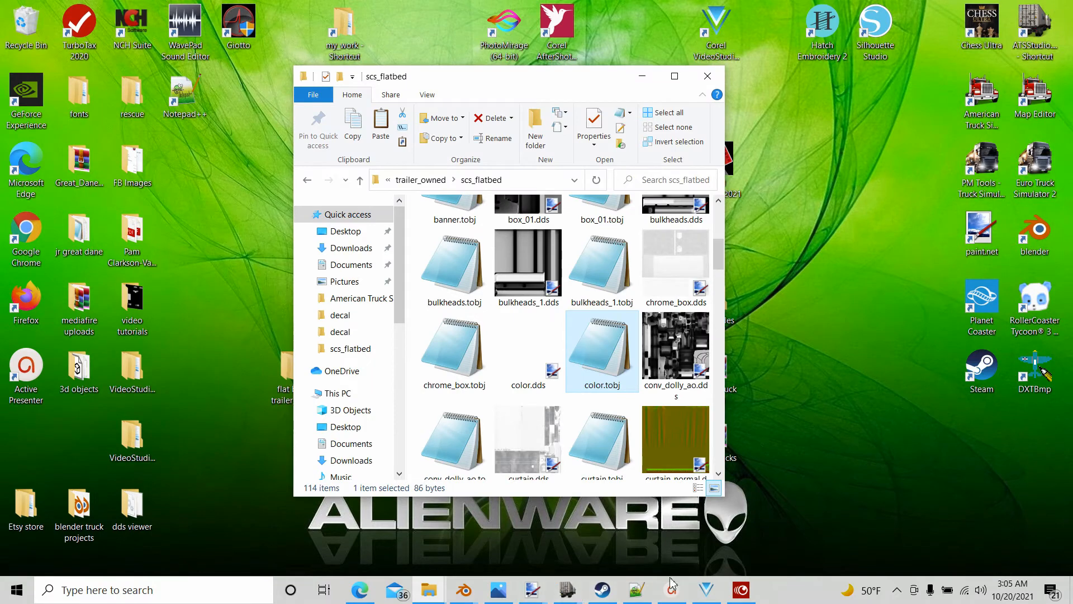
mouse_move(463, 597)
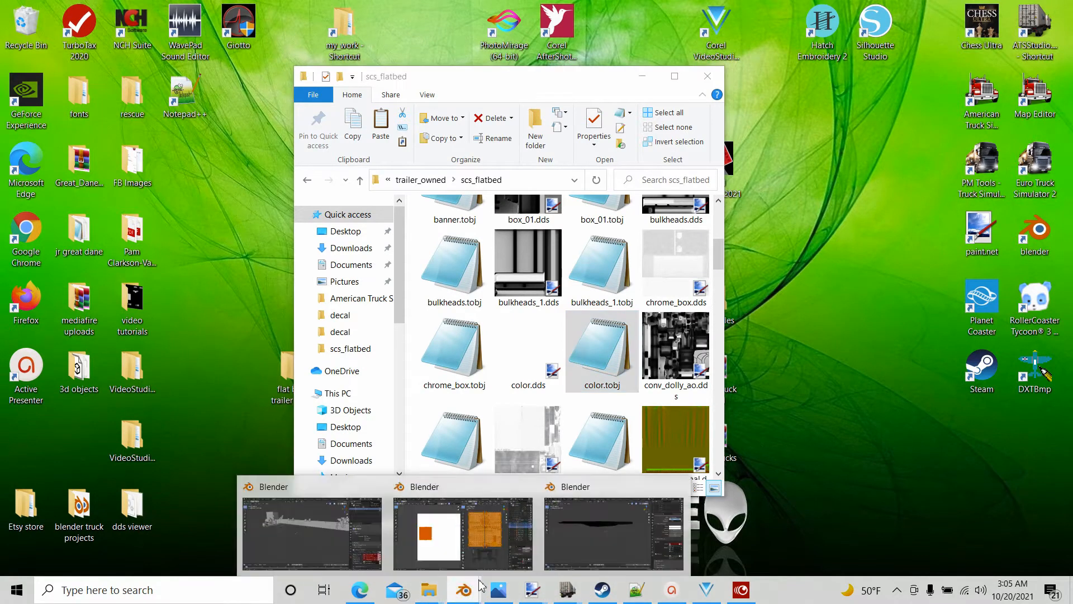
left_click(607, 540)
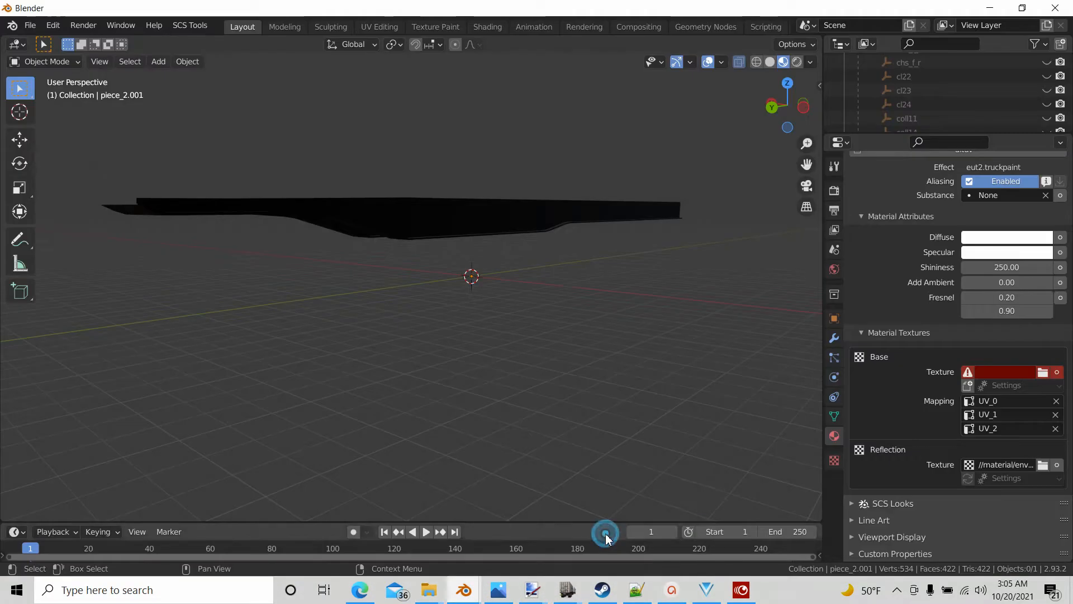
Load color.tobj from the vehicle/trailer_owned/scs_flatbed folder as the truckpaint material's Base texture.
left_click(1043, 373)
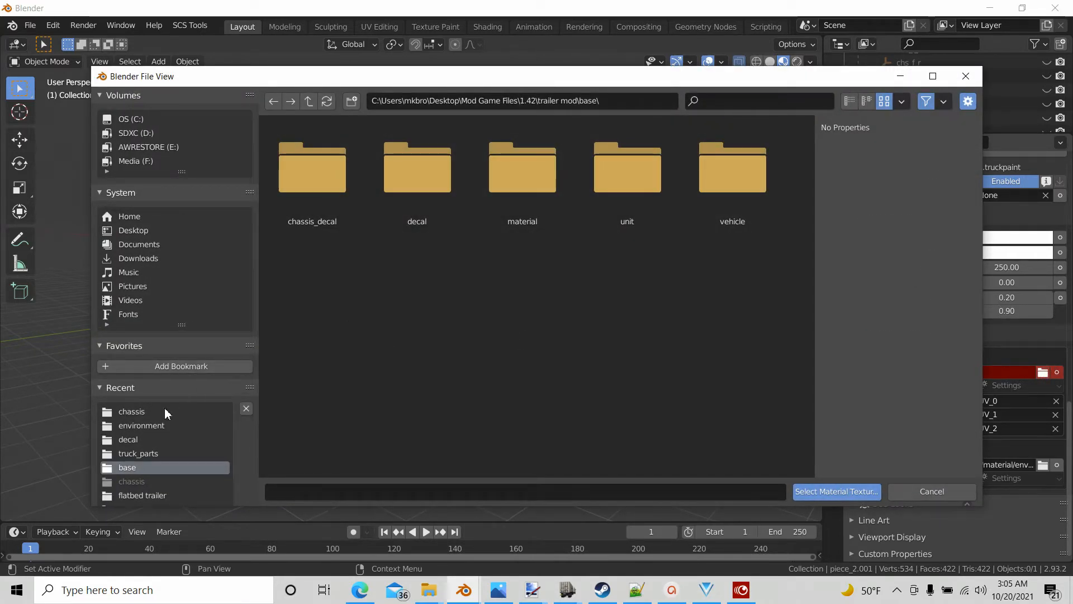
left_click(124, 412)
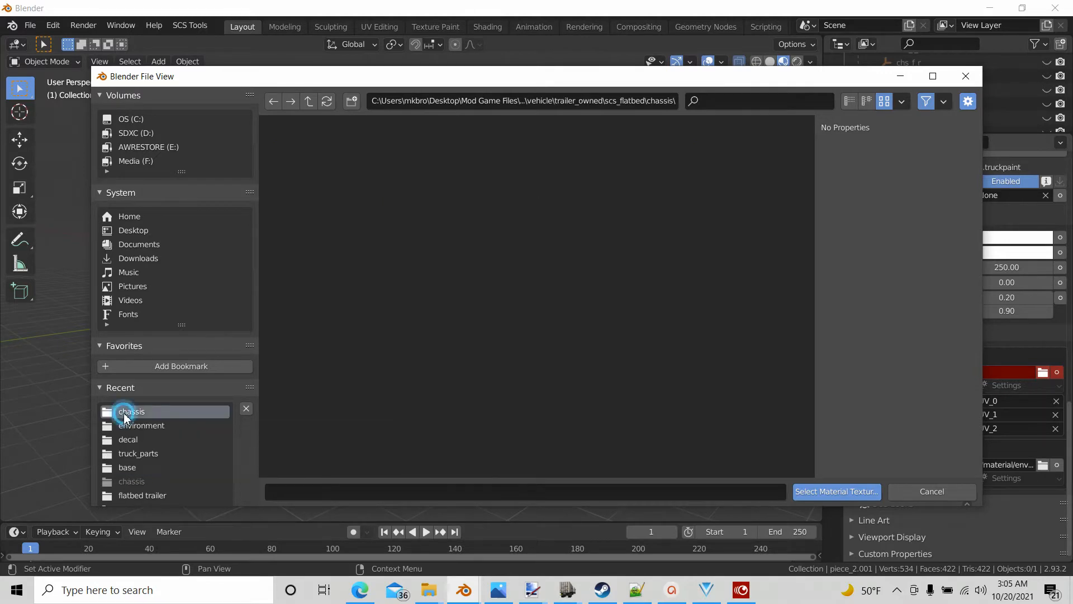
left_click(307, 104)
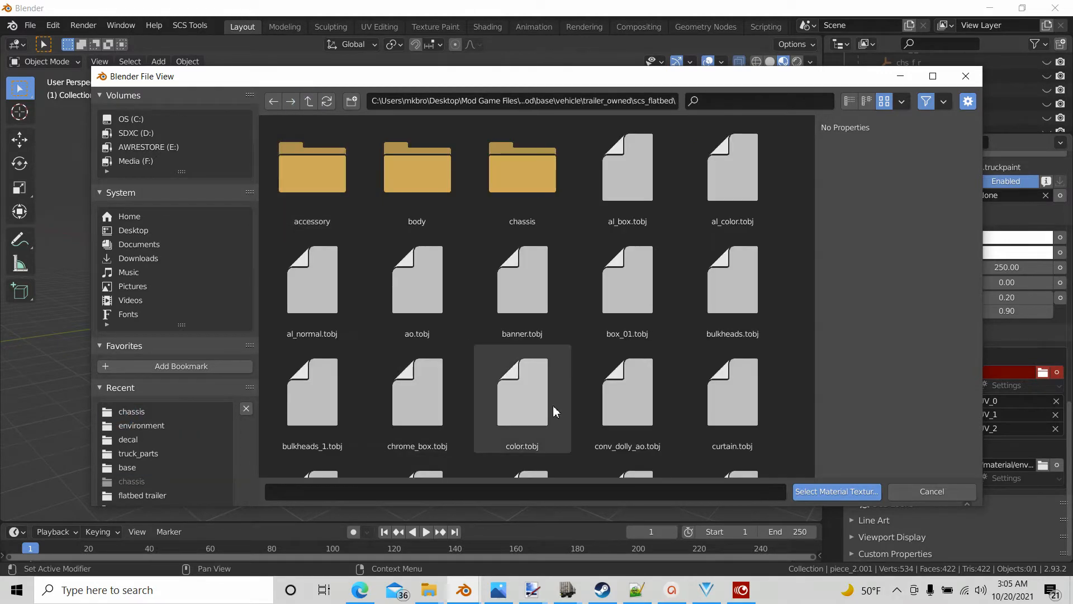
scroll(591, 266, "down", 3)
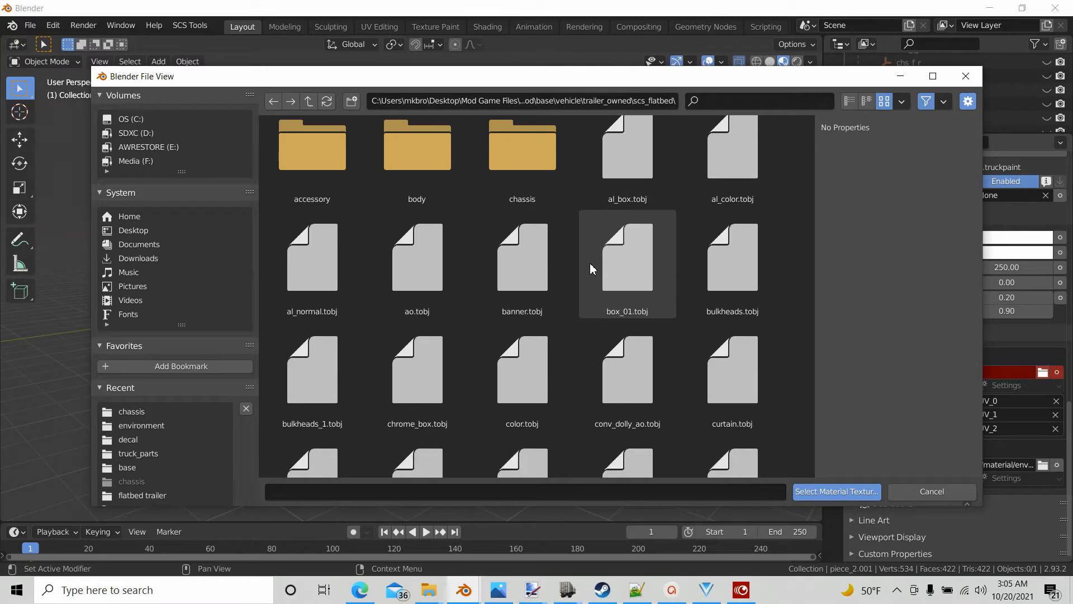
left_click(531, 335)
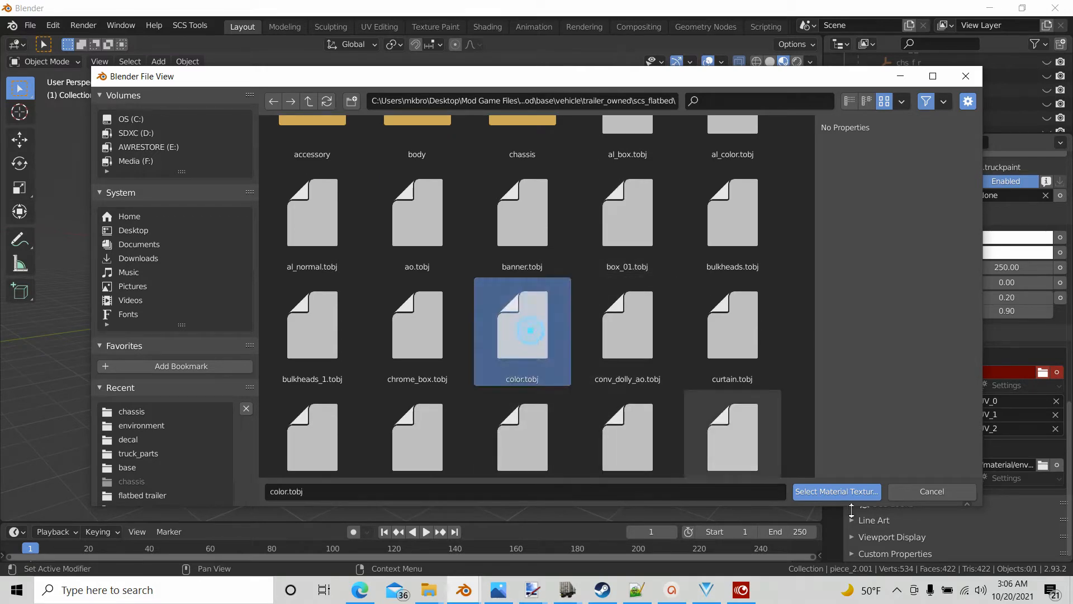
left_click(833, 492)
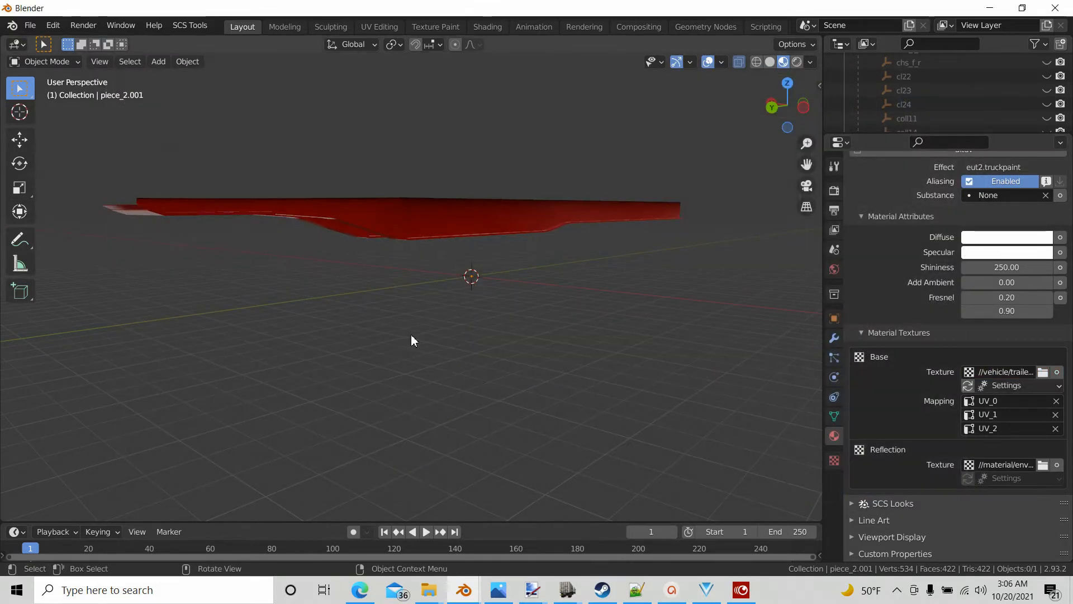
Inspect the textured frame from both sides and check the color.dds texture in paint.net before returning to Blender.
middle_click_drag(410, 336, 432, 295)
middle_click_drag(443, 245, 599, 257)
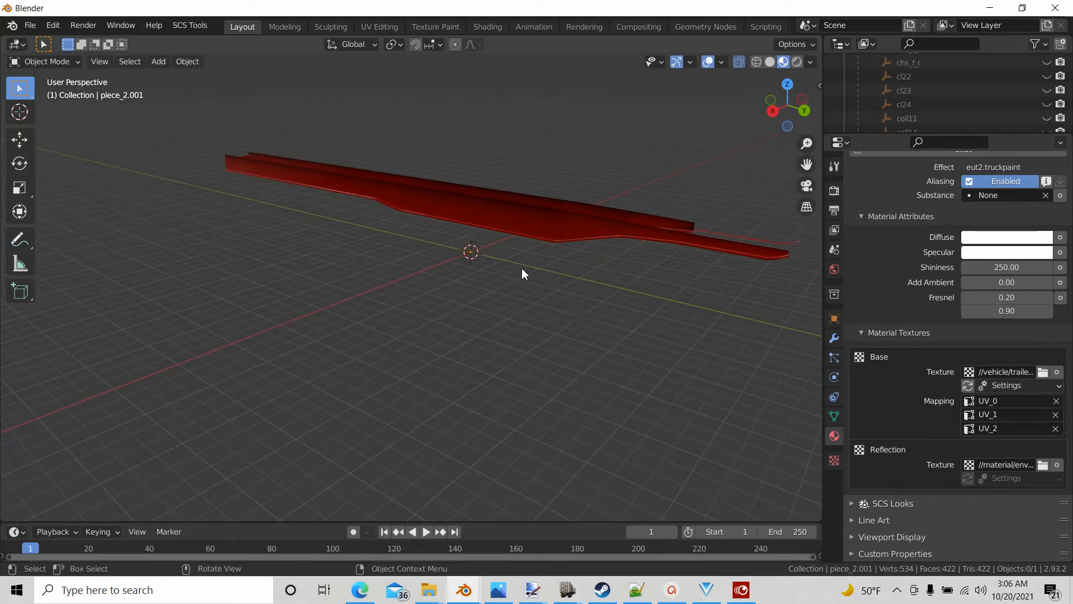
middle_click_drag(521, 243, 364, 243)
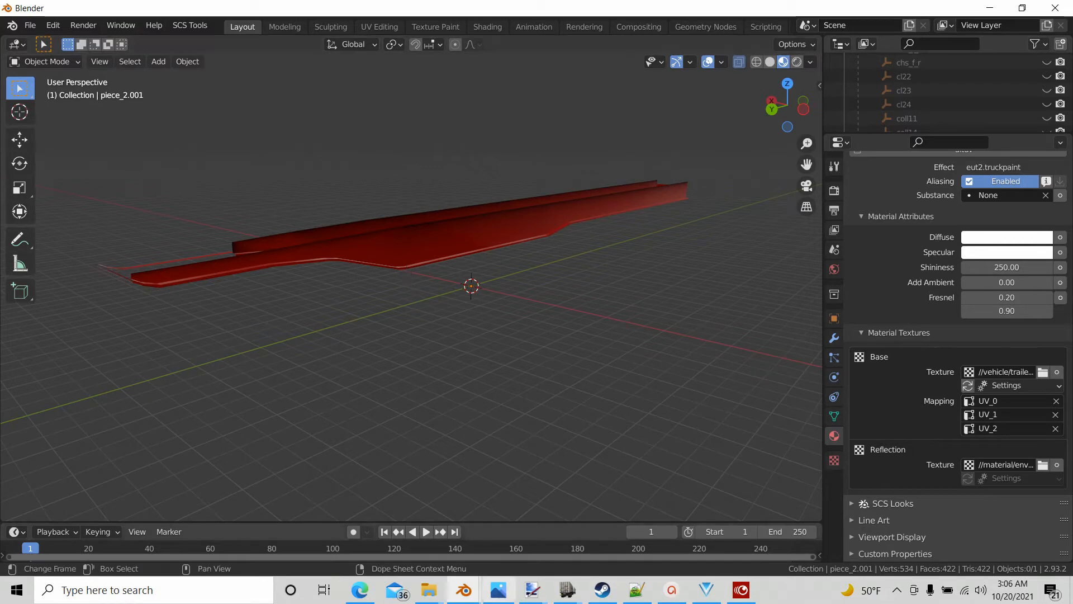
mouse_move(531, 597)
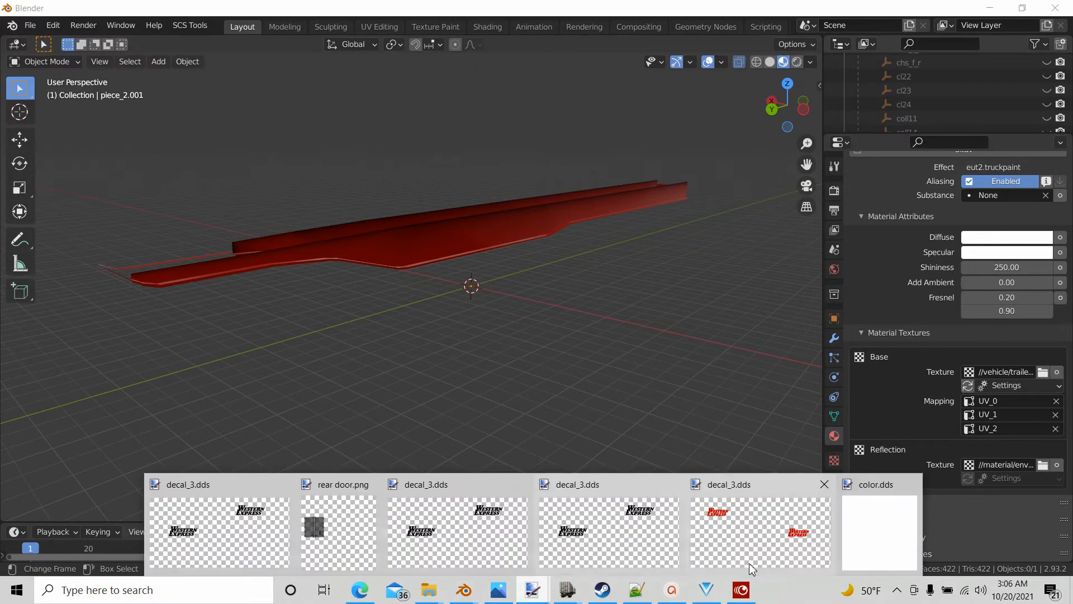
left_click(845, 523)
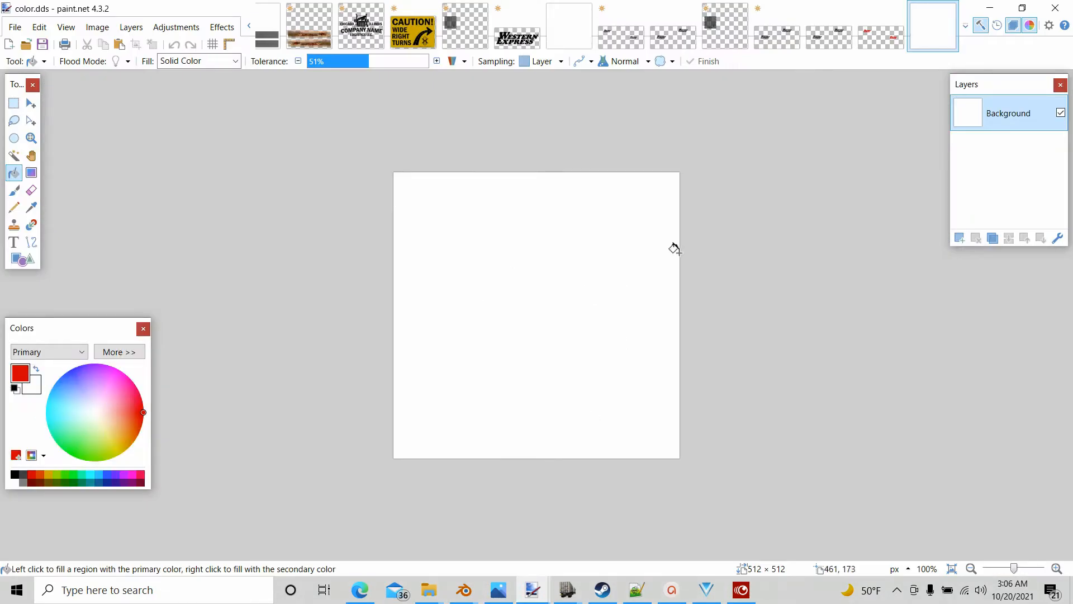
left_click(991, 10)
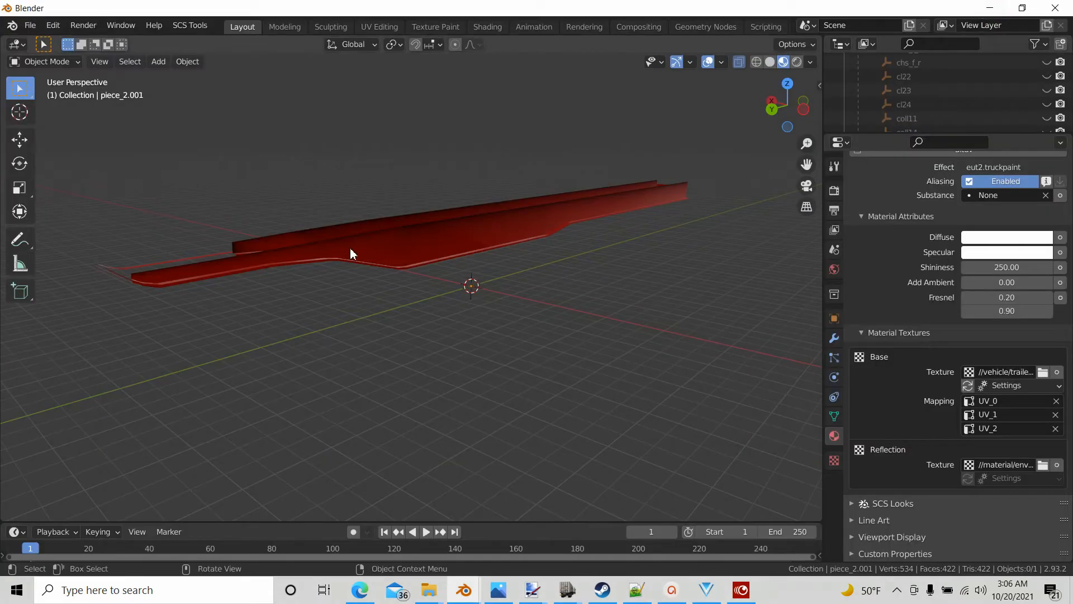
mouse_move(350, 252)
middle_mouse_down()
mouse_move(419, 270)
mouse_move(488, 263)
mouse_move(508, 293)
mouse_move(438, 302)
mouse_move(360, 268)
mouse_move(426, 283)
middle_mouse_up()
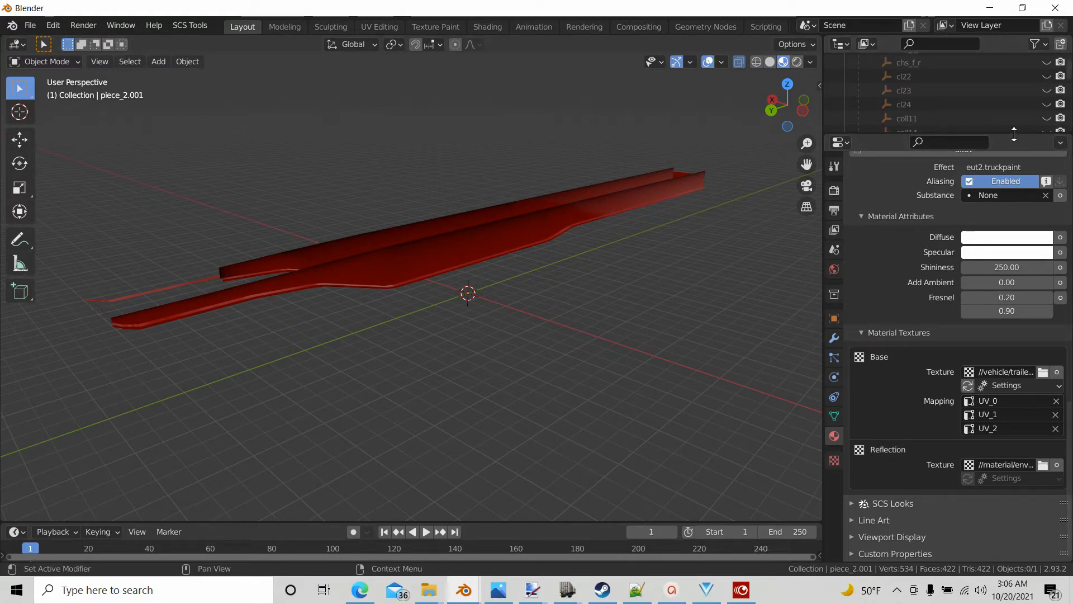
Enlarge the object list, show the original chassis piece_2 and hide the paintable copy piece_2.001.
left_click_drag(1014, 133, 1001, 450)
scroll(958, 309, "down", 4)
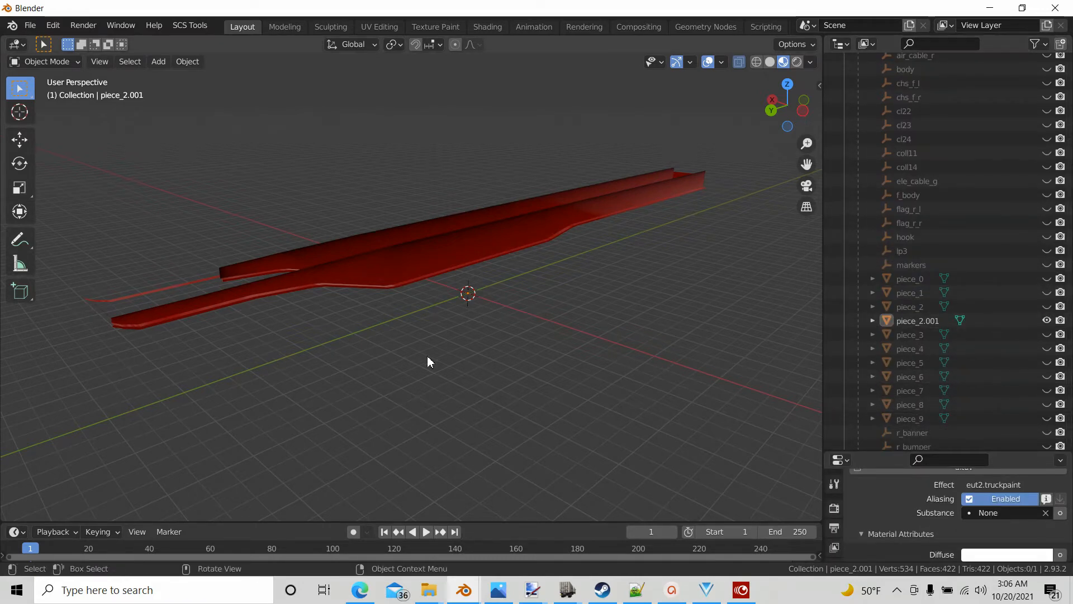
middle_click_drag(406, 277, 317, 295)
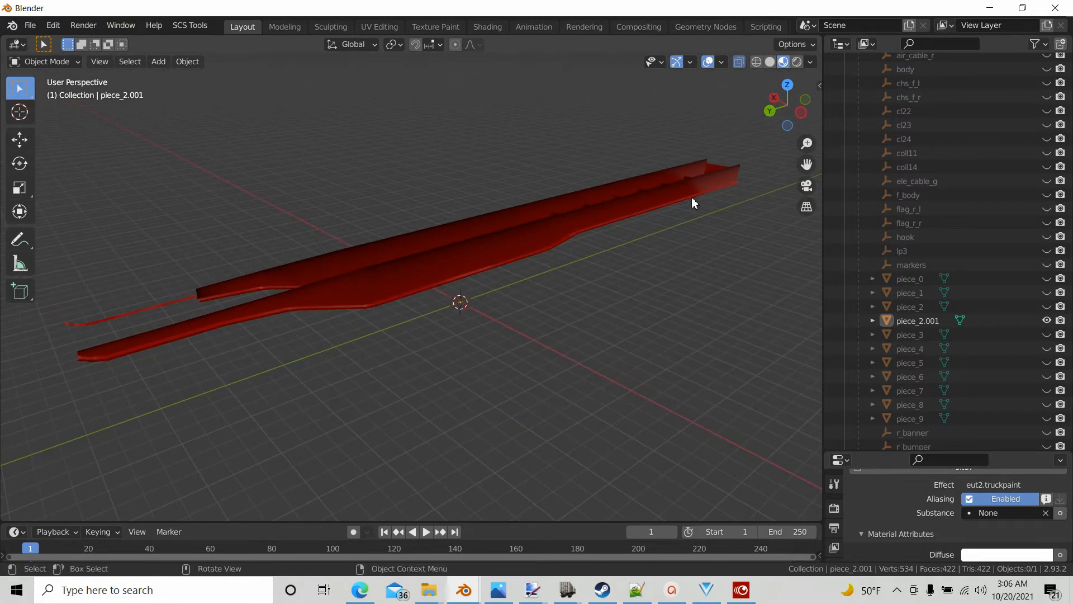
left_click(1047, 307)
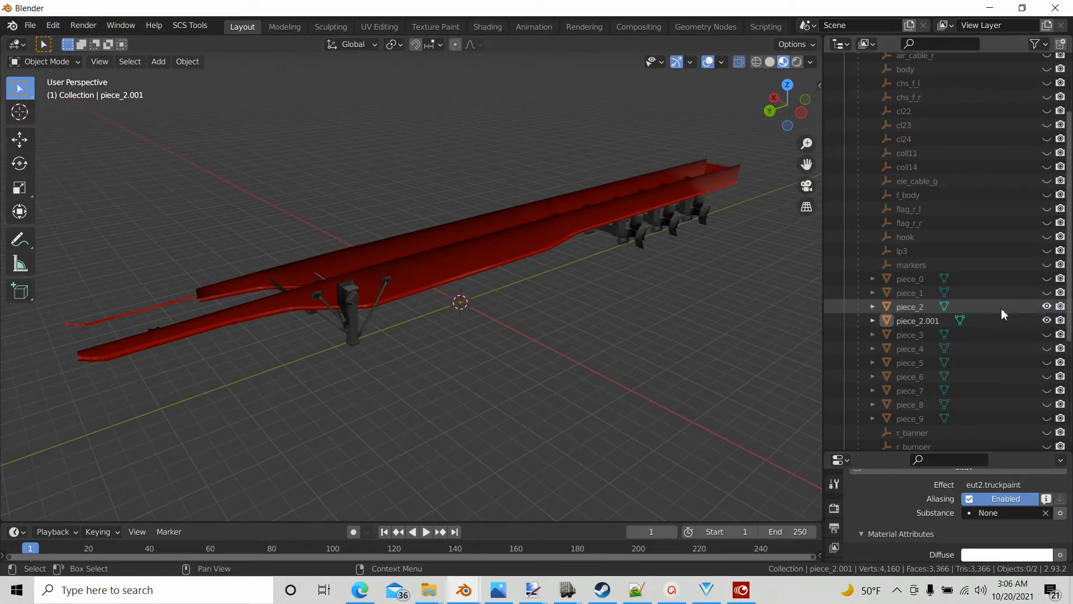
left_click(1047, 321)
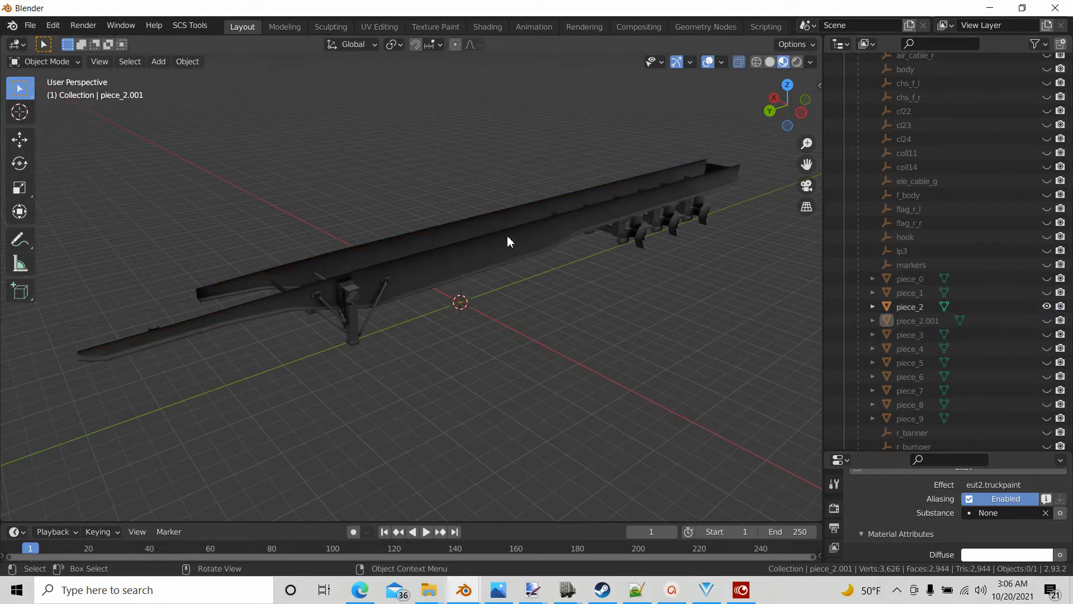
Compare the original chassis with and without the paintable frame by temporarily showing piece_2.001 over piece_2.
middle_click_drag(532, 287, 415, 242)
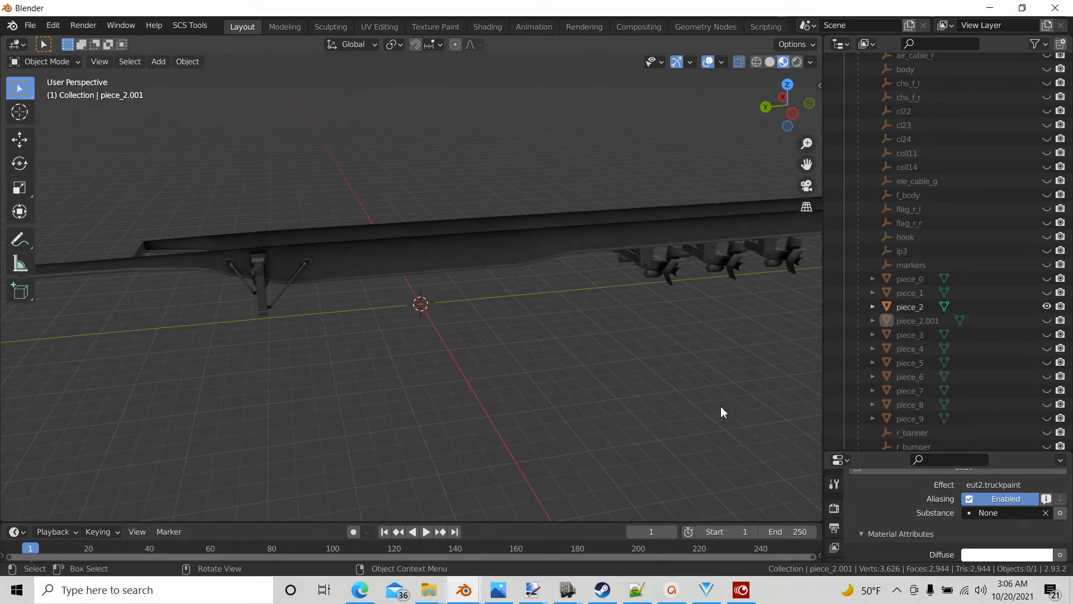
middle_click_drag(434, 241, 459, 238)
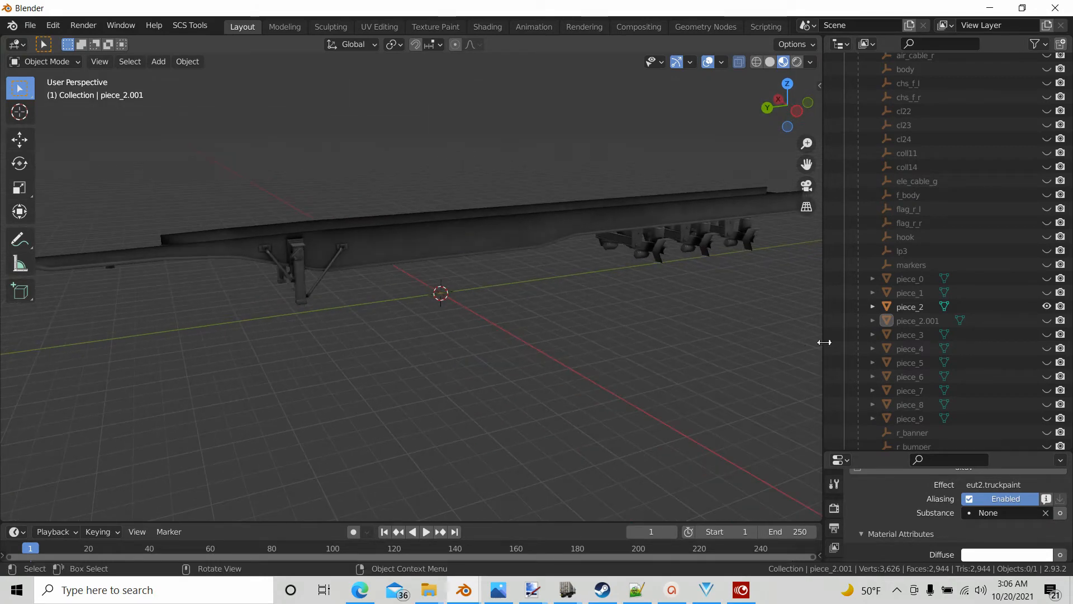
left_click(1047, 321)
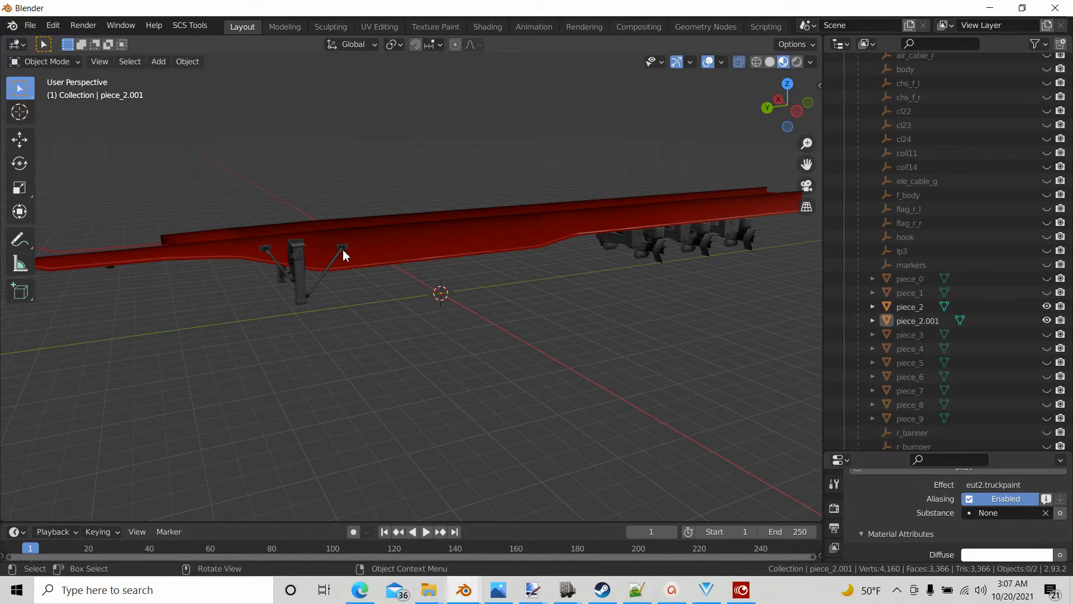
left_click(1047, 320)
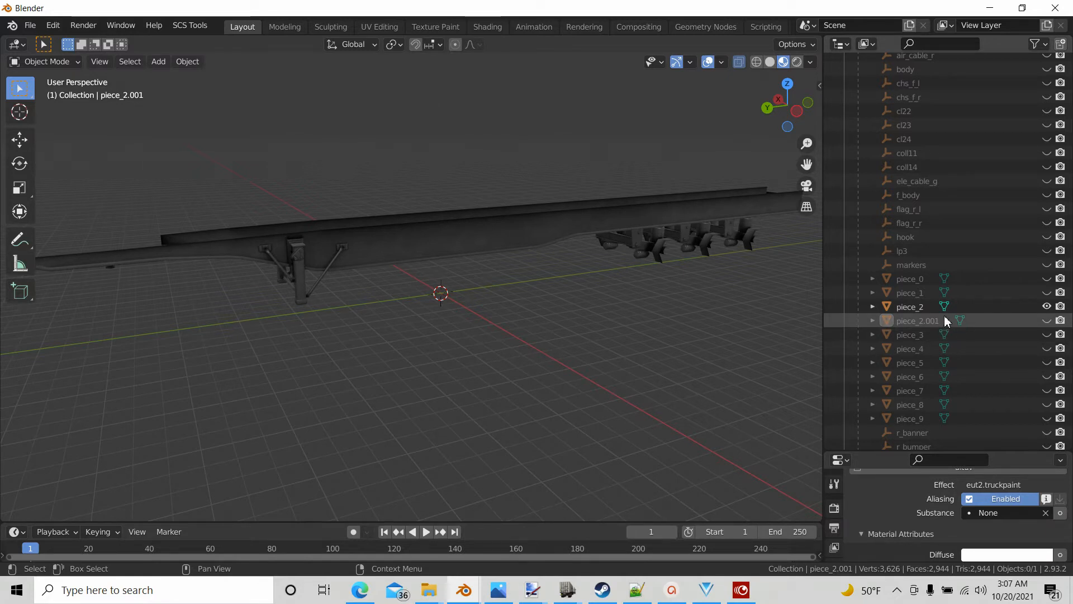
In Edit Mode on piece_2, select the rear-end frame vertices in left orthographic view and extend the selection to all linked rail geometry.
left_click(915, 306)
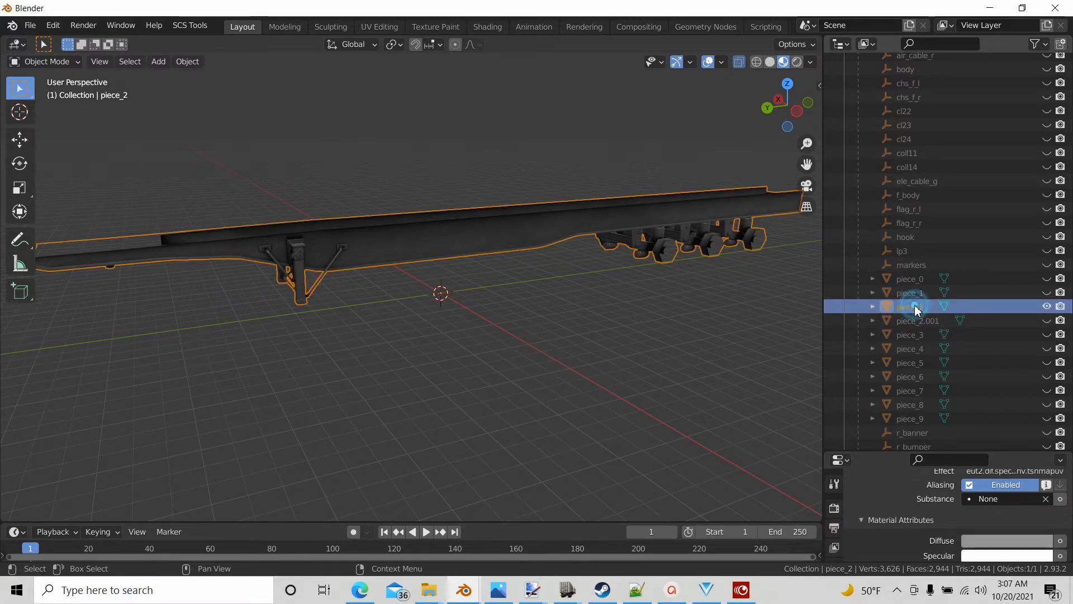
middle_click_drag(665, 309, 629, 327)
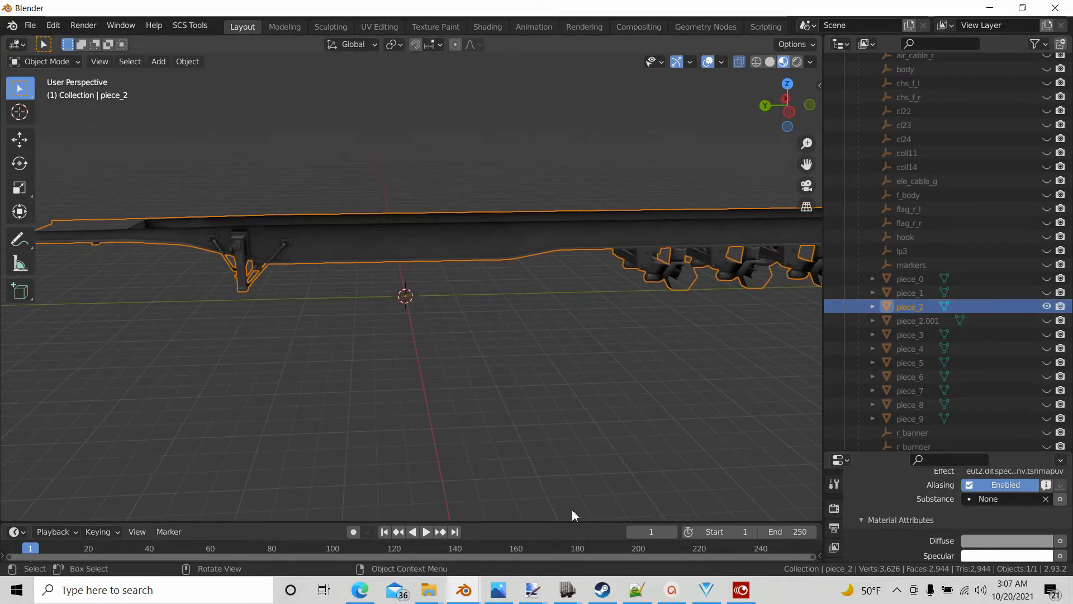
scroll(561, 416, "down", 4)
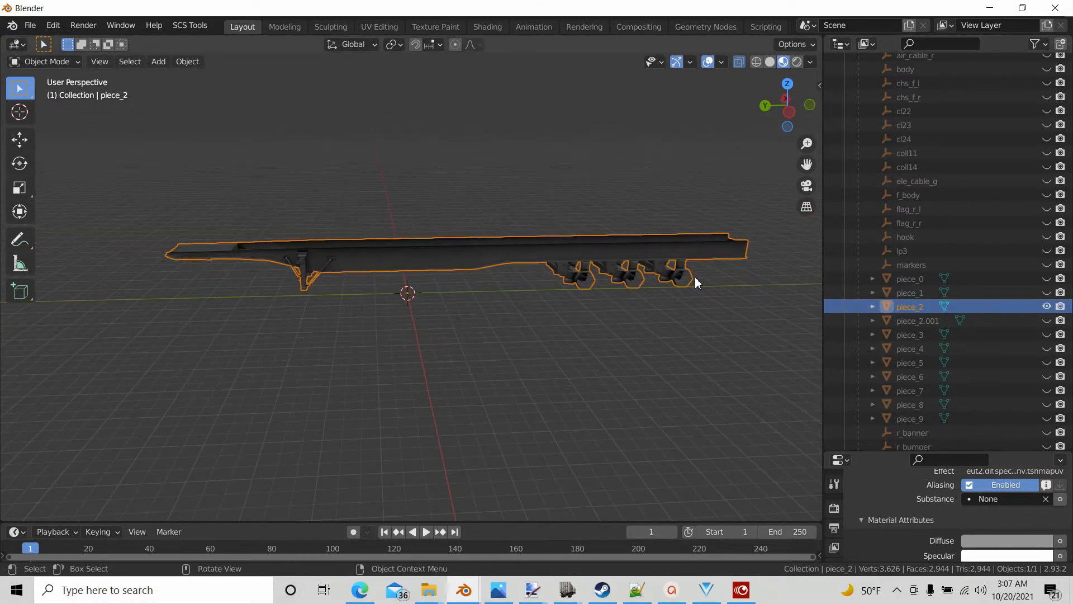
left_click(790, 112)
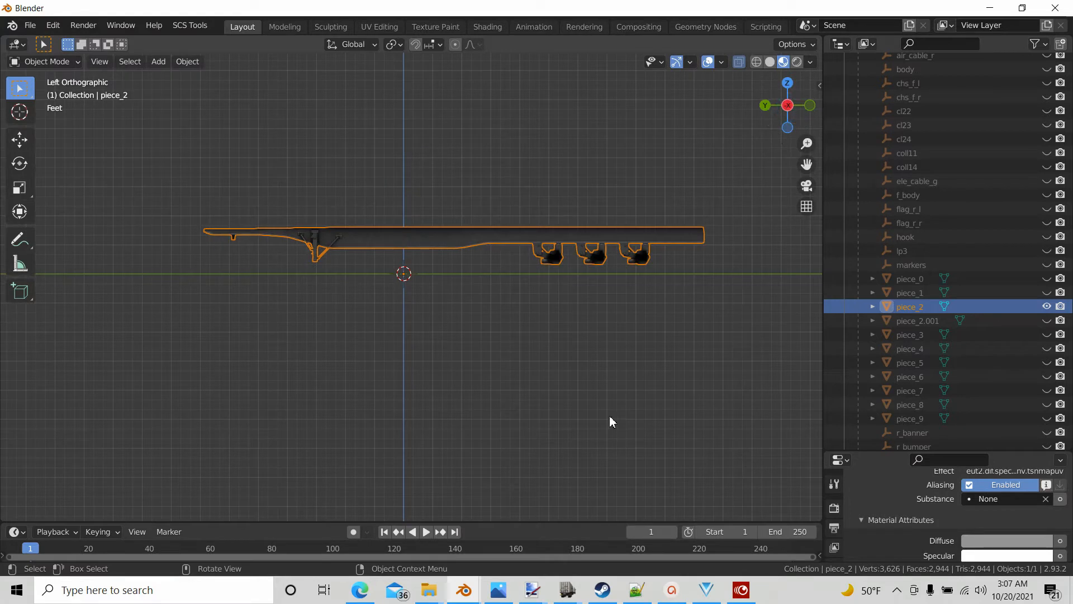
key("Tab")
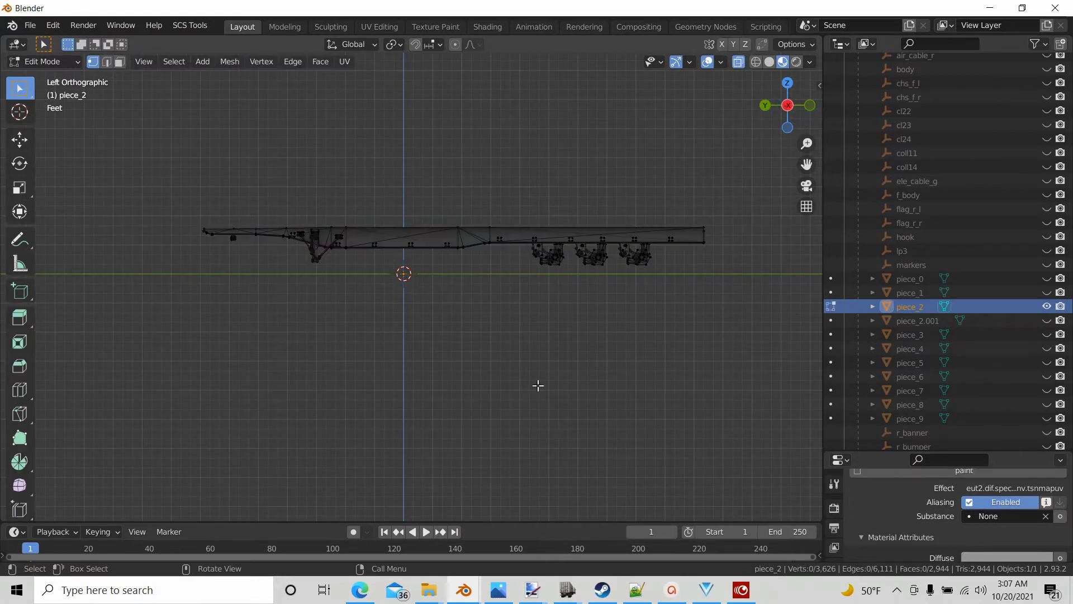
left_click_drag(697, 223, 737, 300)
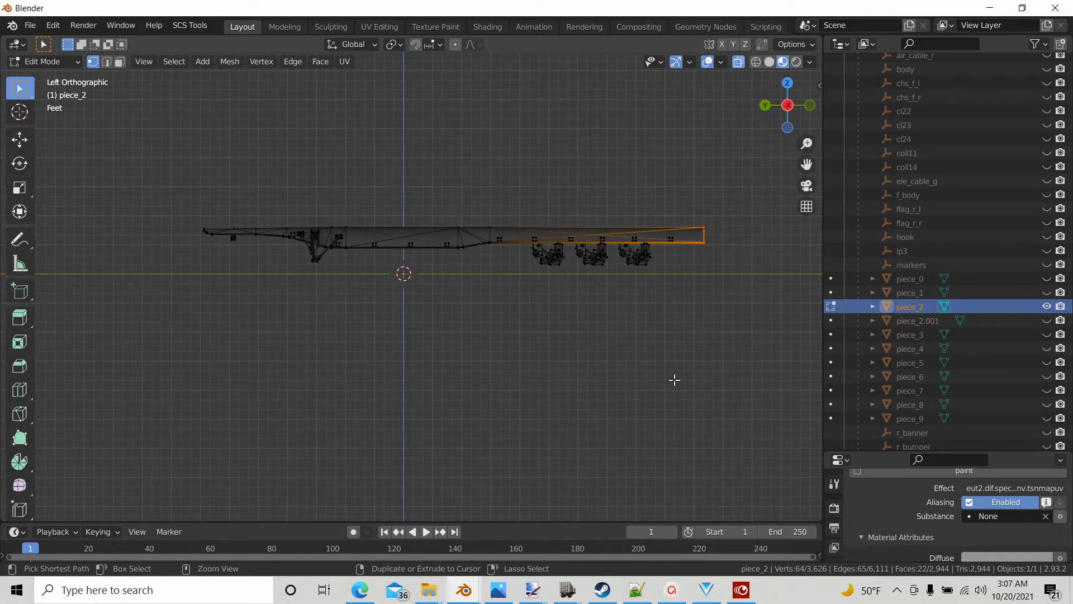
key("ctrl+l")
scroll(503, 330, "up", 3)
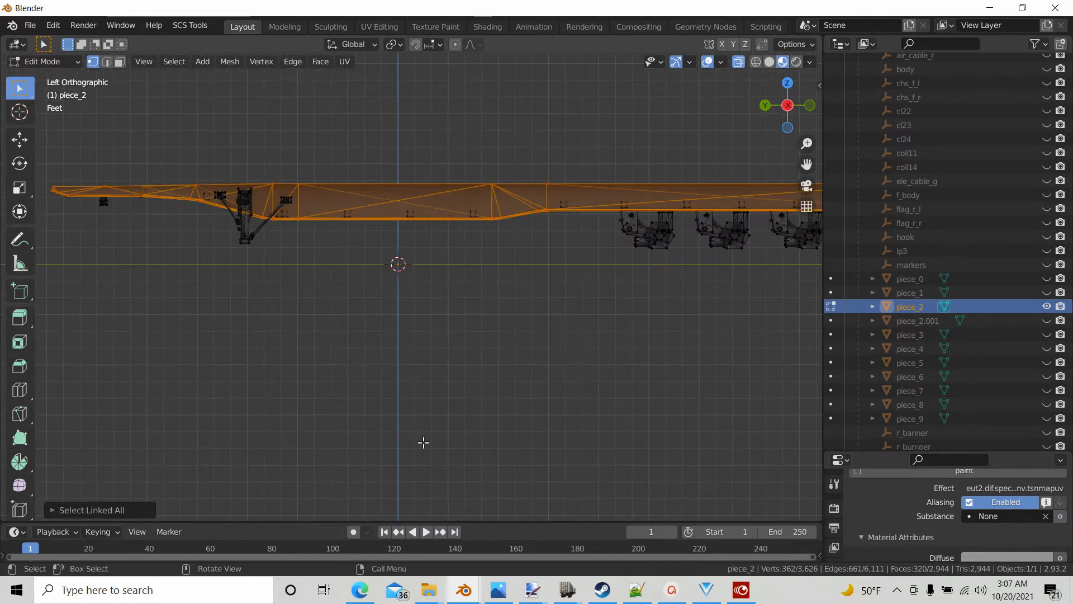
Add the small crossmember profiles along the full length of the frame to the piece_2 rail selection.
middle_click_drag(424, 444, 496, 415, "shift")
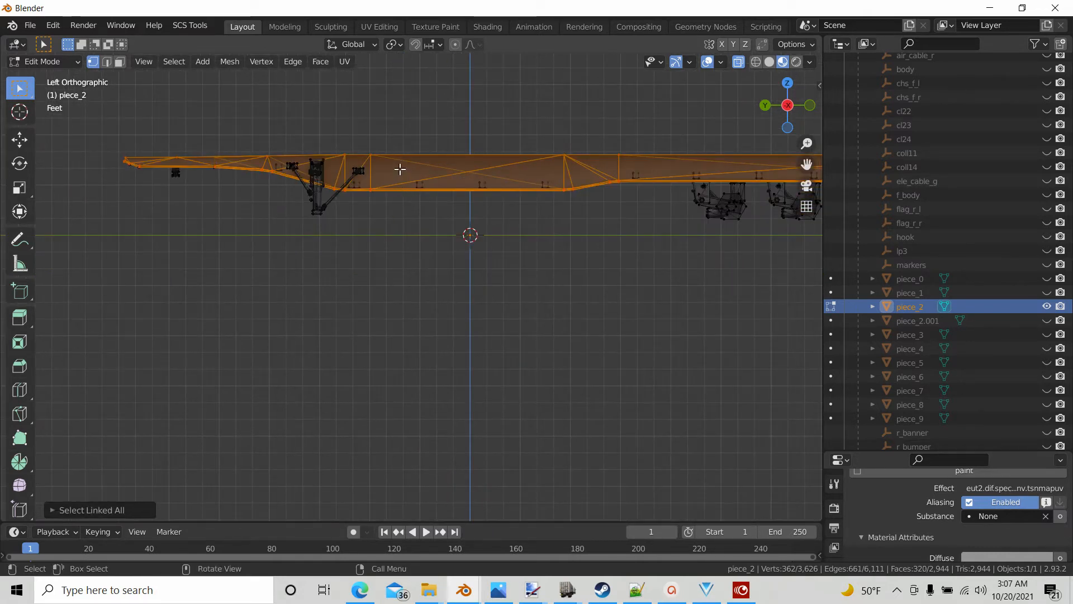
left_click_drag(400, 169, 655, 223, "shift")
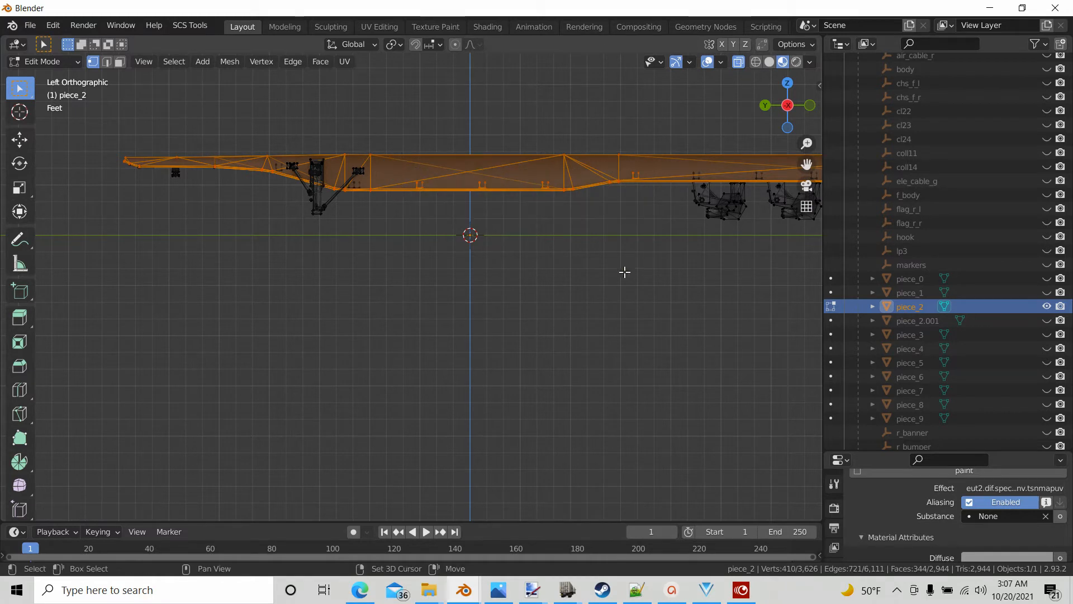
left_click_drag(354, 183, 395, 209, "shift")
middle_click_drag(653, 319, 452, 315, "shift")
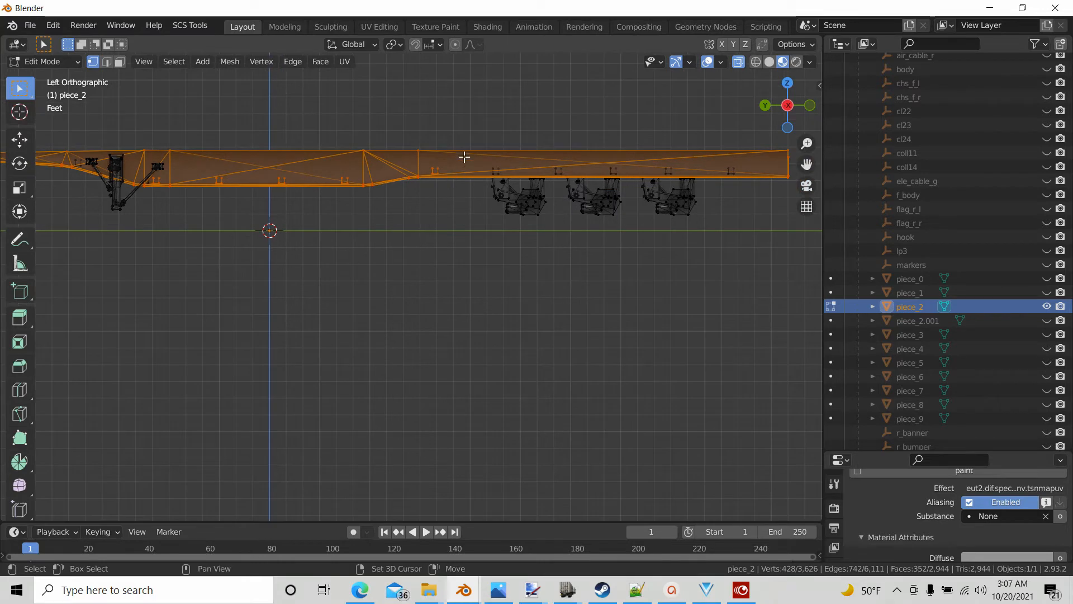
left_click_drag(463, 156, 758, 179, "shift")
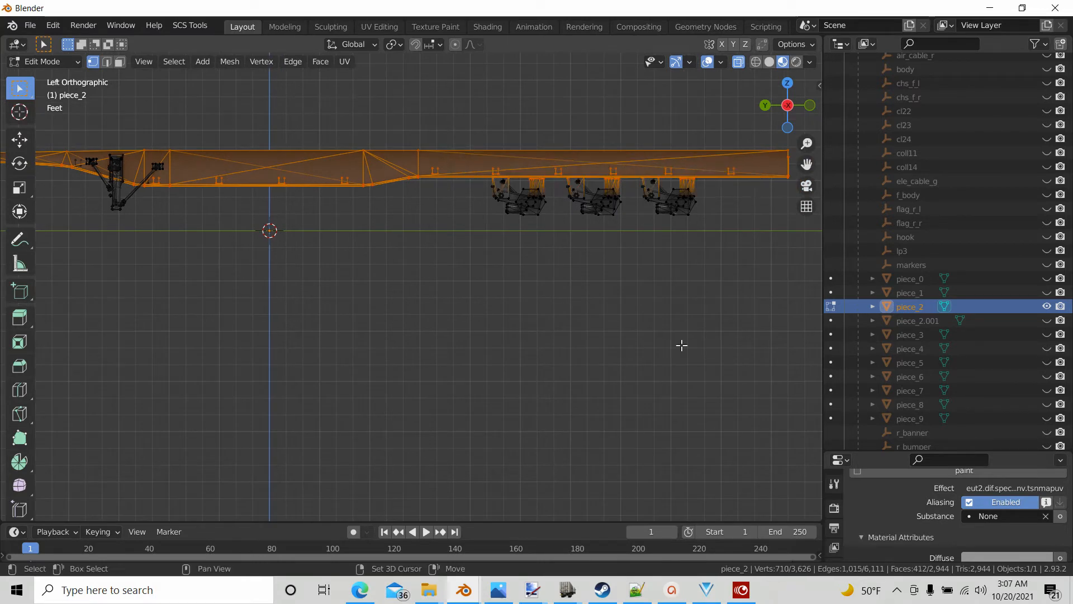
Remove the suspension hanger vertices below the rear rails from the selection, keeping the rails and crossmembers selected.
scroll(544, 395, "up", 2)
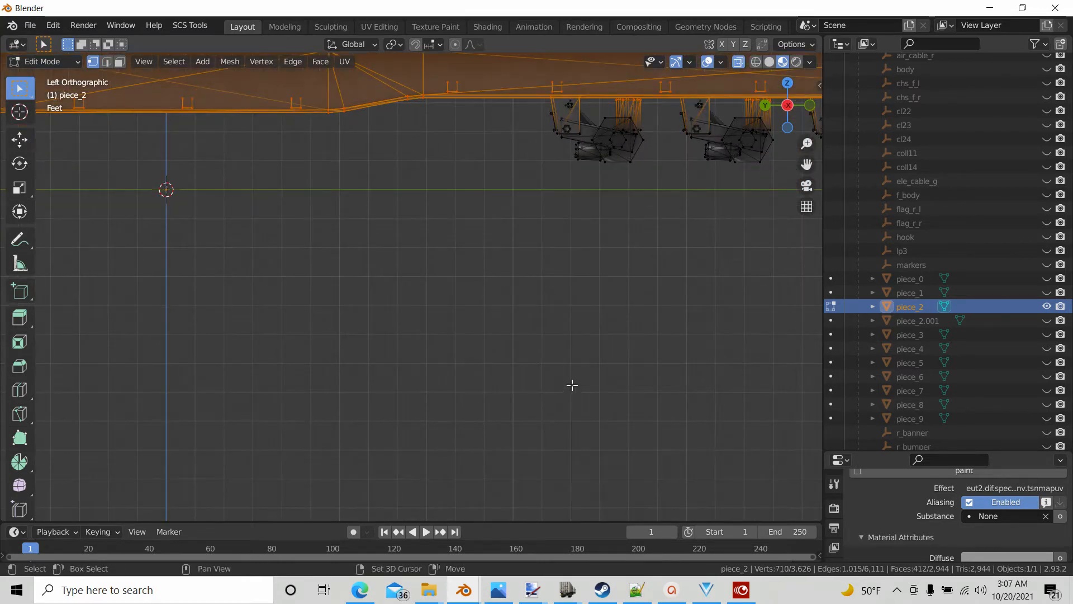
middle_click_drag(570, 383, 379, 498, "shift")
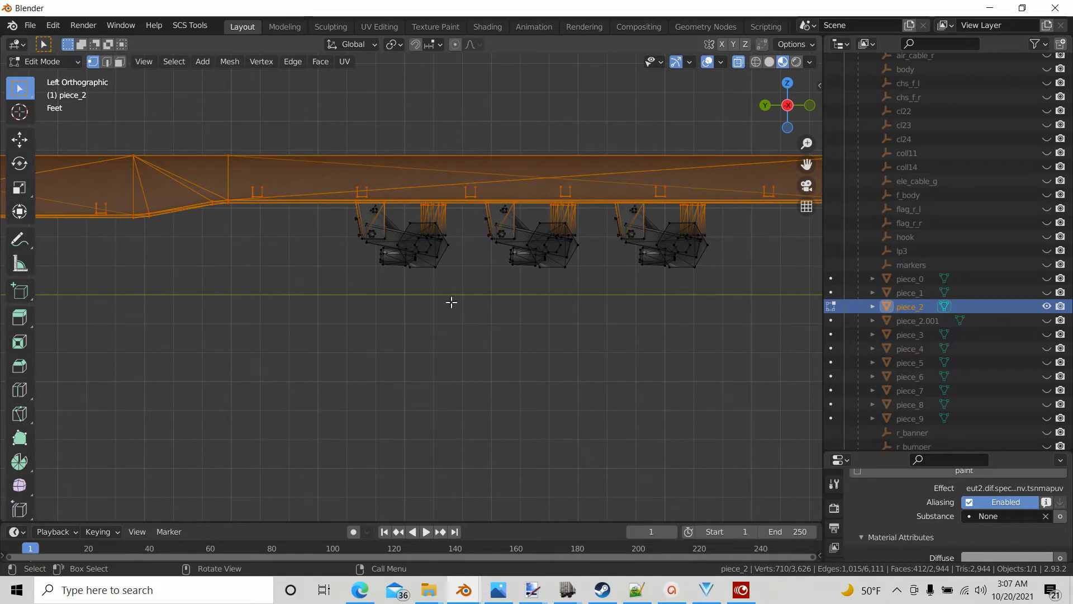
left_click_drag(338, 207, 773, 317, "ctrl")
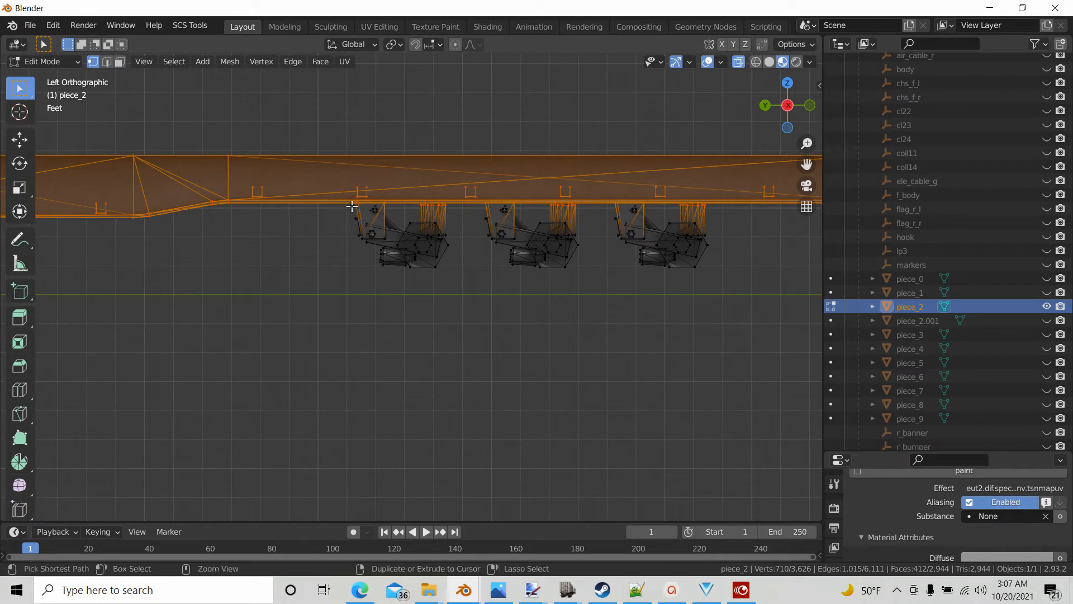
left_click_drag(351, 202, 821, 296, "ctrl")
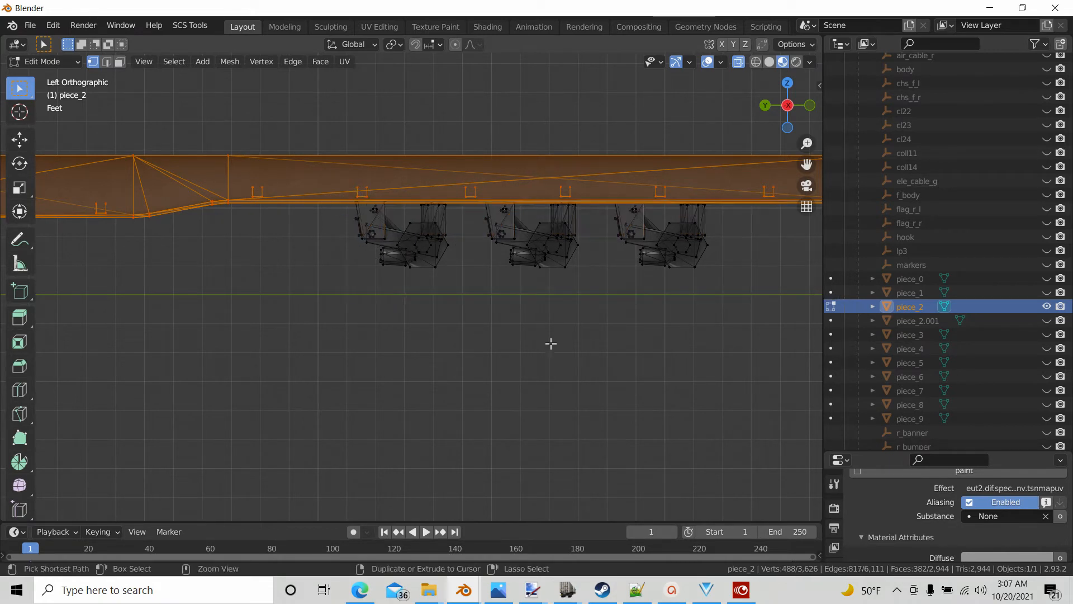
middle_click_drag(426, 322, 500, 371)
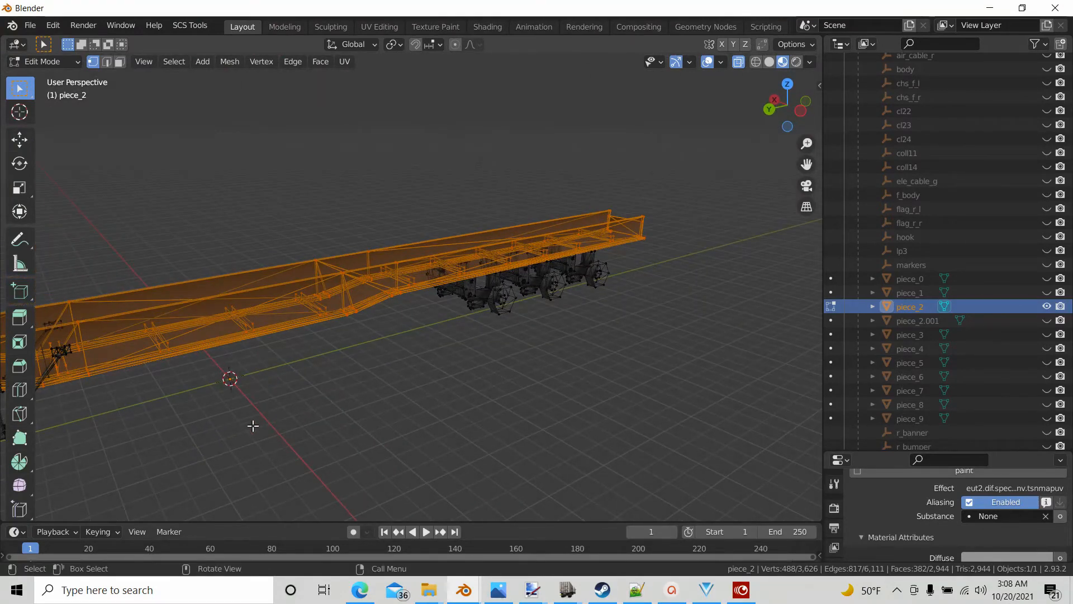
middle_click_drag(252, 426, 657, 361, "shift")
middle_click_drag(555, 363, 515, 420)
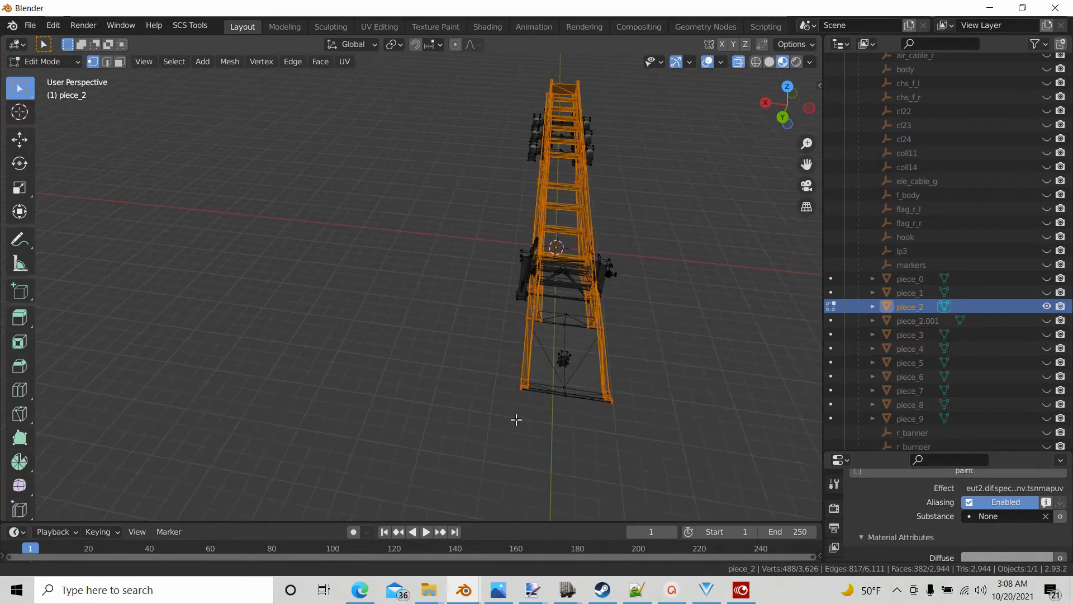
scroll(537, 342, "up", 3)
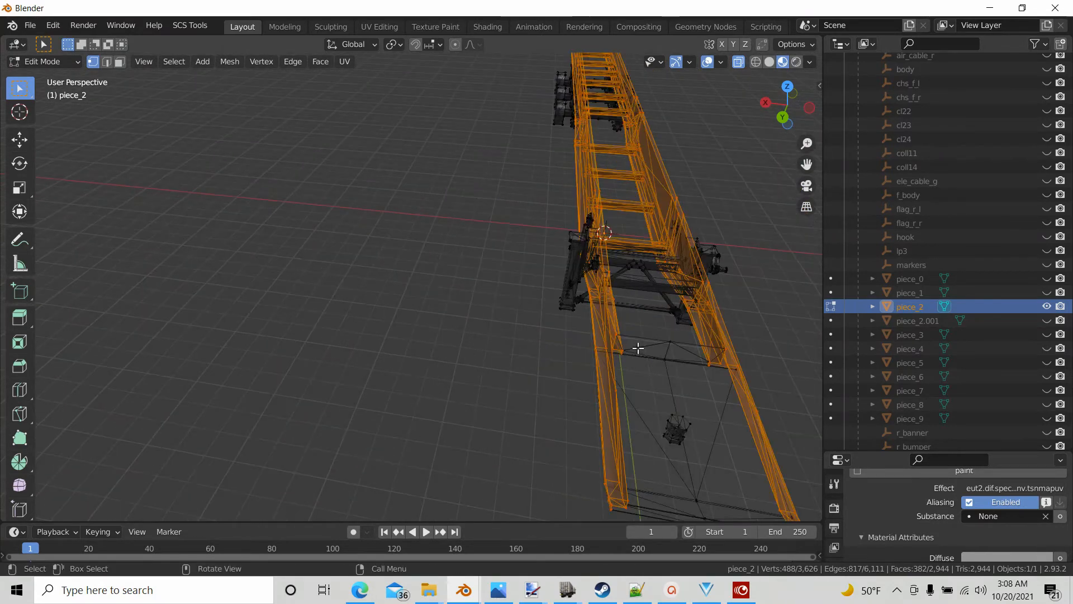
mouse_move(637, 350)
middle_mouse_down()
mouse_move(613, 347)
mouse_move(621, 338)
middle_mouse_up()
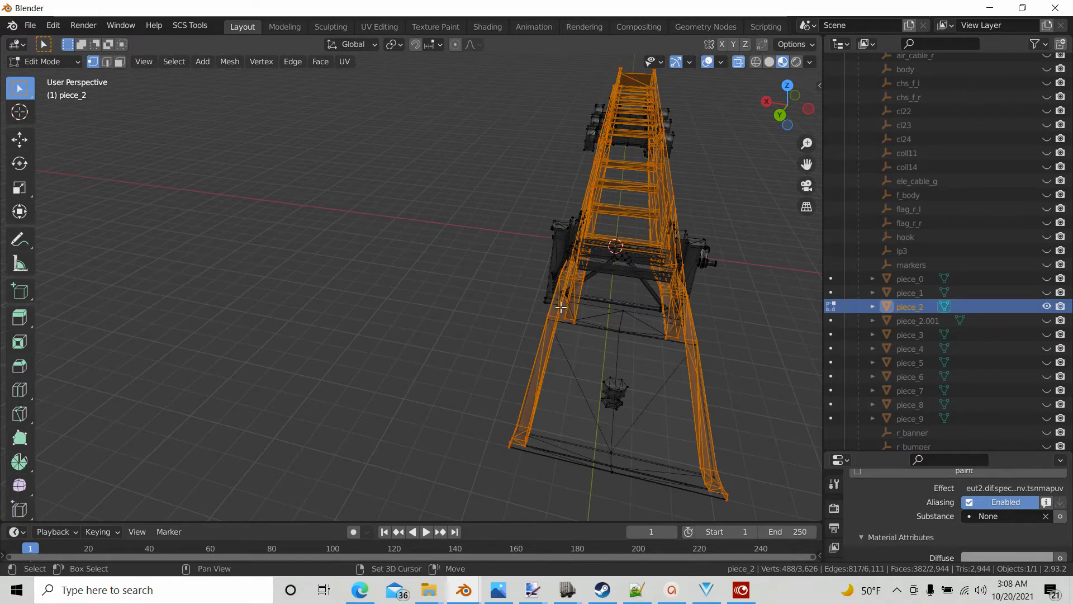
left_click_drag(570, 289, 678, 343, "shift")
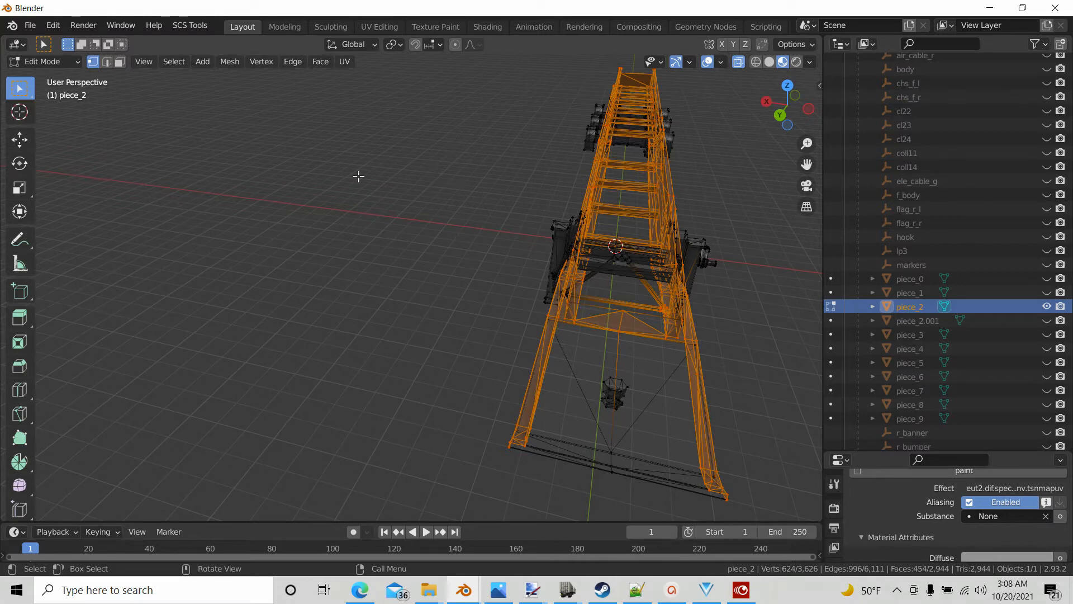
left_click(53, 25)
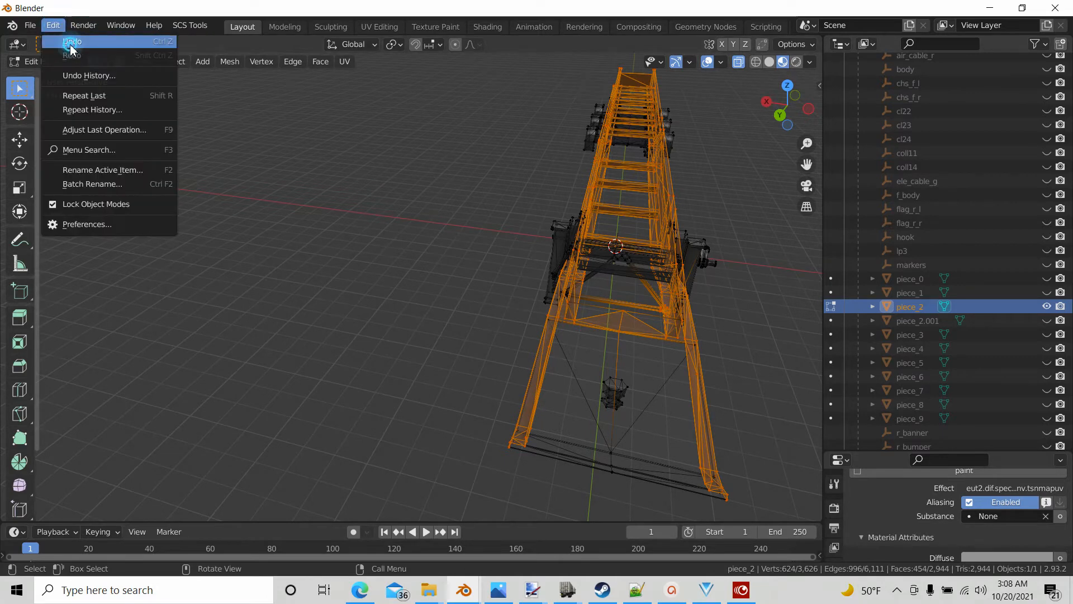
left_click(71, 41)
Add the crossmember ahead of the landing gear with its linked front plate, plus the front-end frame geometry, to the selection.
middle_click_drag(555, 425, 553, 397)
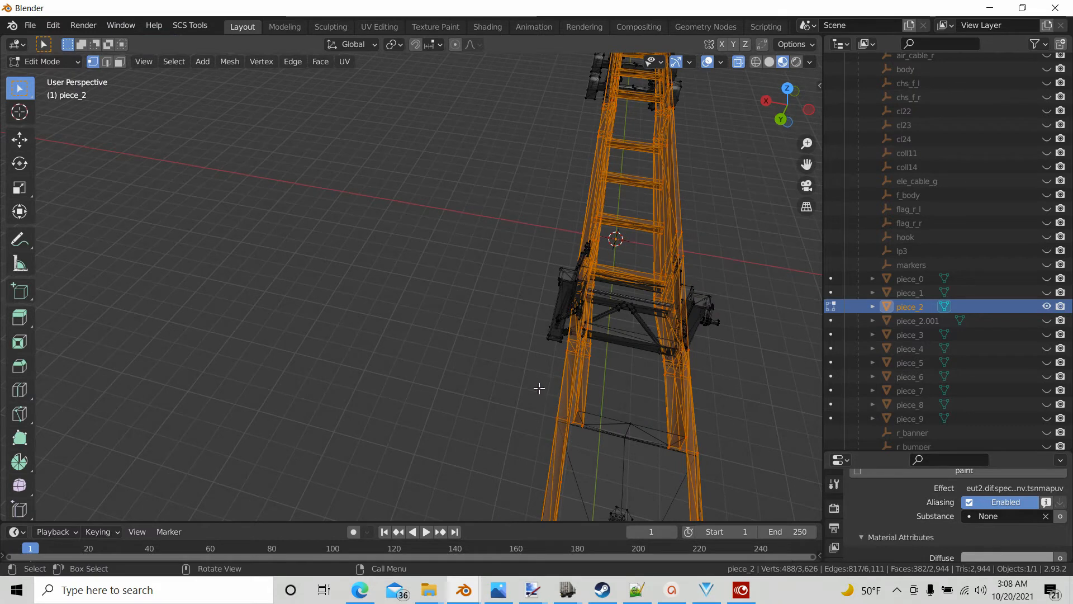
left_click_drag(538, 385, 738, 475, "shift")
key("ctrl+l")
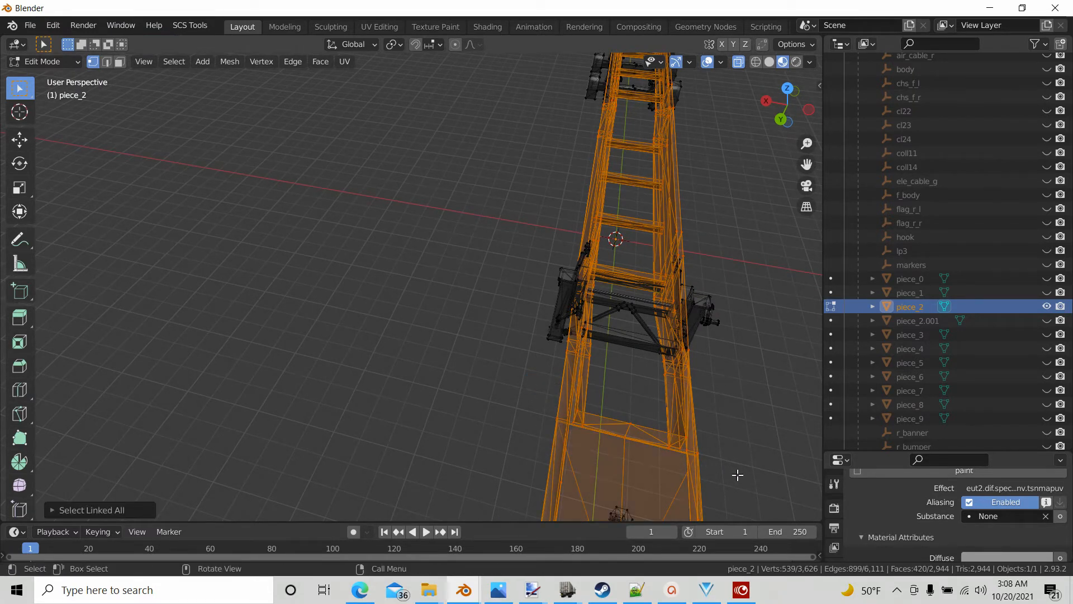
middle_click_drag(679, 460, 640, 330, "shift")
left_click_drag(424, 301, 678, 398, "shift")
Add the thin crossmember just in front of the landing gear to the selection, including all its linked geometry.
middle_click_drag(645, 451, 600, 454)
scroll(532, 395, "up", 8)
middle_click_drag(633, 452, 551, 436)
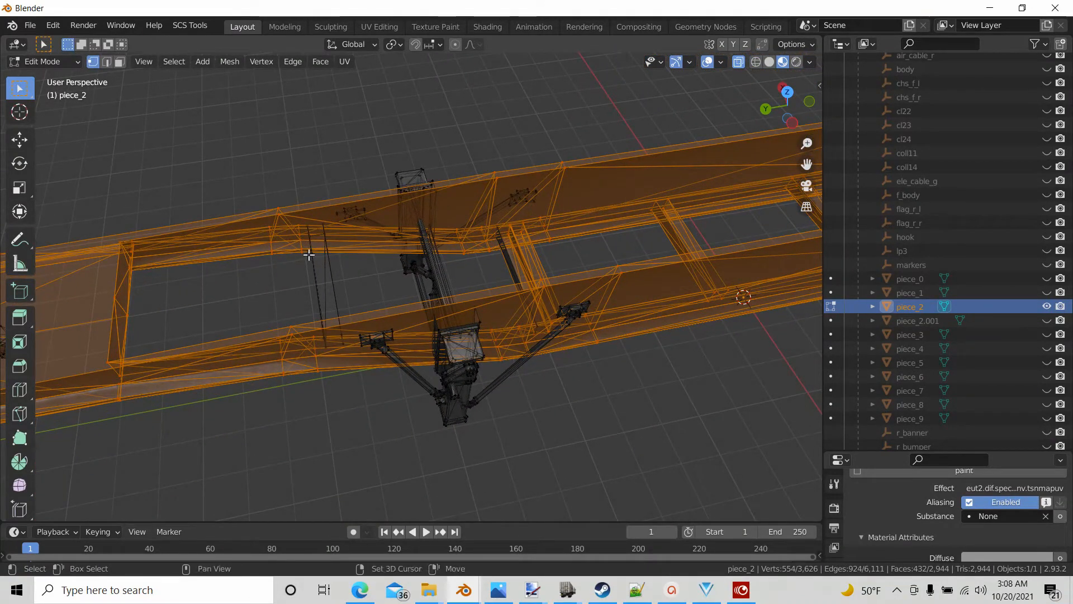
left_click(327, 283, "shift")
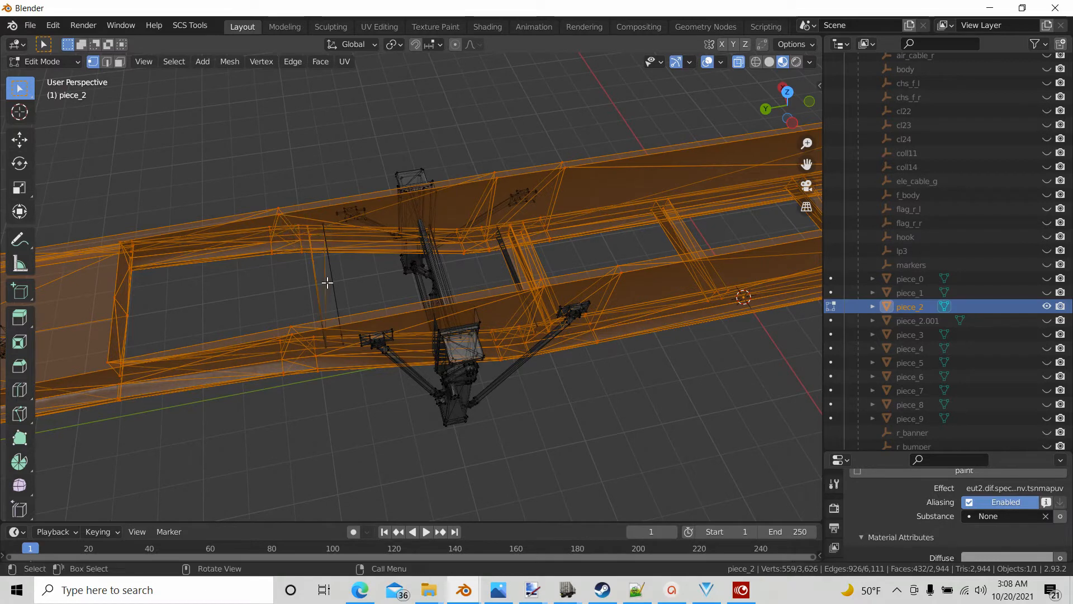
key("ctrl+l")
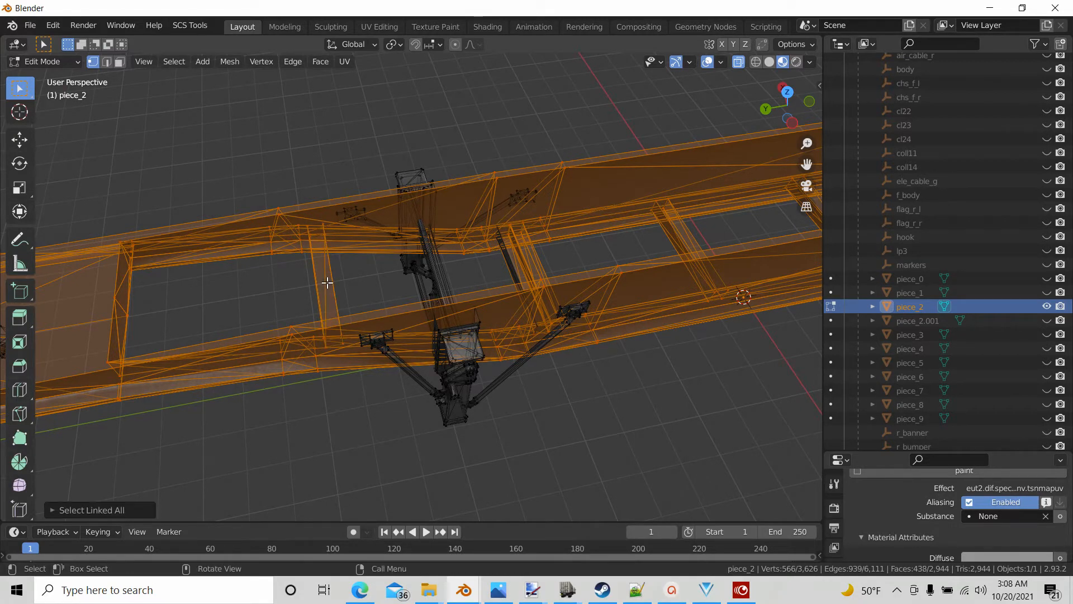
Add the unselected face of the crossmember just behind the landing gear, with its linked geometry, to the selection.
scroll(385, 361, "up", 5)
middle_click_drag(385, 362, 376, 284)
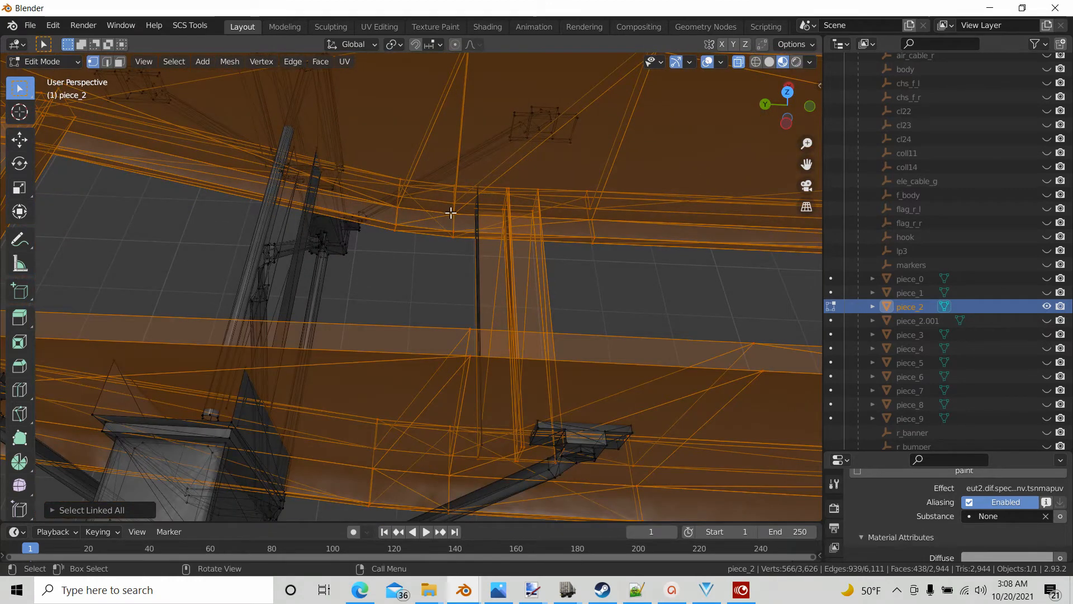
left_click_drag(452, 174, 497, 245, "shift")
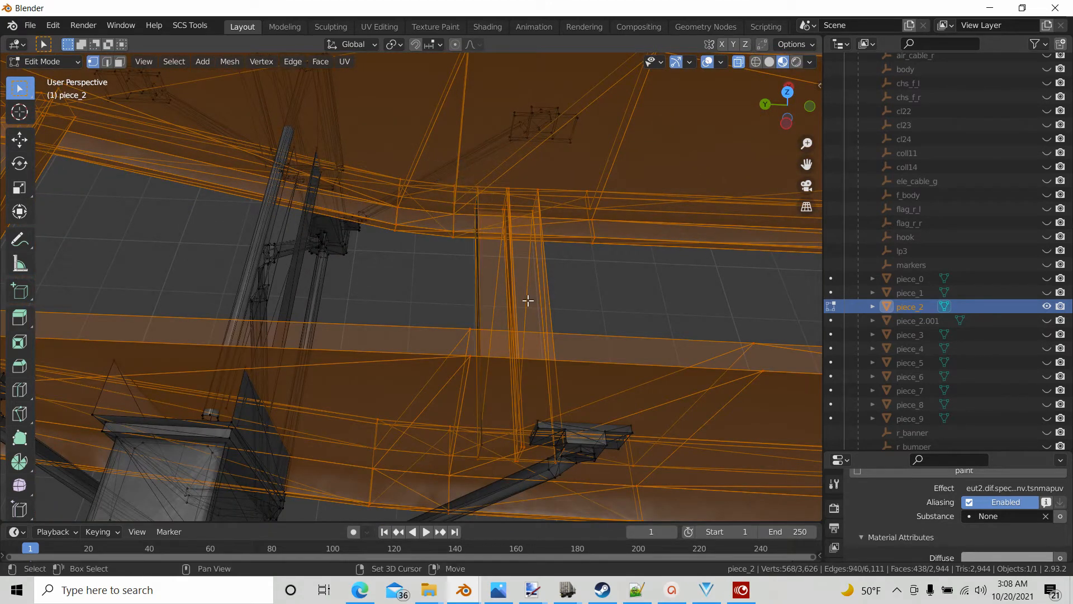
key("ctrl+l")
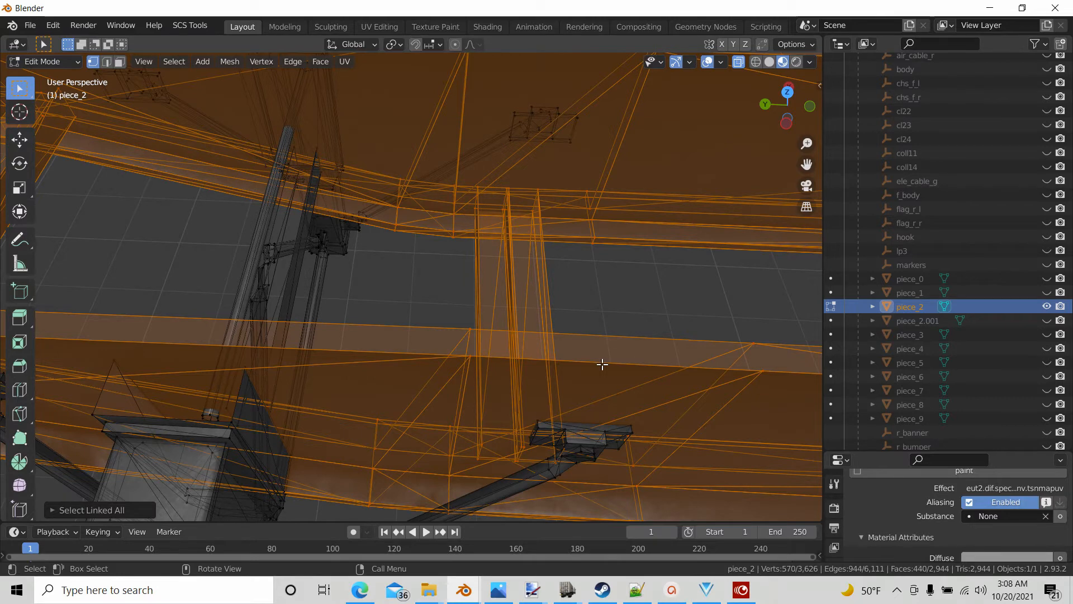
Delete the vertices of the selected frame rails, plate and crossmembers from piece_2.
scroll(602, 364, "down", 10)
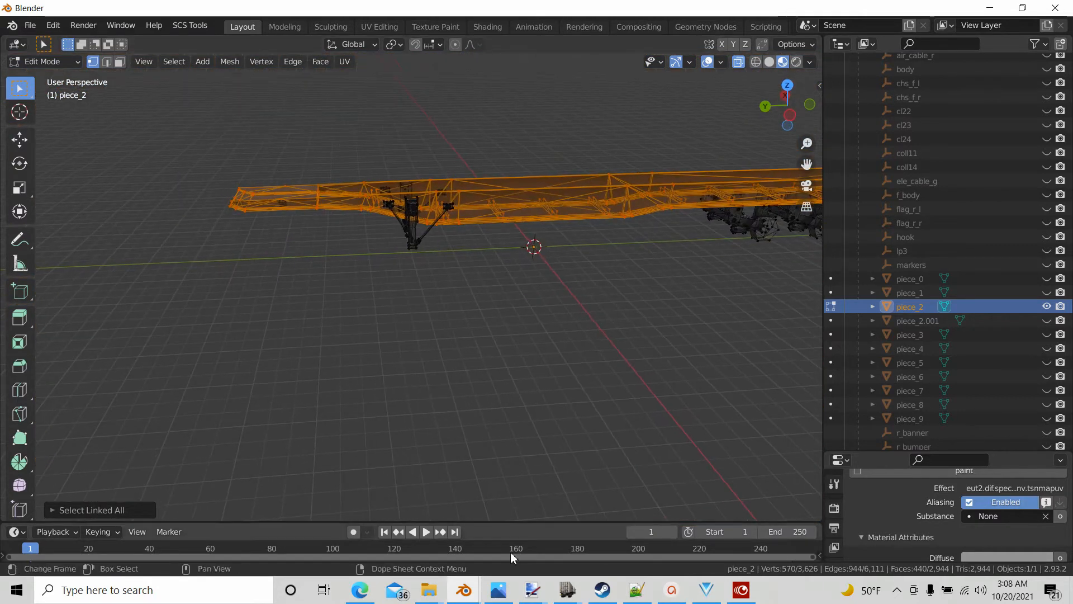
middle_click_drag(392, 367, 482, 366)
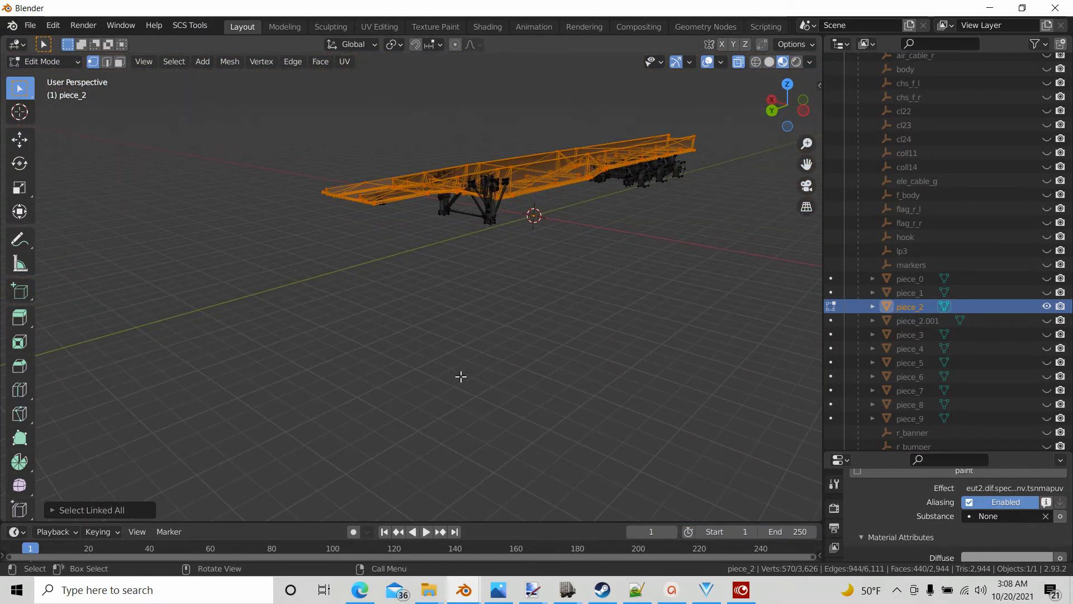
key("x")
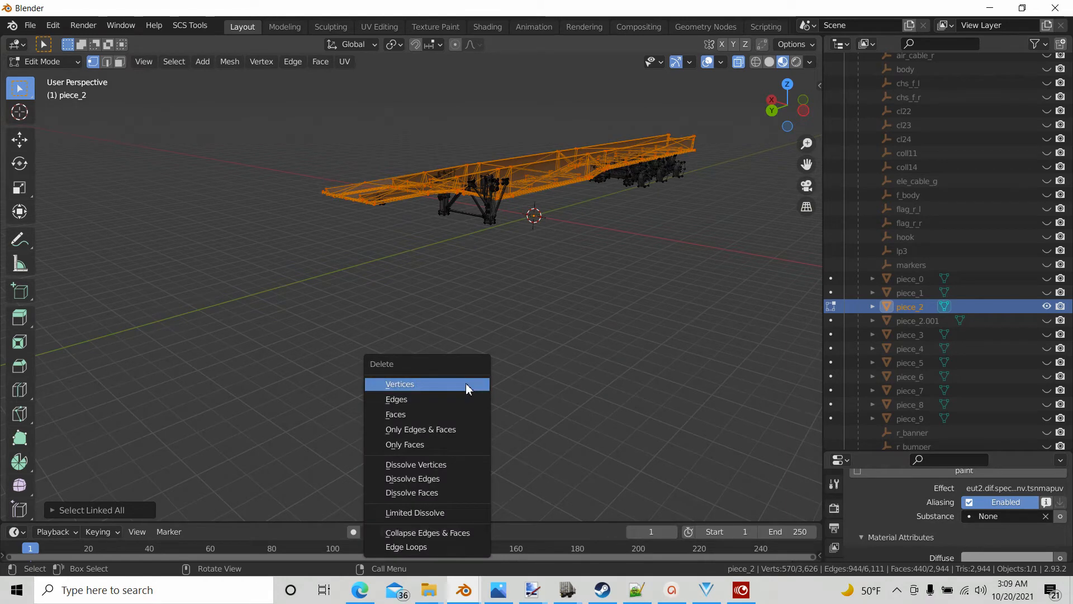
left_click(410, 386)
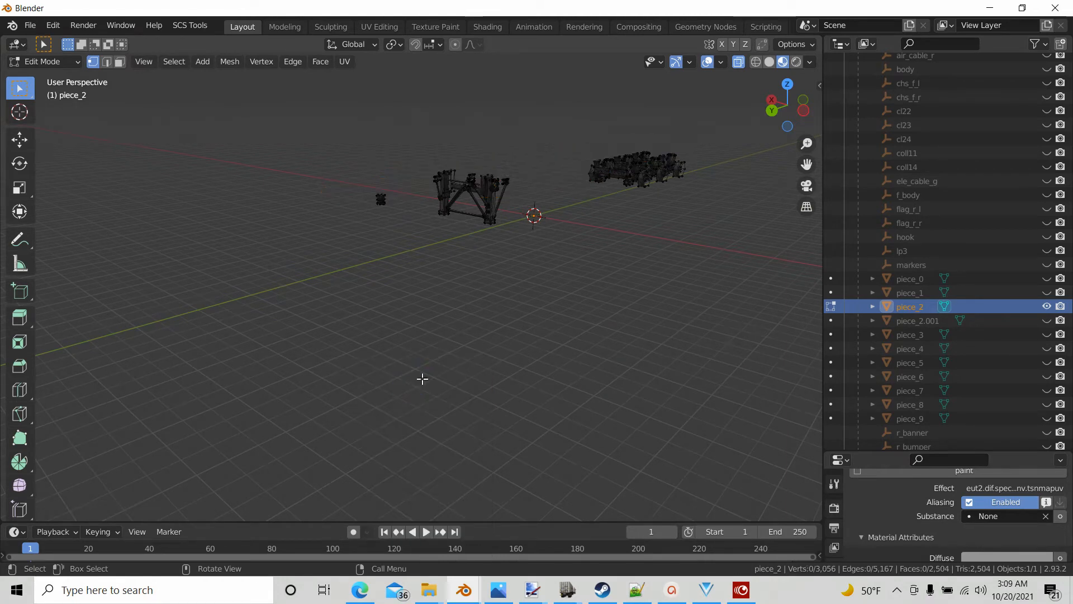
Show the paintable frame piece_2.001 together with piece_2, return to Object Mode and deselect everything.
mouse_move(421, 379)
middle_mouse_down()
mouse_move(450, 348)
mouse_move(416, 384)
mouse_move(336, 402)
mouse_move(278, 364)
mouse_move(431, 365)
middle_mouse_up()
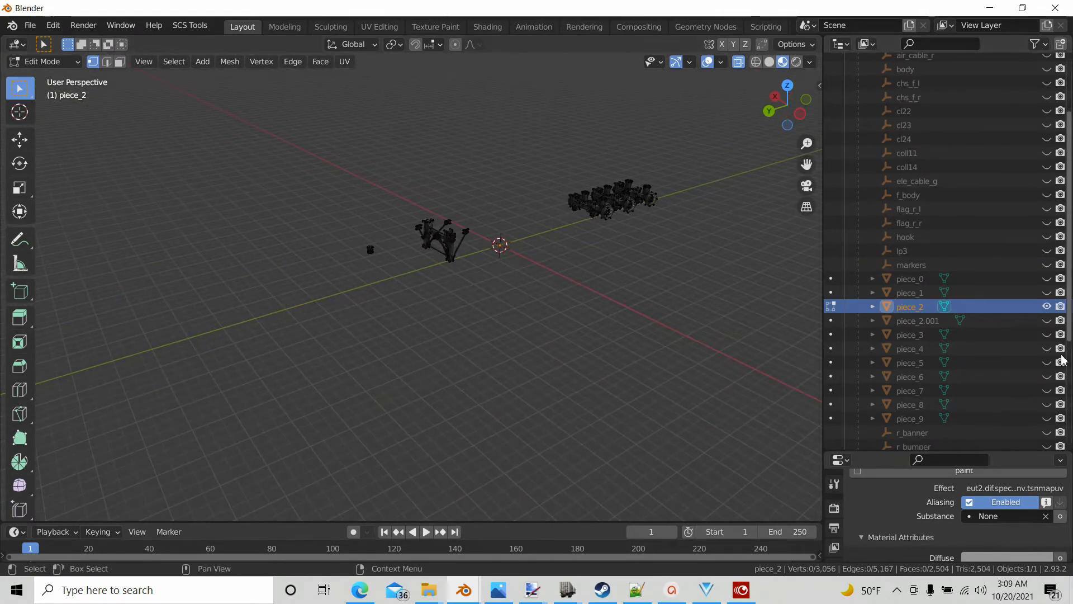
left_click(1047, 321)
scroll(447, 338, "up", 3)
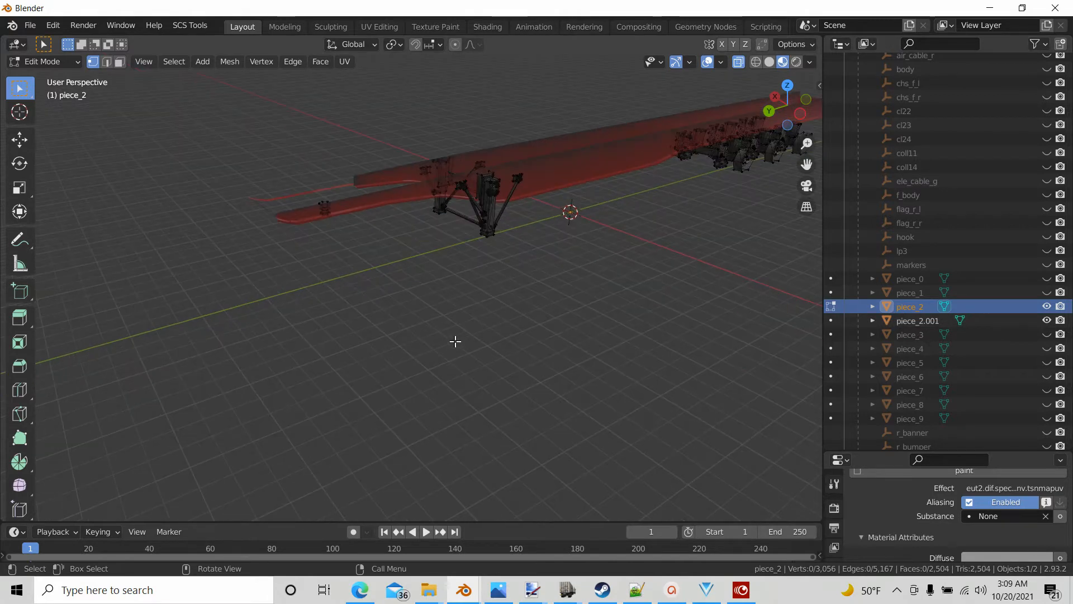
key("Tab")
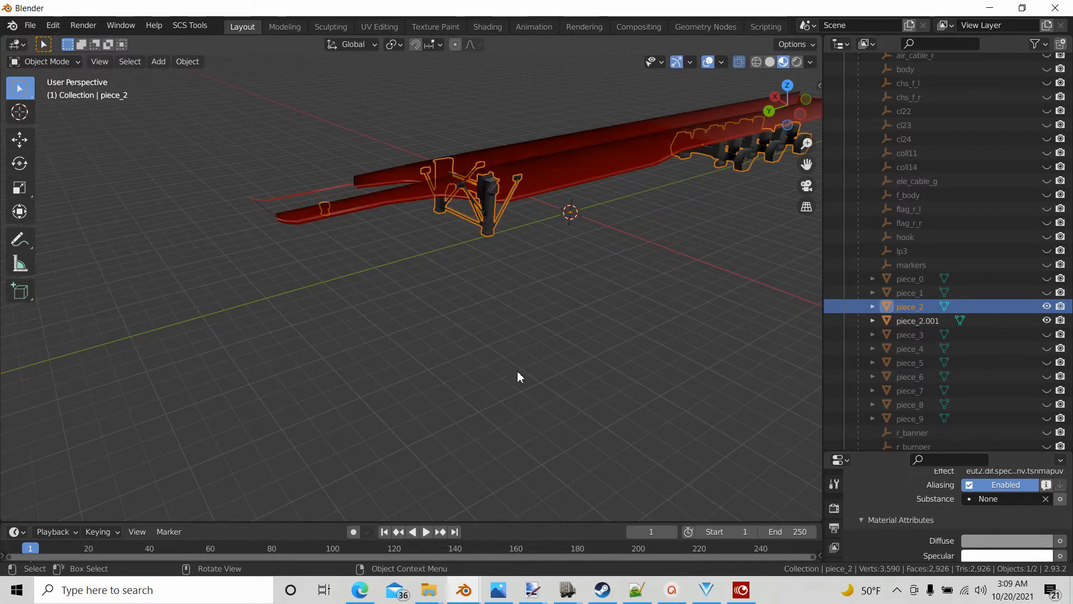
left_click(516, 370)
Inspect the combined red frame and landing gear, and show piece_3 to check its decals on the frame side.
middle_click_drag(516, 371, 458, 318)
scroll(411, 369, "down", 8)
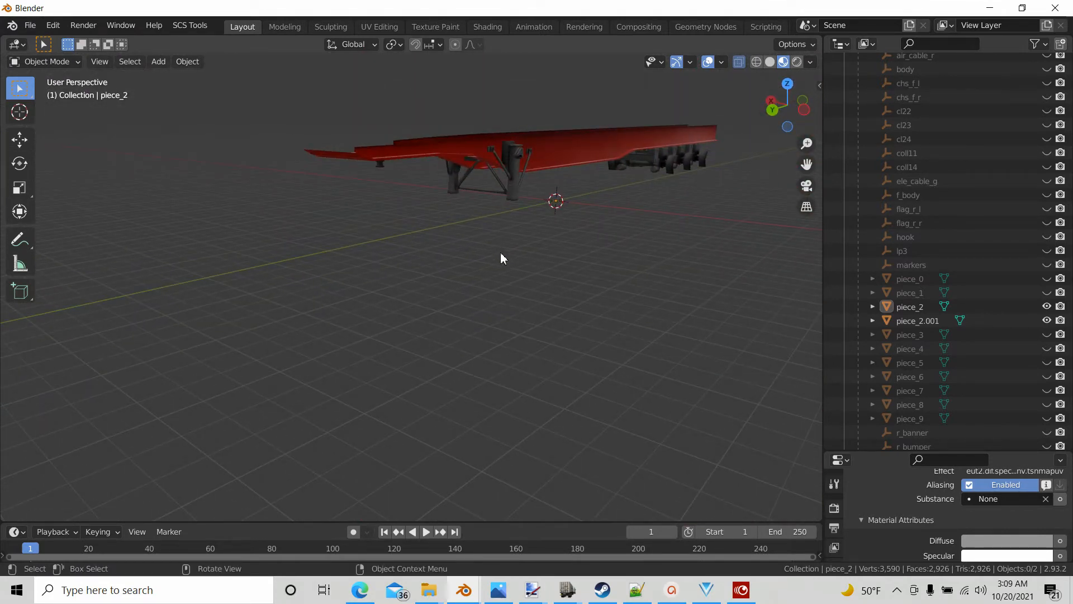
scroll(514, 243, "up", 2)
middle_click_drag(507, 276, 403, 395)
middle_click_drag(503, 379, 458, 243)
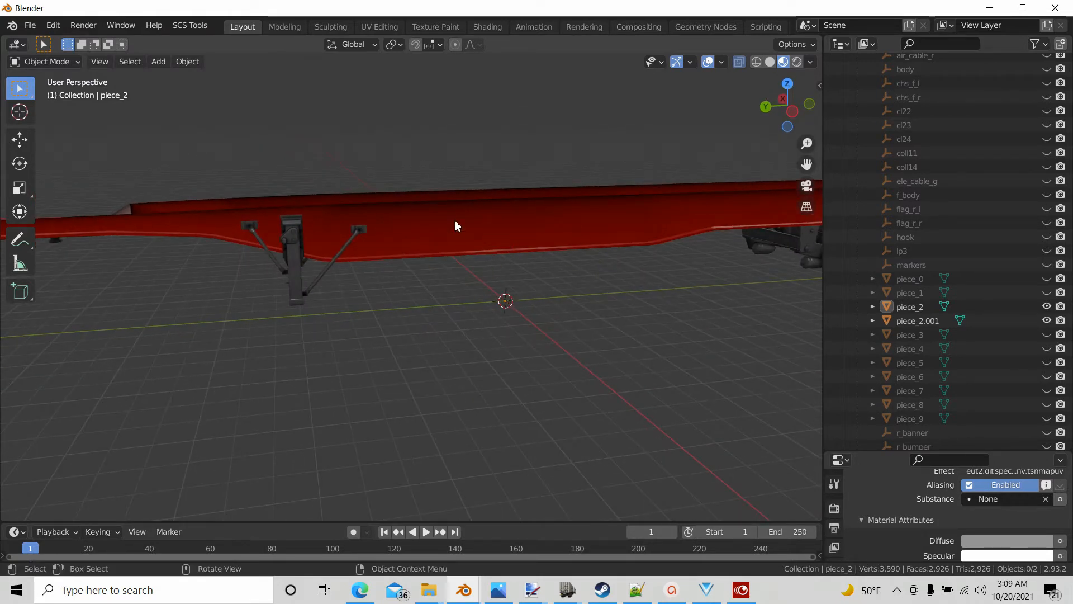
middle_click_drag(582, 276, 620, 373)
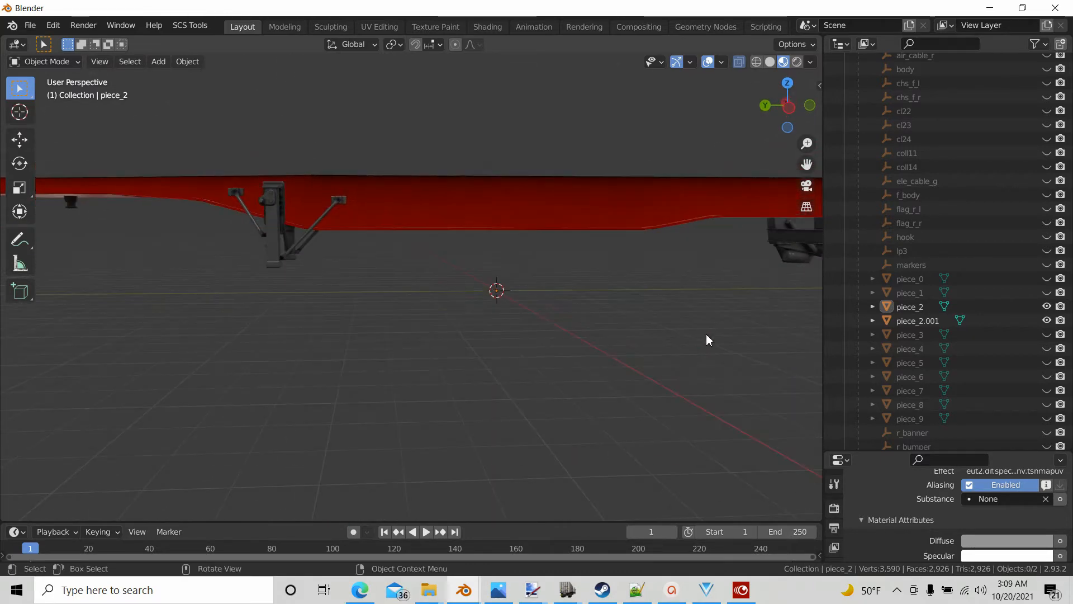
scroll(917, 391, "down", 3)
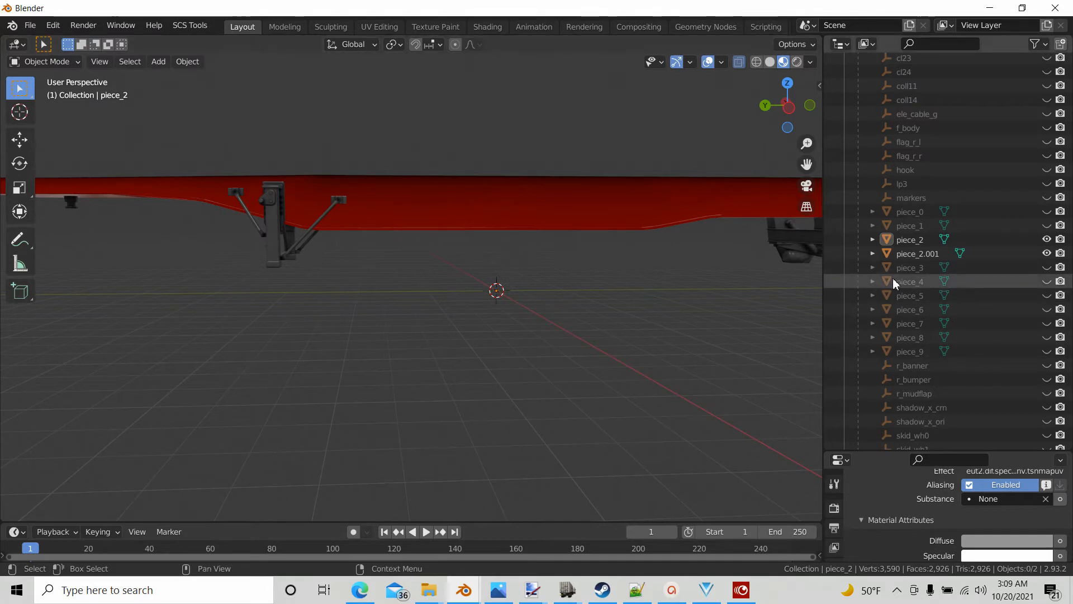
left_click(1047, 267)
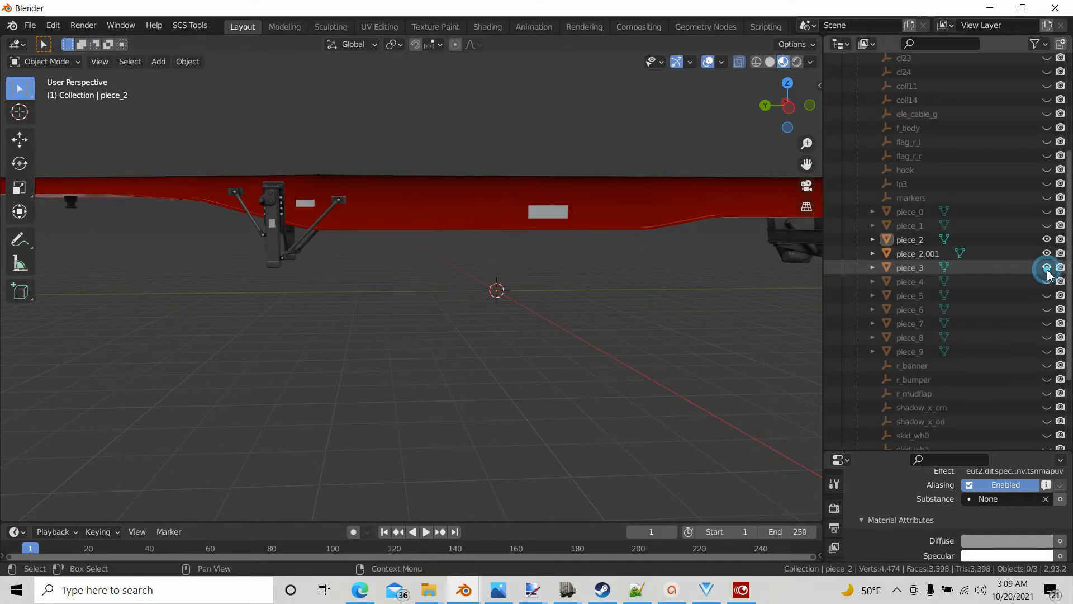
scroll(435, 271, "up", 3)
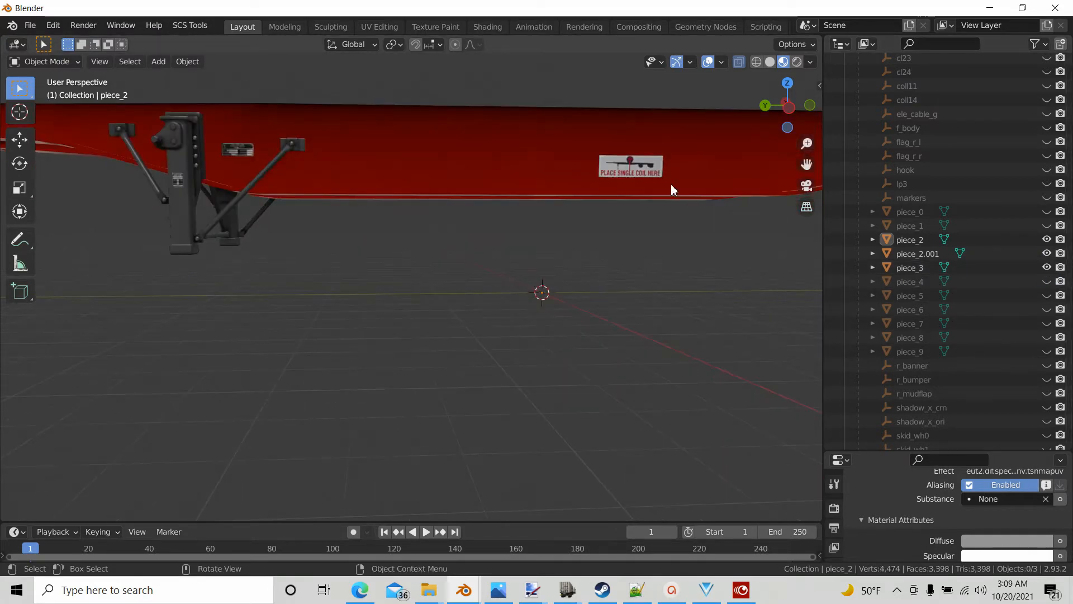
Inspect the decals on the side of the red frame, comparing it with piece_3 hidden and shown.
middle_click_drag(260, 314, 285, 313)
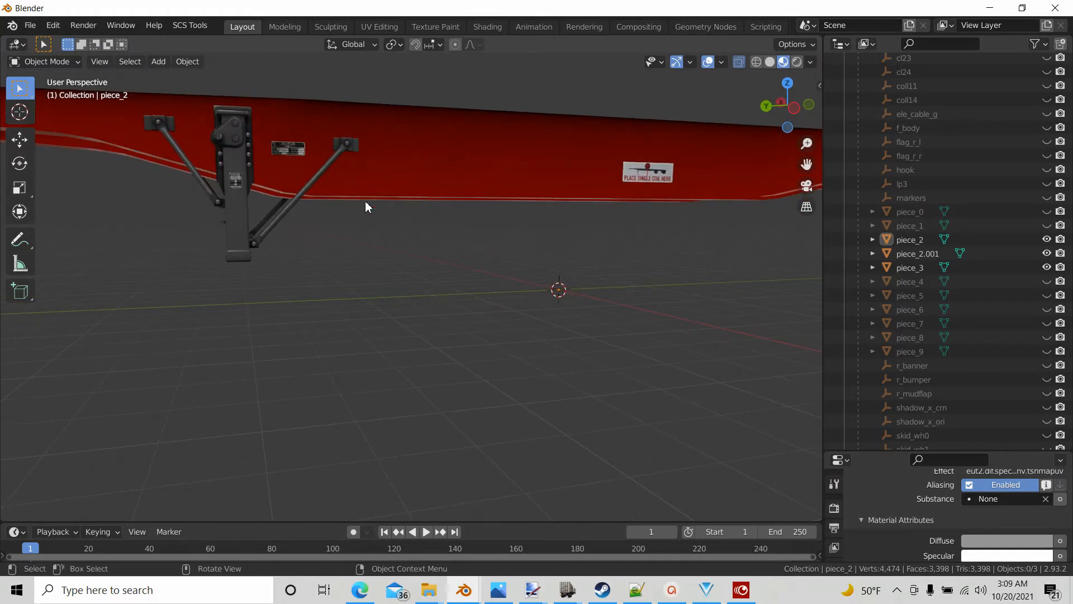
middle_click_drag(366, 207, 391, 261)
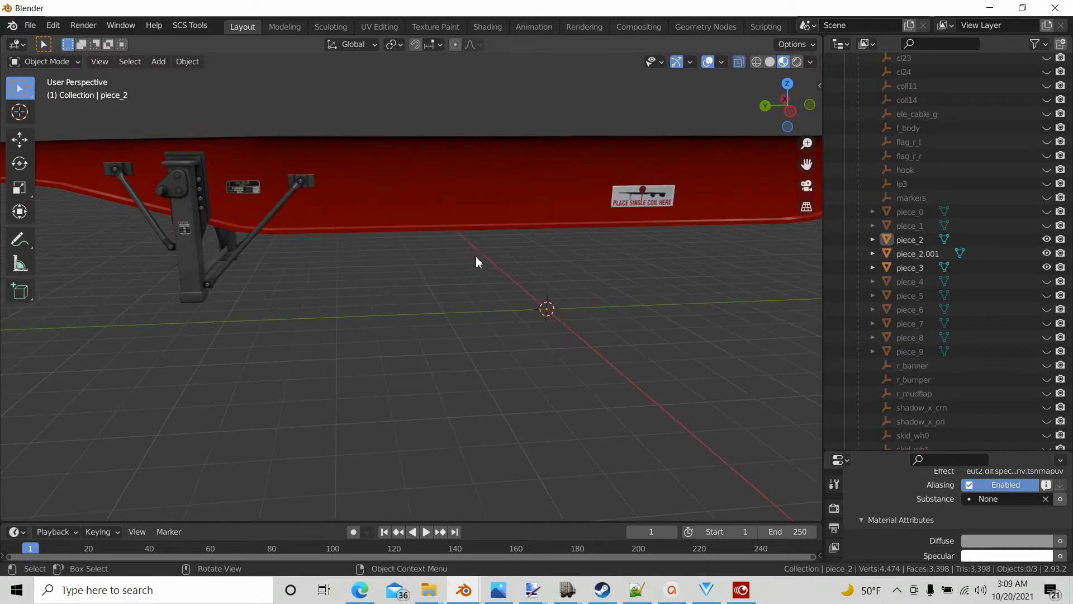
left_click(1047, 267)
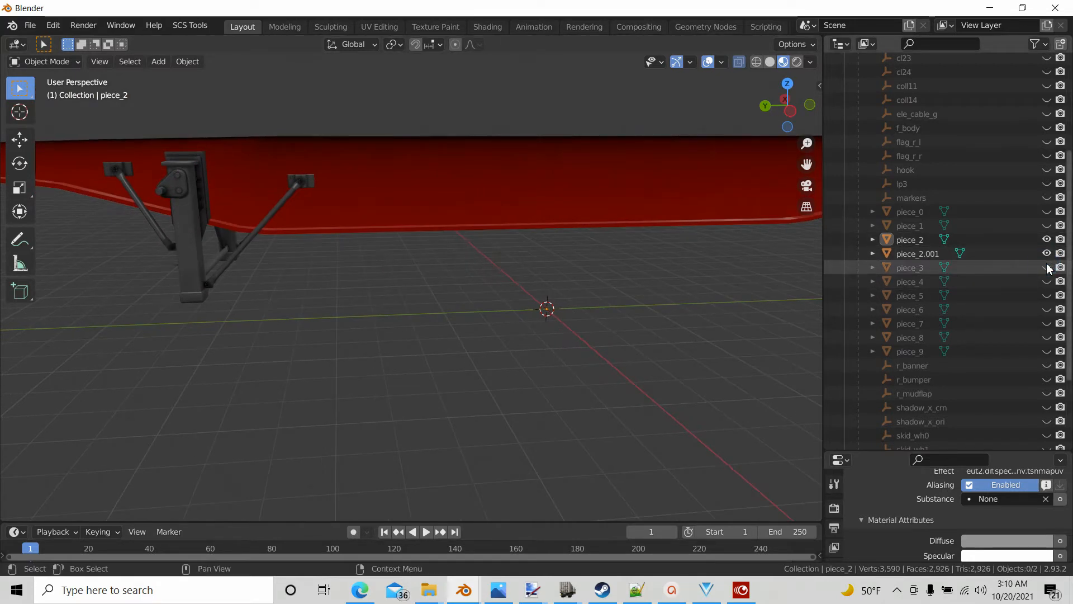
left_click(1047, 267)
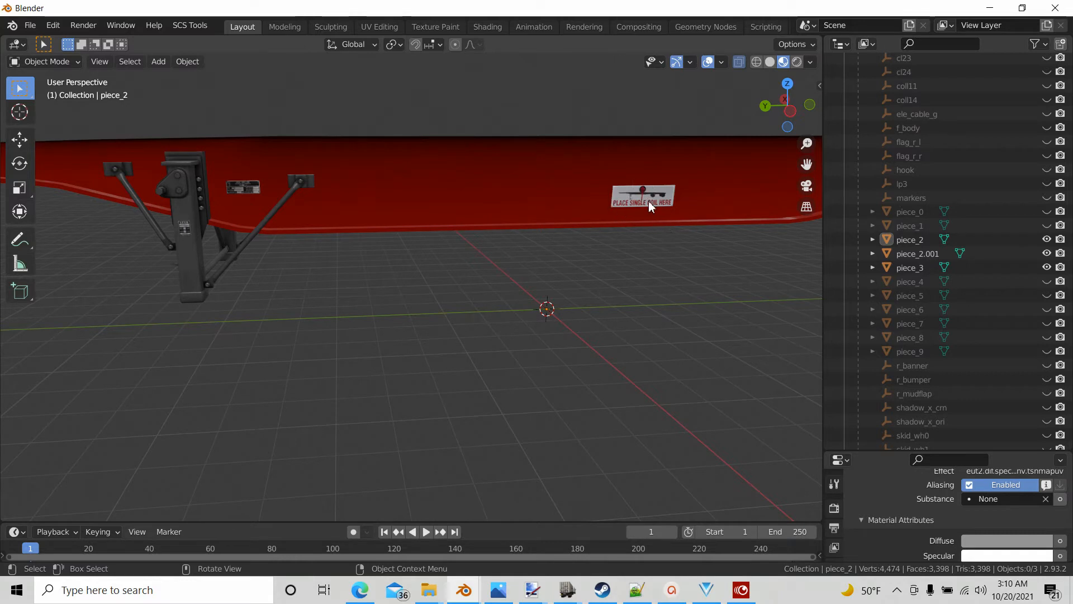
middle_click_drag(647, 198, 598, 218)
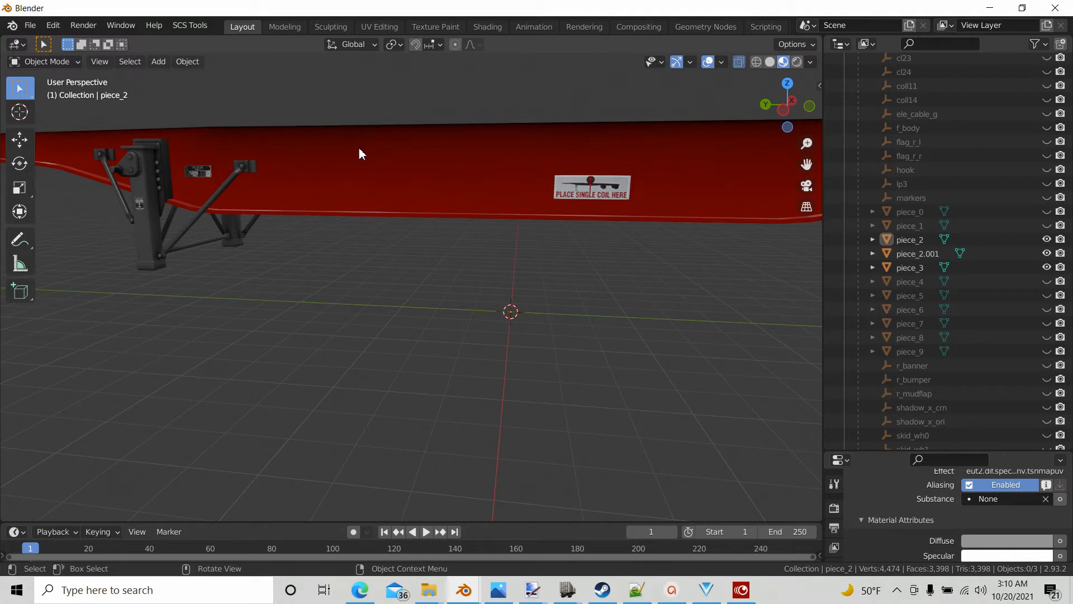
scroll(693, 299, "down", 2)
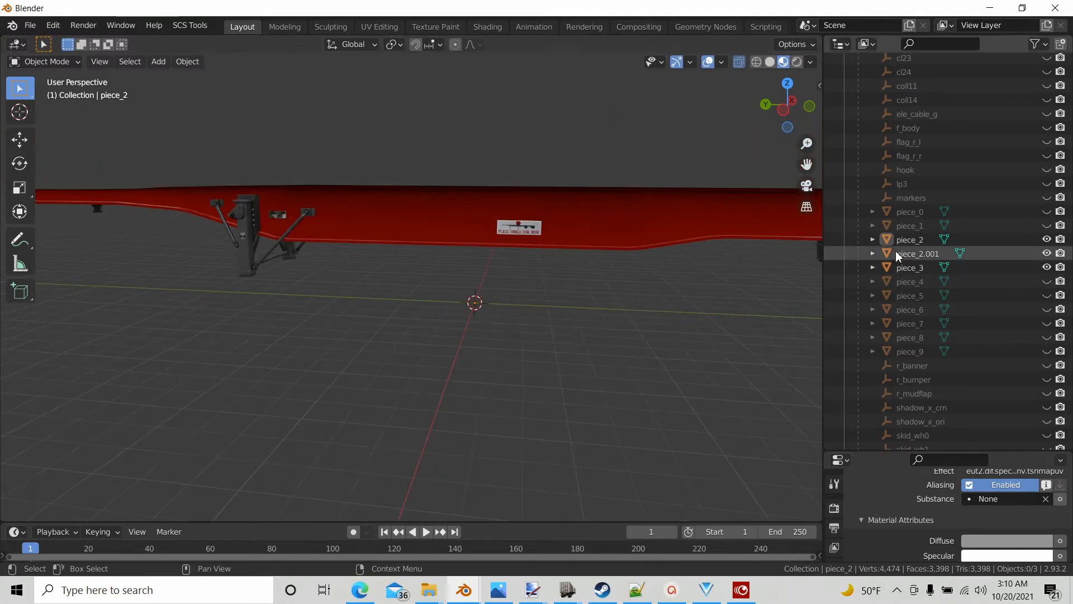
Open piece_3 in Edit Mode and select the PLACE SINGLE COIL HERE decal on the near frame side.
left_click(908, 272)
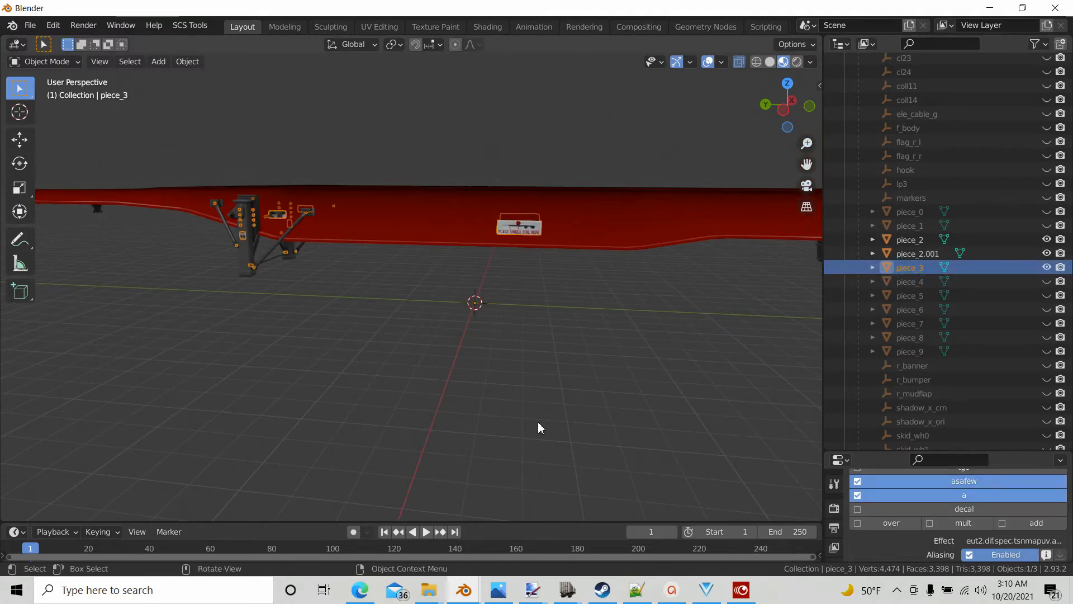
middle_click_drag(541, 428, 554, 417)
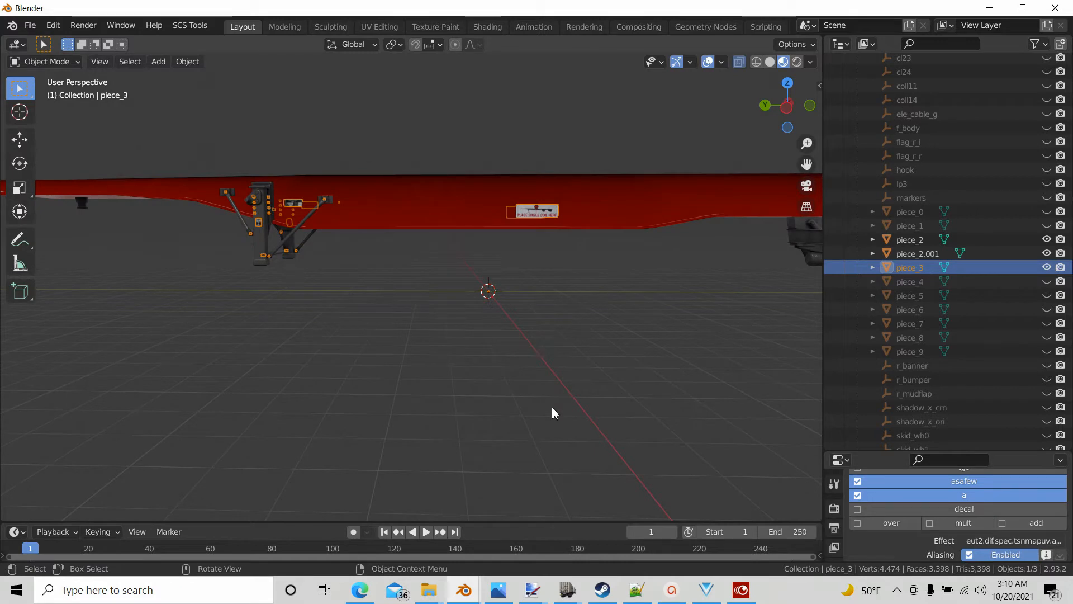
key("Tab")
middle_click_drag(553, 408, 602, 444)
left_click_drag(553, 206, 614, 255)
middle_click_drag(567, 354, 498, 341)
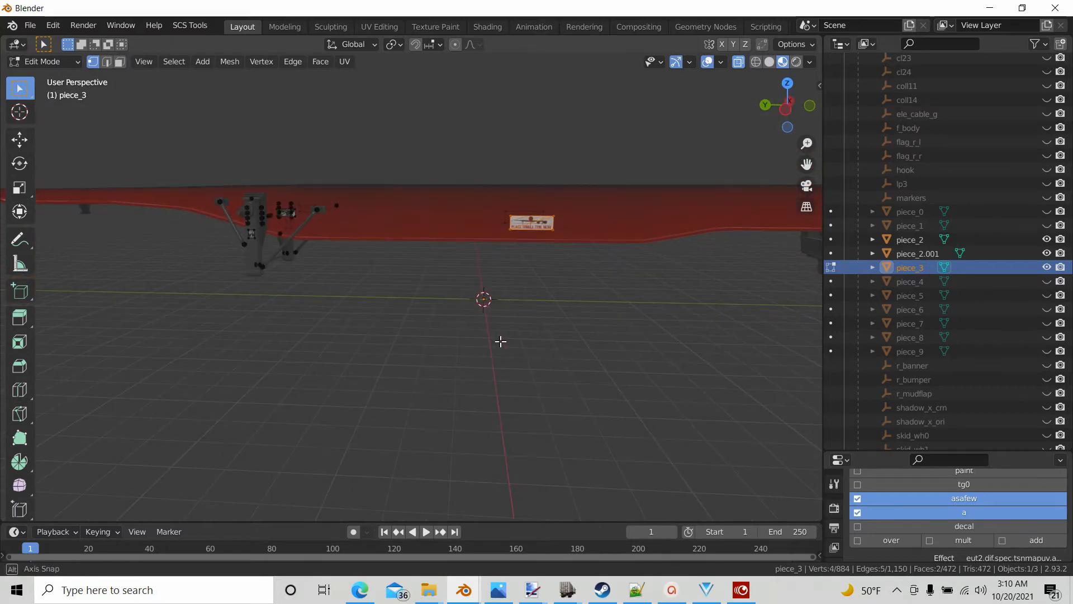
Scale the selected PLACE SINGLE COIL HERE decal down to a little over half its size, working in the orthographic side view.
left_click(786, 110)
scroll(505, 319, "up", 5)
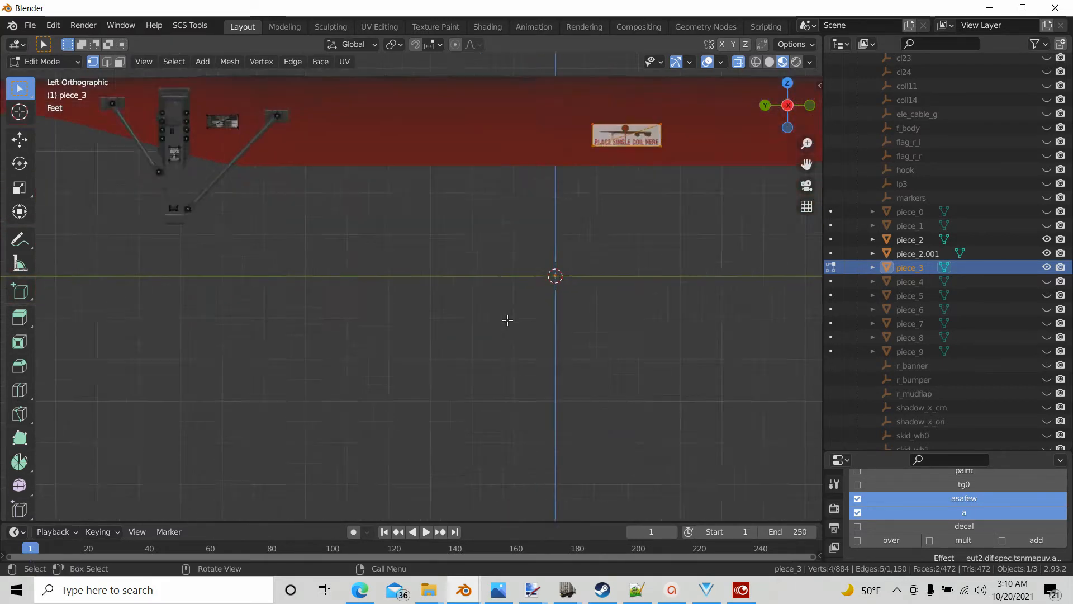
middle_click_drag(642, 405, 313, 452, "shift")
scroll(363, 281, "up", 2)
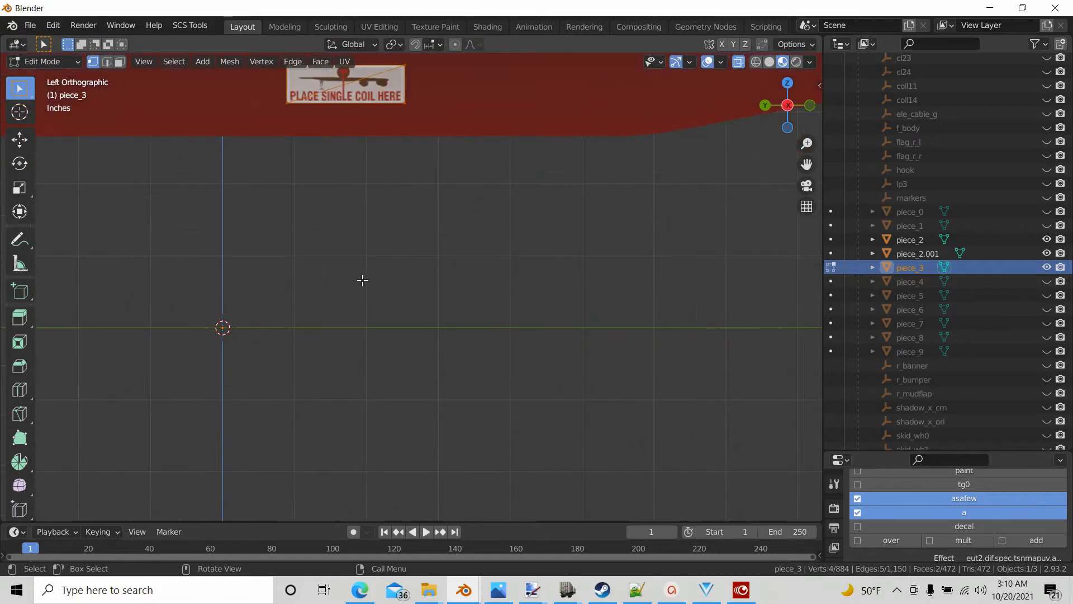
middle_click_drag(364, 286, 357, 421, "shift")
key("s")
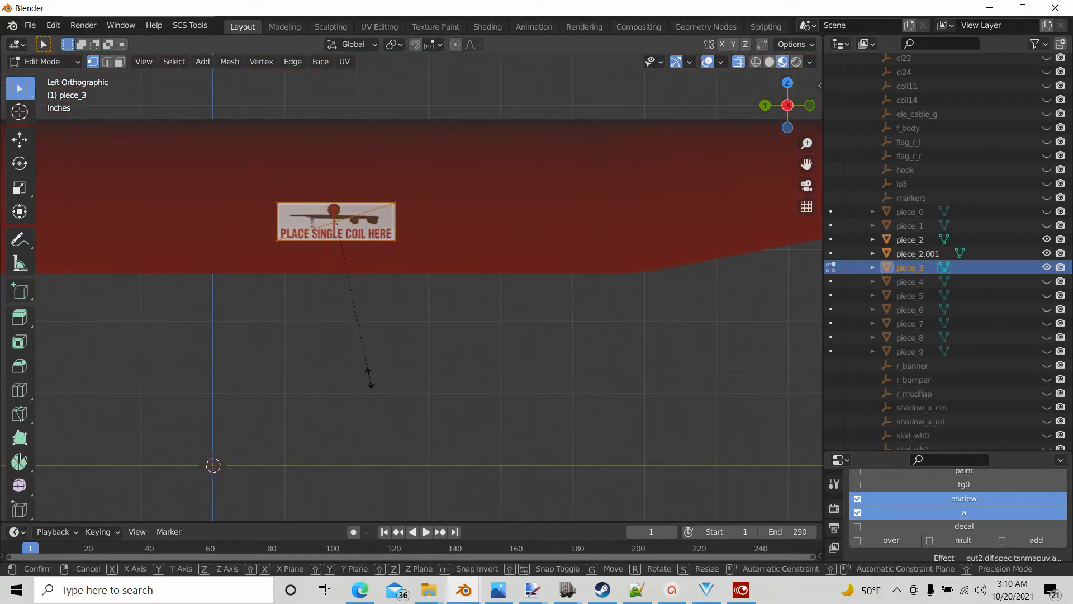
left_click(359, 308)
Move the reduced decal up about 0.93 ft along the Z axis, near the frame's upper edge.
key("g")
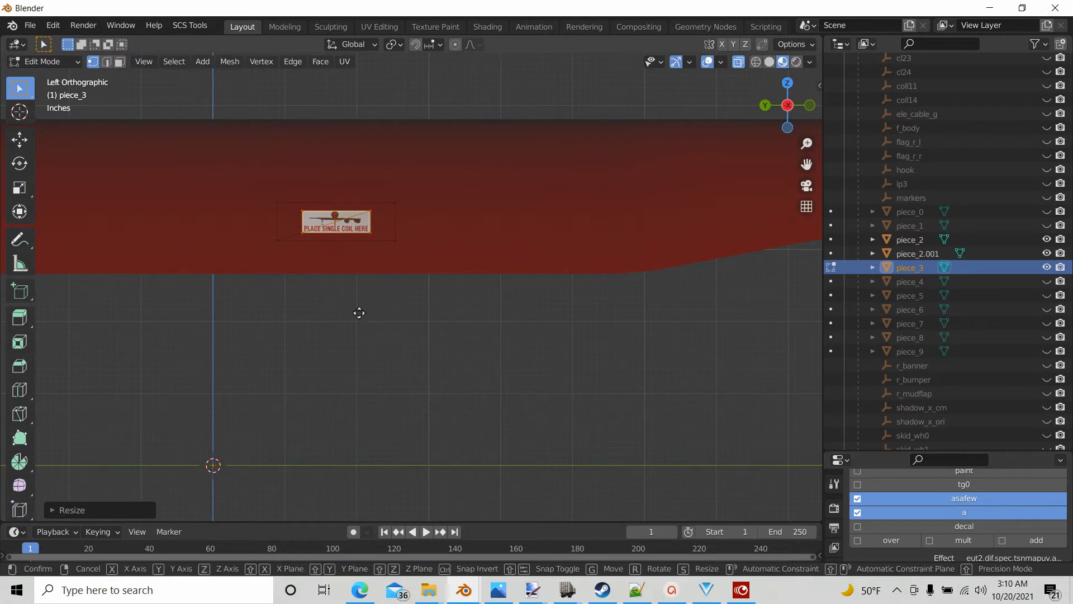
key("z")
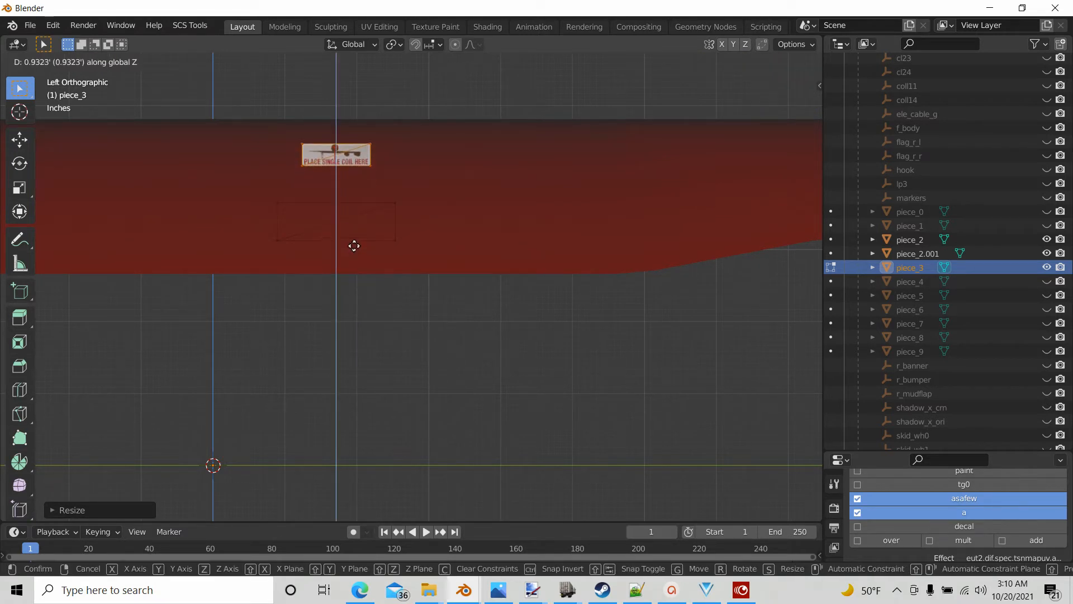
left_click(354, 242)
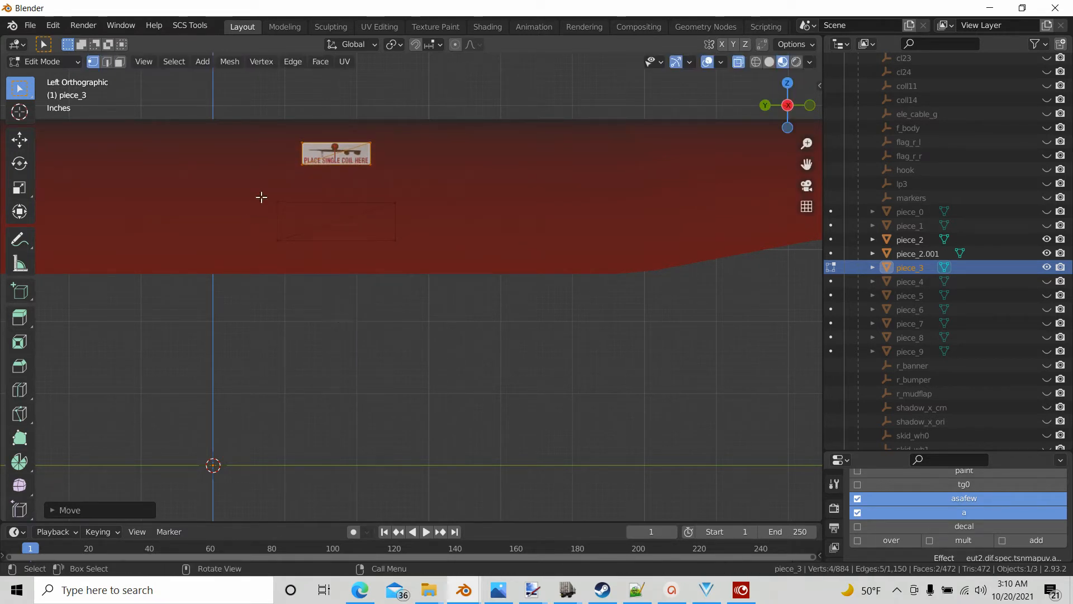
Scale the opposite side's coil decal to about 0.55, raise it along Z level with the first one, and return to Object Mode.
left_click_drag(260, 193, 440, 266)
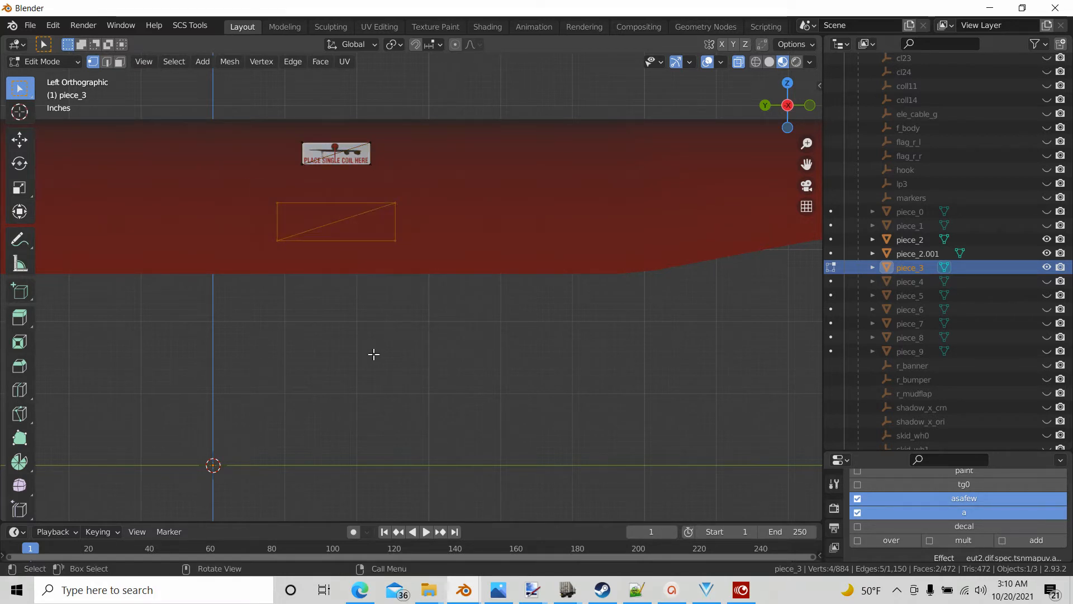
key("s")
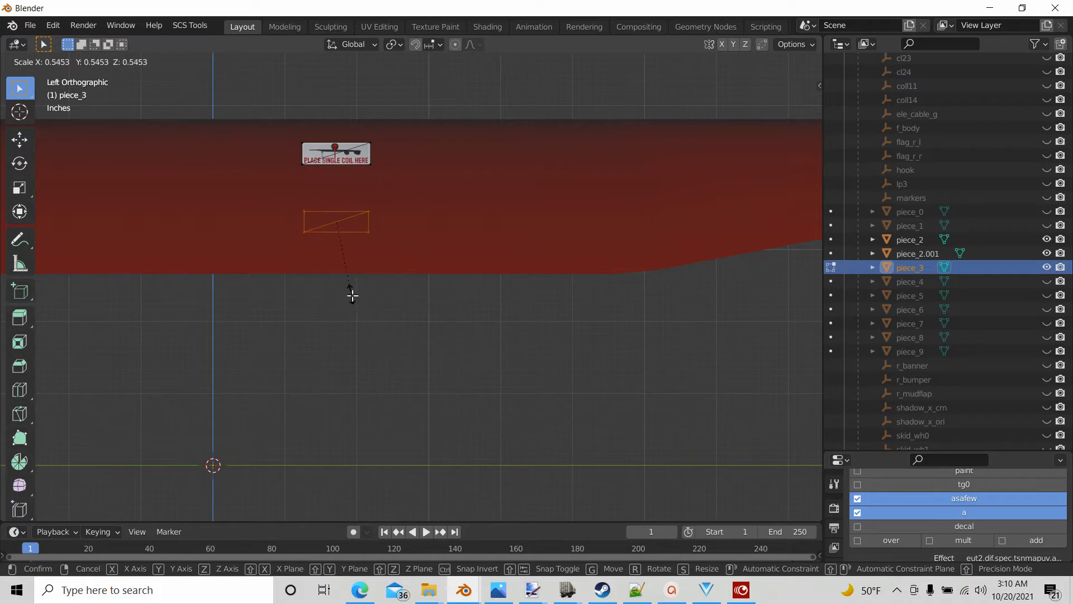
left_click(352, 295)
key("g")
key("z")
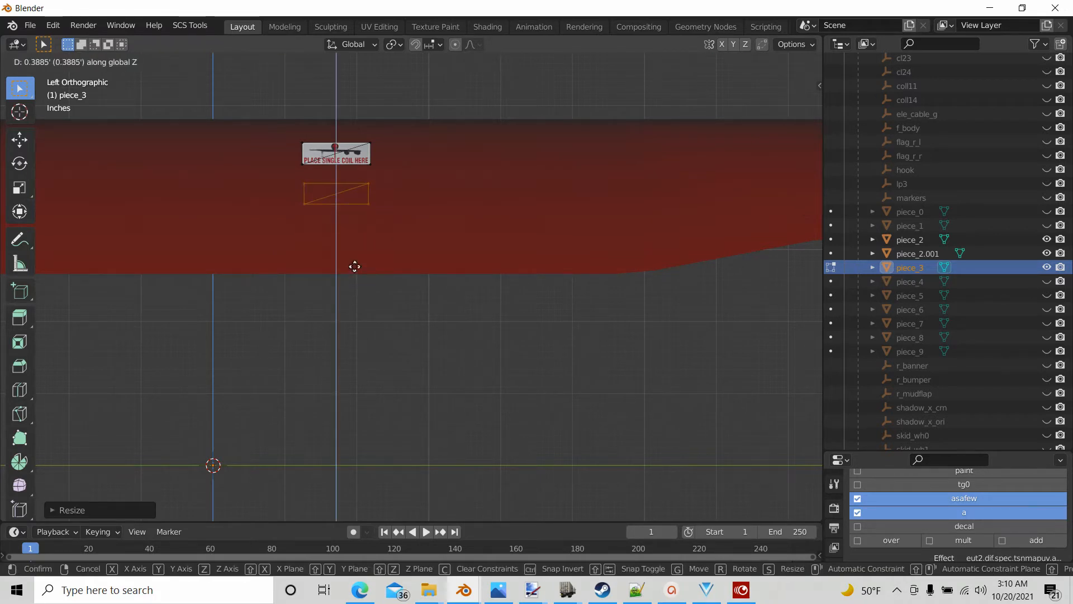
left_click(347, 227)
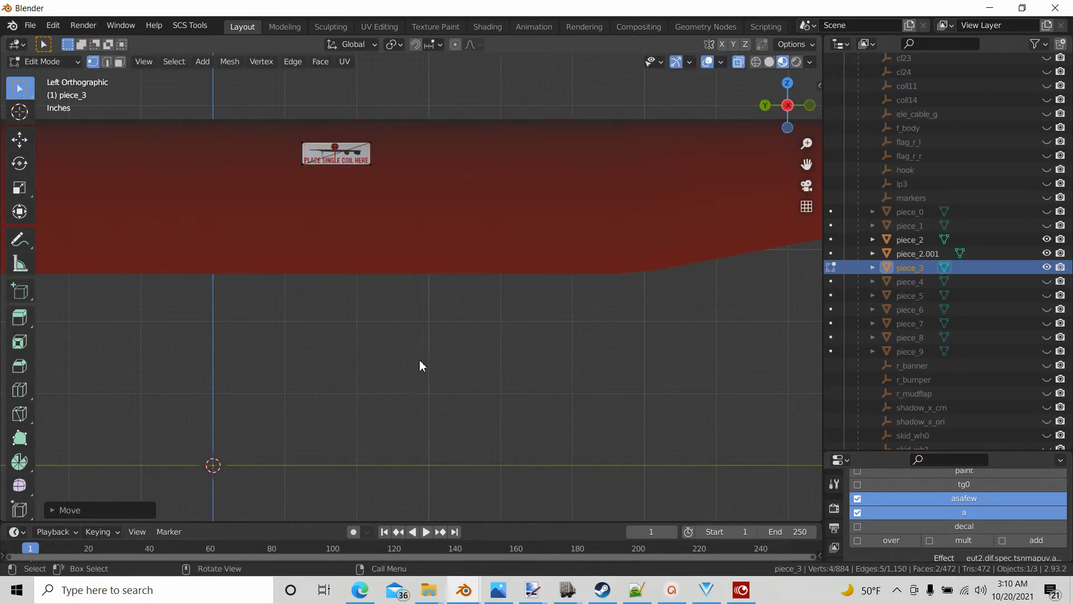
key("Tab")
Examine the size and position of the adjusted coil decal along the frame in perspective and side views.
mouse_move(419, 366)
middle_mouse_down()
mouse_move(474, 412)
mouse_move(592, 428)
mouse_move(697, 388)
mouse_move(658, 383)
mouse_move(477, 434)
mouse_move(434, 388)
mouse_move(443, 390)
mouse_move(400, 383)
mouse_move(409, 381)
middle_mouse_up()
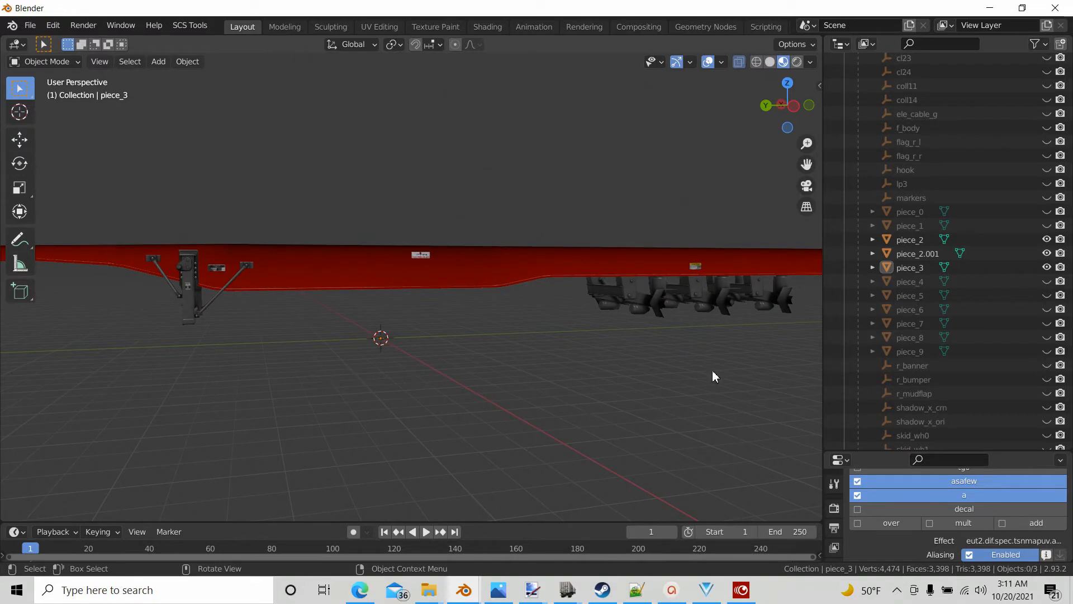
scroll(369, 403, "up", 3)
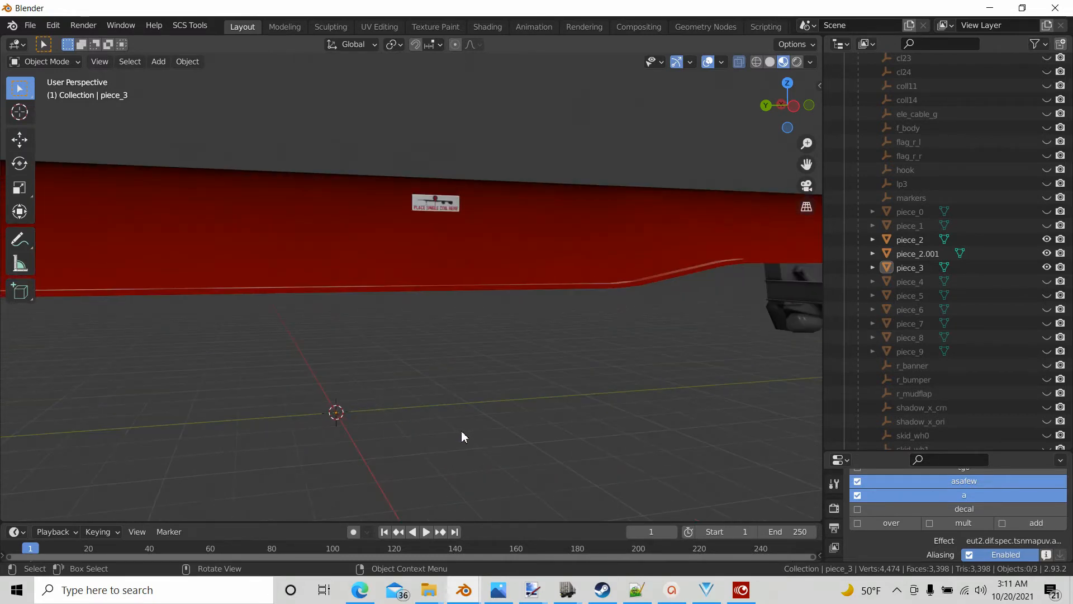
middle_click_drag(461, 434, 434, 447)
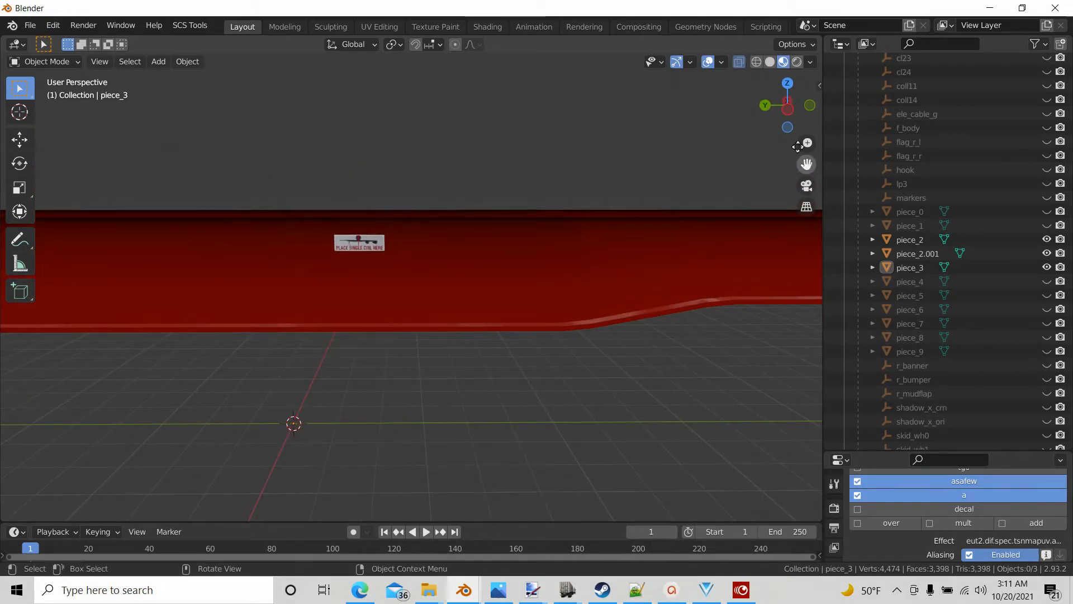
left_click(789, 110)
scroll(442, 411, "down", 4)
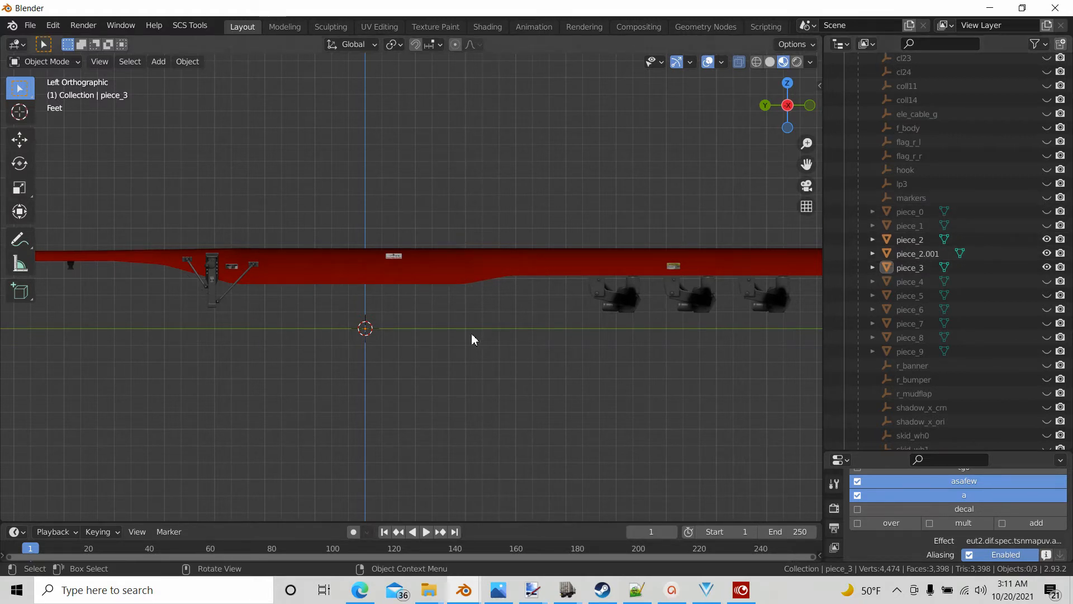
Open the paintable frame piece_2.001 in Edit Mode with face selection active.
left_click(913, 253)
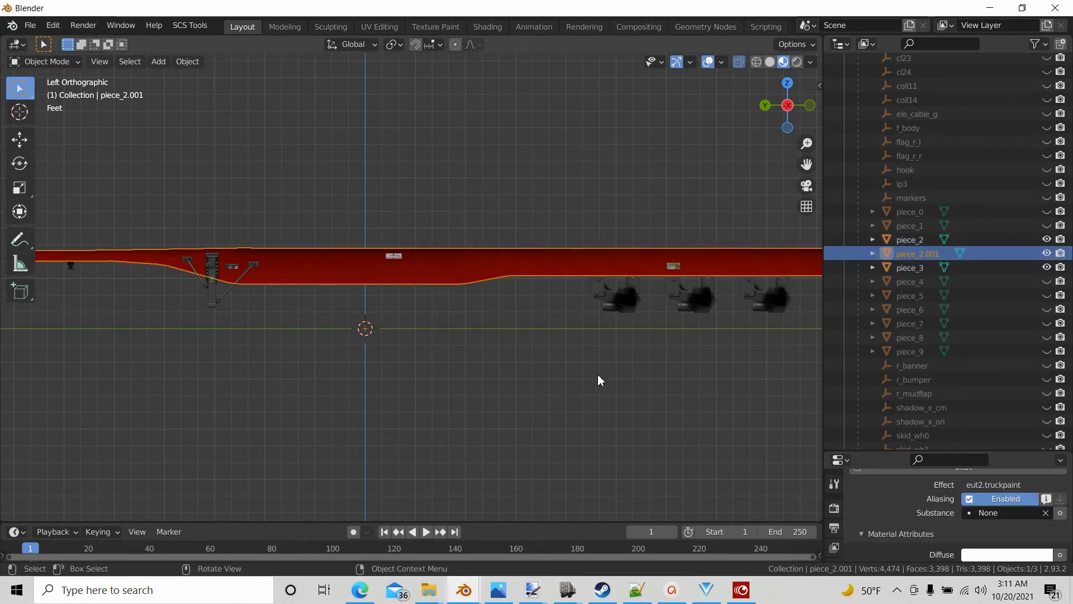
middle_click_drag(599, 380, 499, 401)
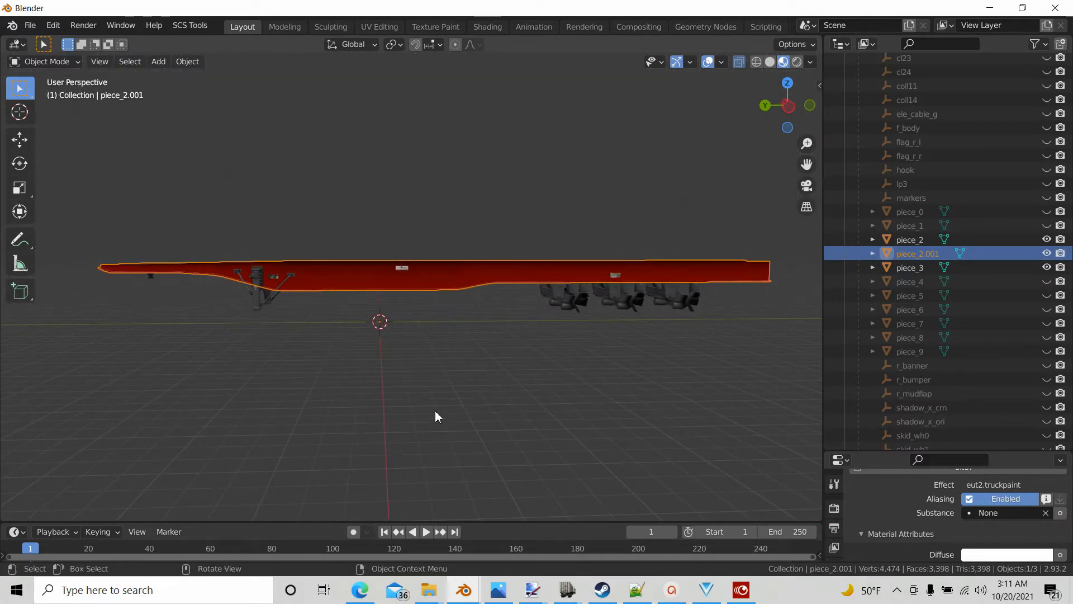
key("Tab")
scroll(401, 409, "up", 3)
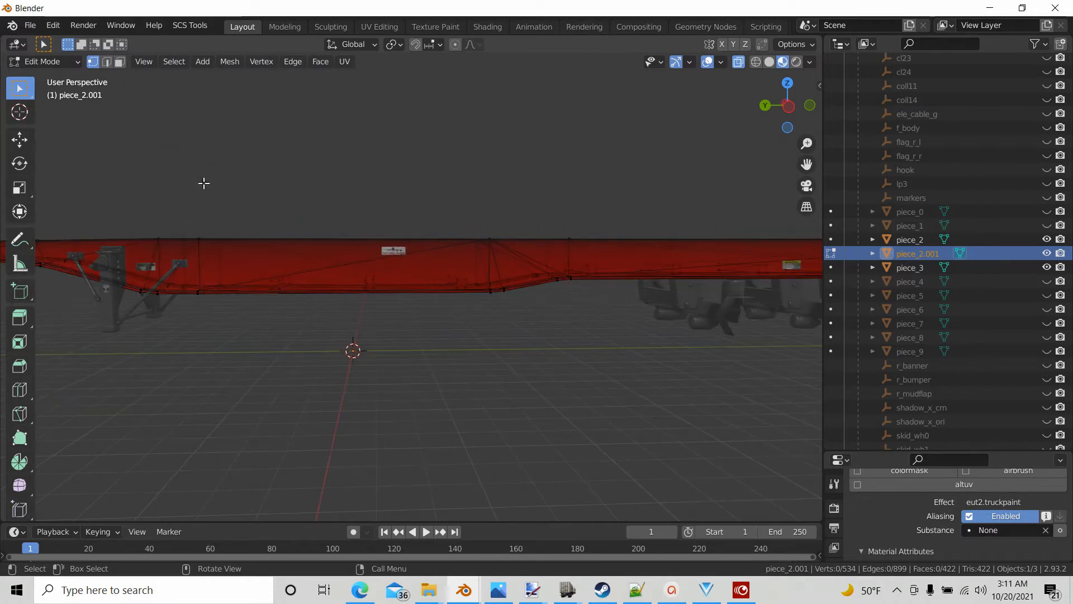
left_click(120, 67)
scroll(289, 392, "down", 1)
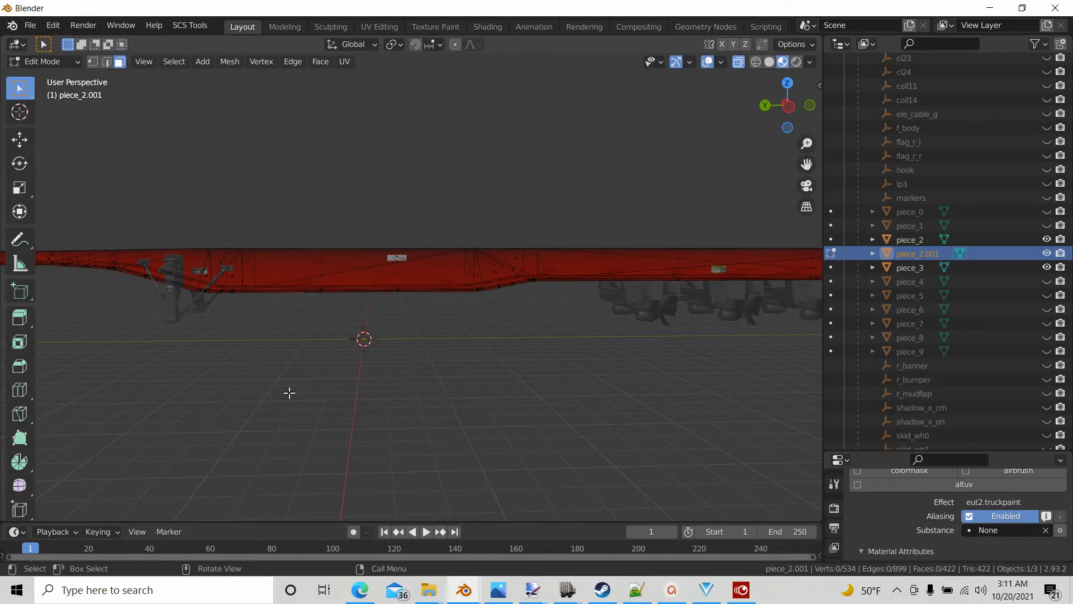
Try selecting the side faces of both frame rails between the landing gear and the axles, and check the selection from several angles.
left_click(788, 106)
scroll(464, 394, "up", 3)
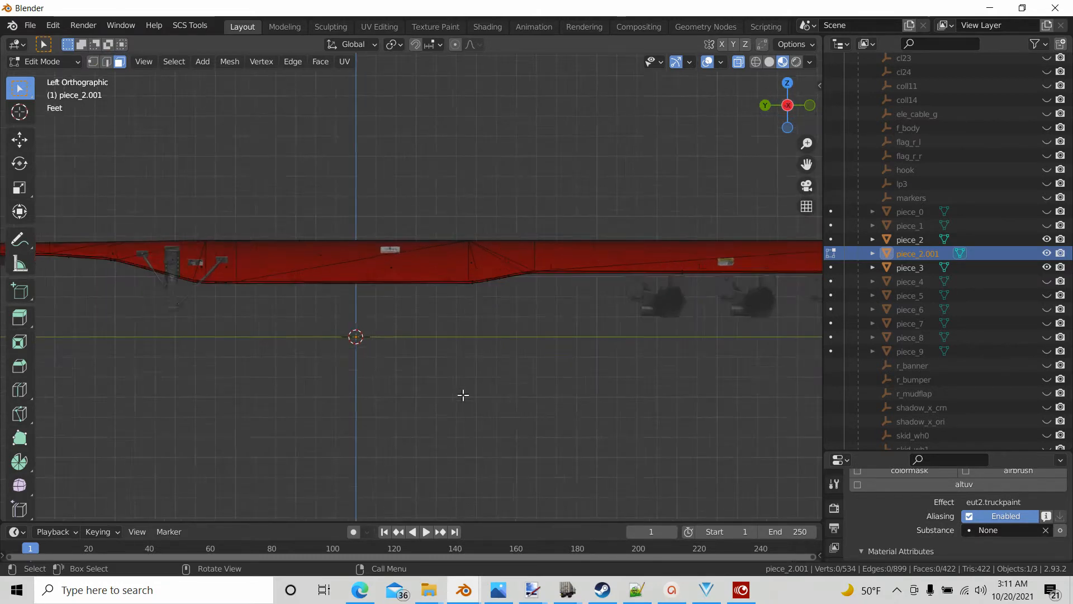
left_click(737, 65)
left_click(738, 63)
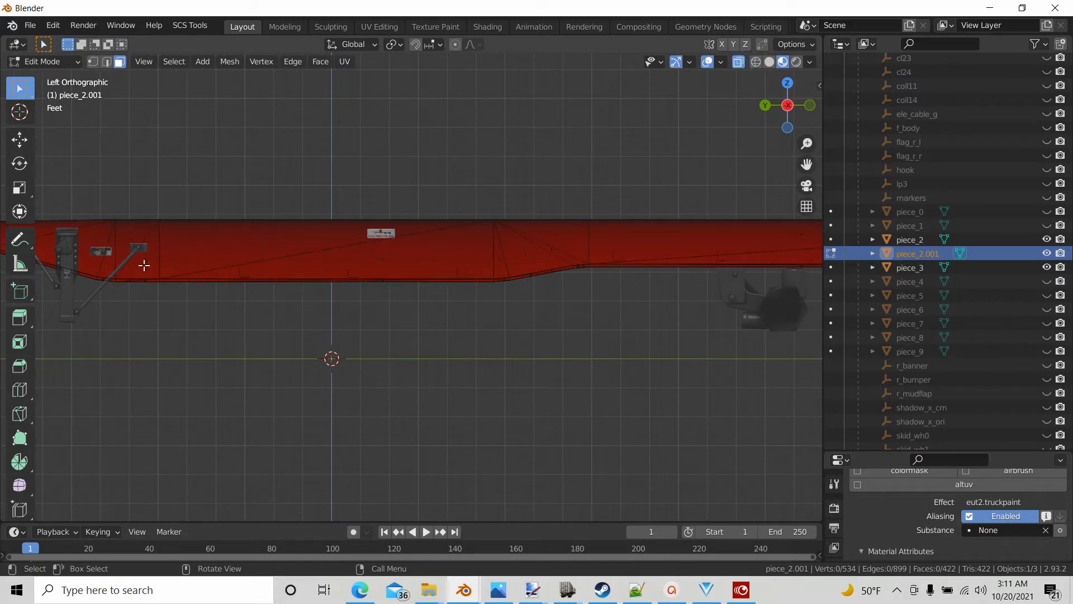
left_click_drag(167, 229, 557, 281)
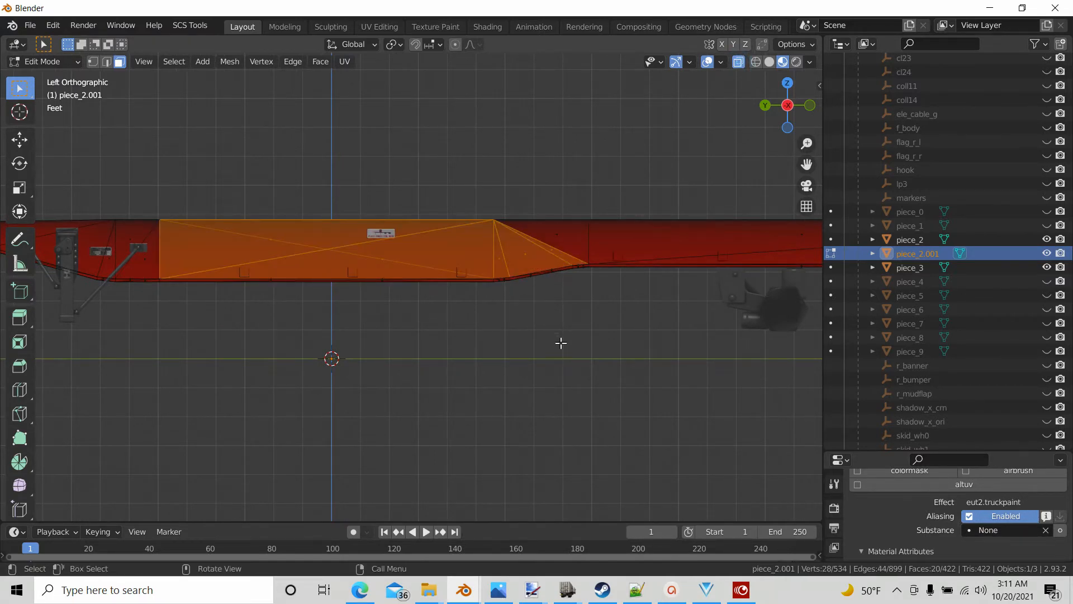
middle_click_drag(561, 343, 286, 277)
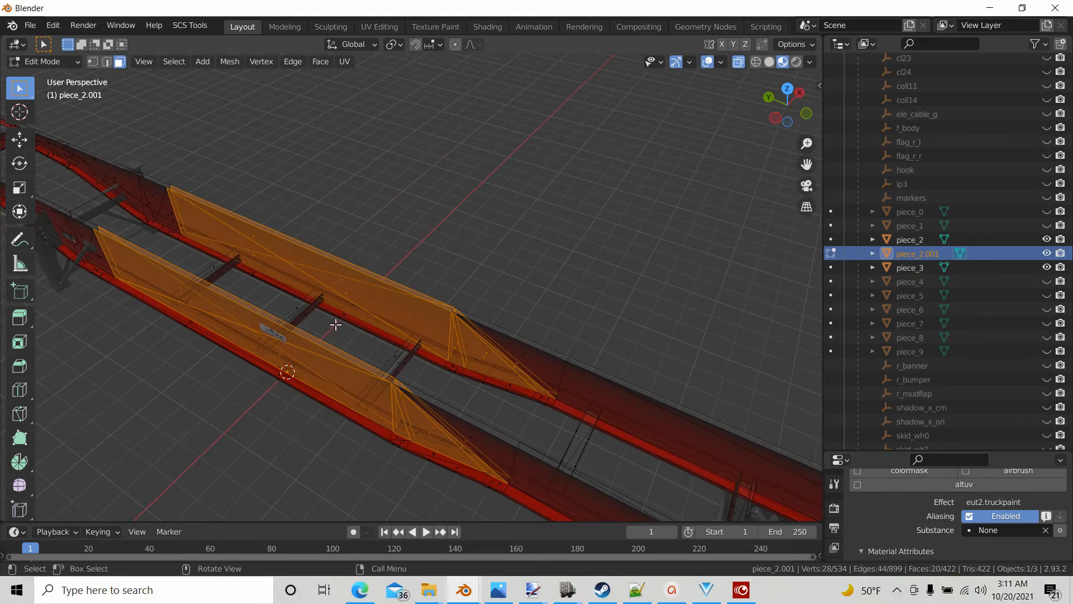
middle_click_drag(335, 324, 158, 323)
middle_click_drag(268, 347, 456, 290)
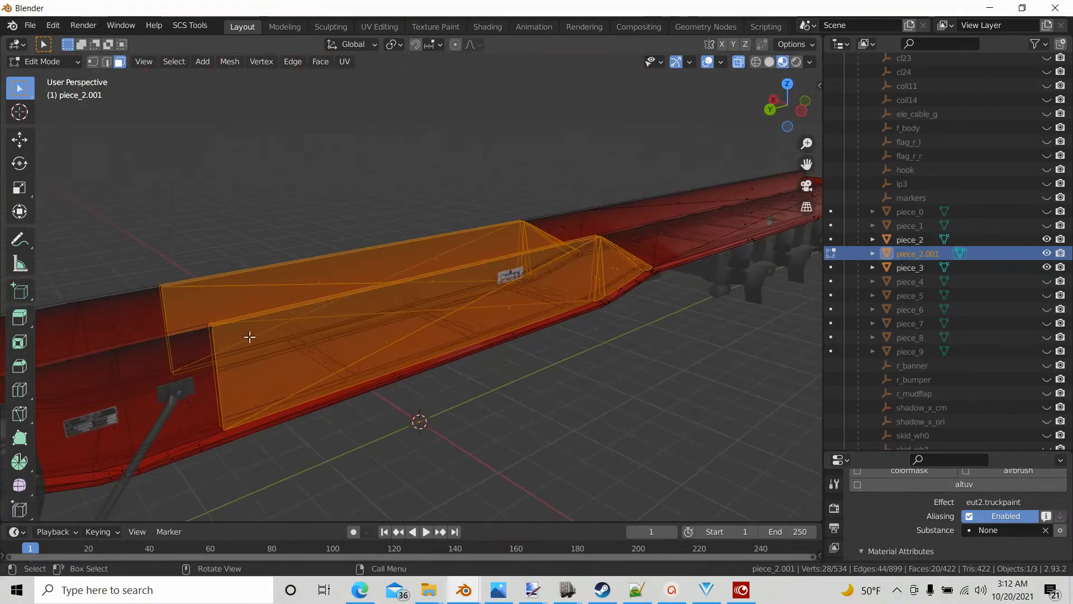
Return to the orthographic side view, clear the face selection and turn off X-ray.
left_click(802, 111)
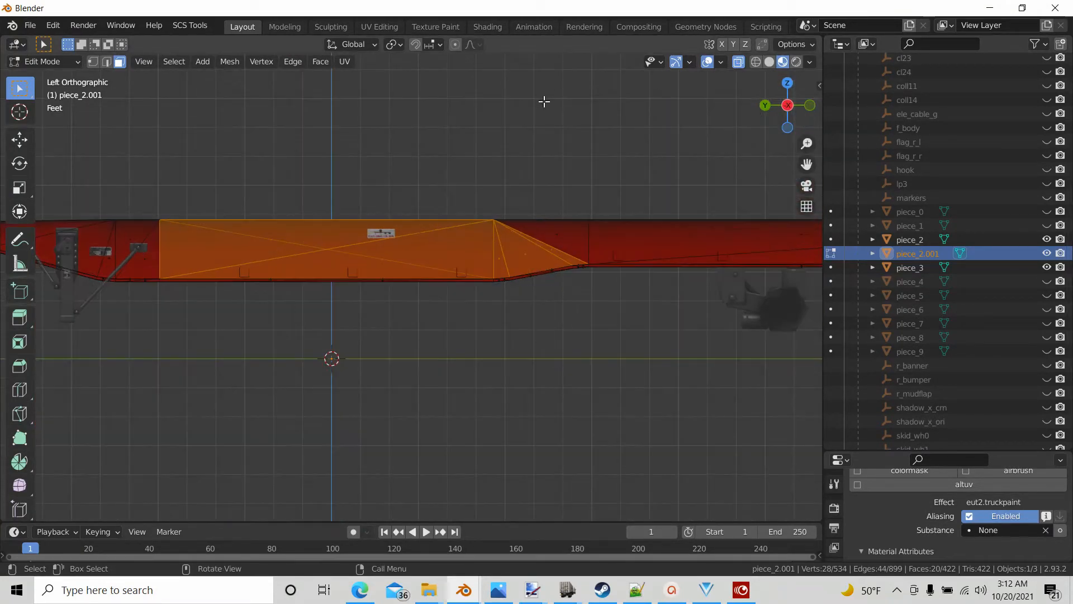
left_click(525, 129)
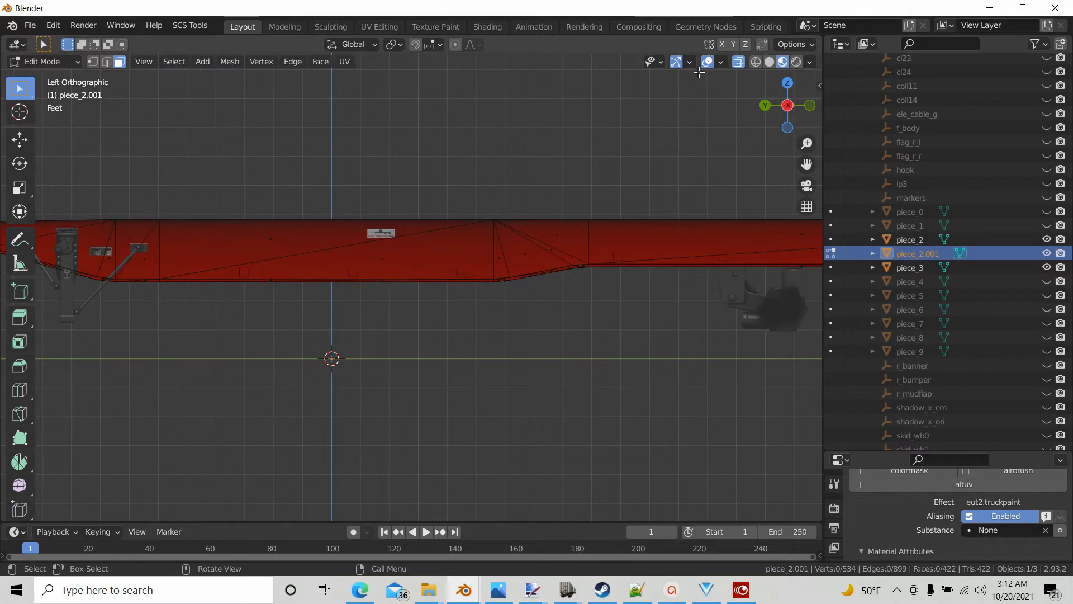
left_click(739, 63)
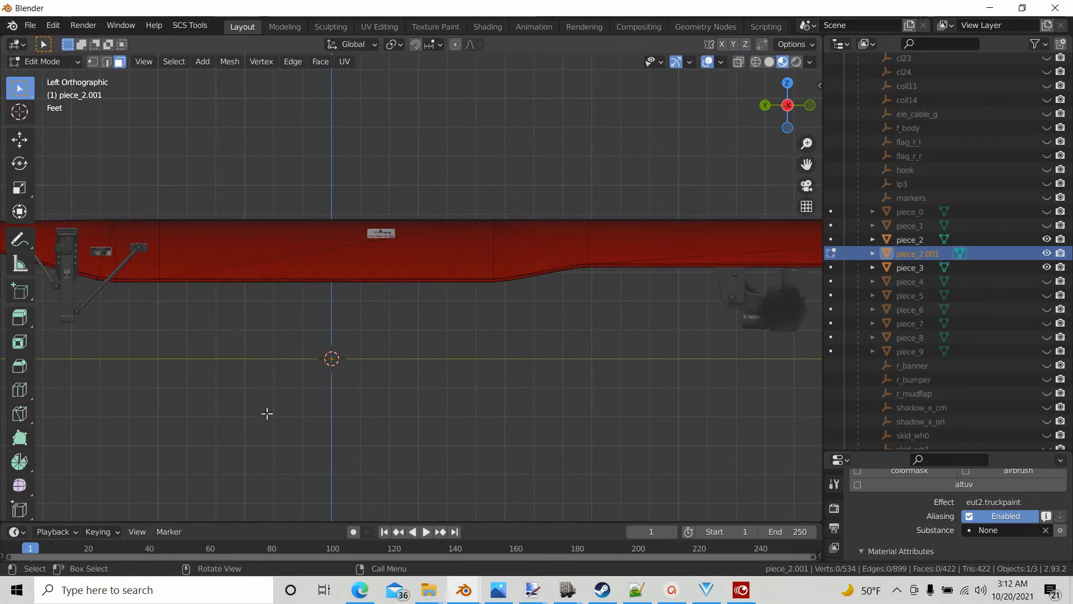
Select the side faces of the near frame rail between the landing gear and the axles.
middle_click_drag(266, 414, 404, 379, "shift")
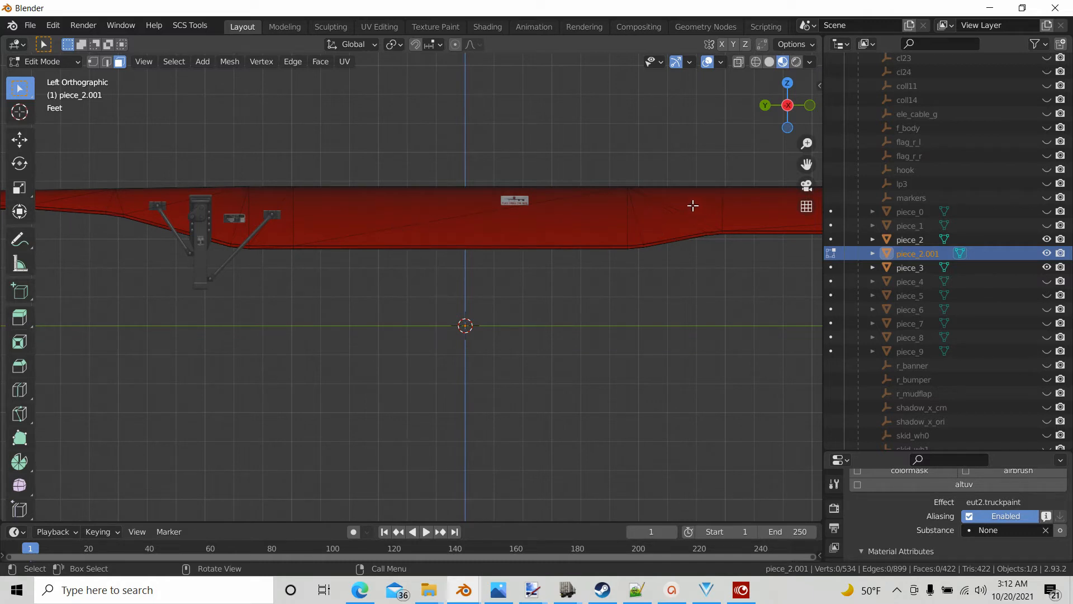
left_click(475, 207)
scroll(298, 299, "down", 2)
left_click_drag(342, 226, 619, 244)
Add the matching side faces of the opposite frame rail to the selection and check both sides.
middle_click_drag(531, 392, 2, 421)
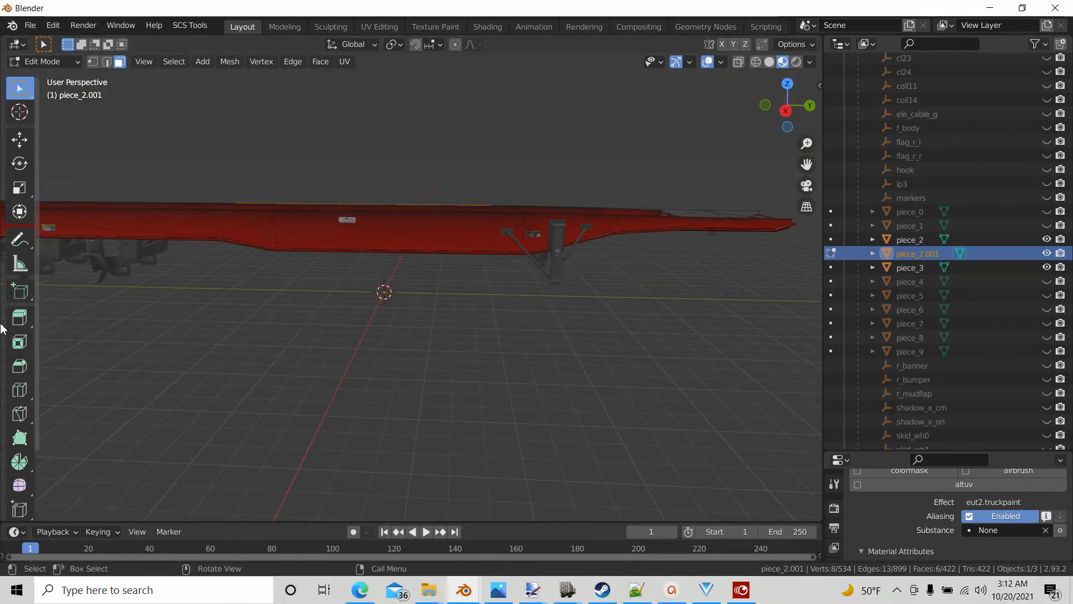
left_click(785, 109)
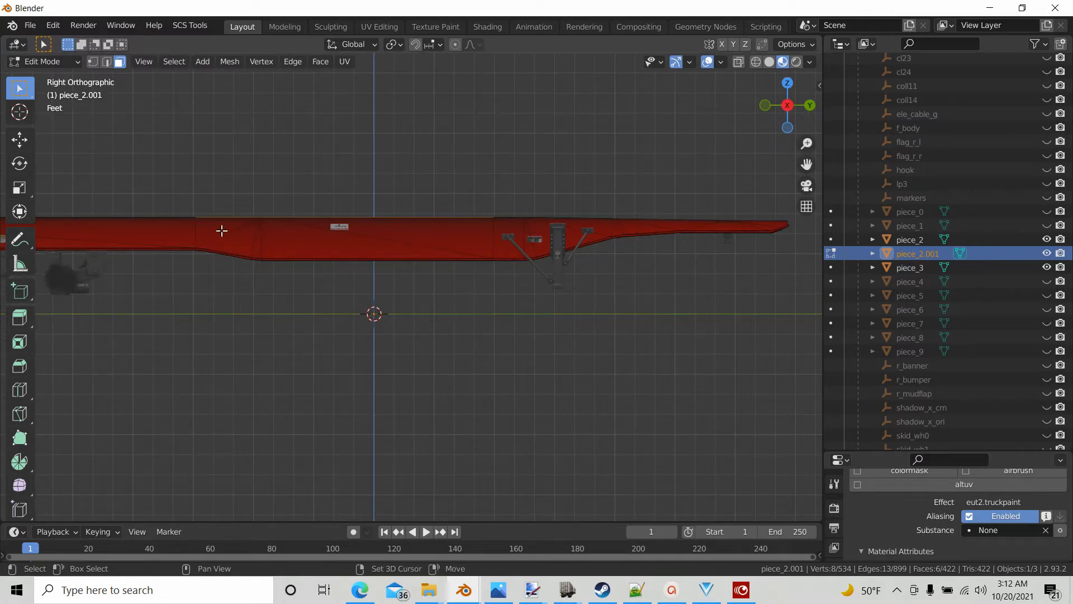
left_click_drag(223, 229, 491, 249)
middle_click_drag(486, 333, 240, 397)
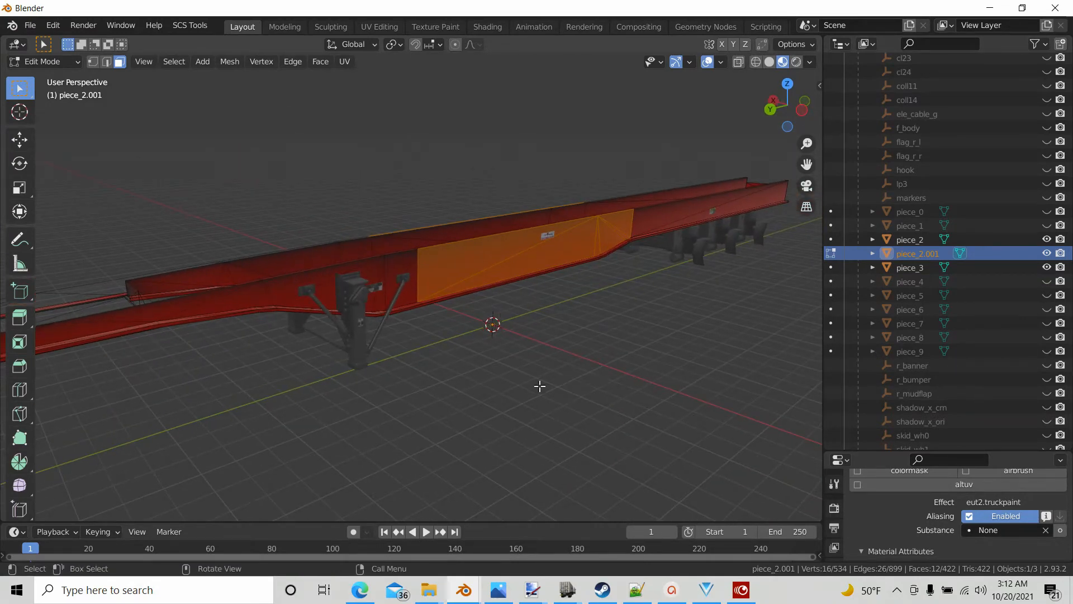
middle_click_drag(538, 386, 403, 307)
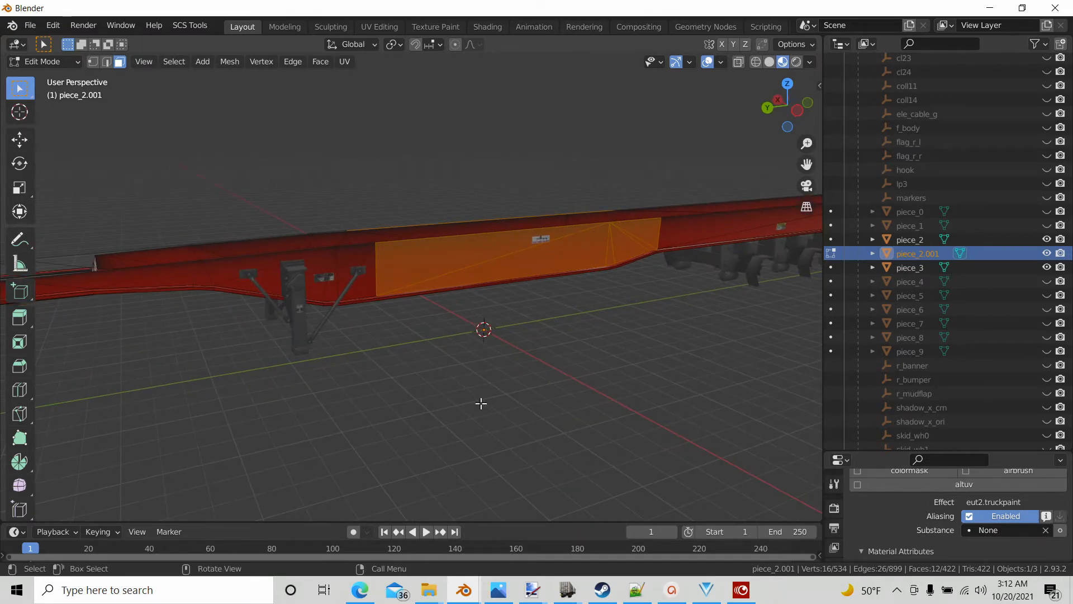
middle_click_drag(481, 403, 632, 410)
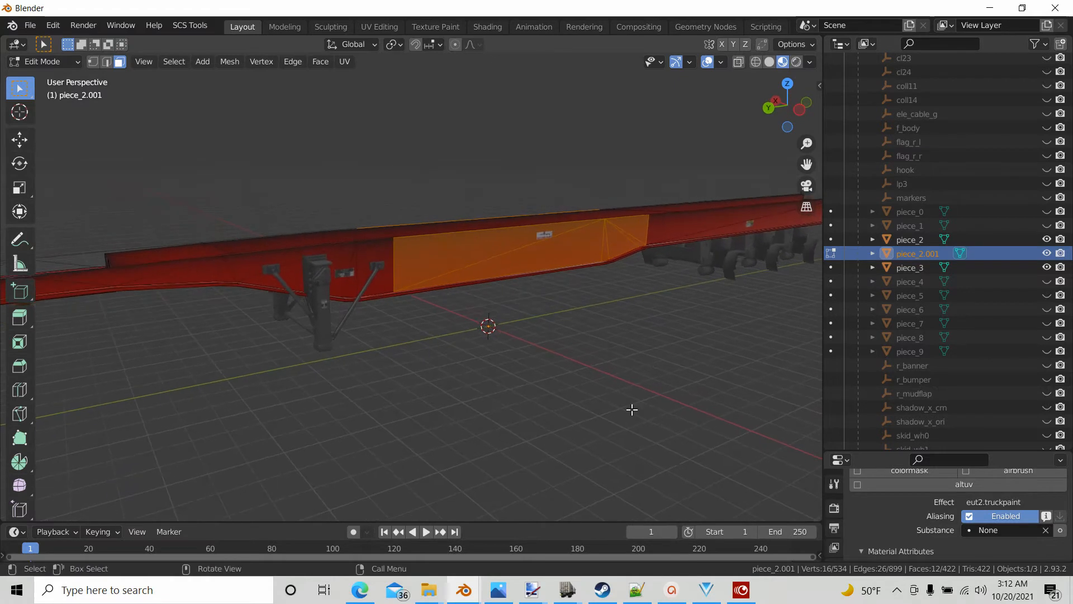
Duplicate the selected side faces in place and separate the copy into its own object, returning to Object Mode with nothing selected.
key("shift+d")
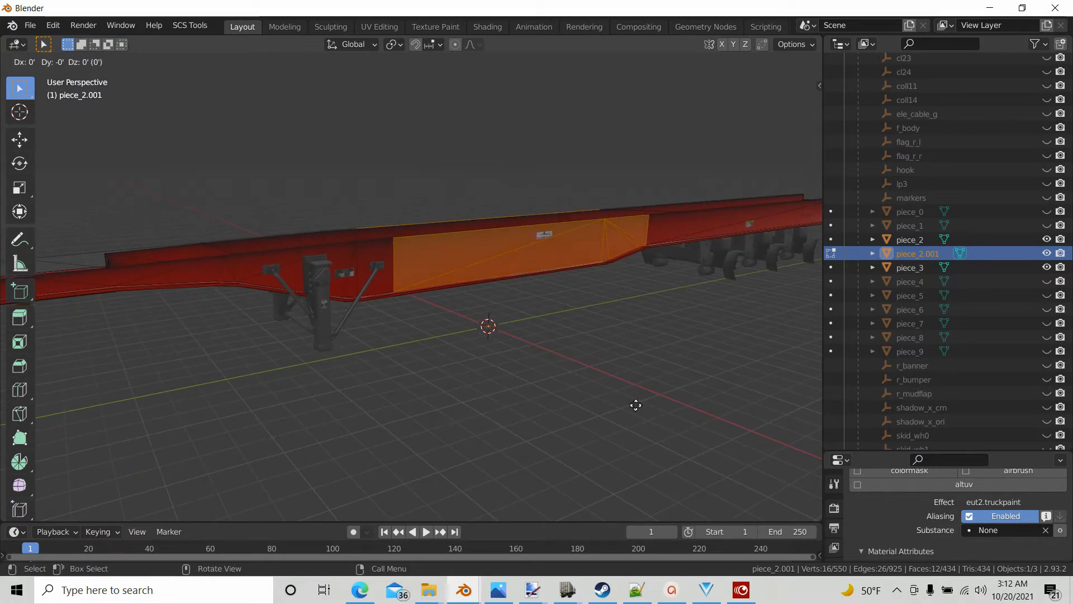
right_click(635, 405)
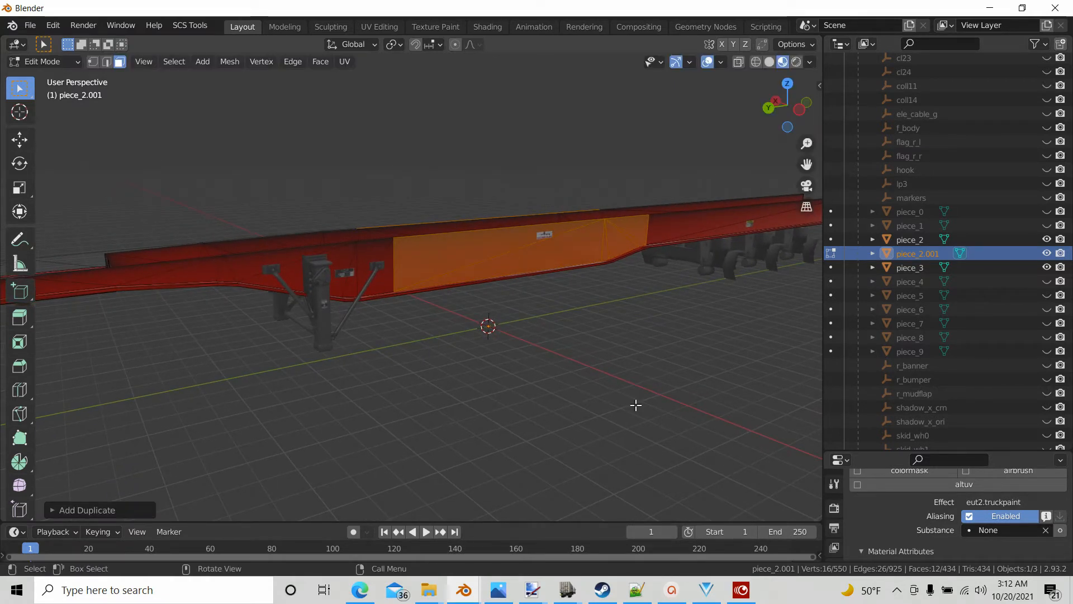
key("p")
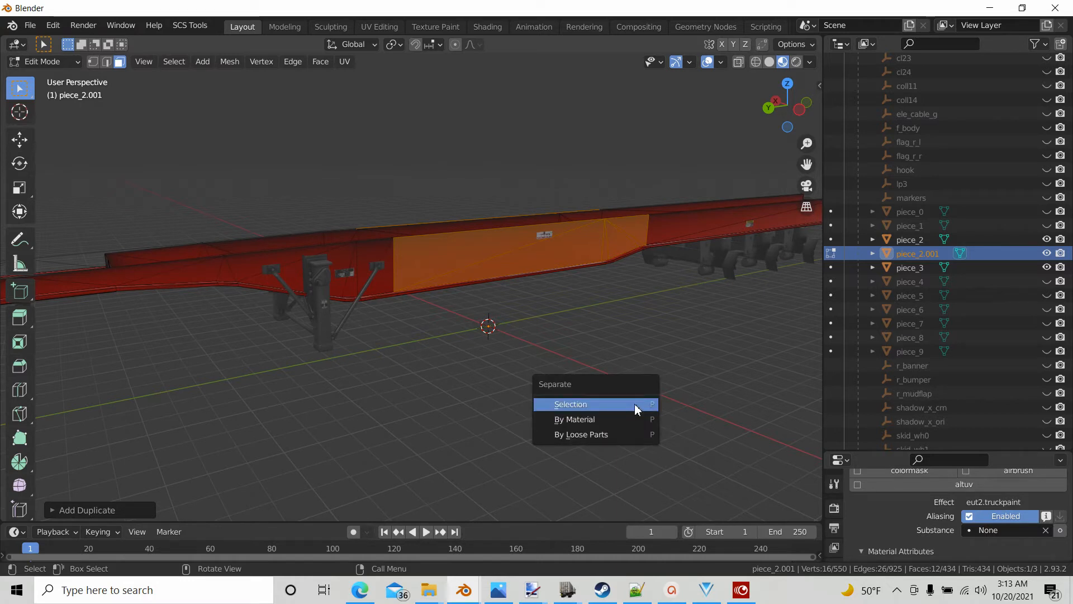
left_click(635, 404)
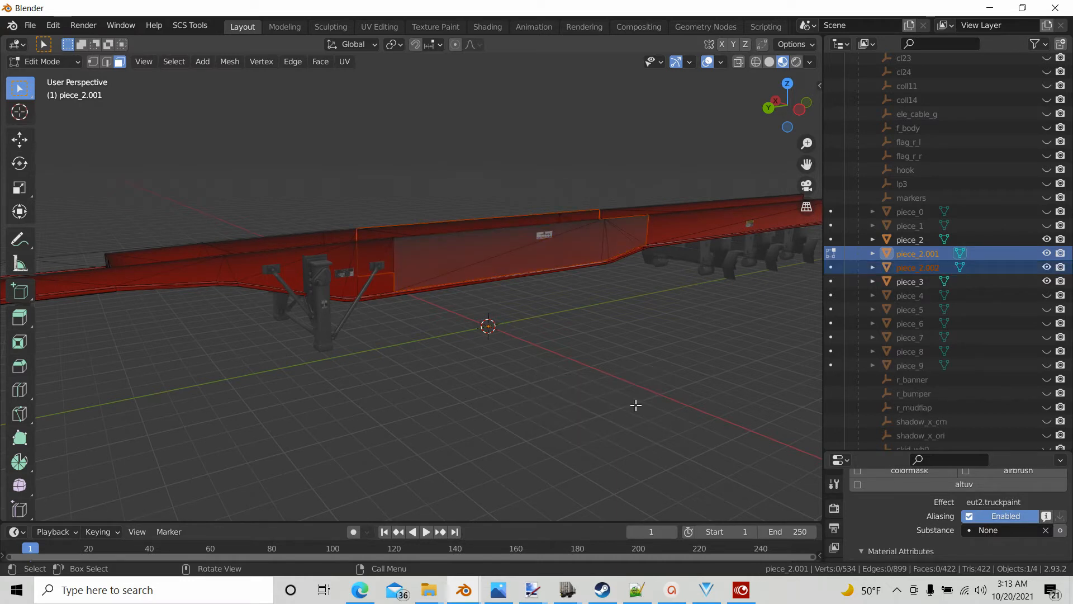
key("Tab")
left_click(635, 403)
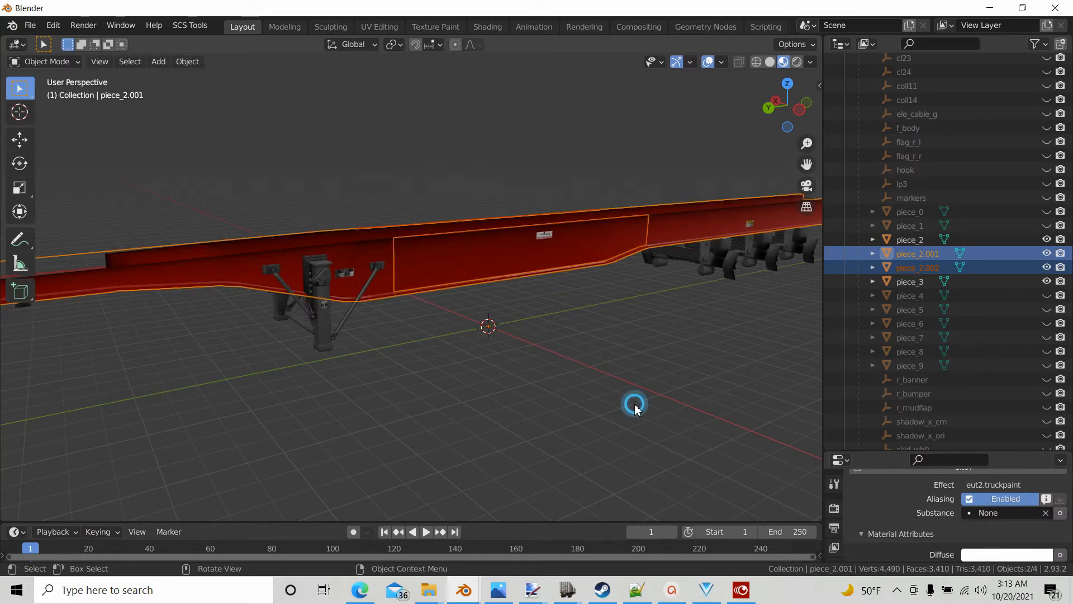
Hide piece_2.001, piece_2 and piece_3 to isolate the separated side panels, piece_2.002.
middle_click_drag(463, 290, 414, 296)
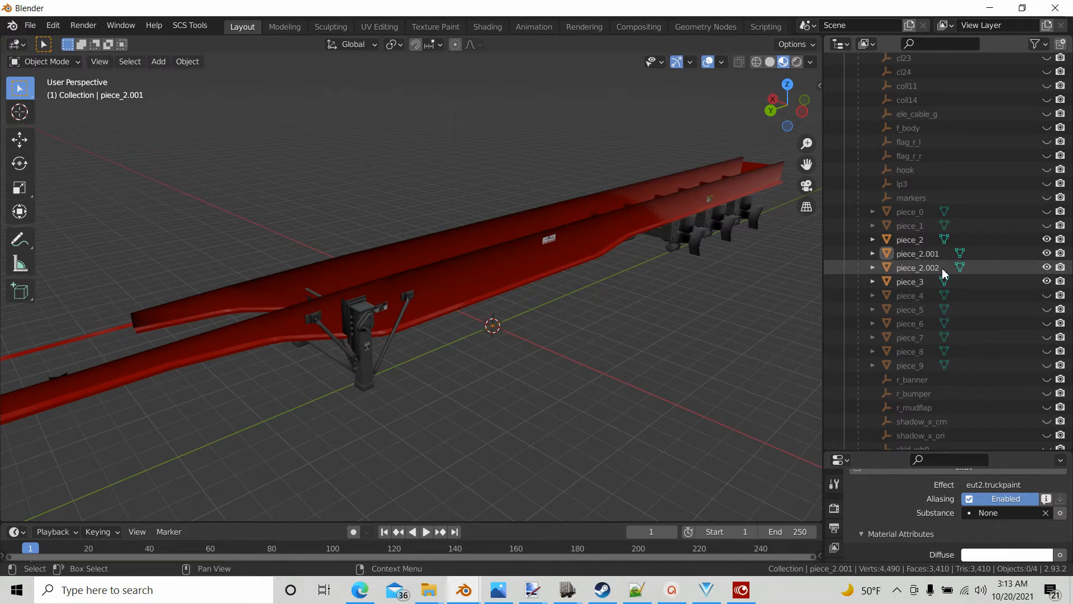
left_click(1047, 255)
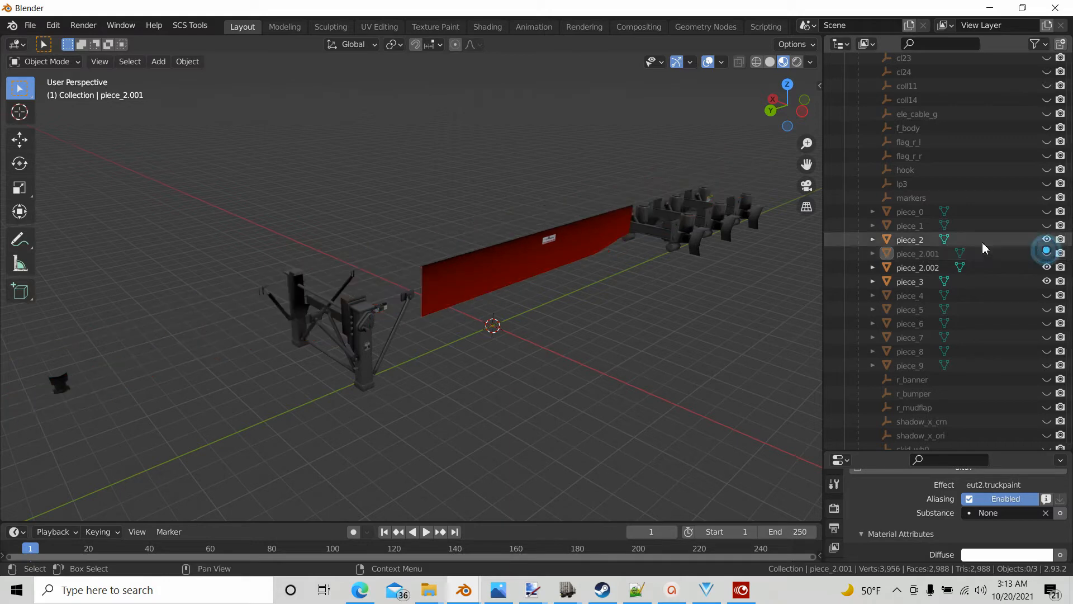
left_click(1047, 239)
middle_click_drag(576, 389, 554, 358)
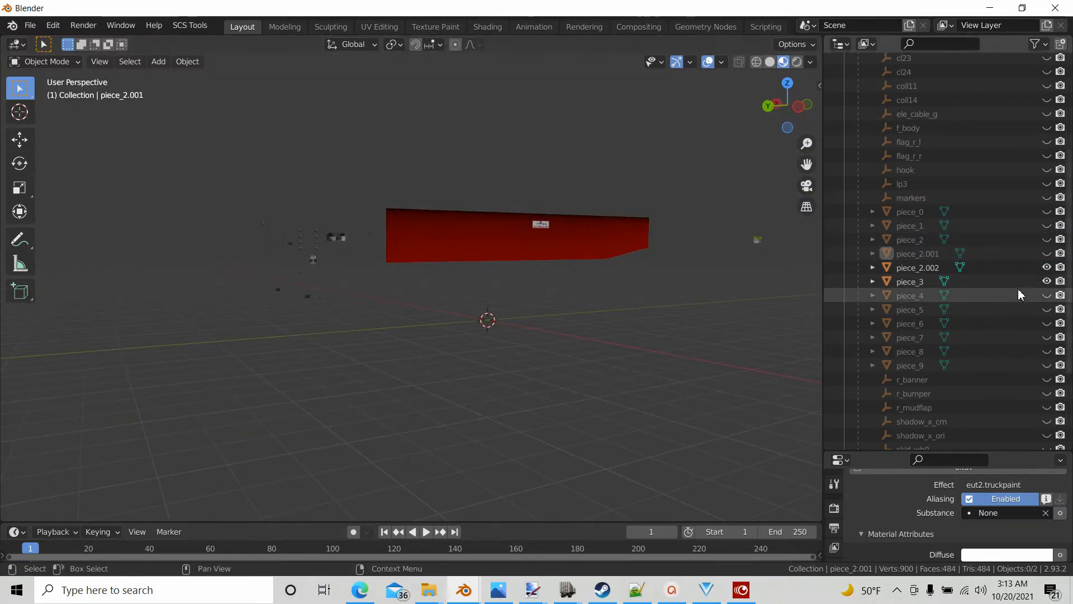
left_click(1047, 281)
middle_click_drag(431, 338, 447, 252)
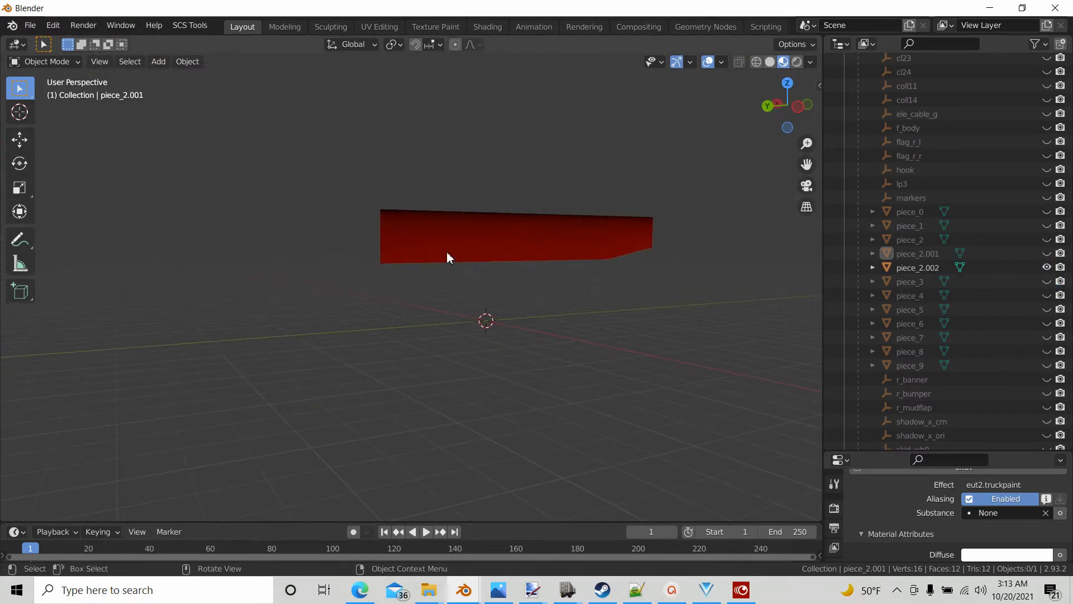
mouse_move(530, 244)
middle_mouse_down()
mouse_move(683, 278)
mouse_move(709, 259)
mouse_move(709, 239)
mouse_move(558, 270)
mouse_move(506, 263)
mouse_move(503, 194)
mouse_move(513, 234)
mouse_move(589, 270)
mouse_move(673, 270)
mouse_move(563, 283)
mouse_move(537, 259)
middle_mouse_up()
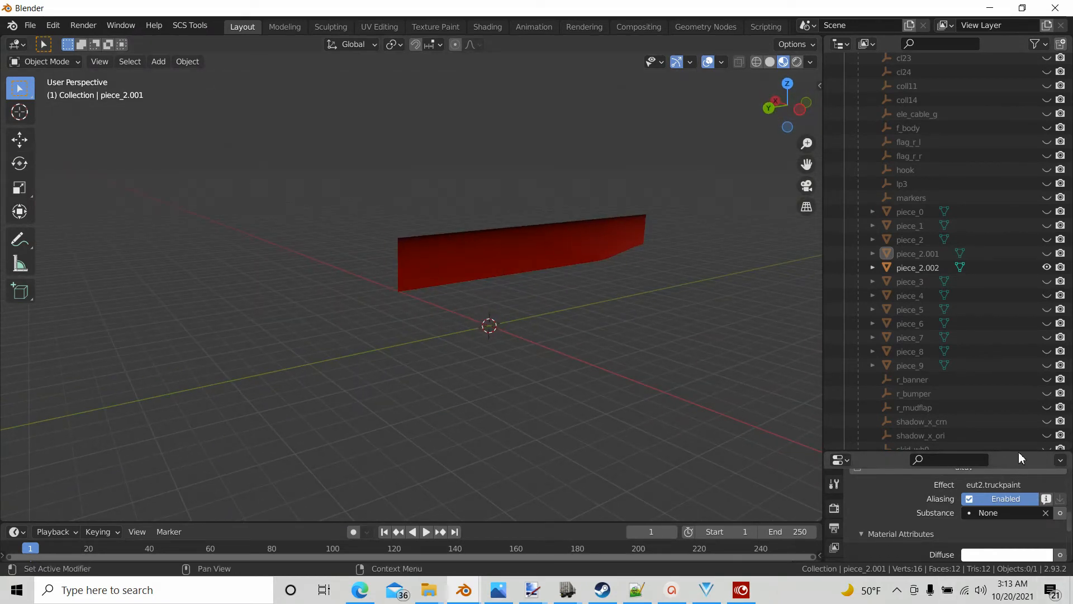
Enlarge the Properties editor and review the settings of the mat_chassis_pnt material.
left_click_drag(1019, 454, 1019, 160)
scroll(953, 466, "down", 4)
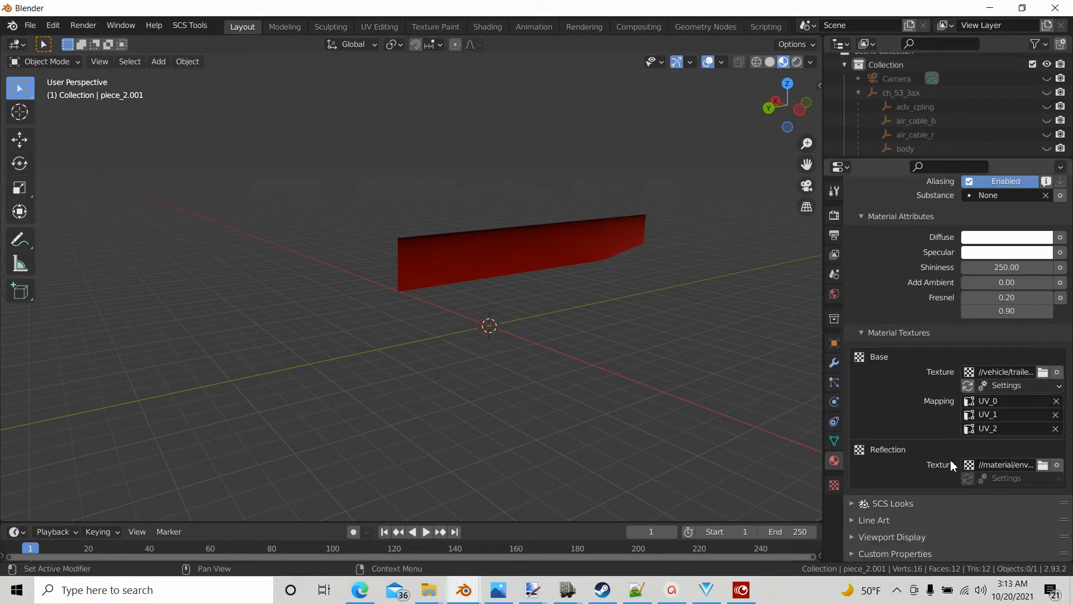
scroll(953, 464, "up", 10)
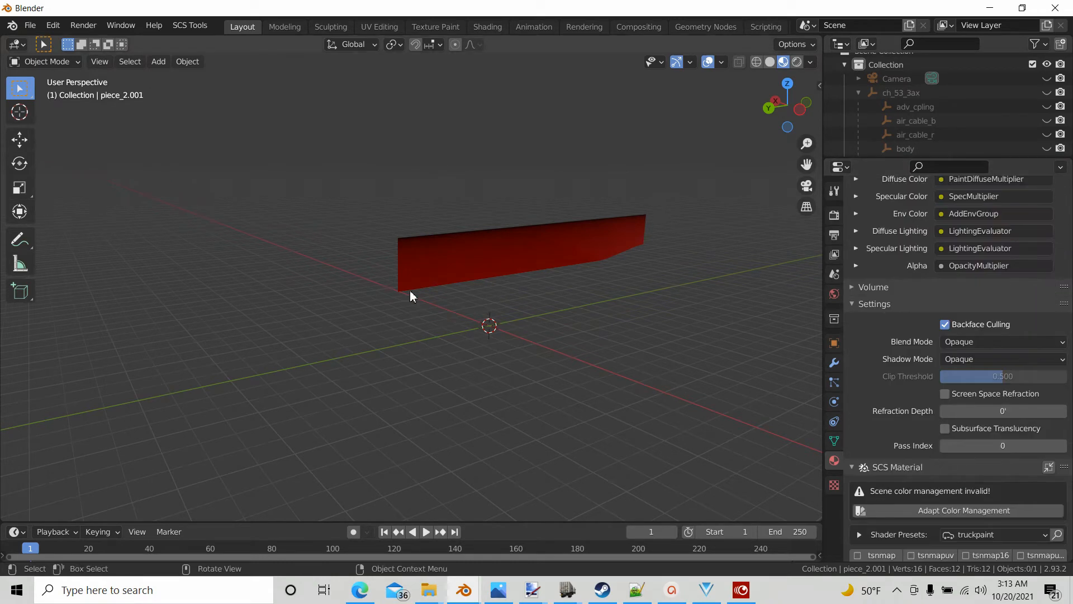
scroll(984, 481, "up", 8)
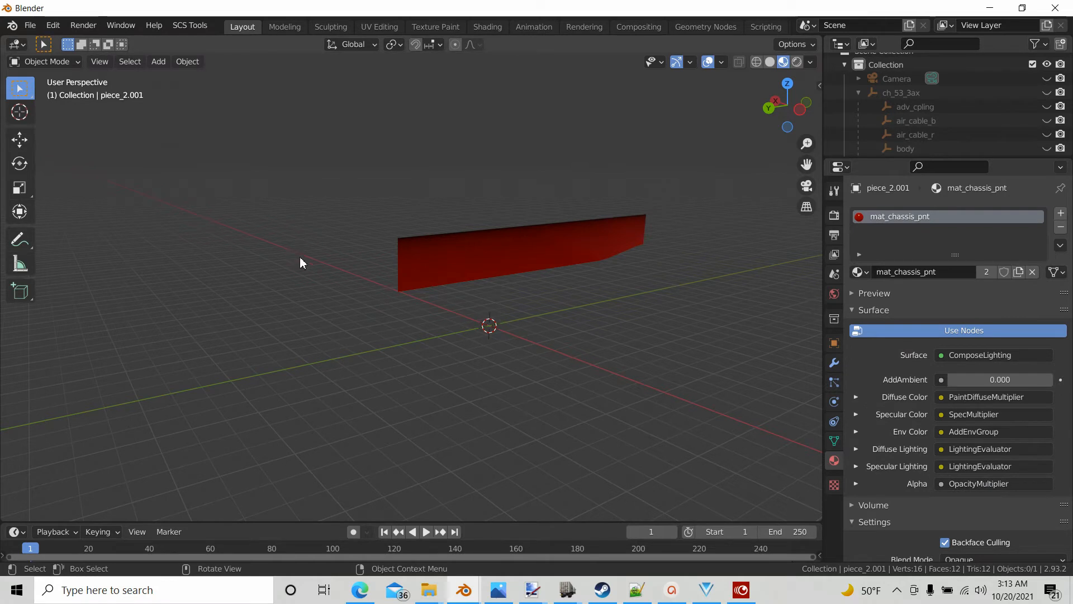
middle_click_drag(525, 350, 576, 351)
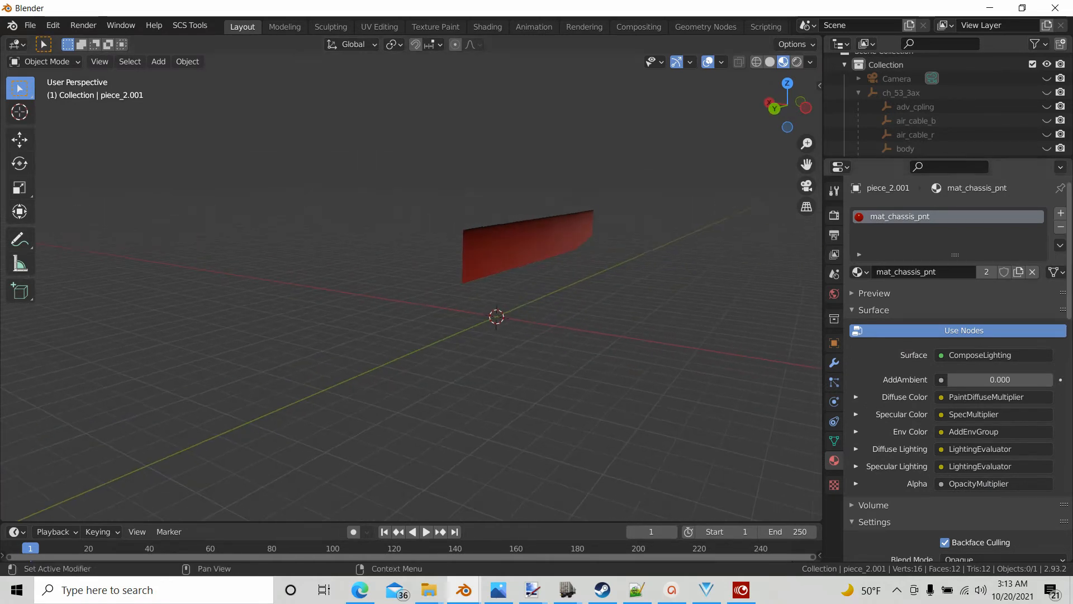
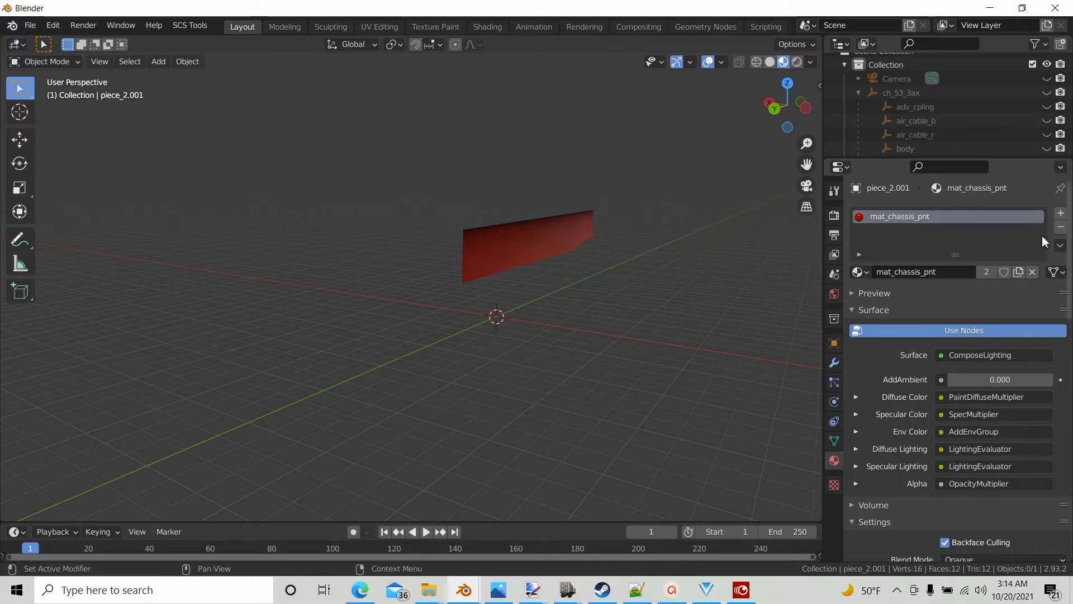
left_click(1060, 227)
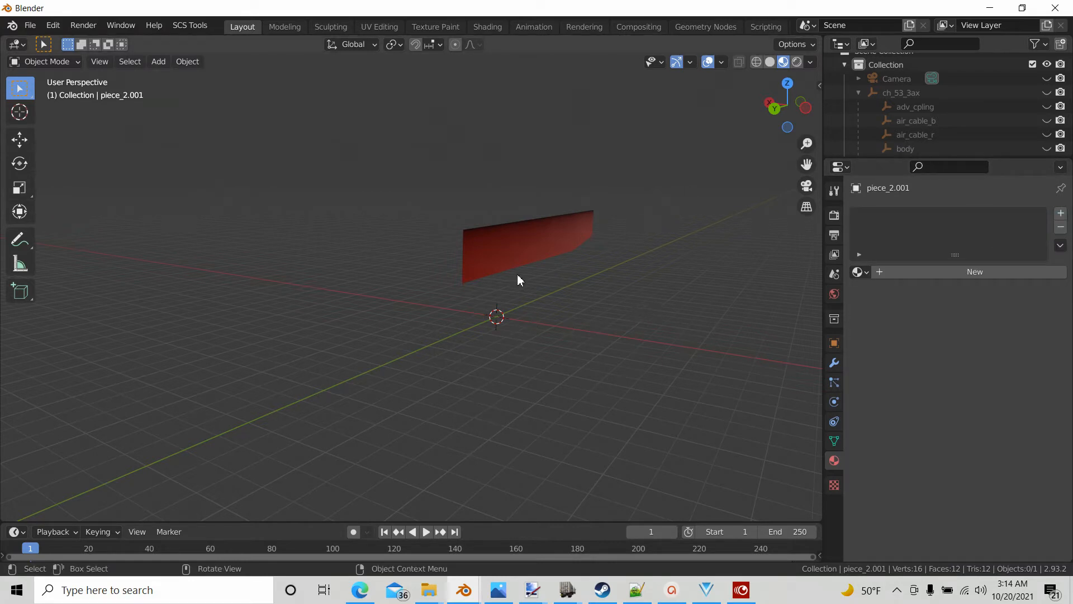
left_click(53, 26)
left_click(72, 41)
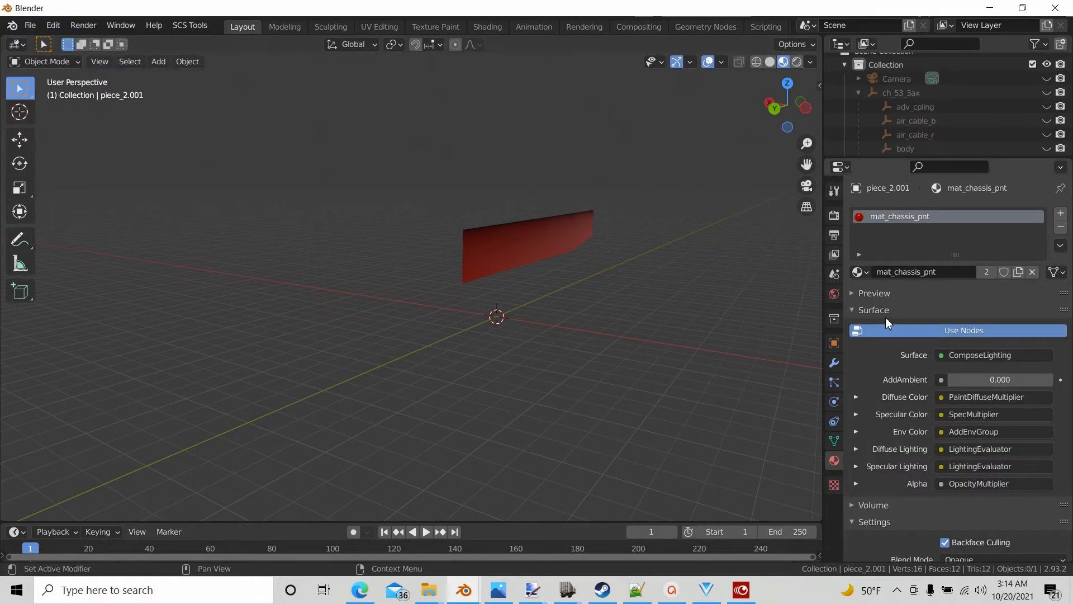
Remove the mat_chassis_pnt material slot from the separated side panels, piece_2.002.
left_click(504, 243)
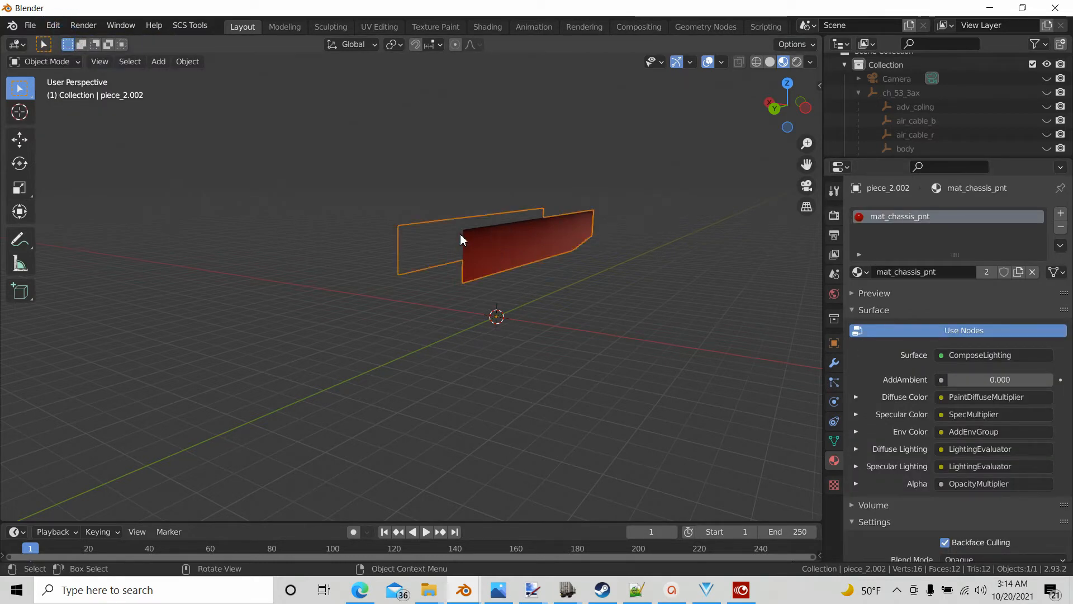
left_click(1061, 228)
middle_click_drag(431, 329, 646, 284)
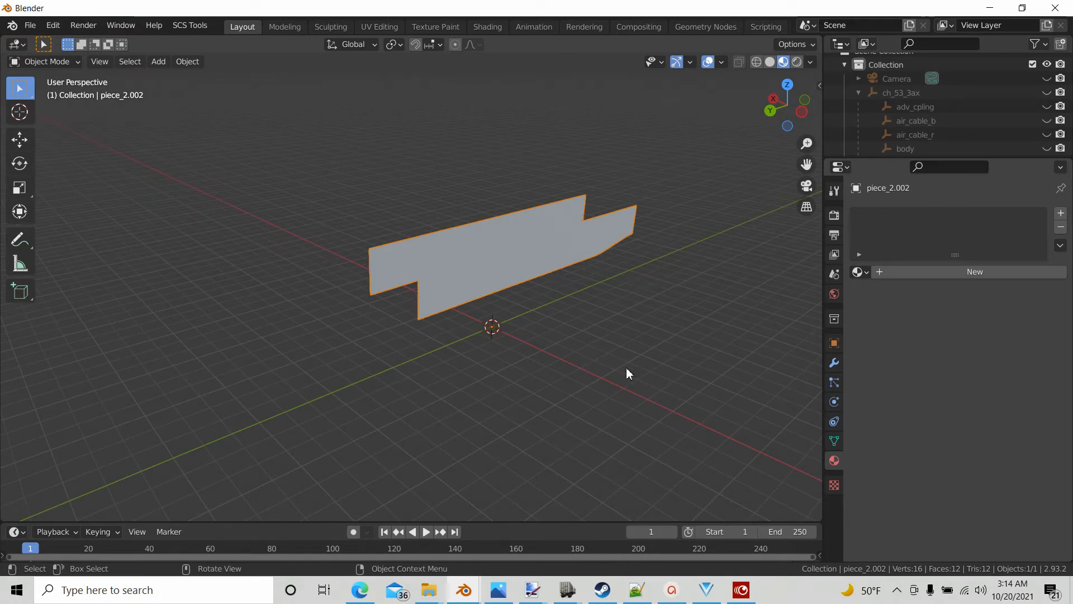
middle_click_drag(573, 304, 602, 292)
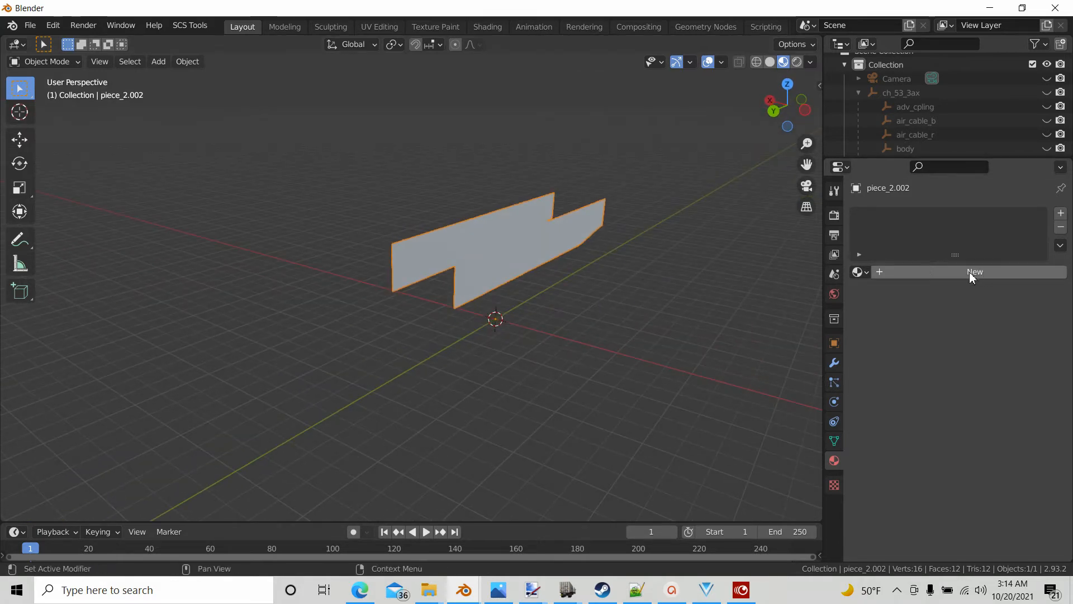
Create a new material for piece_2.002 and name it mat_decal.
left_click(971, 272)
left_click(887, 216)
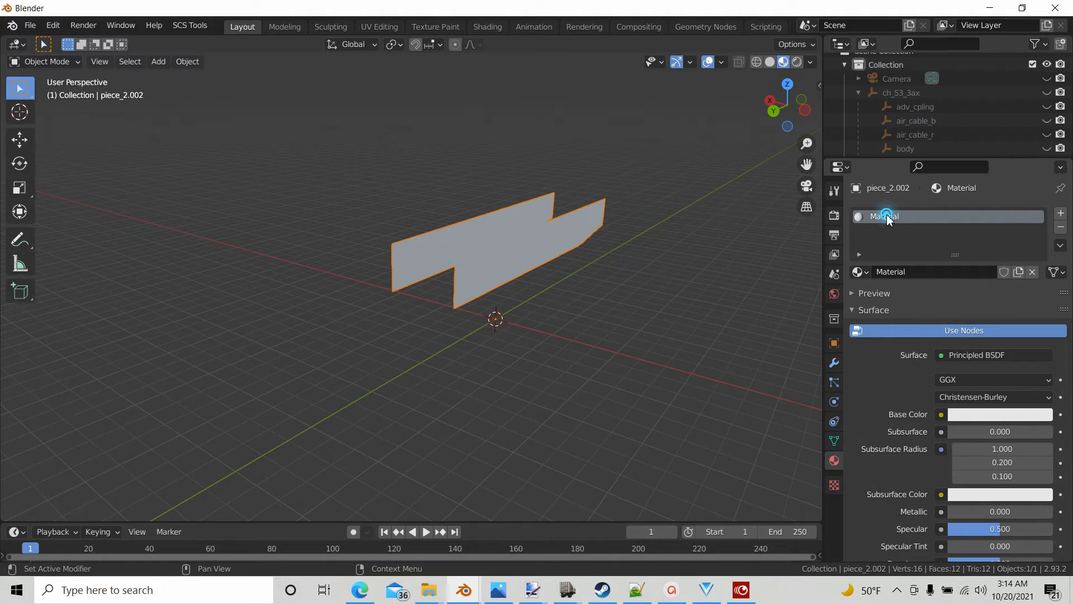
double_click(887, 216)
type("mat_de")
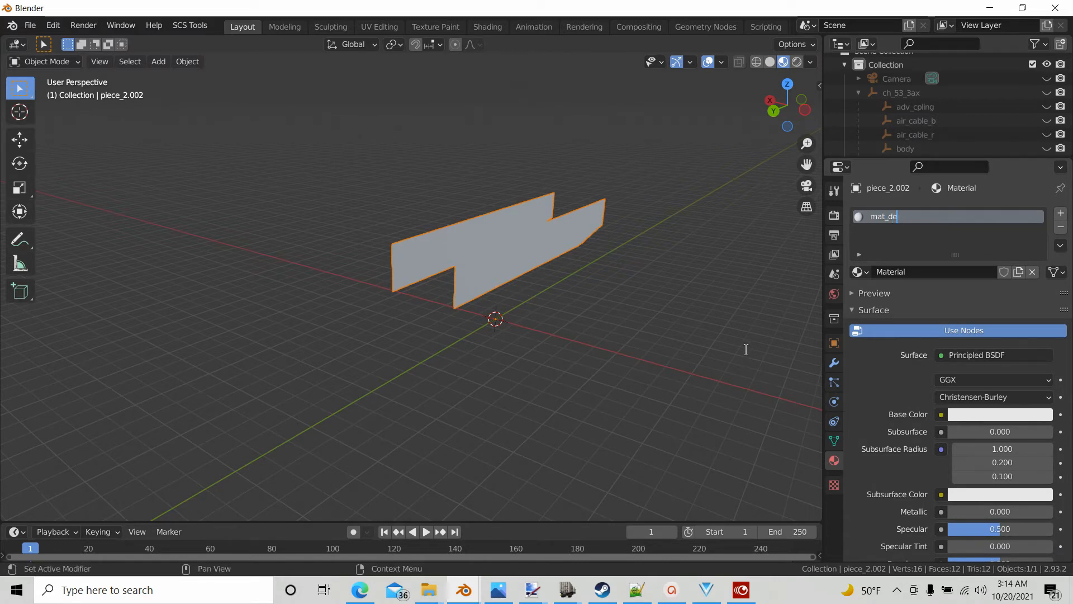
type("cal")
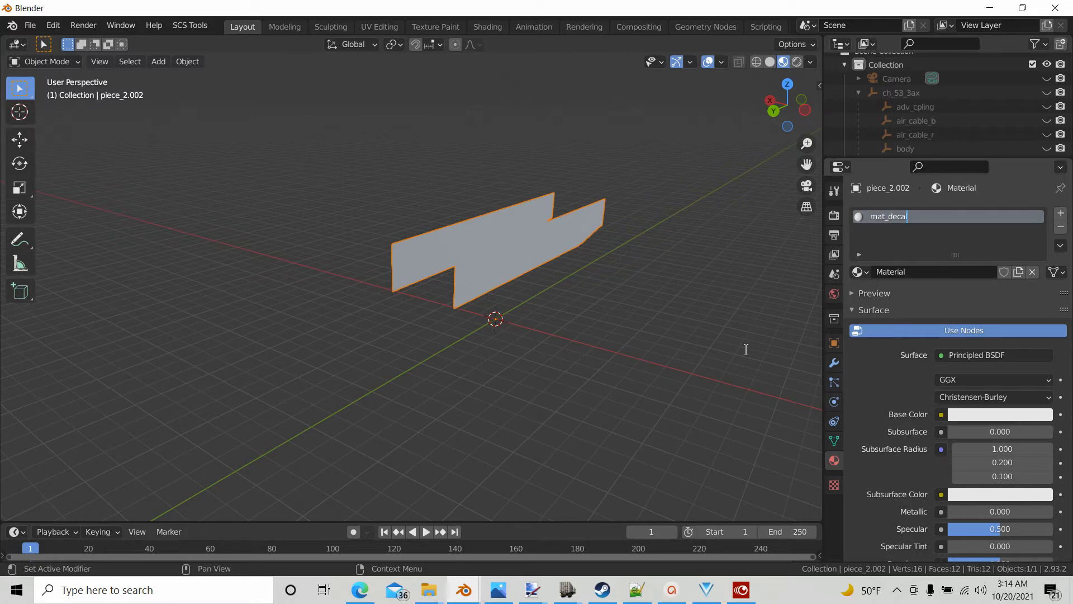
key("Return")
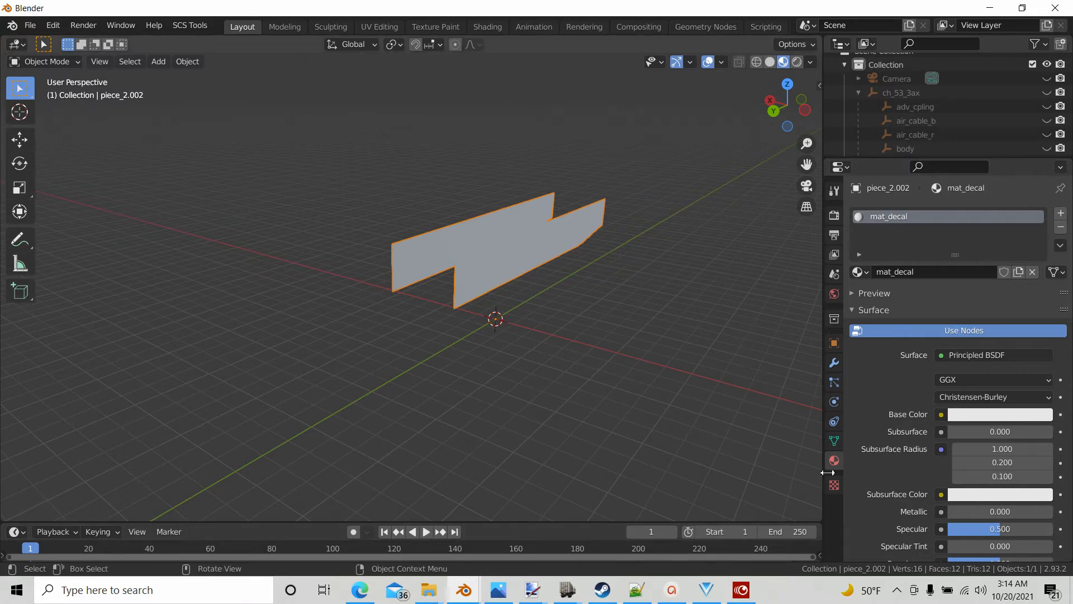
Assign the dif.spec SCS shader preset to the mat_decal material.
scroll(863, 436, "down", 20)
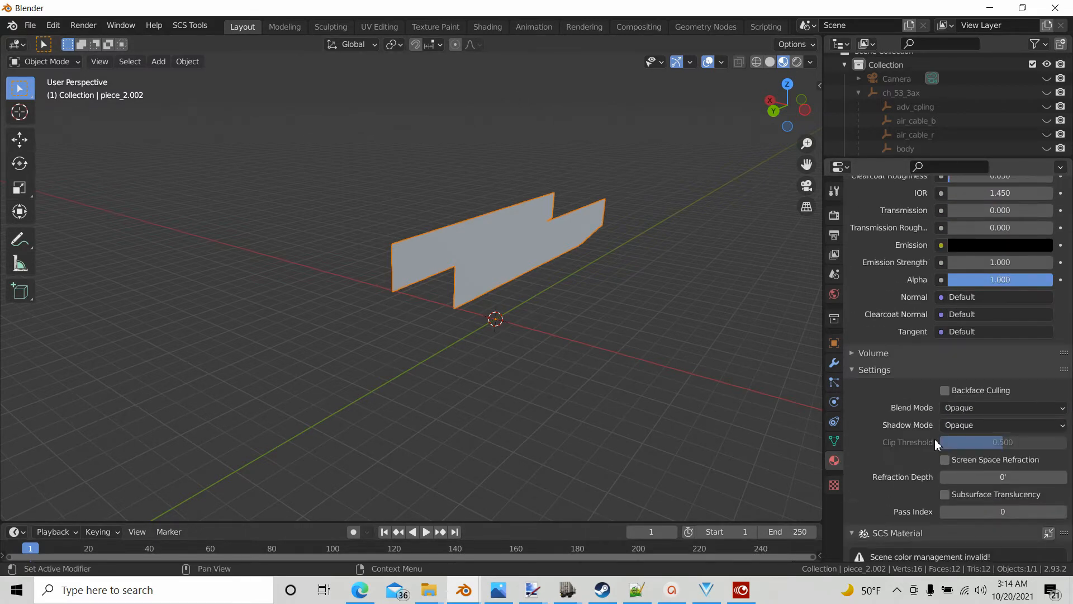
scroll(937, 441, "down", 6)
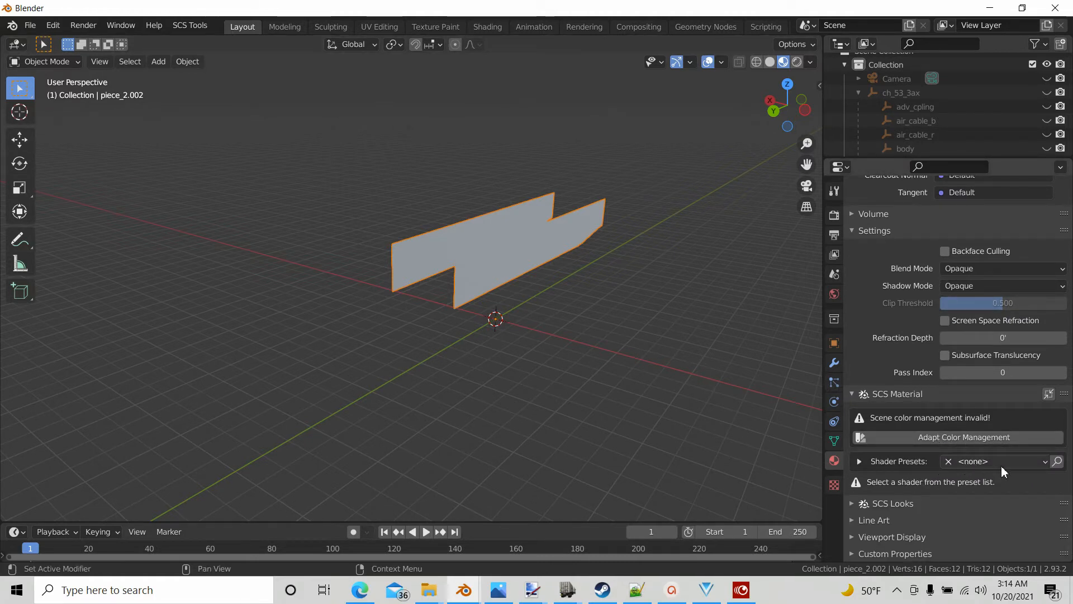
mouse_move(729, 384)
middle_mouse_down()
mouse_move(712, 367)
mouse_move(721, 372)
middle_mouse_up()
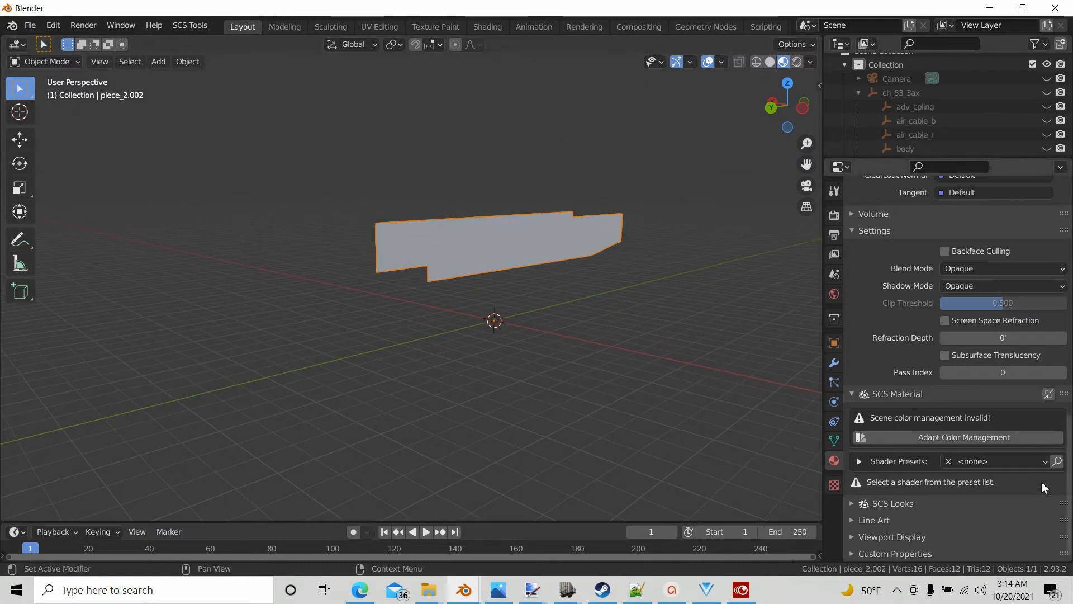
left_click(979, 460)
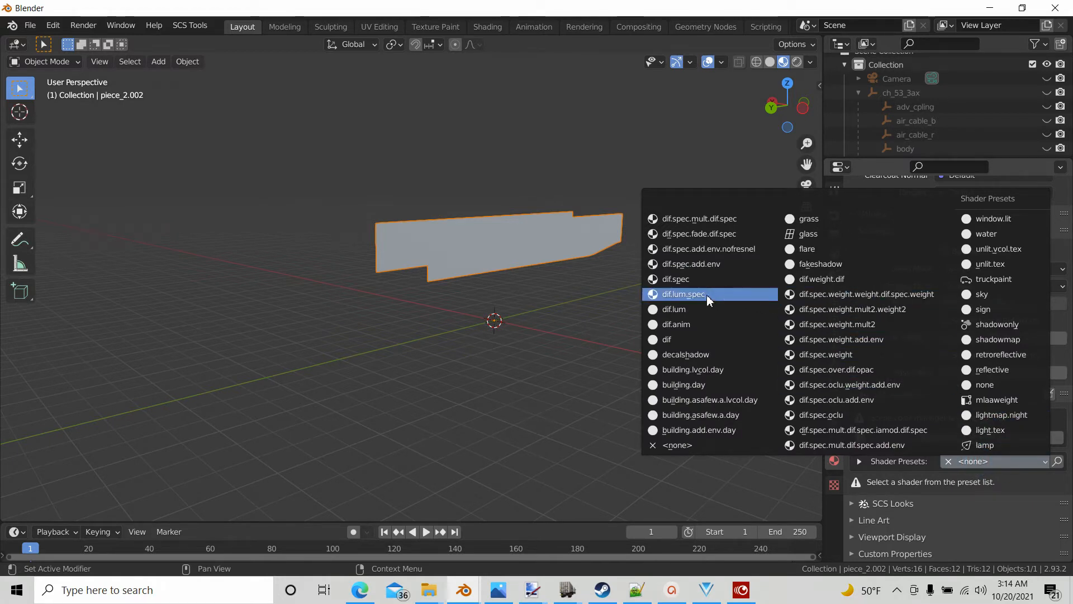
left_click(675, 280)
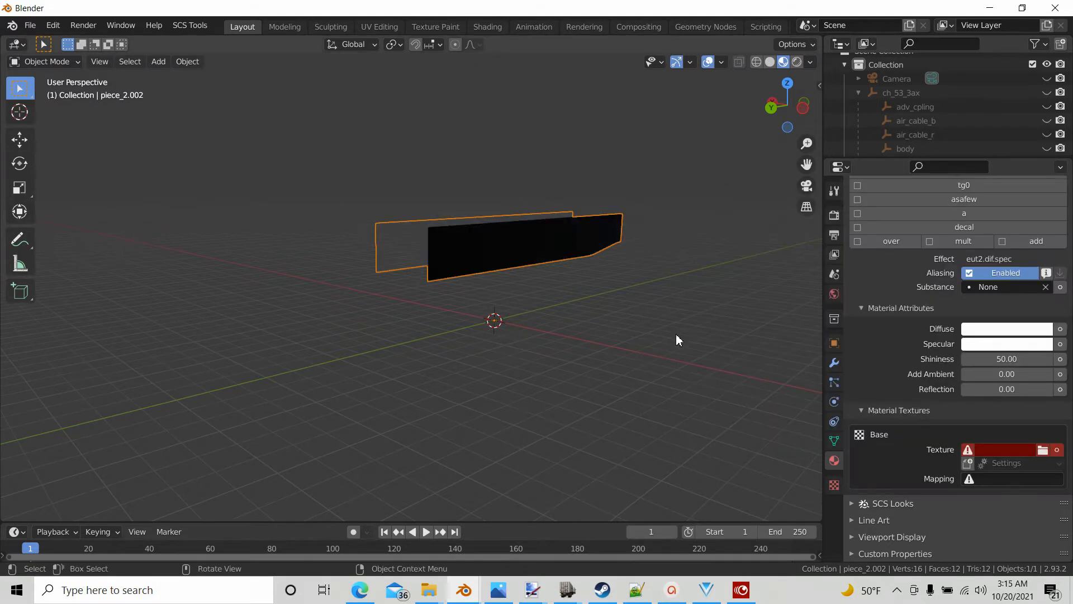
Enable the decal and over flavors on the mat_decal shader of the separated side panels.
middle_click_drag(695, 438, 548, 380)
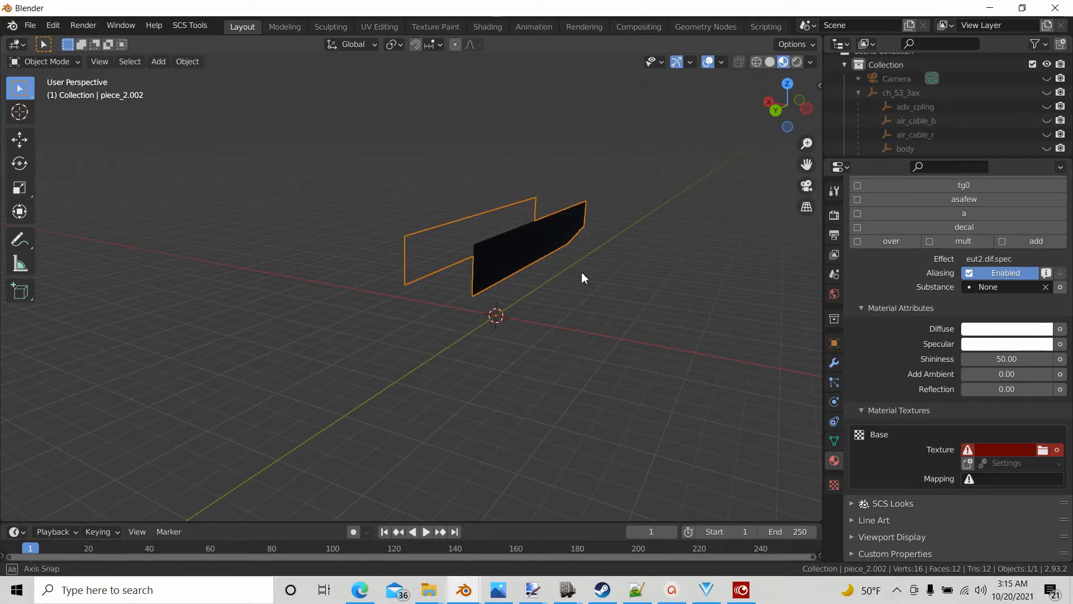
middle_click_drag(582, 276, 466, 250)
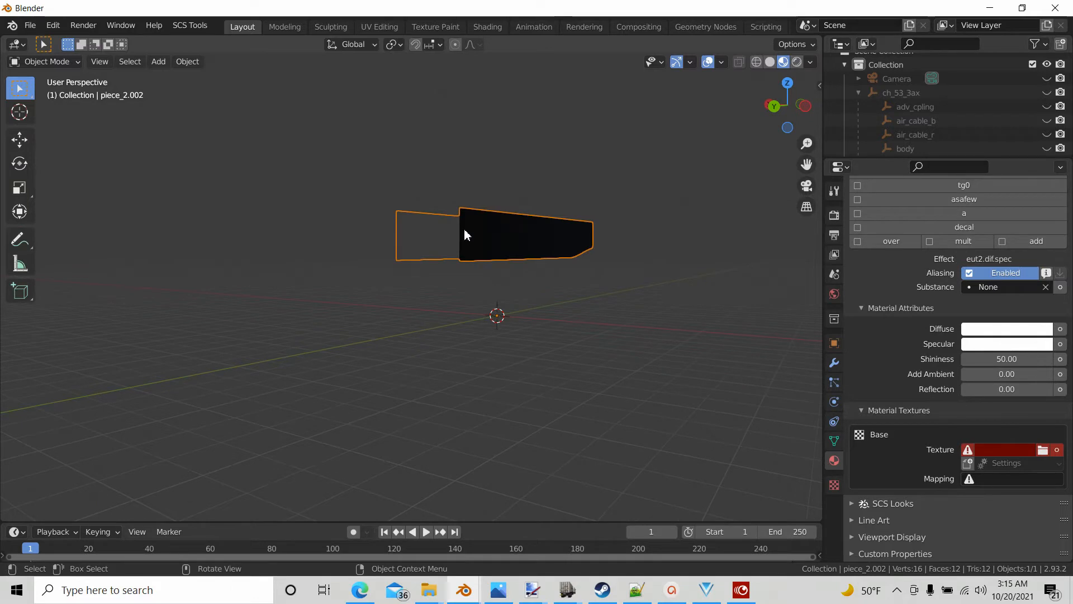
mouse_move(675, 341)
middle_mouse_down()
mouse_move(647, 378)
mouse_move(664, 352)
middle_mouse_up()
scroll(999, 246, "up", 5)
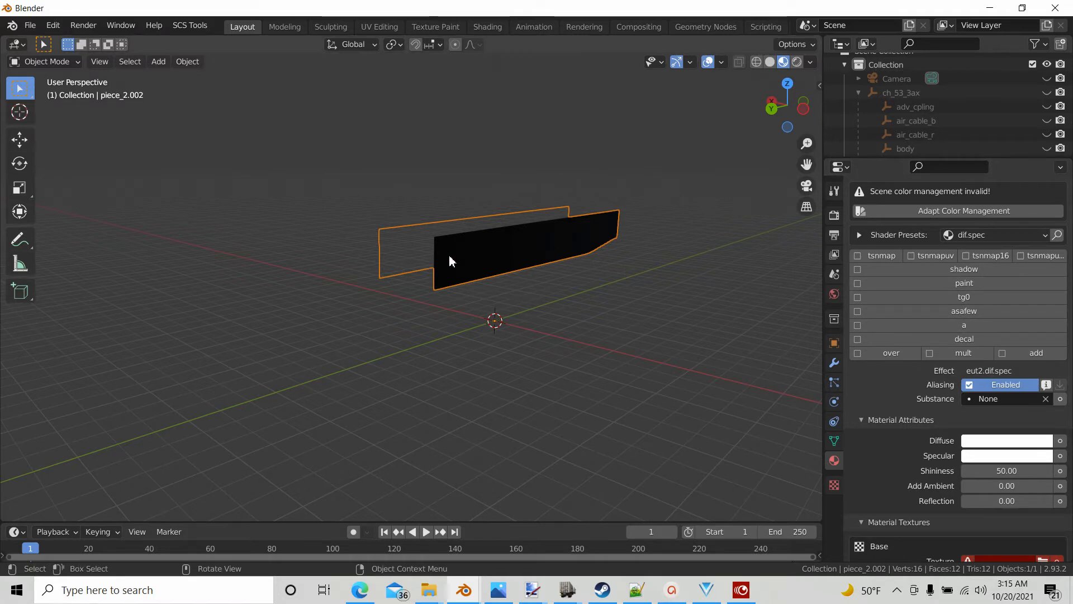
left_click(857, 339)
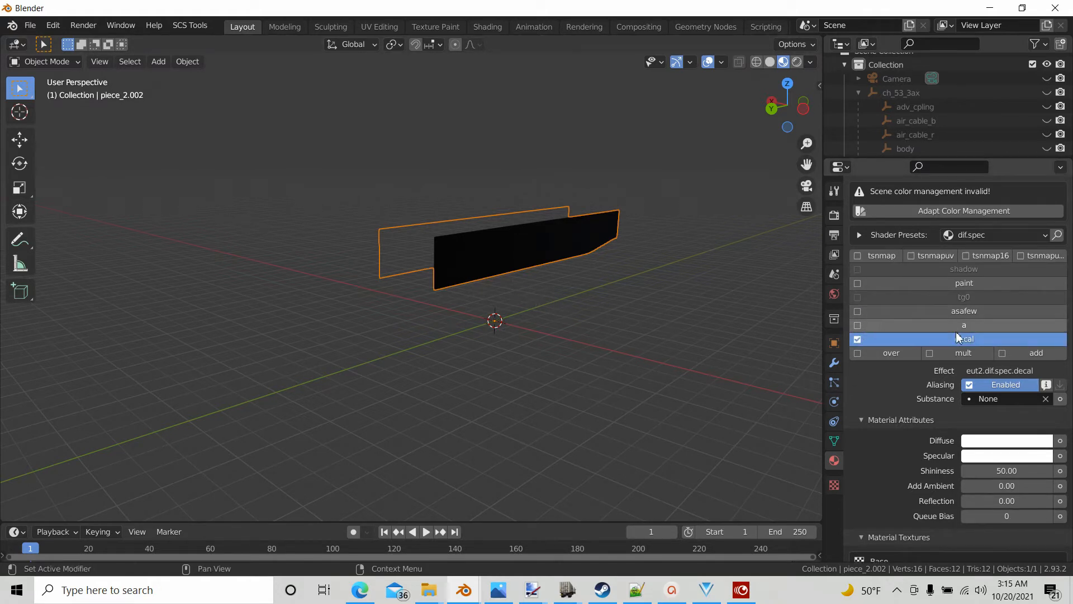
left_click(858, 354)
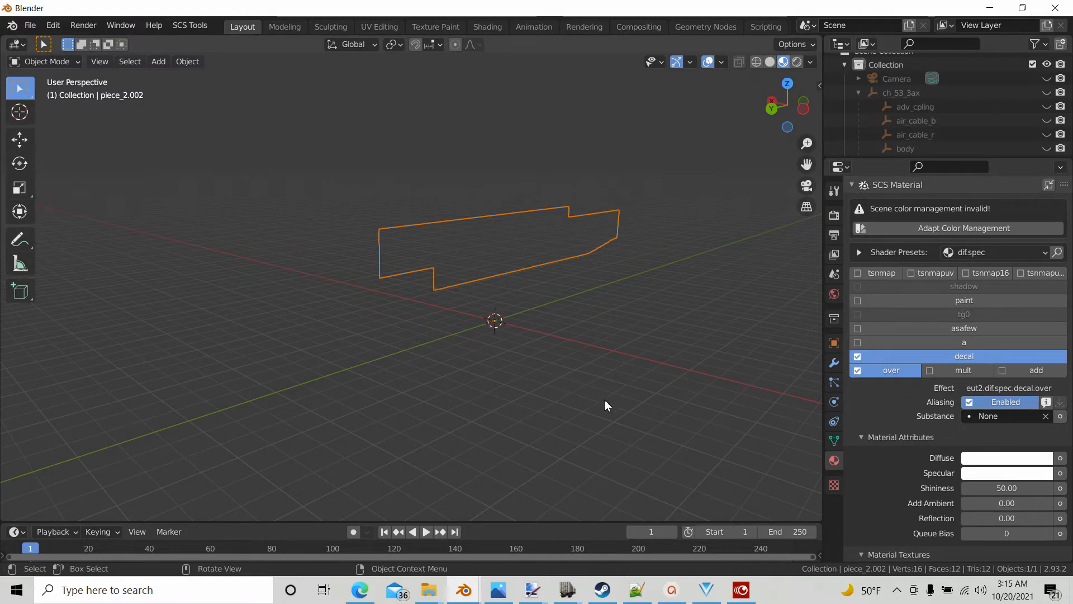
Enlarge the Outliner and reselect piece_2.002 in its object list.
mouse_move(598, 395)
middle_mouse_down()
mouse_move(618, 407)
mouse_move(692, 407)
mouse_move(592, 394)
middle_mouse_up()
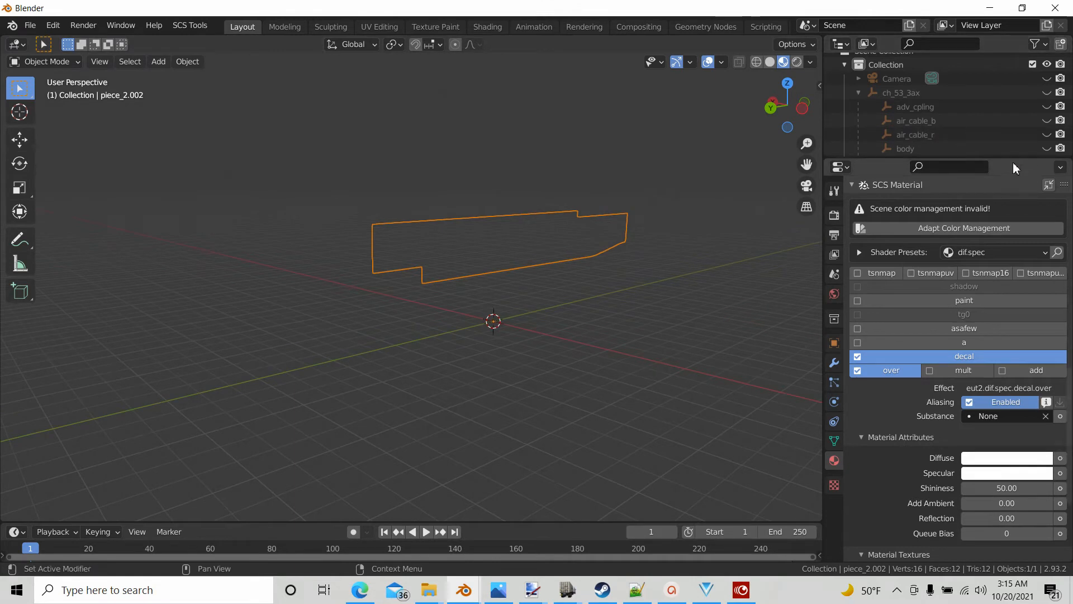
left_click_drag(1004, 156, 1012, 309)
scroll(965, 175, "down", 6)
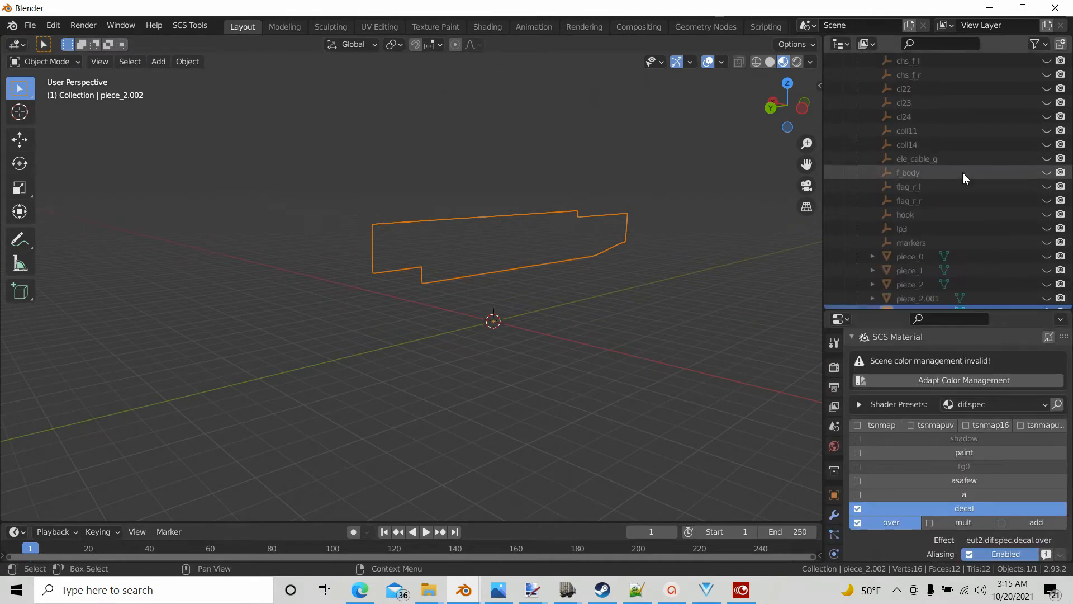
middle_click_drag(471, 262, 548, 235)
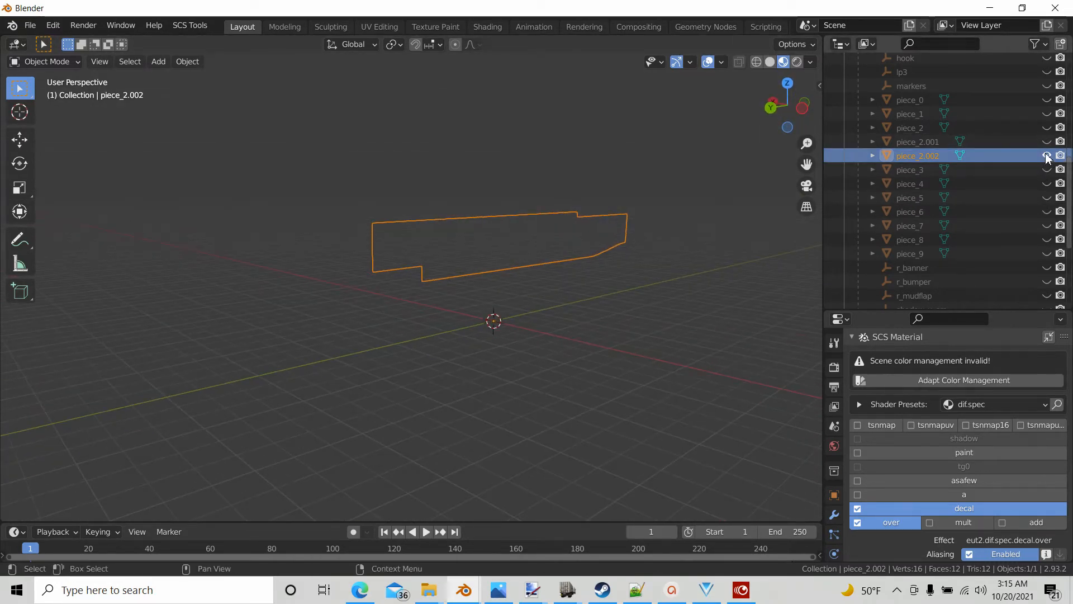
key("h")
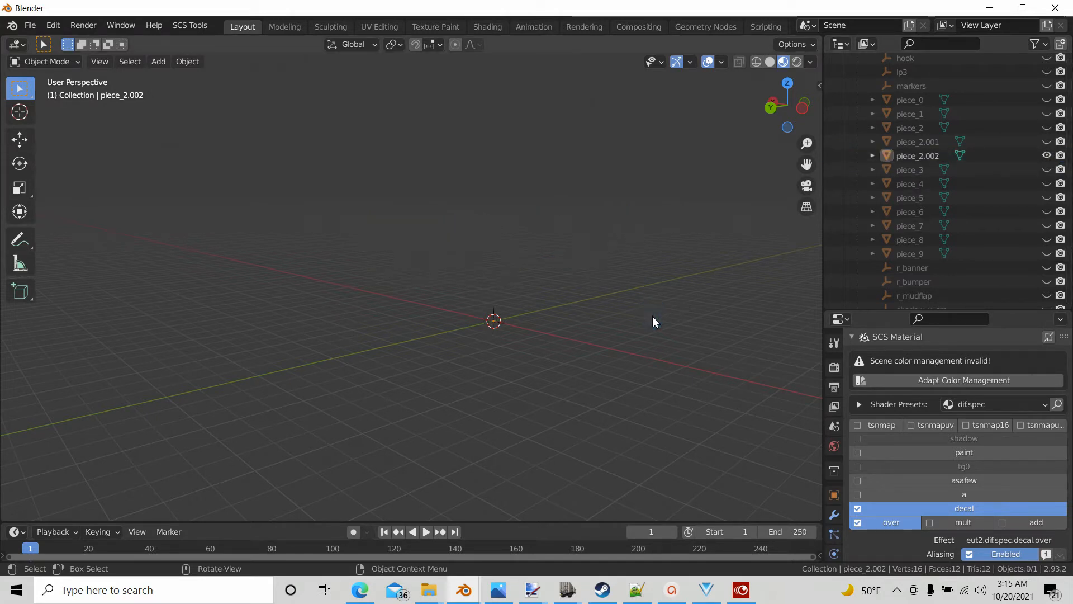
middle_click_drag(526, 335, 554, 330)
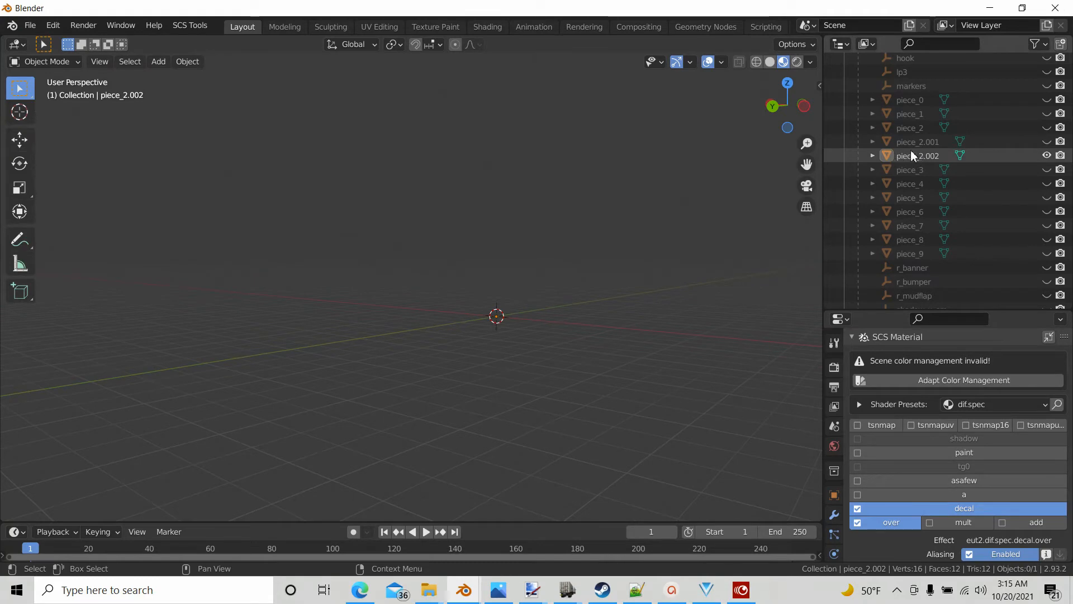
mouse_move(378, 302)
middle_mouse_down()
mouse_move(469, 378)
mouse_move(369, 366)
mouse_move(375, 316)
middle_mouse_up()
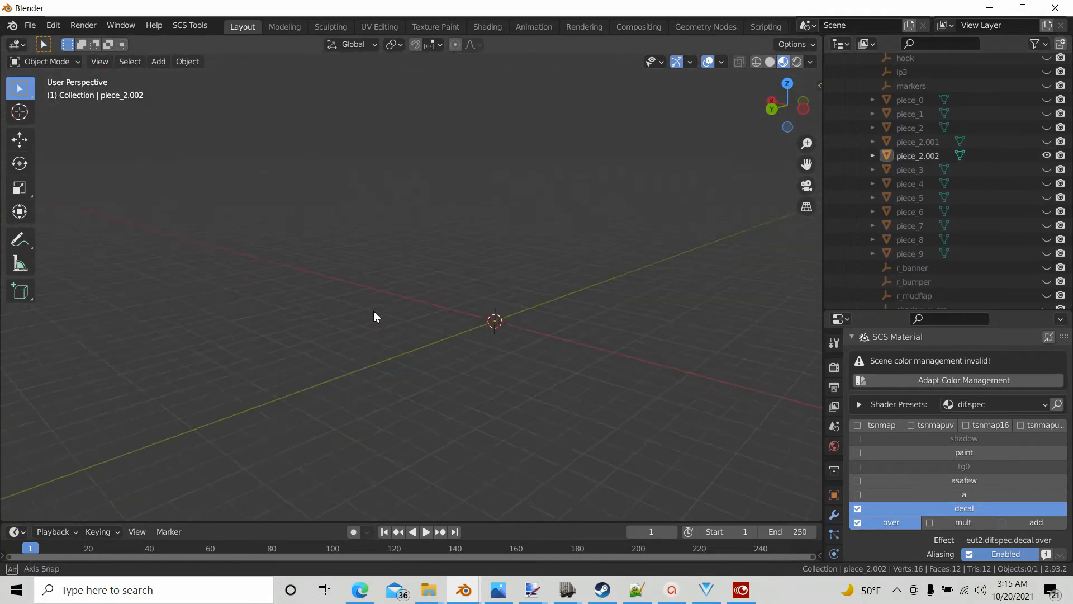
left_click(903, 156)
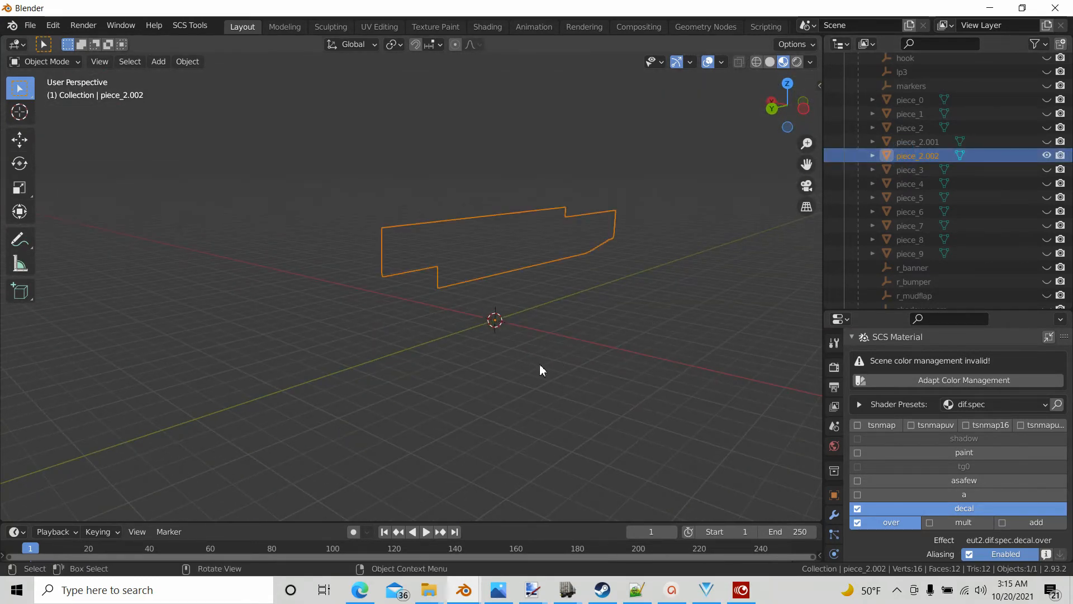
Set the mapping of mat_decal's Base texture to UV_1.
scroll(540, 369, "down", 3)
scroll(895, 483, "down", 15)
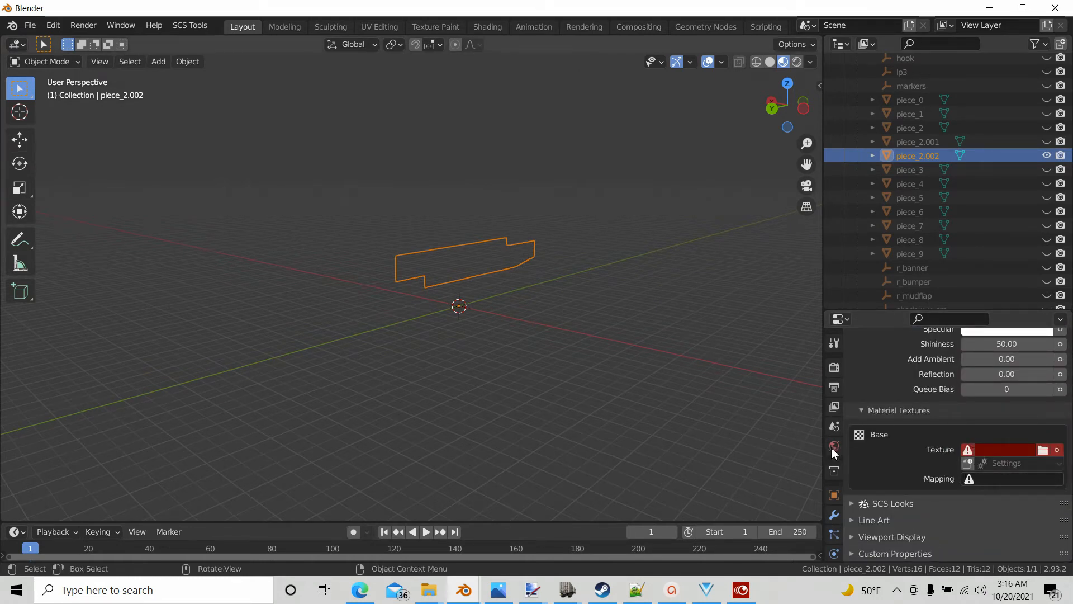
left_click(1001, 482)
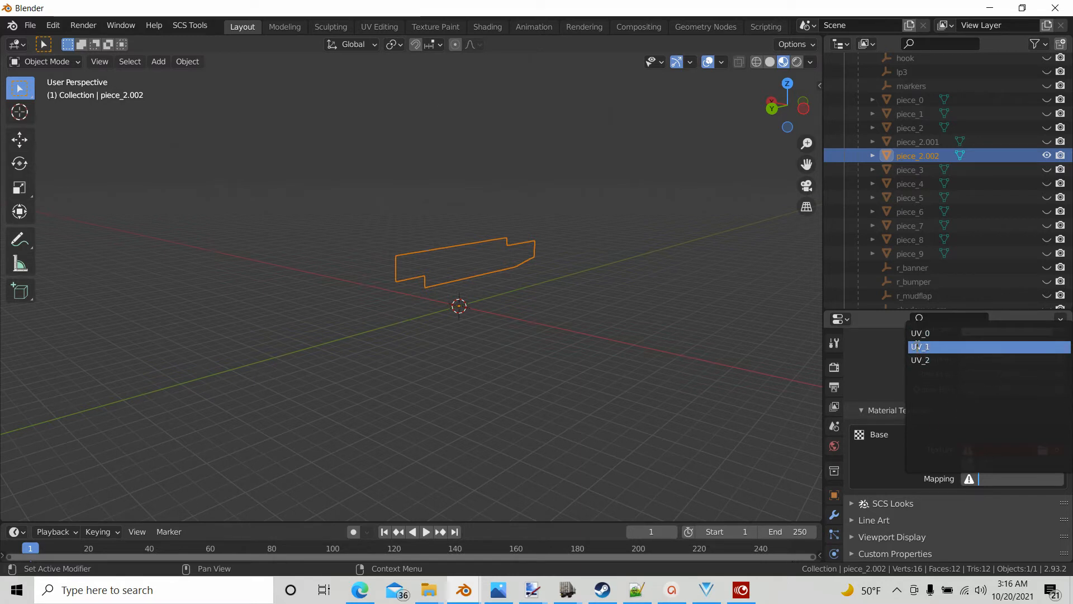
left_click(922, 347)
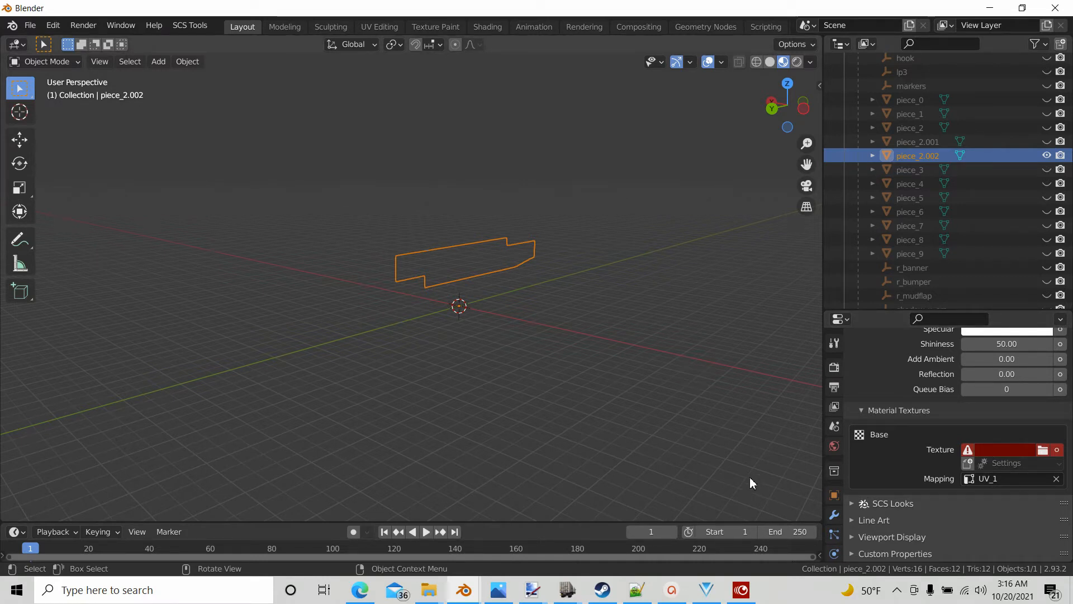
Switch piece_2.002 to the UV Editing workspace and frame both side panels closely in its 3D view.
middle_click_drag(433, 359, 414, 384)
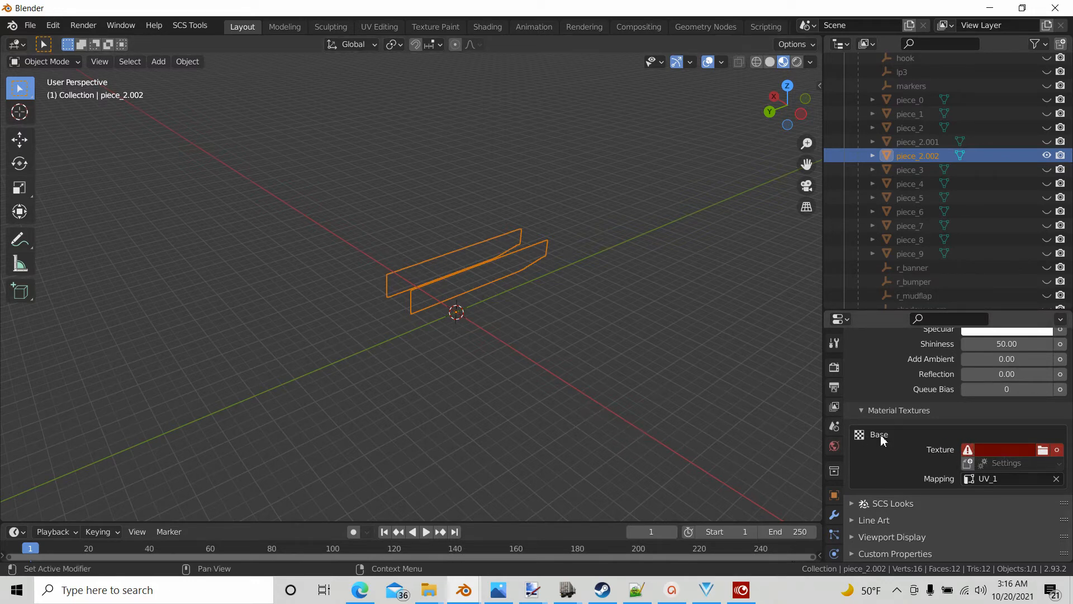
scroll(488, 323, "up", 4)
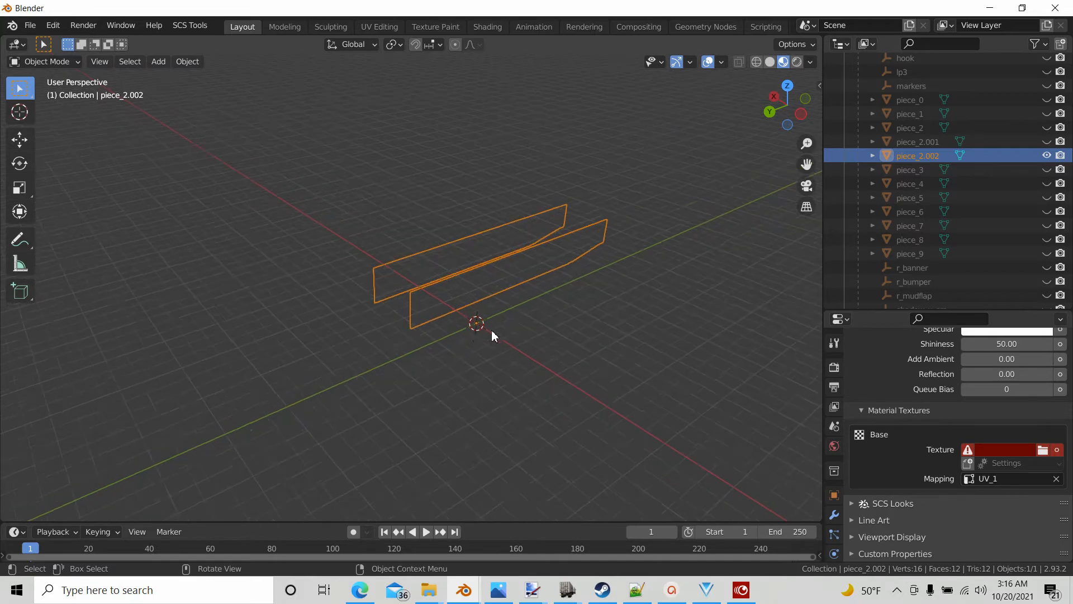
middle_click_drag(530, 393, 550, 397)
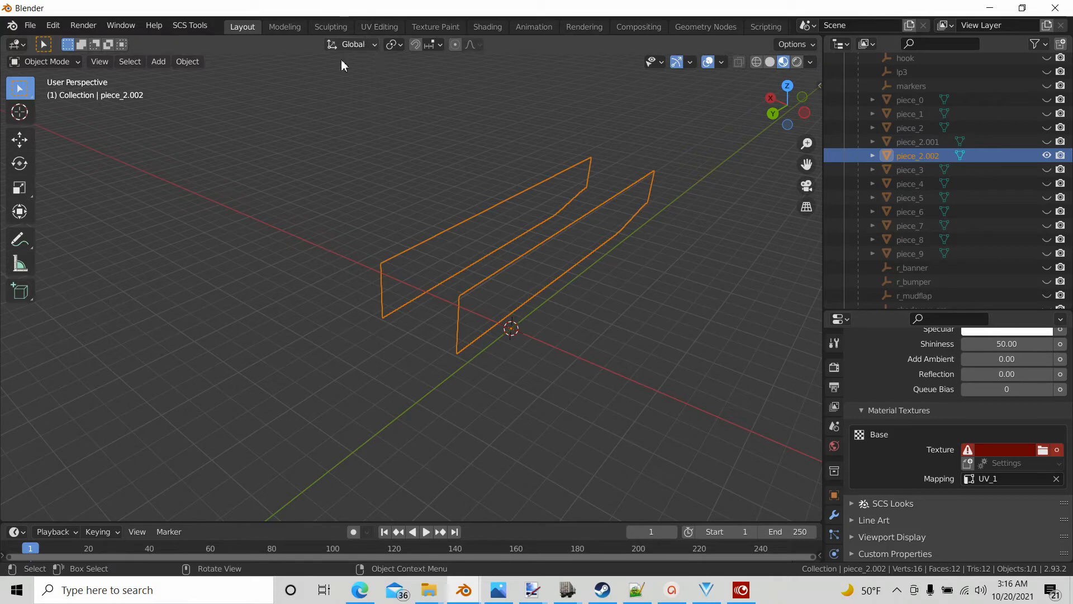
middle_click_drag(518, 237, 598, 250)
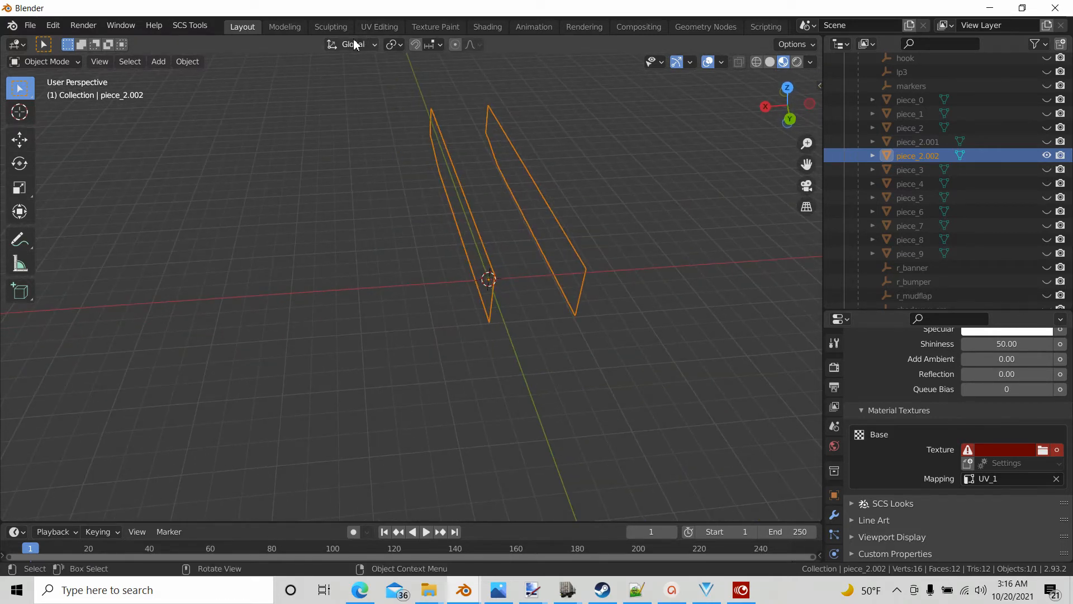
left_click(384, 26)
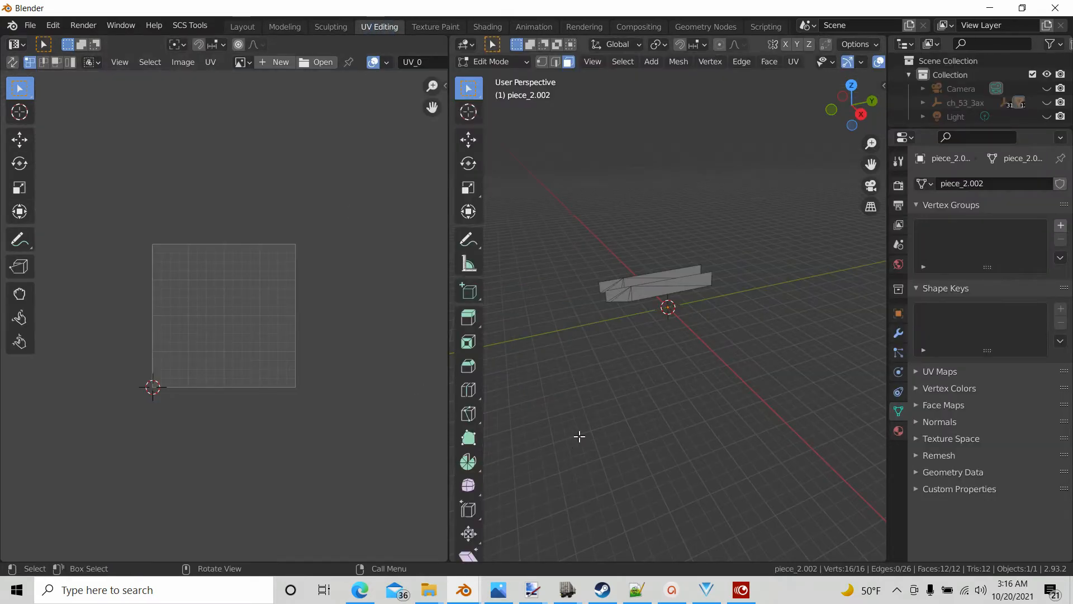
middle_click_drag(579, 436, 585, 412)
scroll(585, 411, "up", 2)
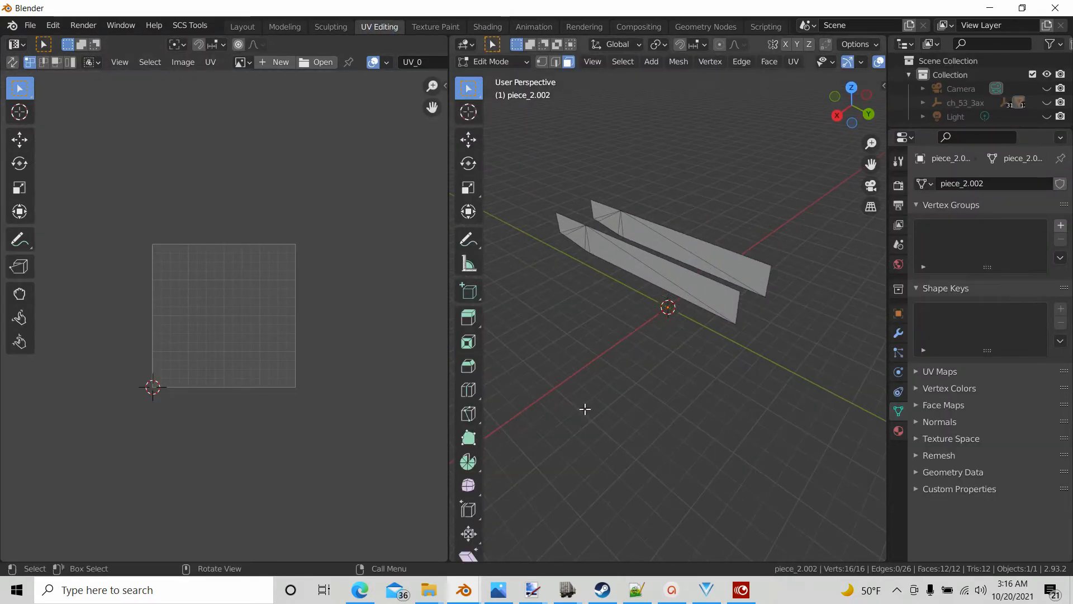
scroll(584, 409, "up", 2)
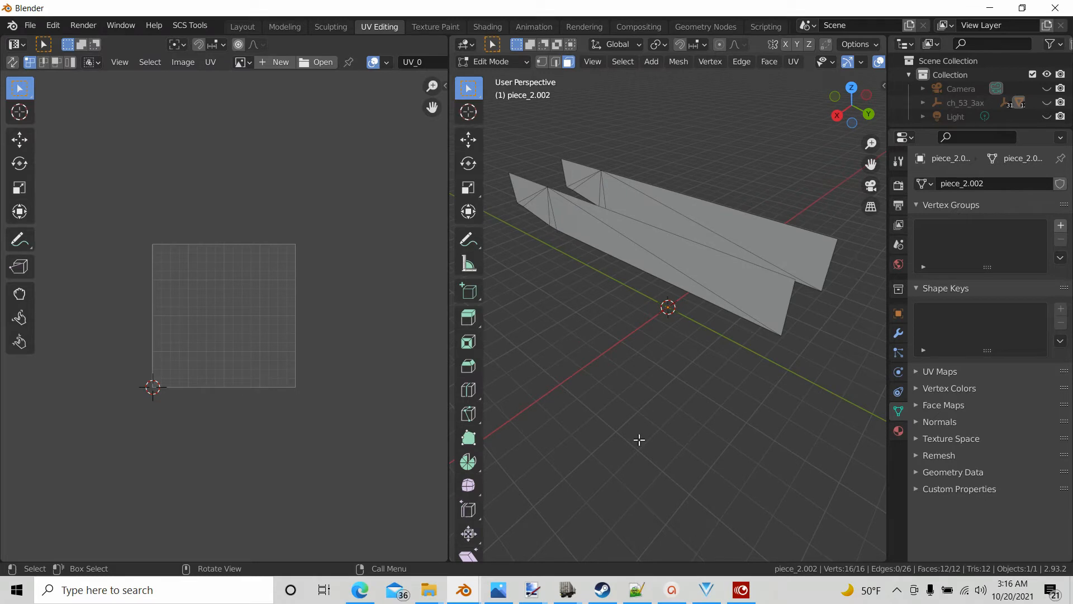
Turn on X-ray display and box-select all faces of the side panel on the negative X side.
middle_click_drag(639, 440, 766, 126)
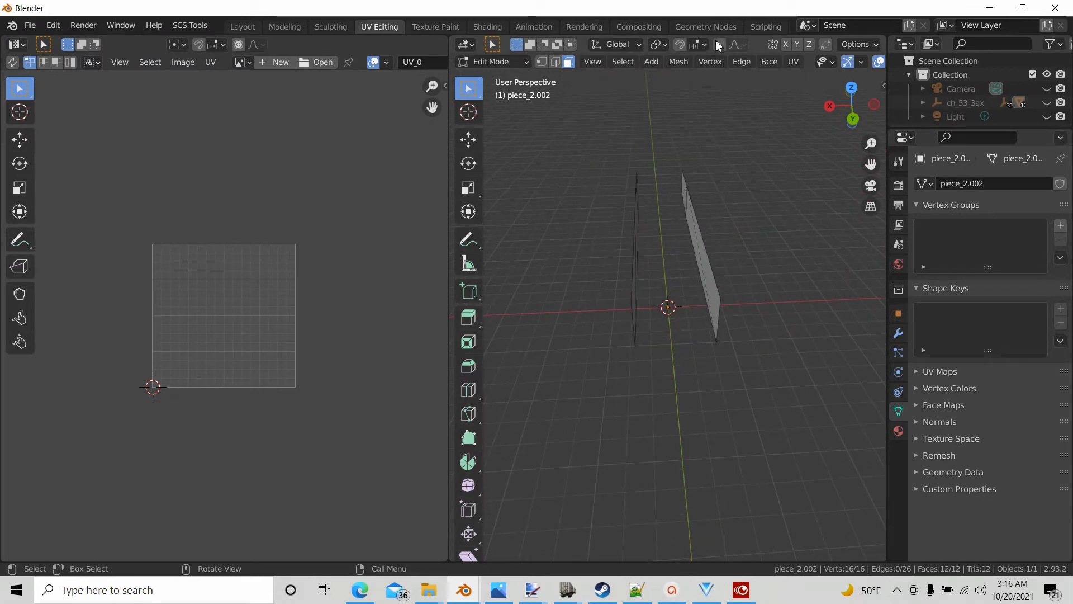
scroll(724, 62, "down", 2)
scroll(724, 62, "down", 3)
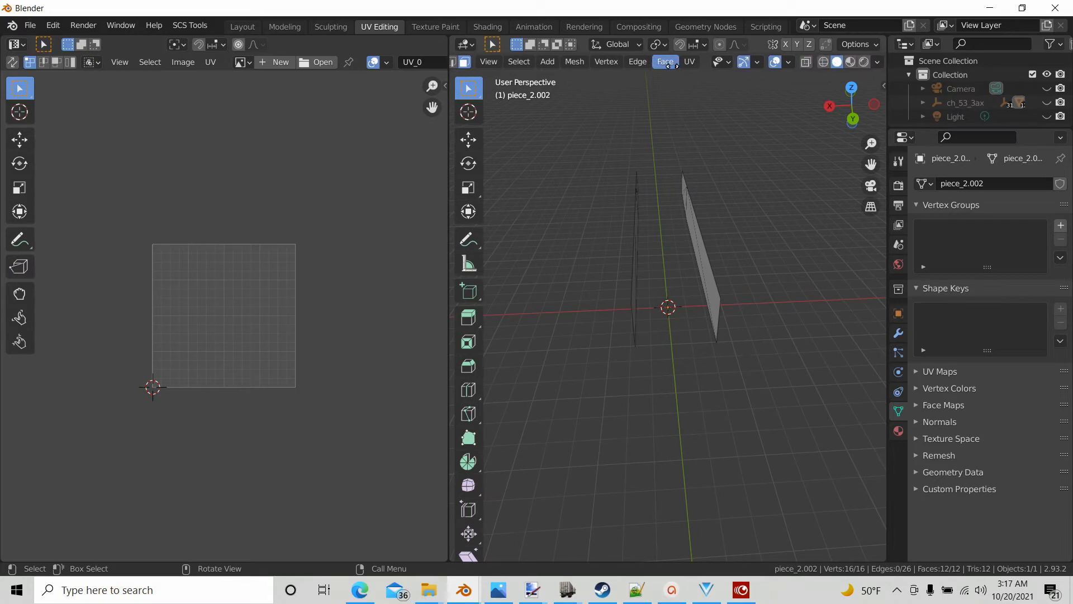
left_click(807, 62)
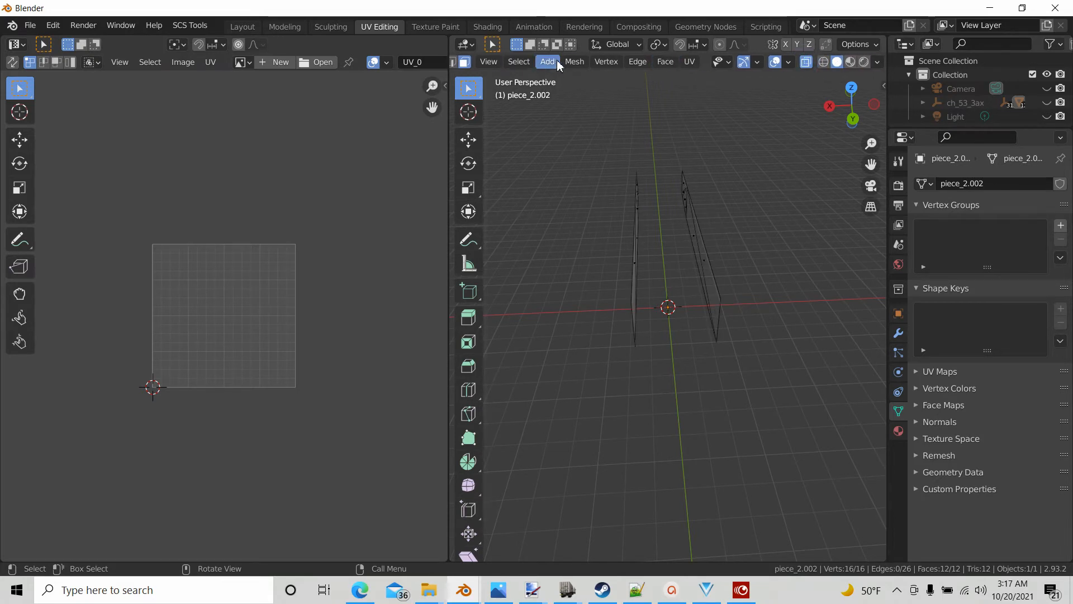
scroll(550, 62, "up", 5)
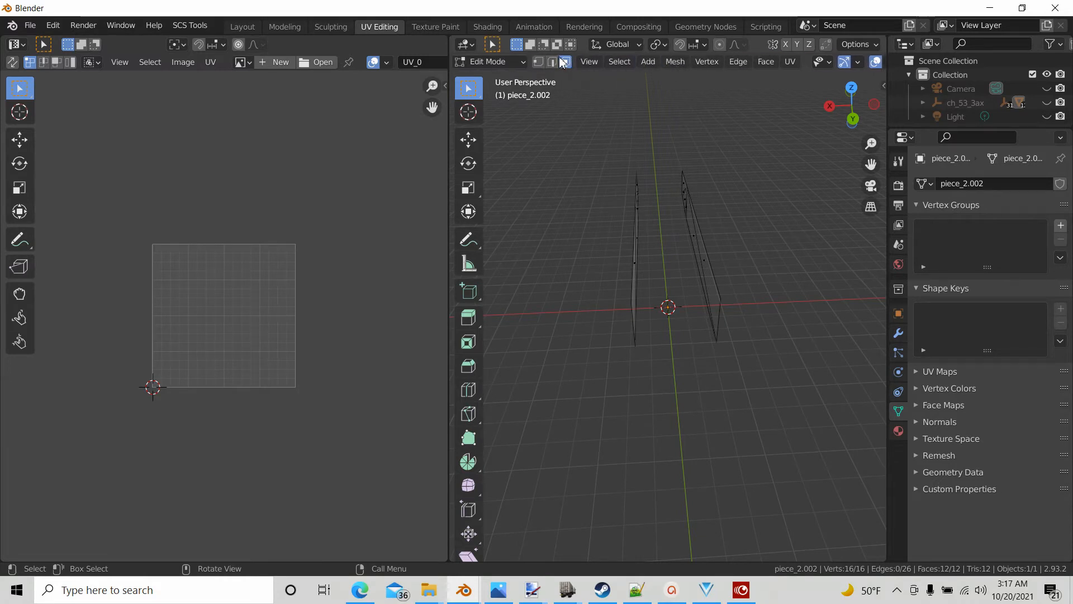
middle_click_drag(736, 381, 727, 390)
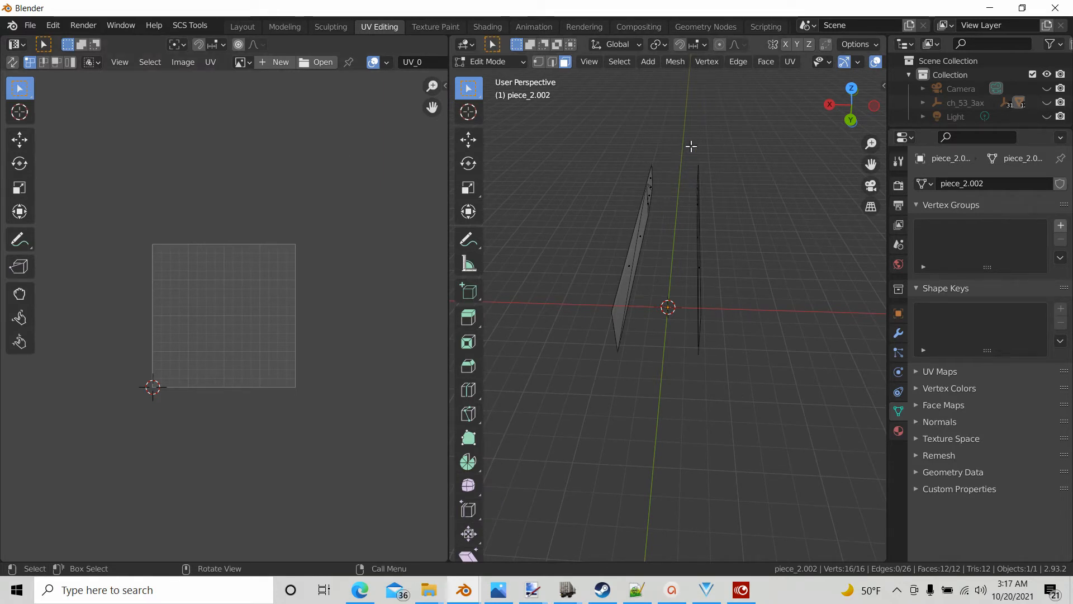
left_click_drag(683, 145, 761, 442)
mouse_move(762, 441)
middle_mouse_down()
mouse_move(668, 412)
mouse_move(666, 384)
mouse_move(790, 420)
mouse_move(828, 445)
mouse_move(781, 439)
middle_mouse_up()
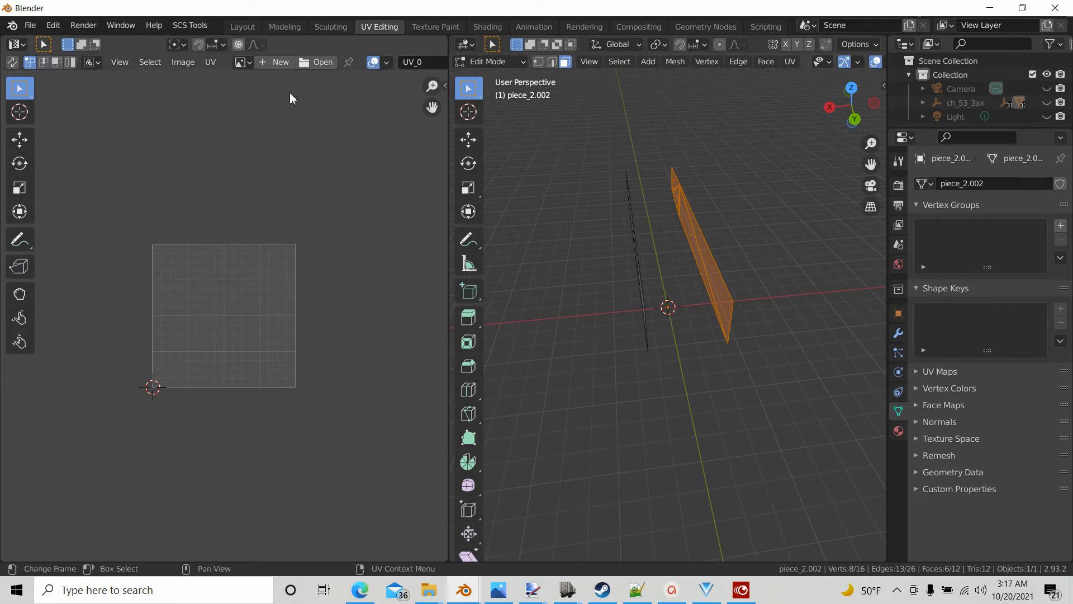
Start opening an image in the UV editor and browse to the freightliner templates folder under Documents\blender.
left_click(305, 62)
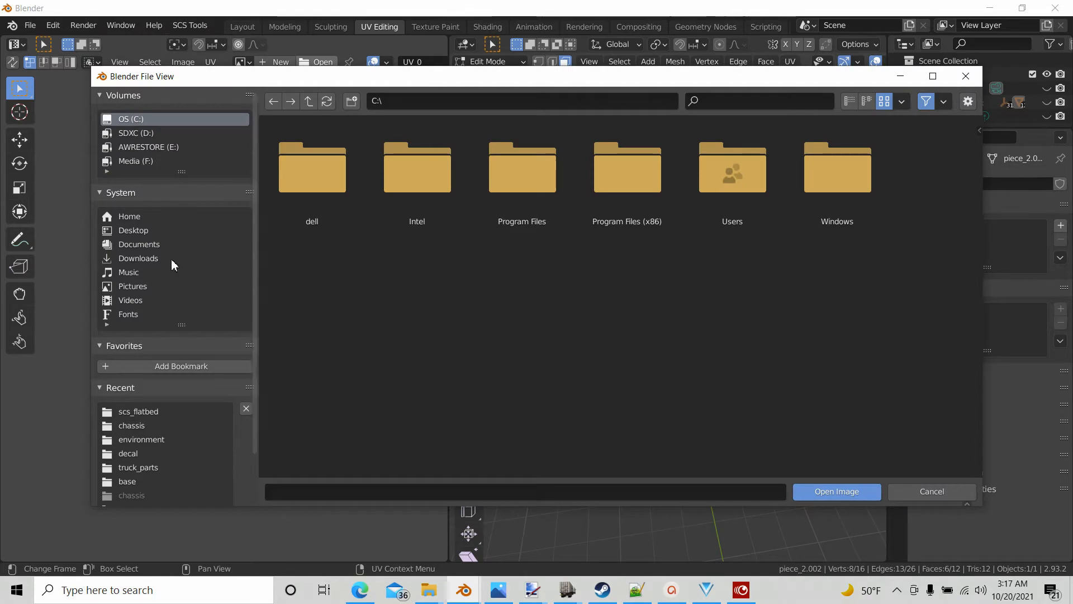
left_click(138, 243)
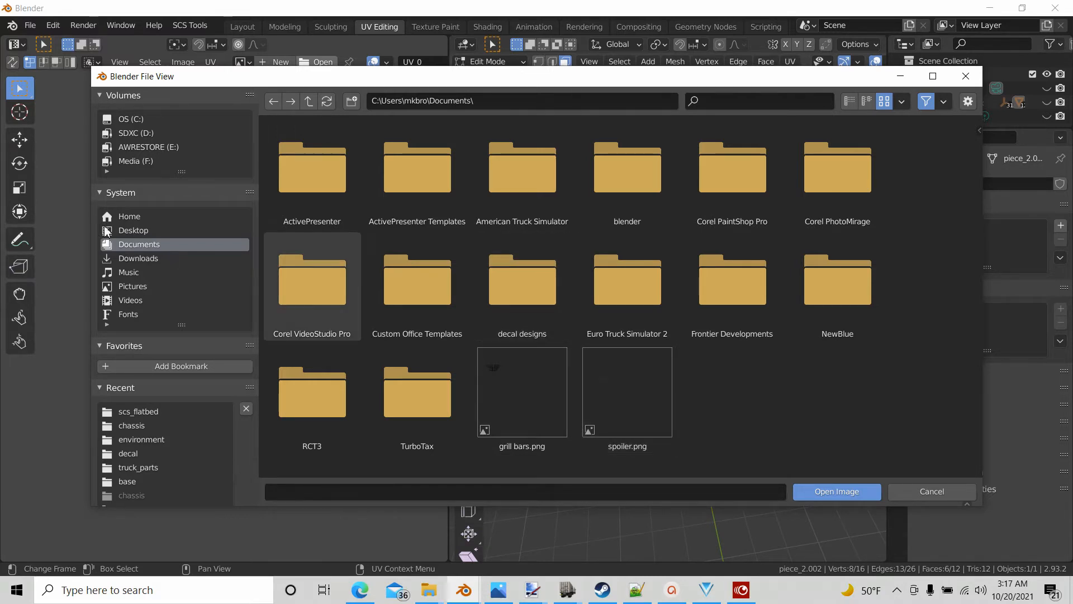
double_click(632, 186)
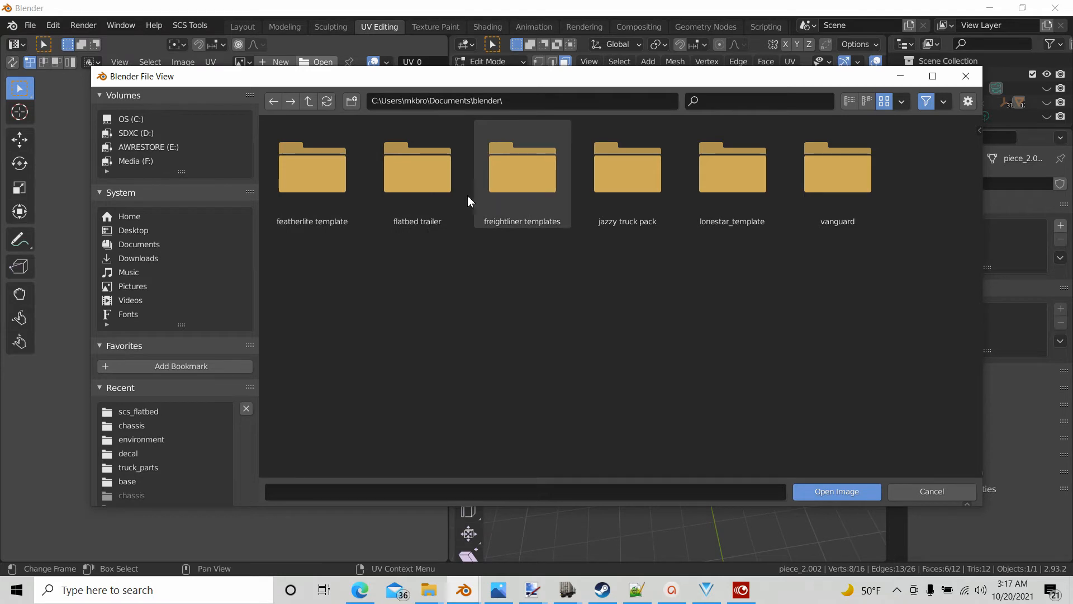
double_click(540, 182)
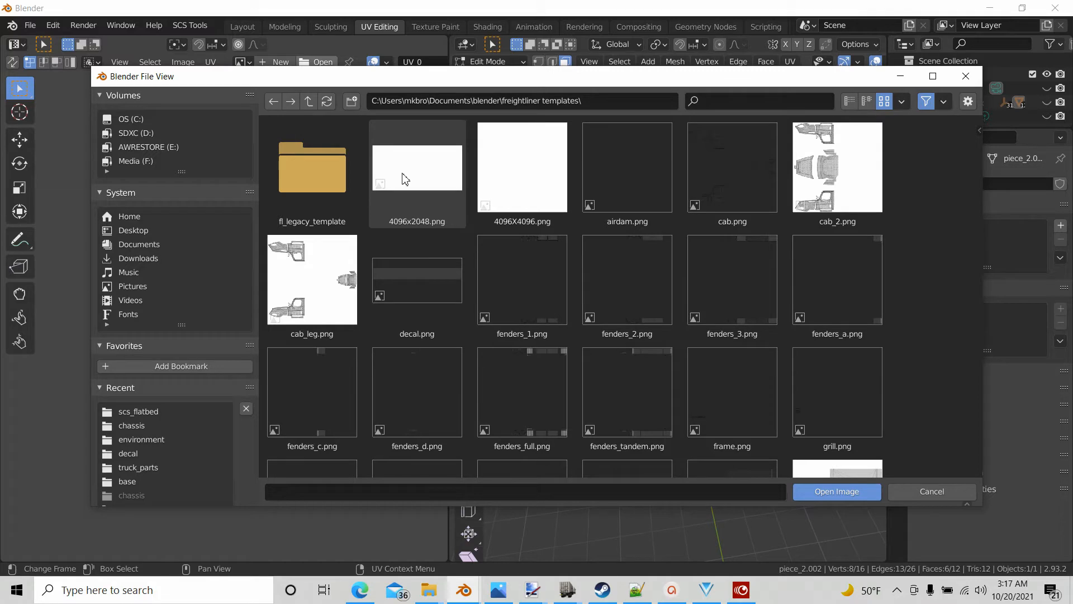
Switch to the color.dds image in paint.net and start a new image.
mouse_move(532, 591)
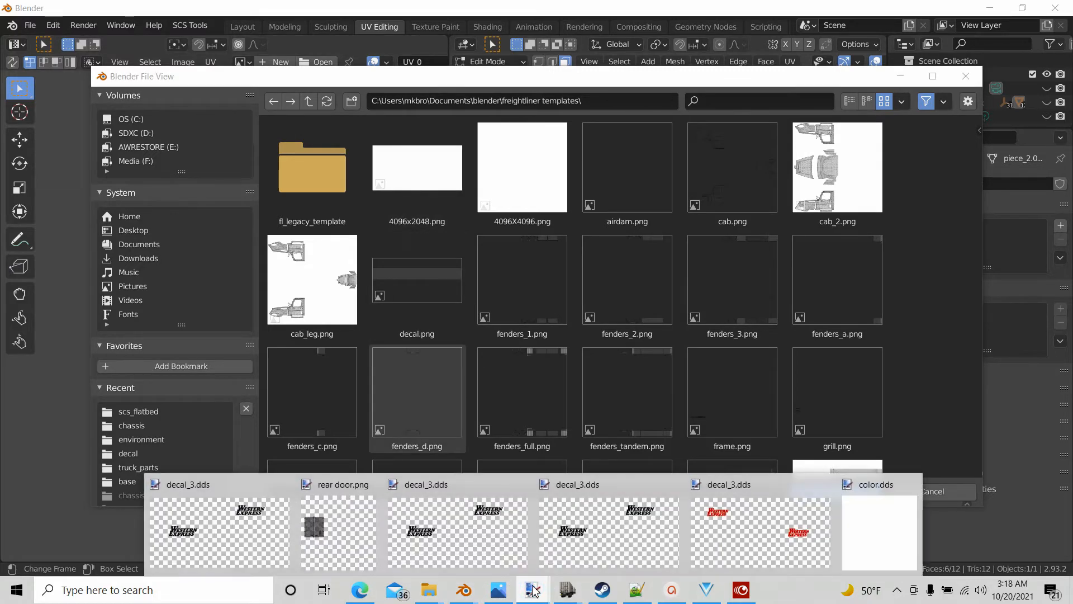
left_click(880, 525)
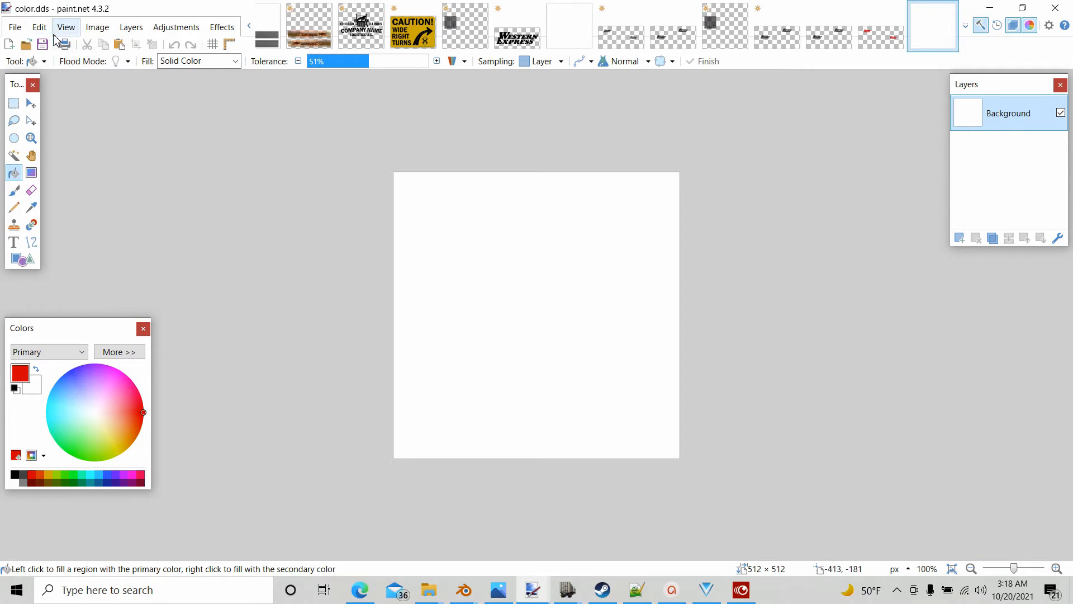
left_click(15, 27)
left_click(33, 46)
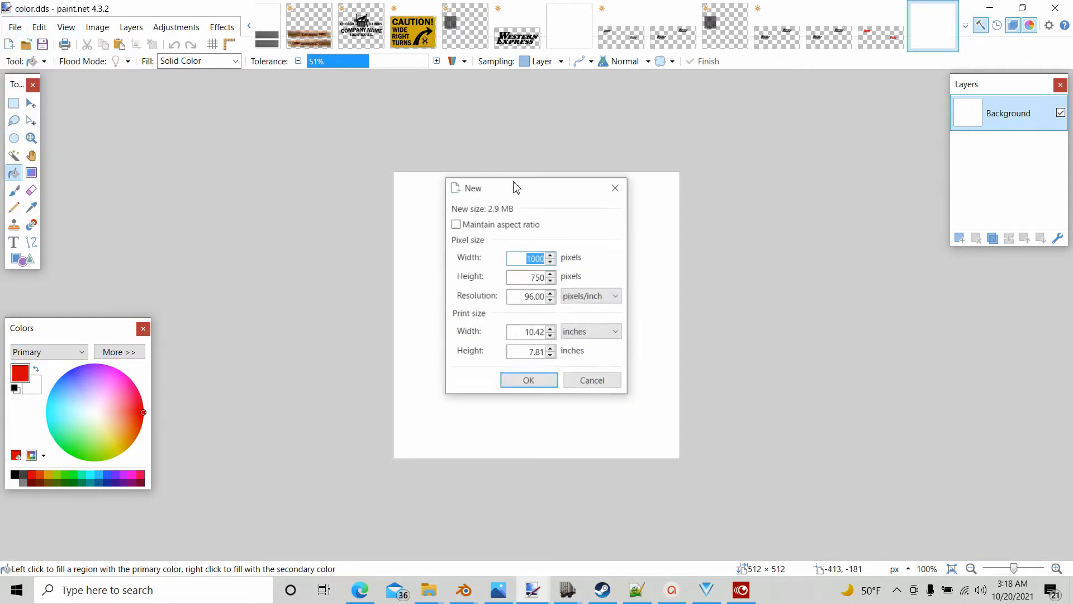
type("20")
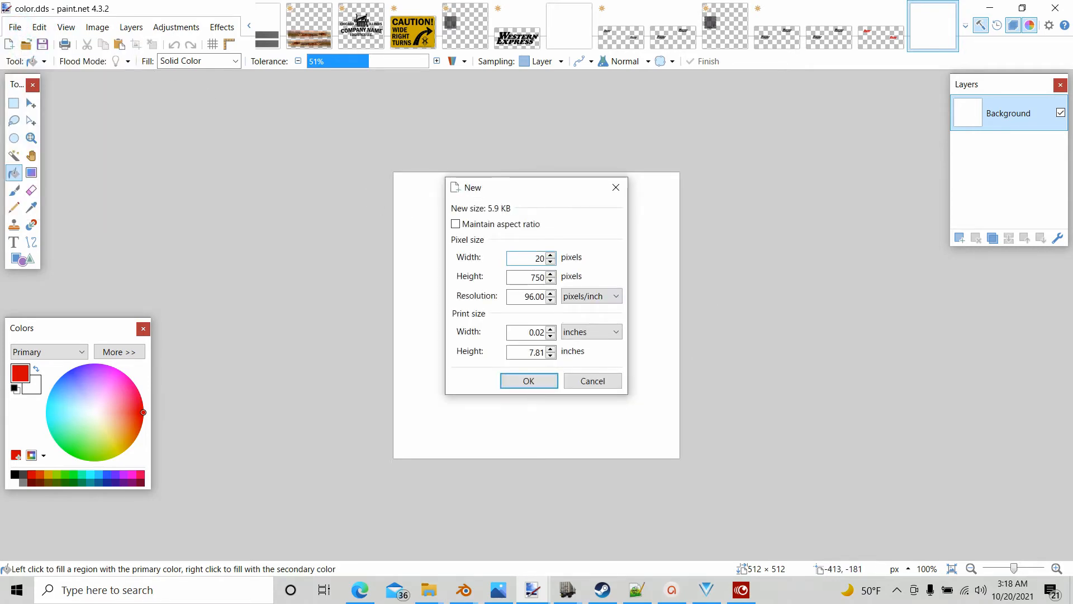
type("48")
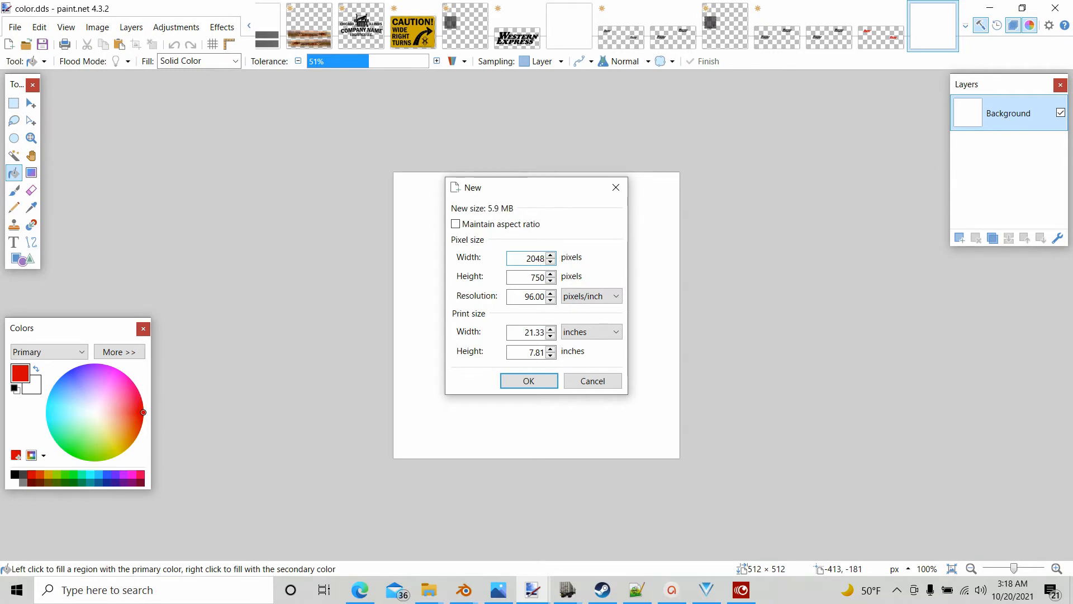
key("BackSpace")
key("BackSpace")
key("BackSpace")
key("BackSpace")
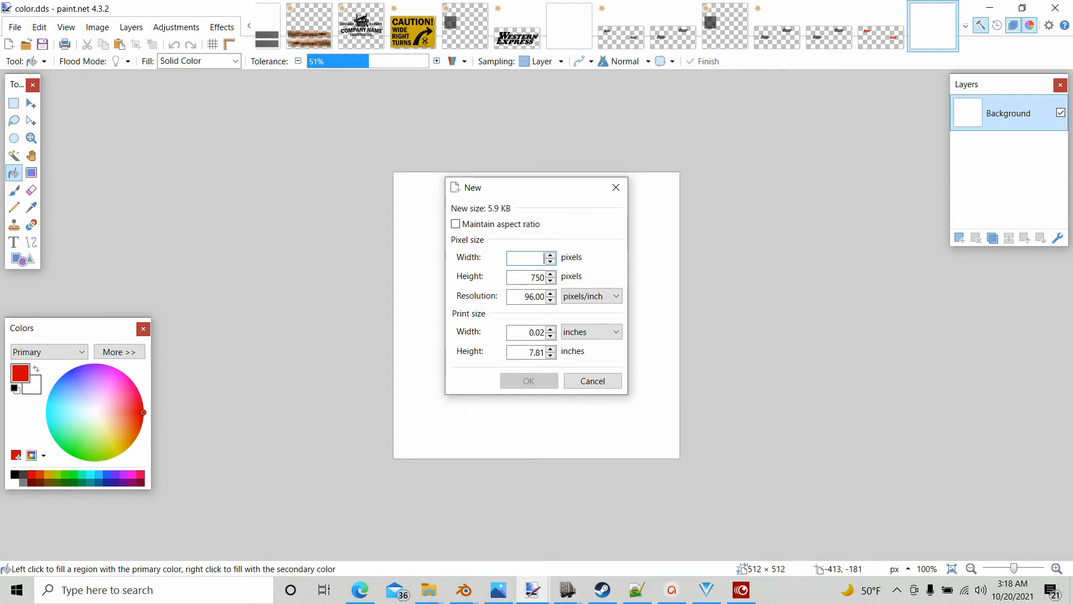
Create the blank image with a width of 4096 pixels and a height of 2048 pixels, and show the whole canvas.
type("4096")
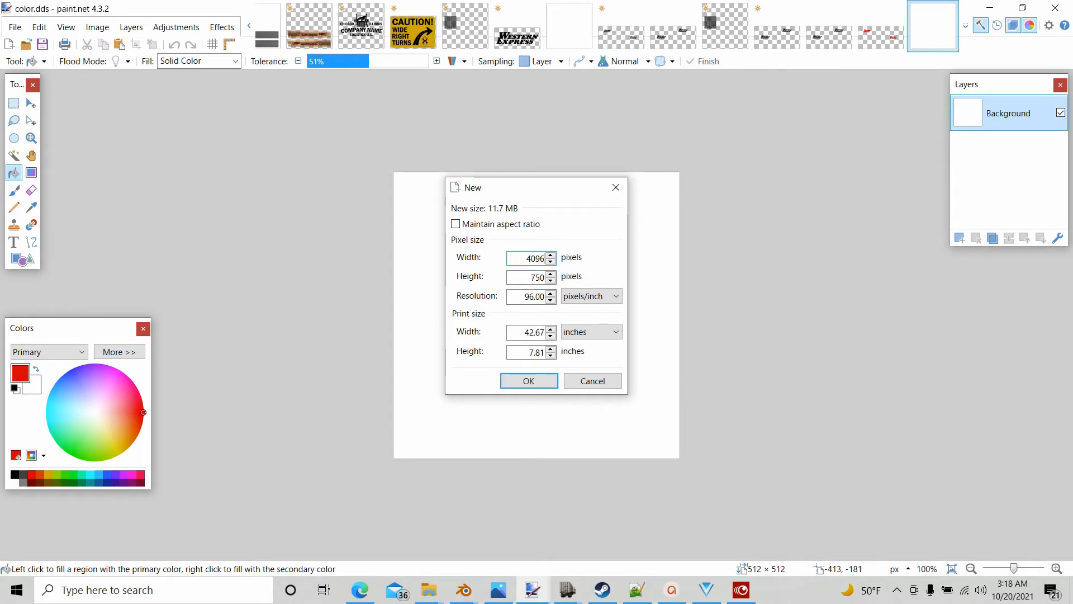
key("Tab")
type("2048")
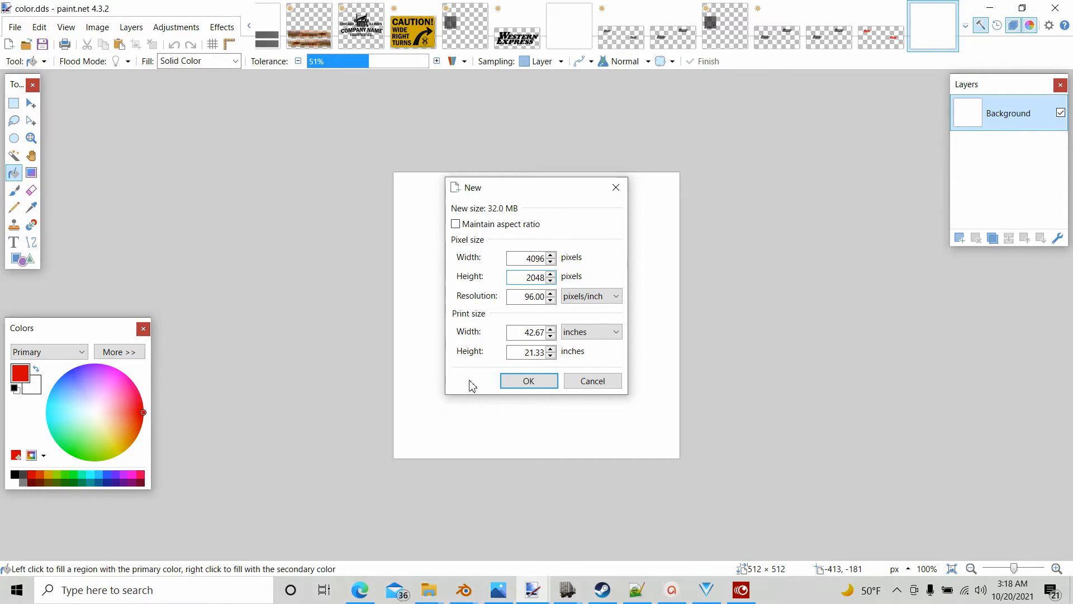
left_click(526, 380)
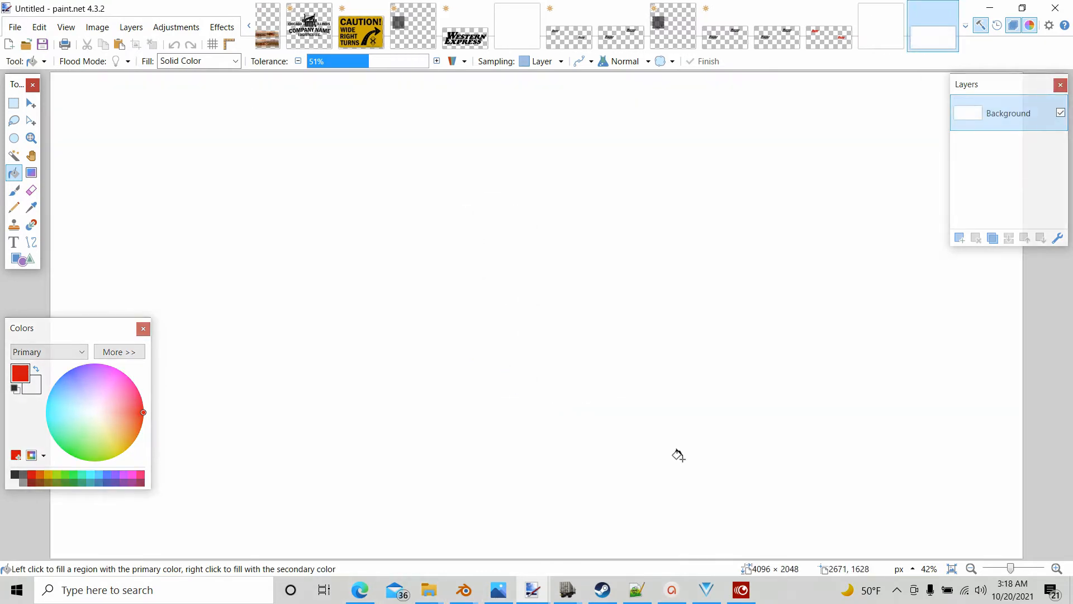
left_click(971, 569)
left_click(971, 569)
left_click(971, 568)
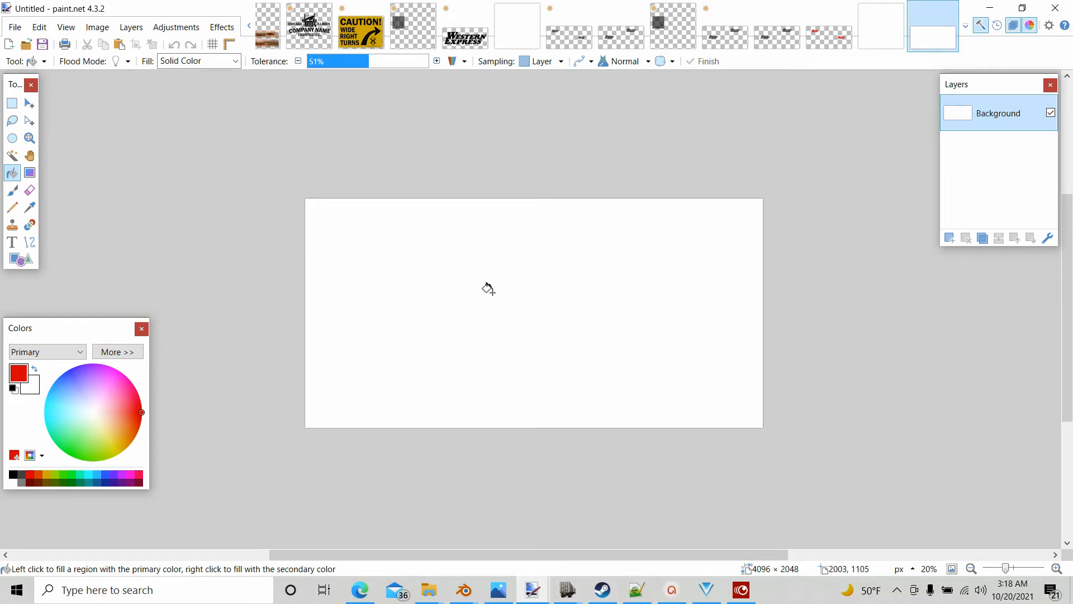
Switch back to Blender's file browser and open 4096x2048.png from the freightliner templates folder in the UV editor.
left_click(464, 592)
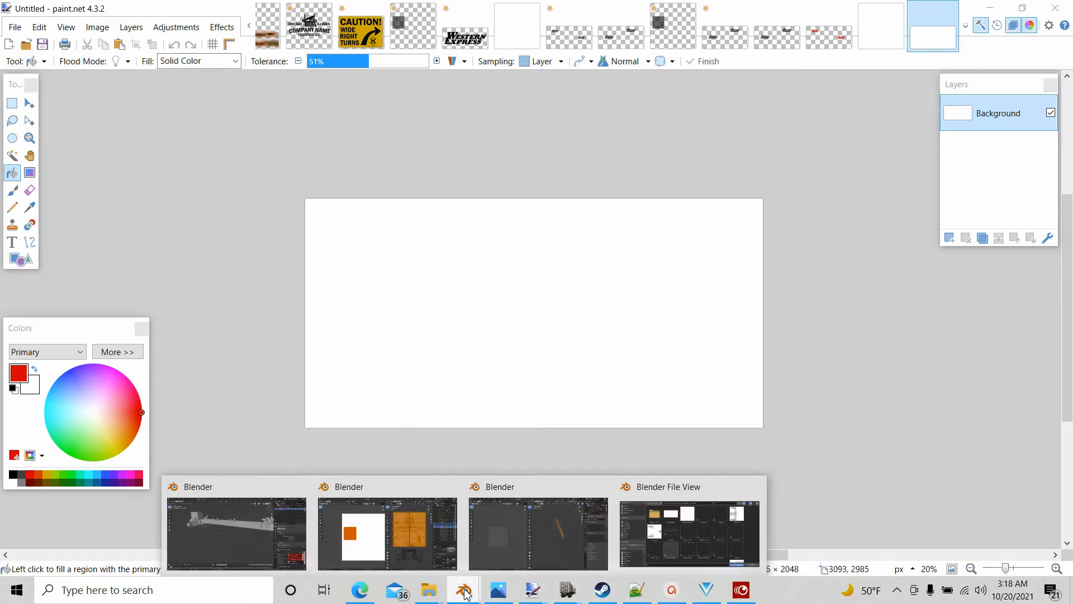
left_click(547, 538)
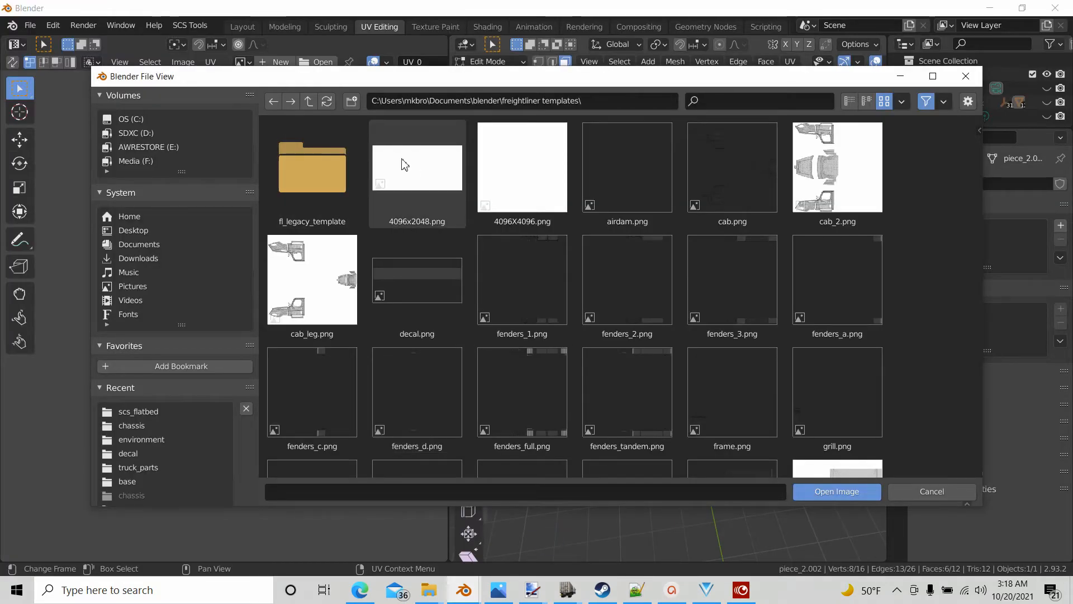
left_click(426, 170)
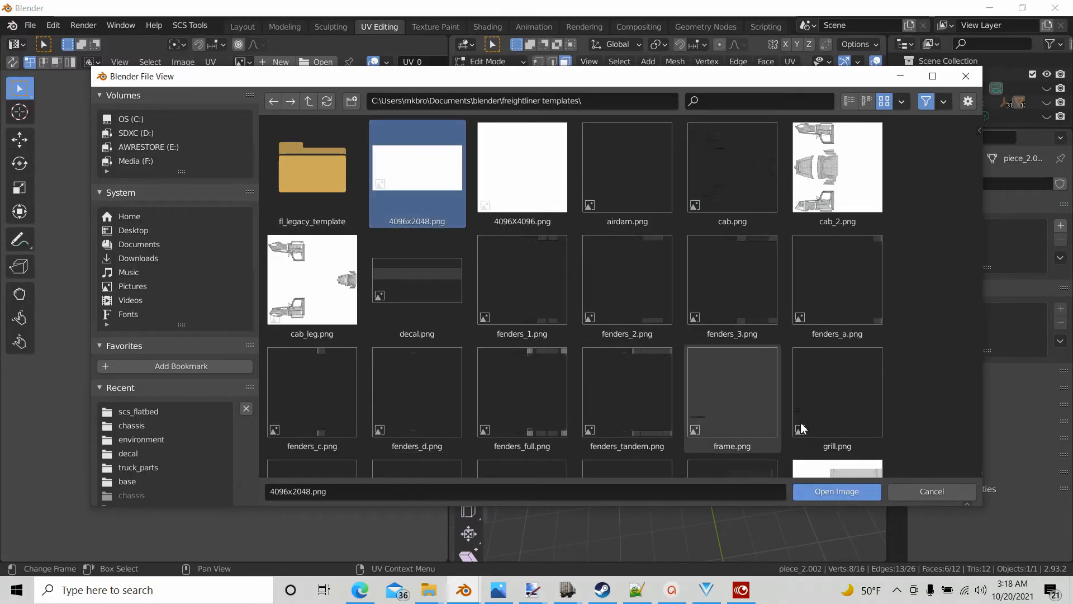
left_click(837, 492)
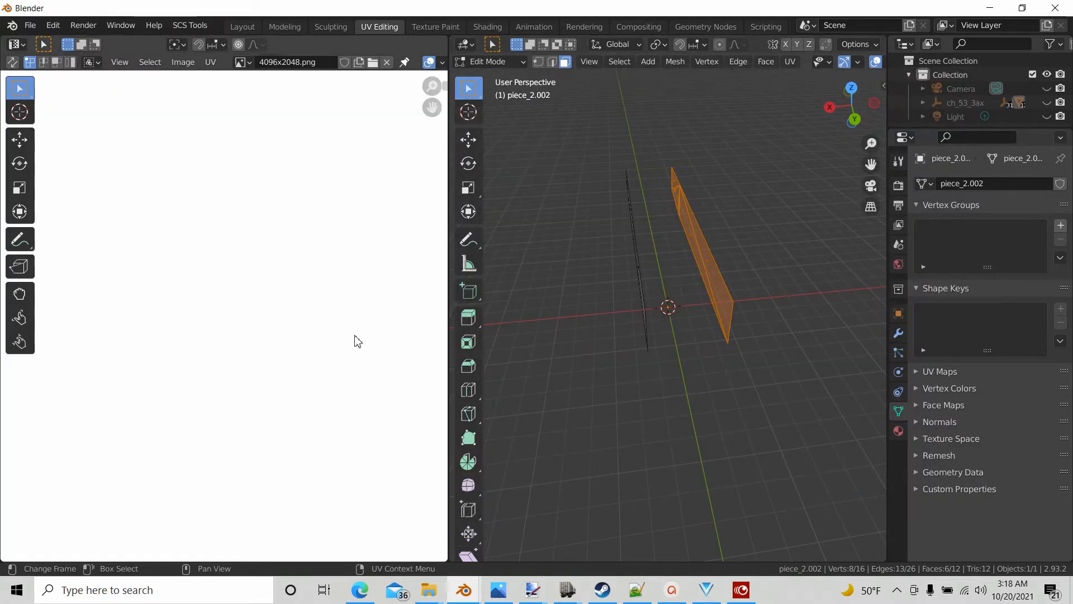
Examine where the UV islands of the two side panels lie relative to the 4096x2048.png image by selecting each panel in turn.
scroll(364, 355, "up", 1)
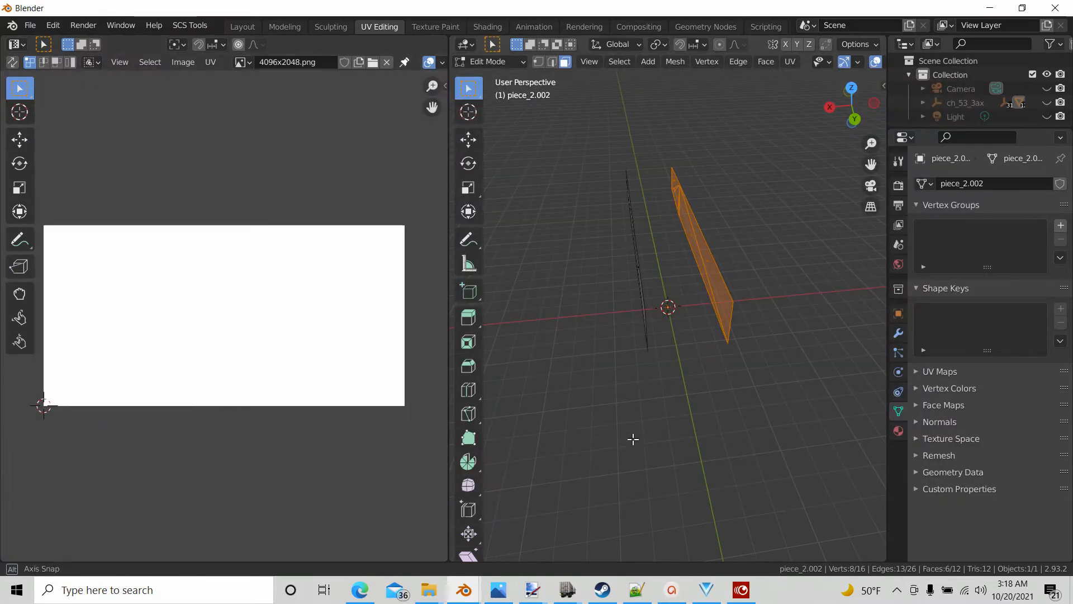
middle_click_drag(635, 439, 626, 418)
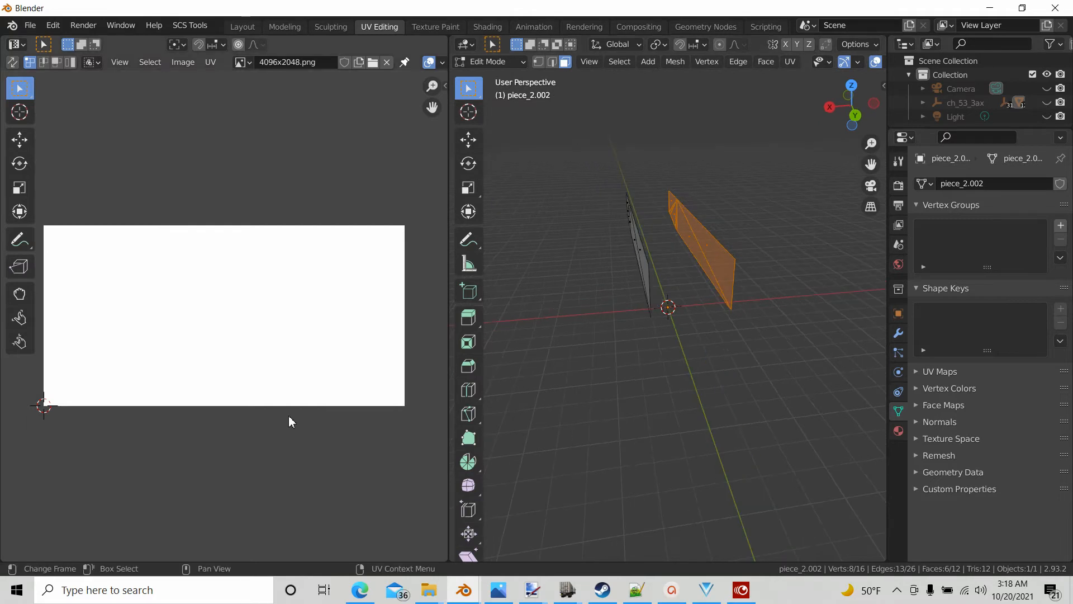
scroll(290, 415, "down", 5)
scroll(290, 415, "up", 4)
scroll(337, 397, "down", 8)
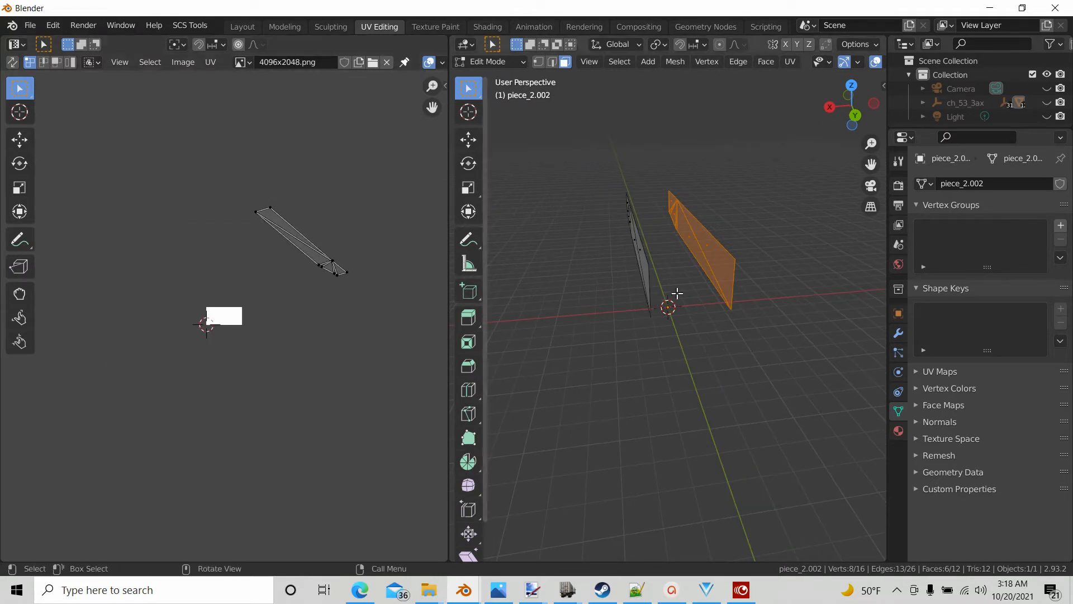
middle_click_drag(689, 278, 676, 230)
left_click(713, 322)
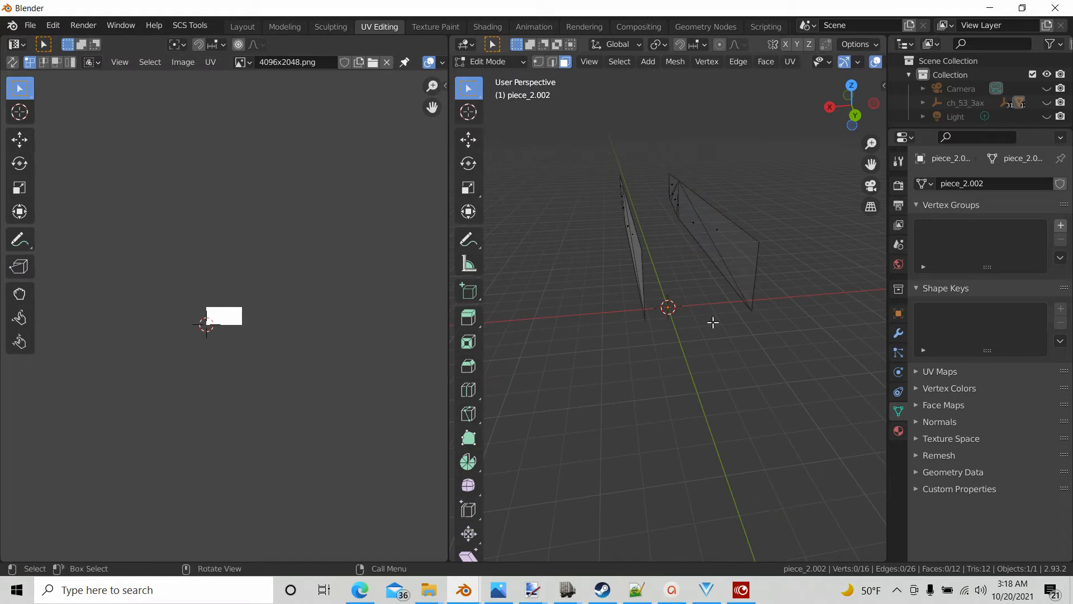
left_click_drag(662, 147, 814, 329)
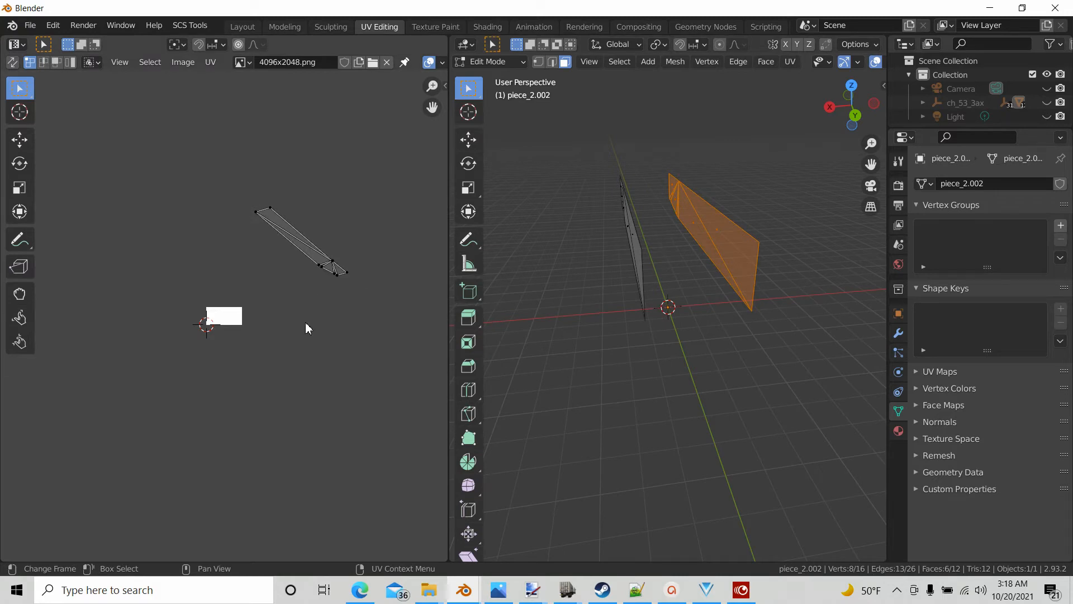
scroll(305, 322, "up", 2)
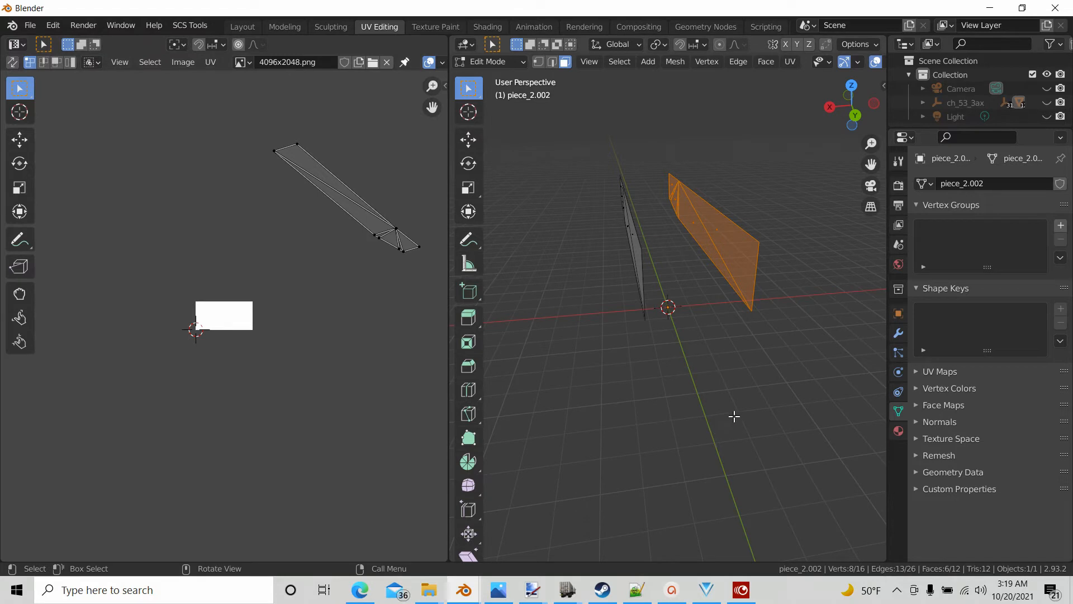
left_click_drag(598, 160, 656, 383)
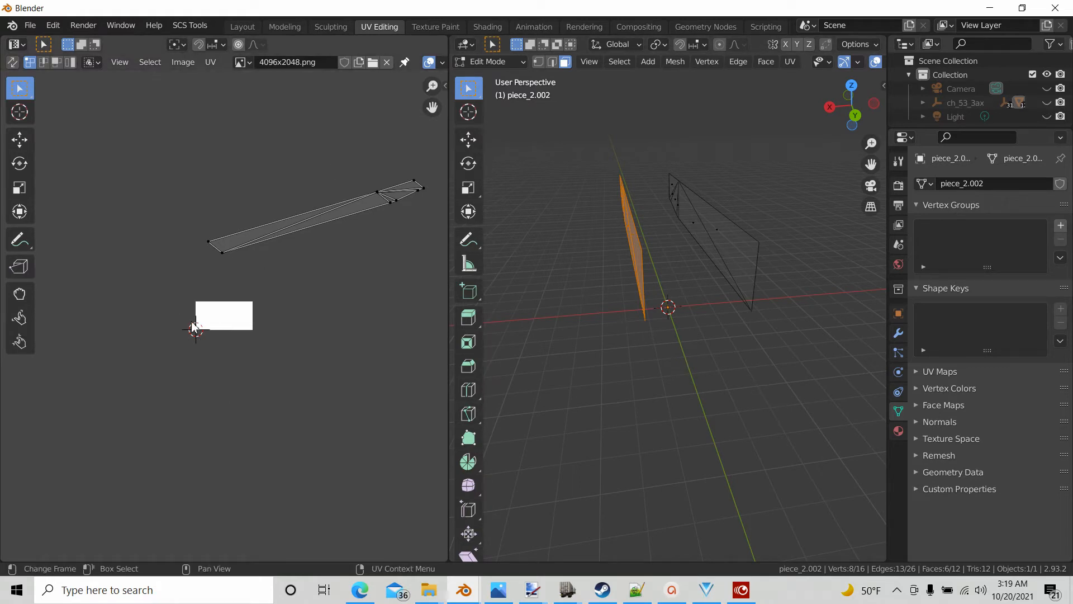
scroll(217, 317, "up", 6)
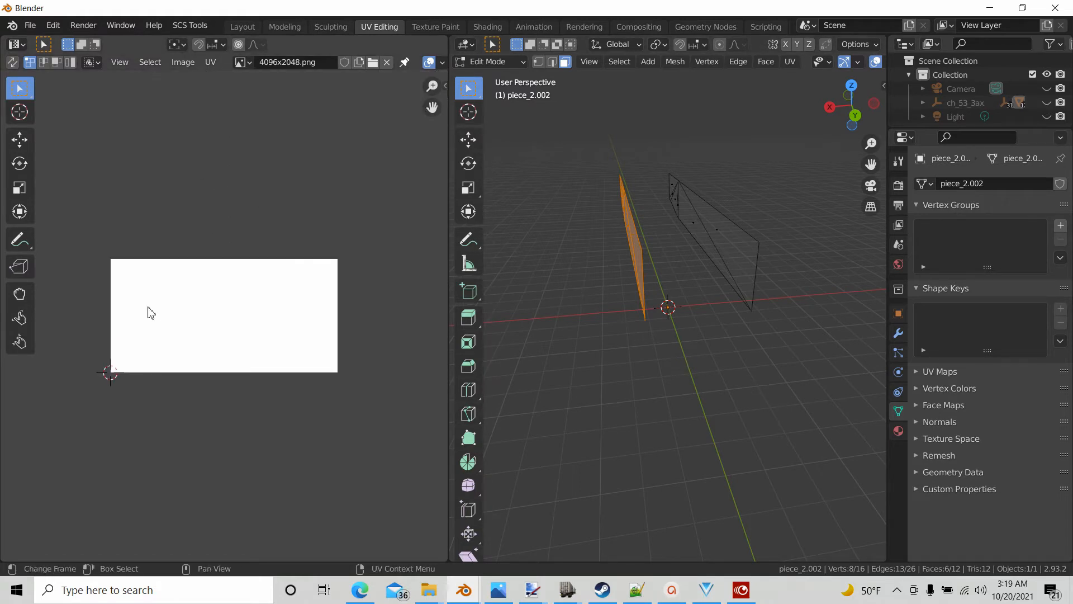
Select only the side panel on the negative X side and UV-unwrap its faces with Project from View in the left orthographic view.
middle_click_drag(720, 299, 673, 94)
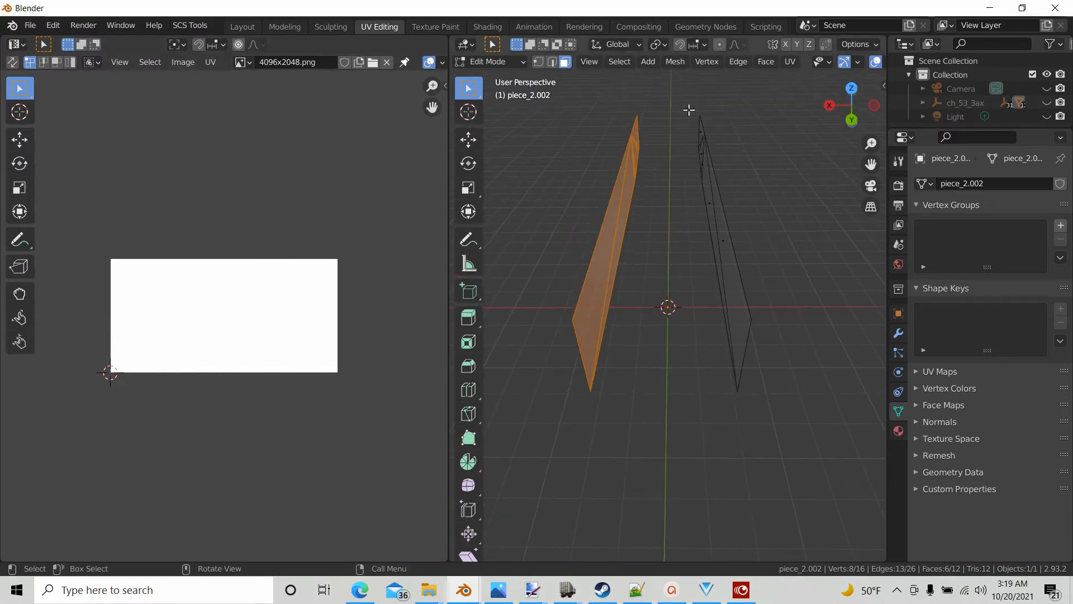
left_click_drag(680, 99, 790, 469)
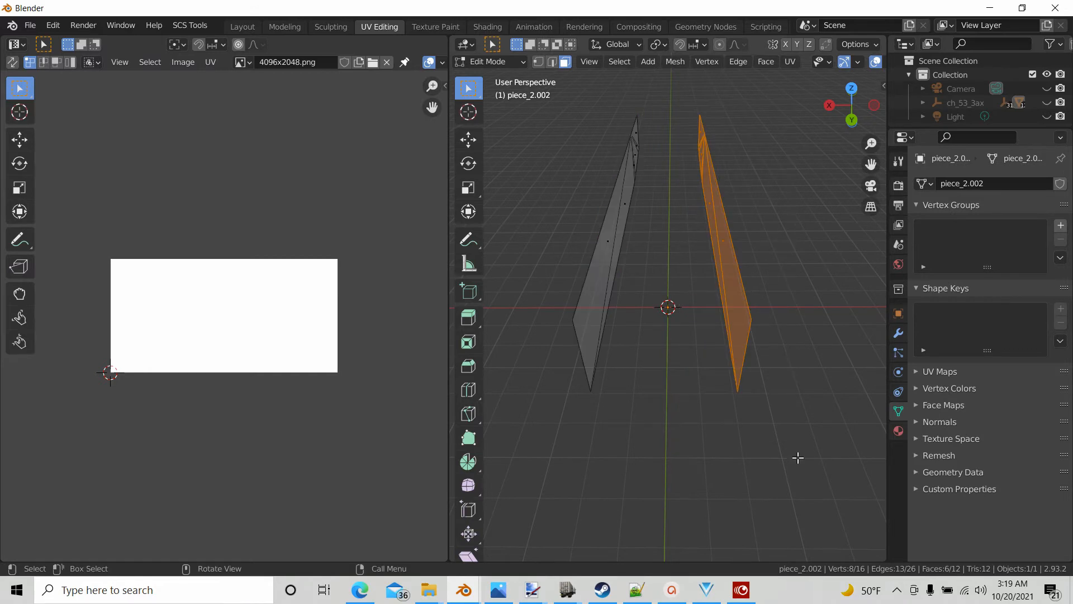
middle_click_drag(798, 457, 697, 441)
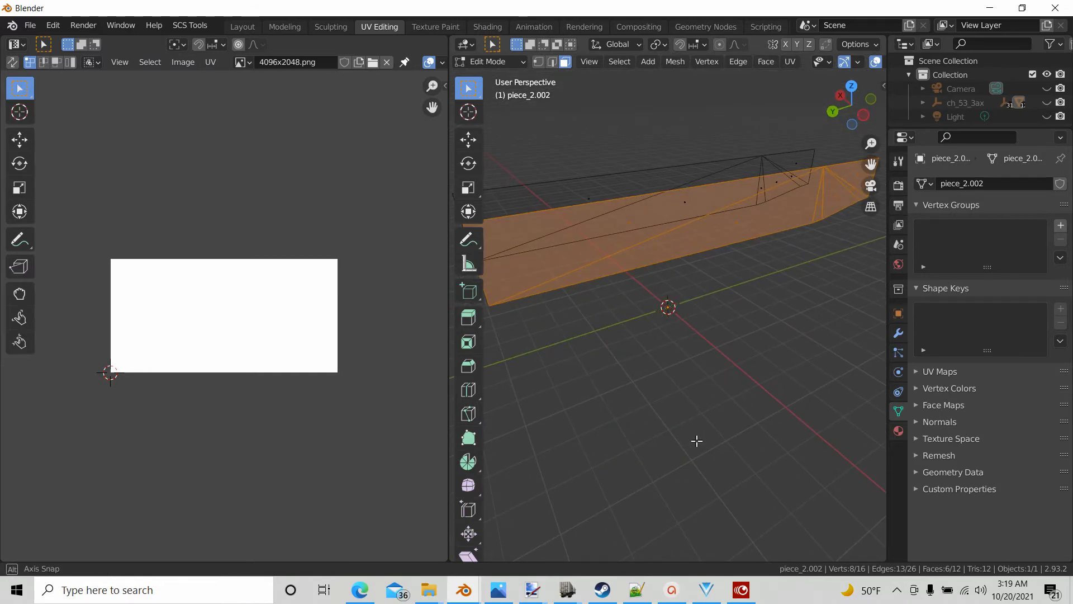
left_click(864, 116)
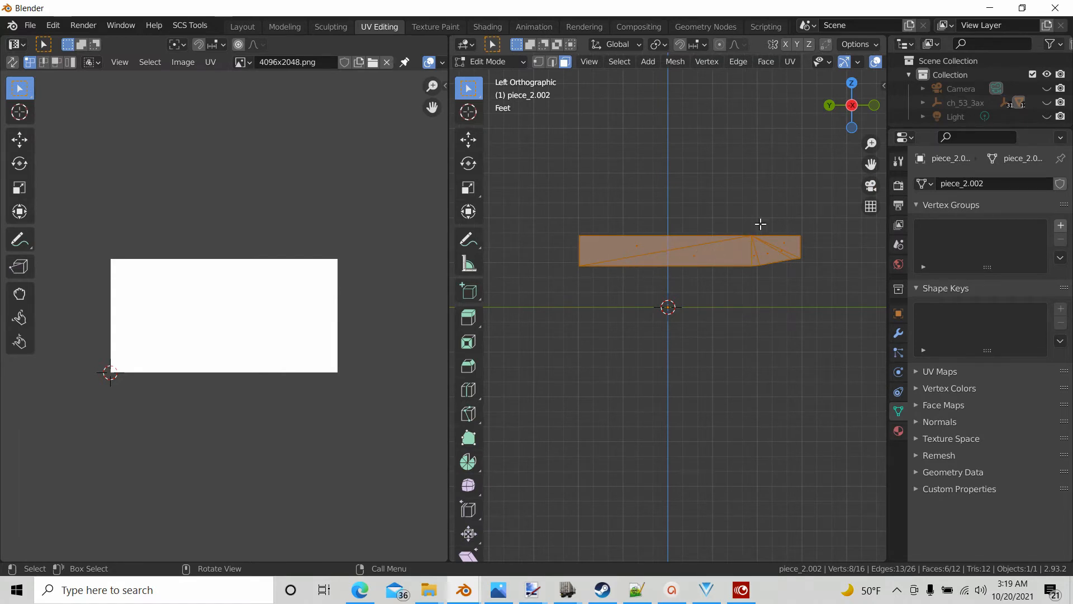
middle_click_drag(716, 376, 741, 442)
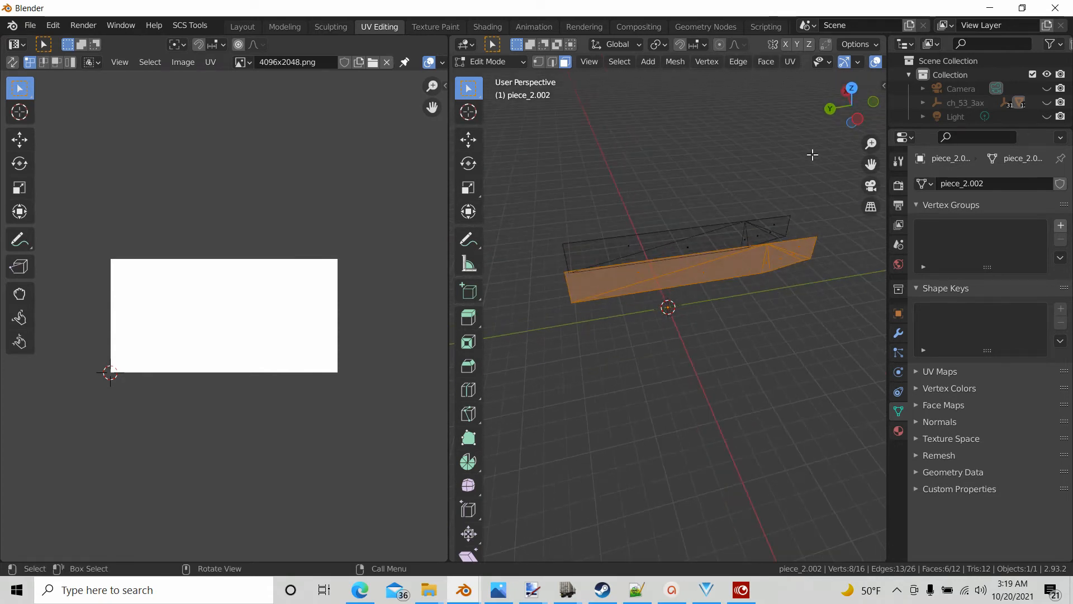
left_click(855, 119)
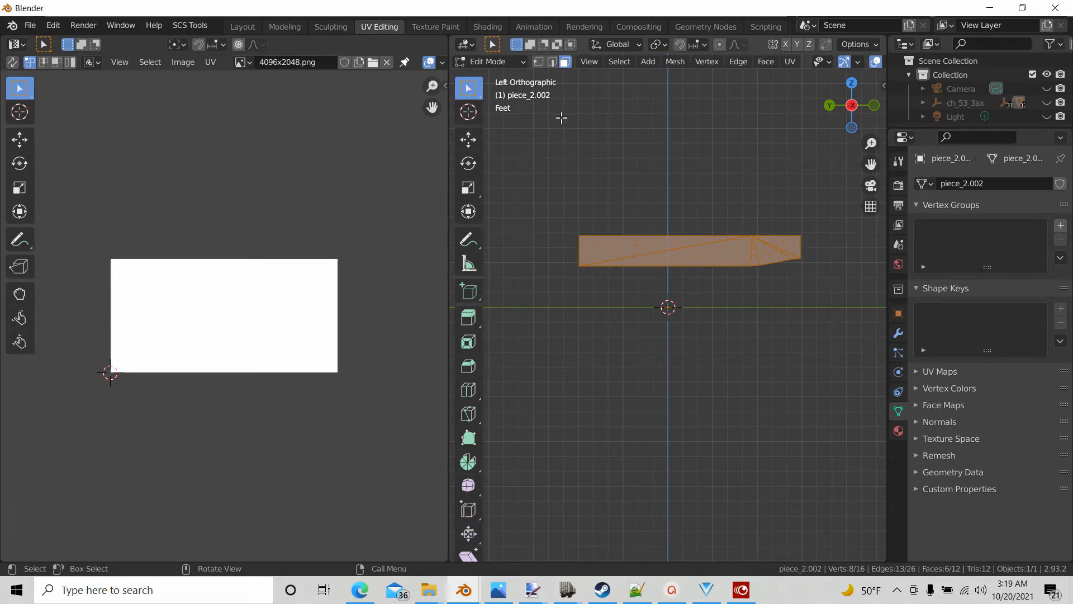
right_click(637, 250)
mouse_move(565, 360)
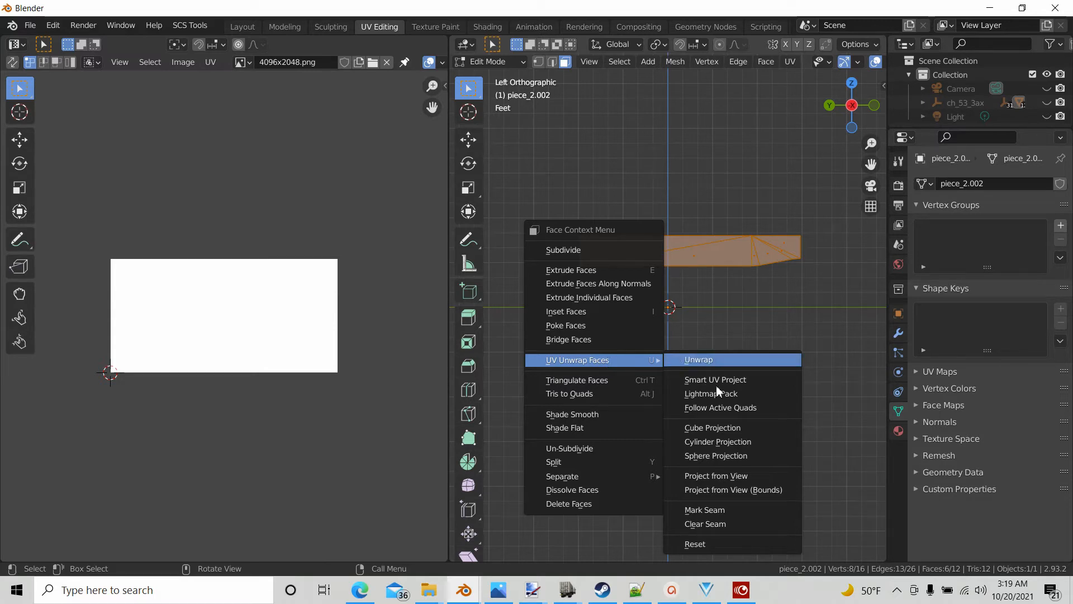
left_click(730, 475)
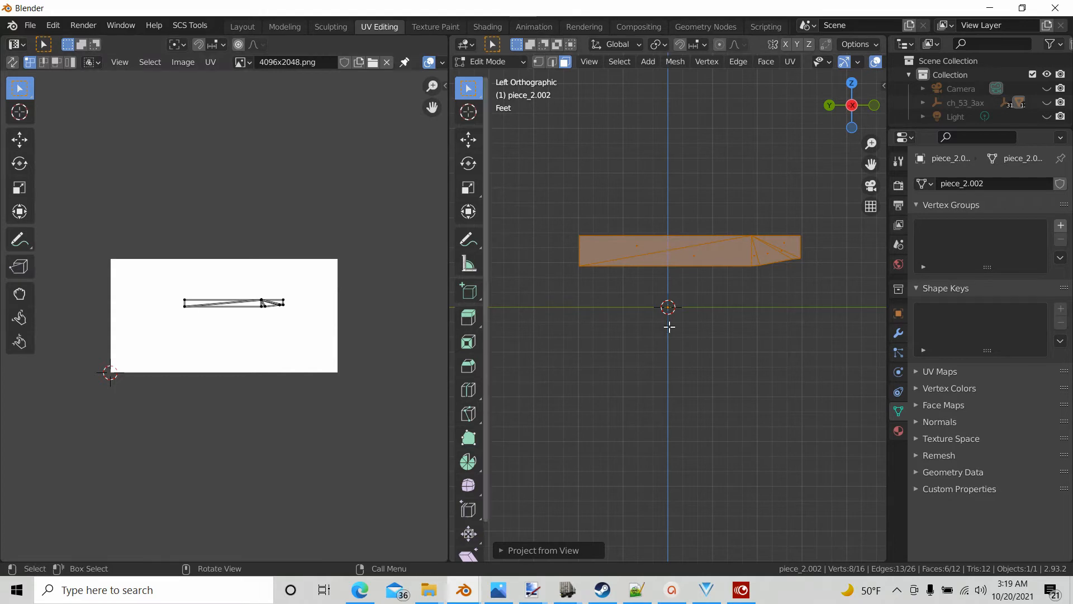
Select the panel's whole projected UV island and scale it along Y by a factor of about 2.42.
mouse_move(709, 246)
middle_mouse_down()
mouse_move(740, 338)
mouse_move(831, 357)
mouse_move(721, 236)
middle_mouse_up()
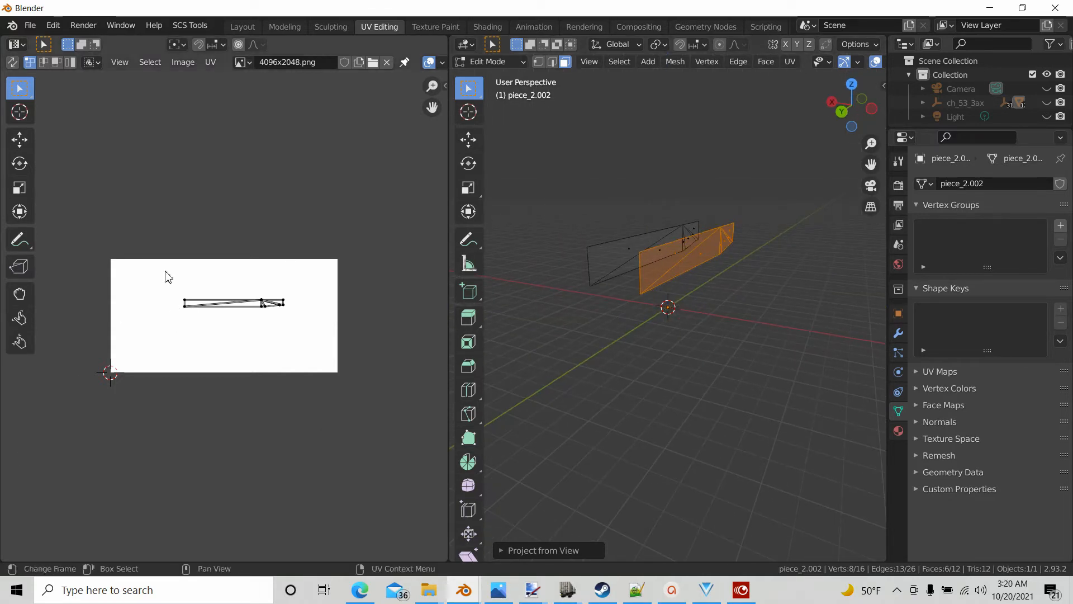
left_click_drag(167, 274, 300, 336)
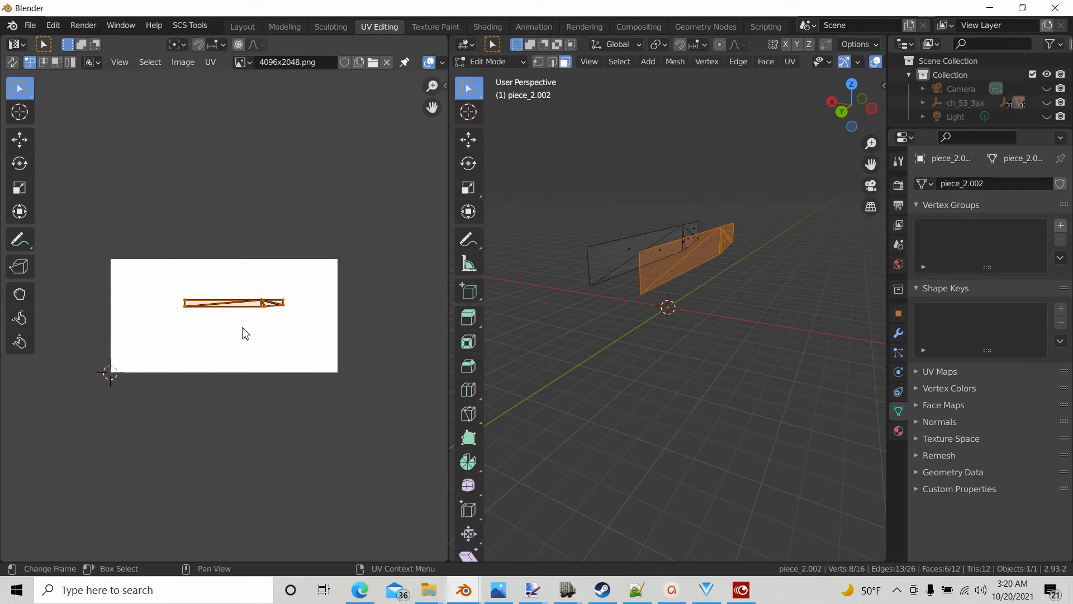
scroll(249, 336, "up", 2)
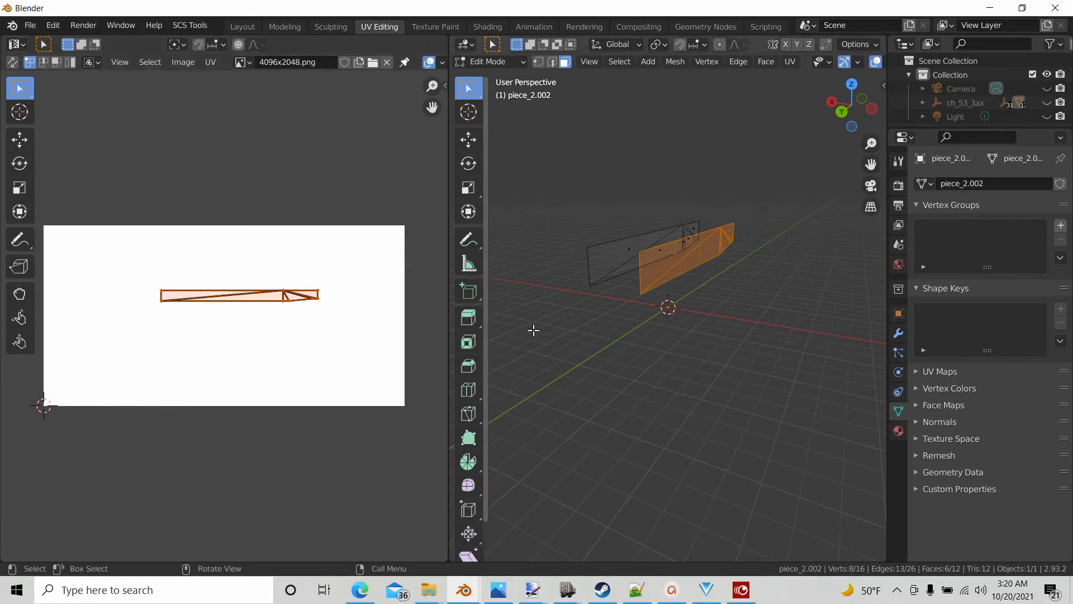
middle_click_drag(670, 313, 703, 304)
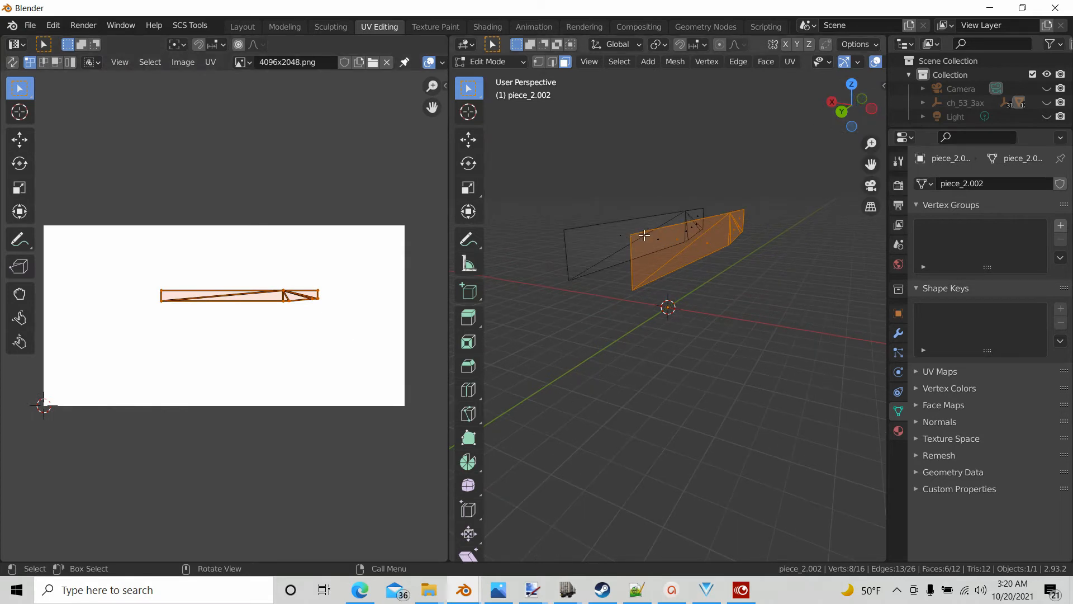
left_click(871, 110)
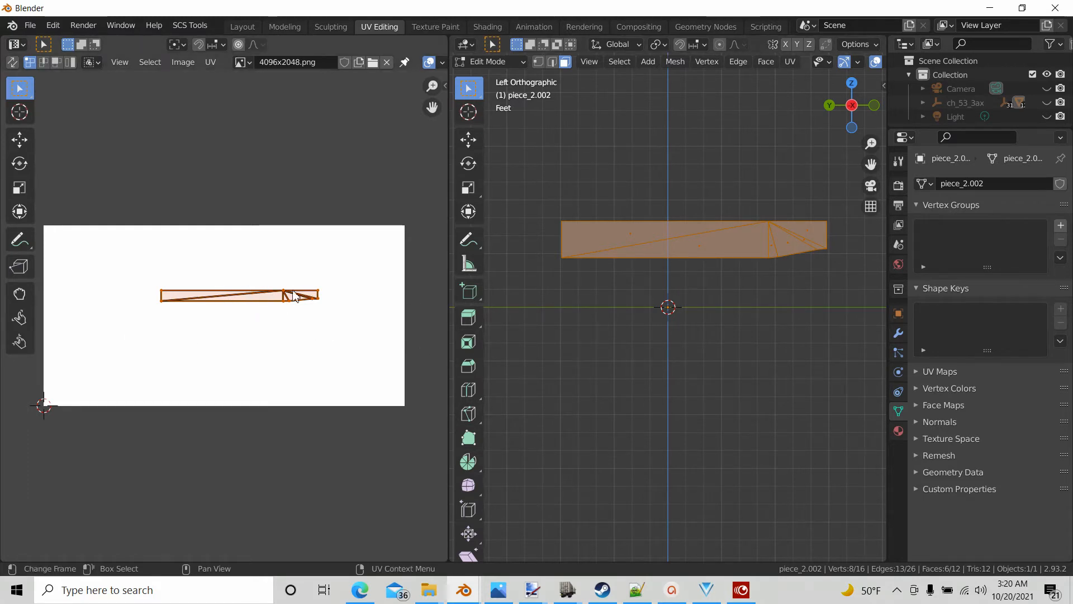
left_click(143, 271)
left_click_drag(143, 280, 359, 331)
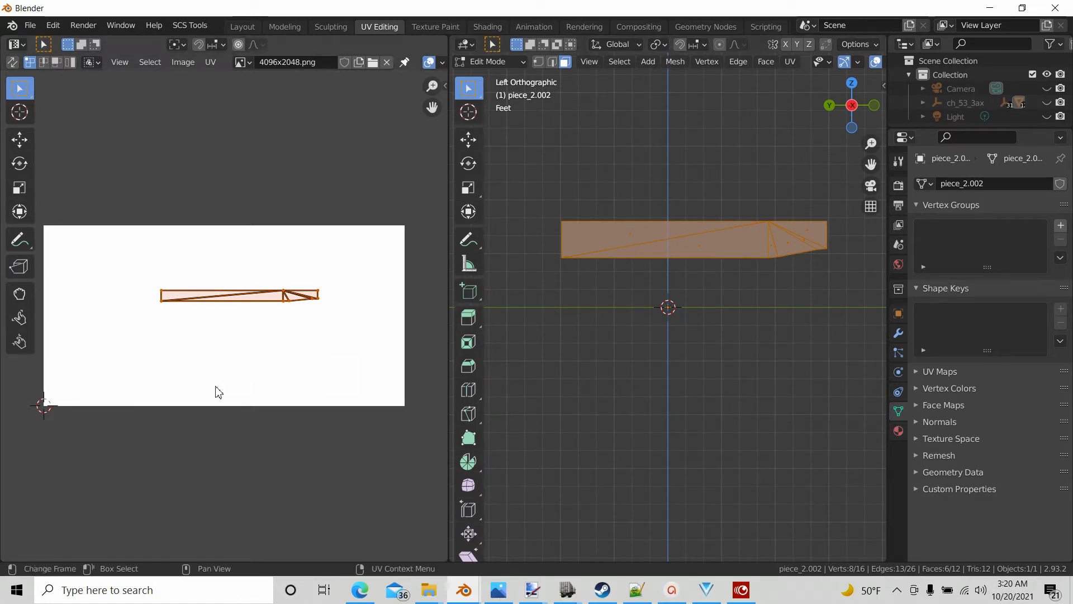
key("s")
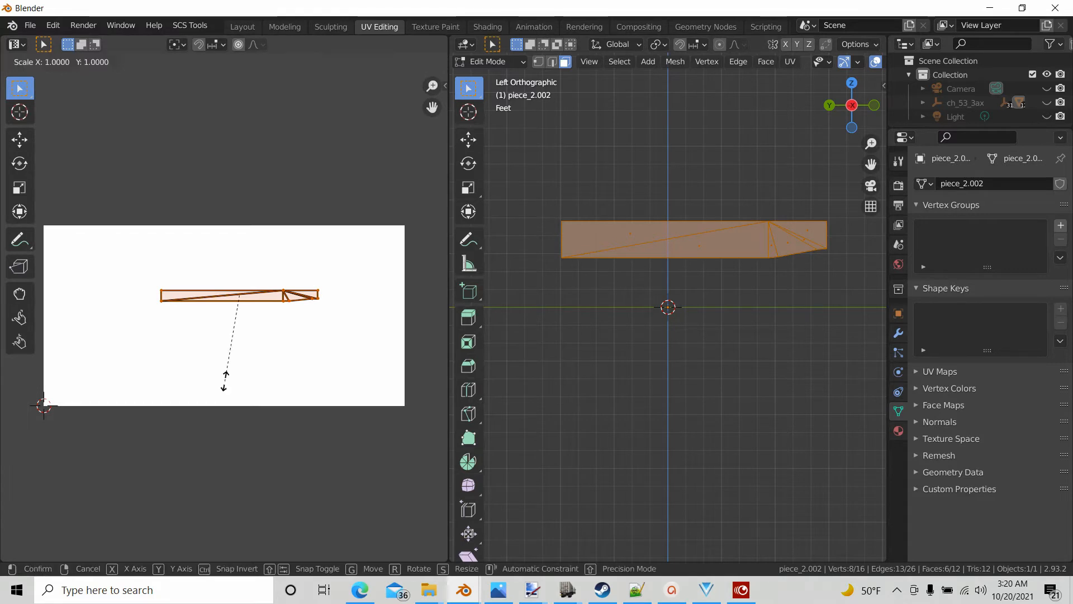
key("y")
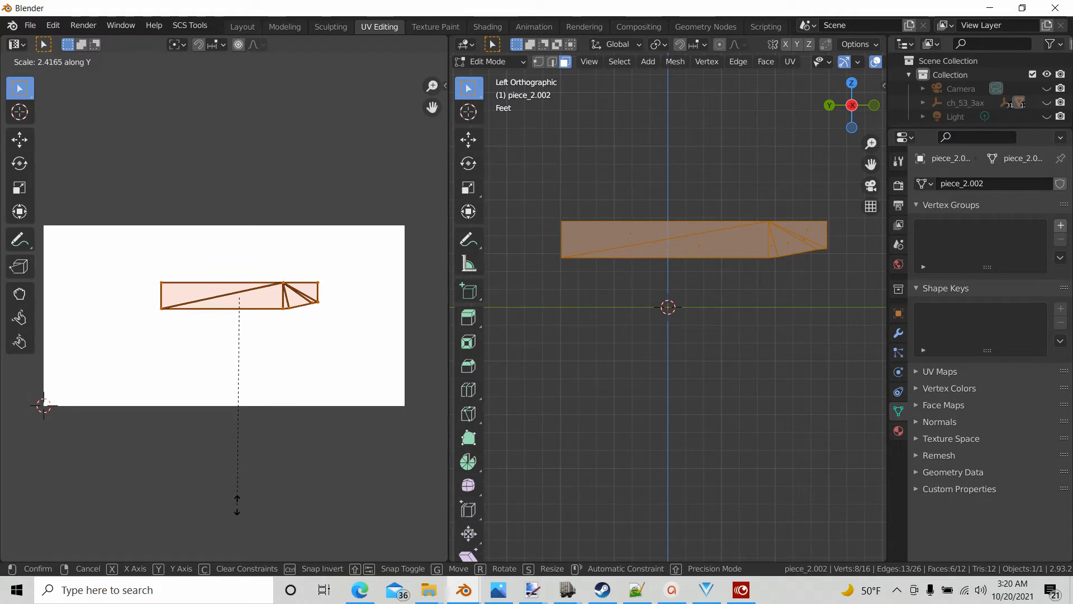
left_click(237, 505)
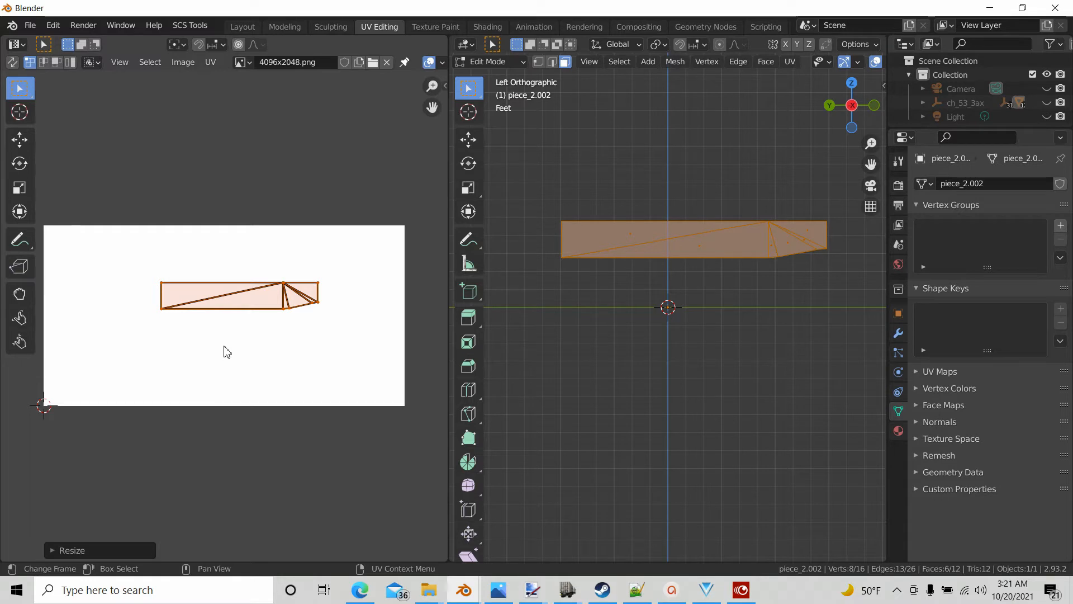
Enlarge the UV island uniformly to span most of the image width and move it into the upper part of the image.
key("s")
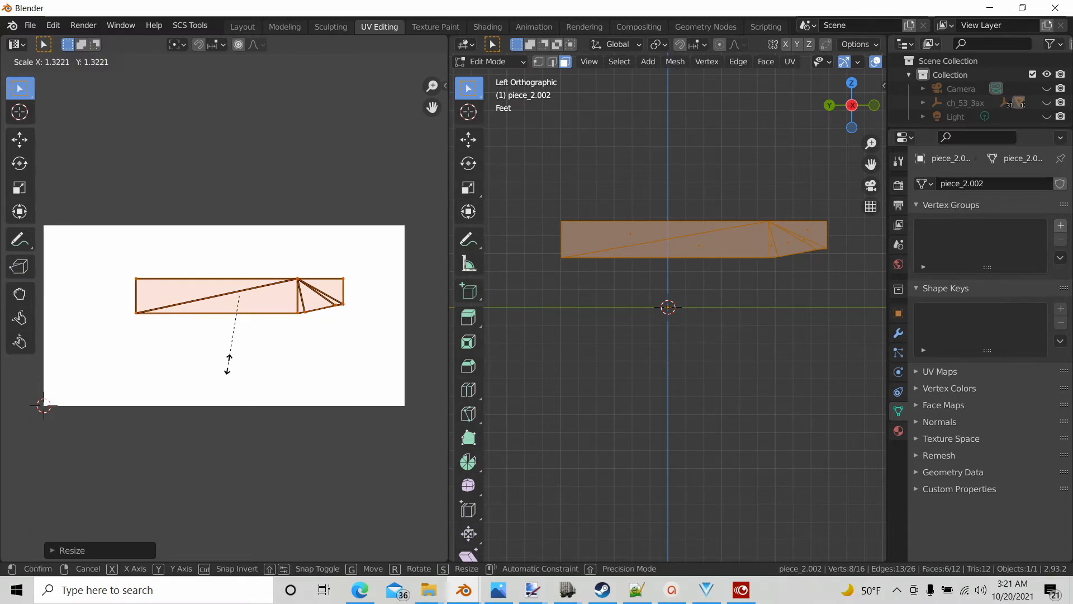
left_click(231, 398)
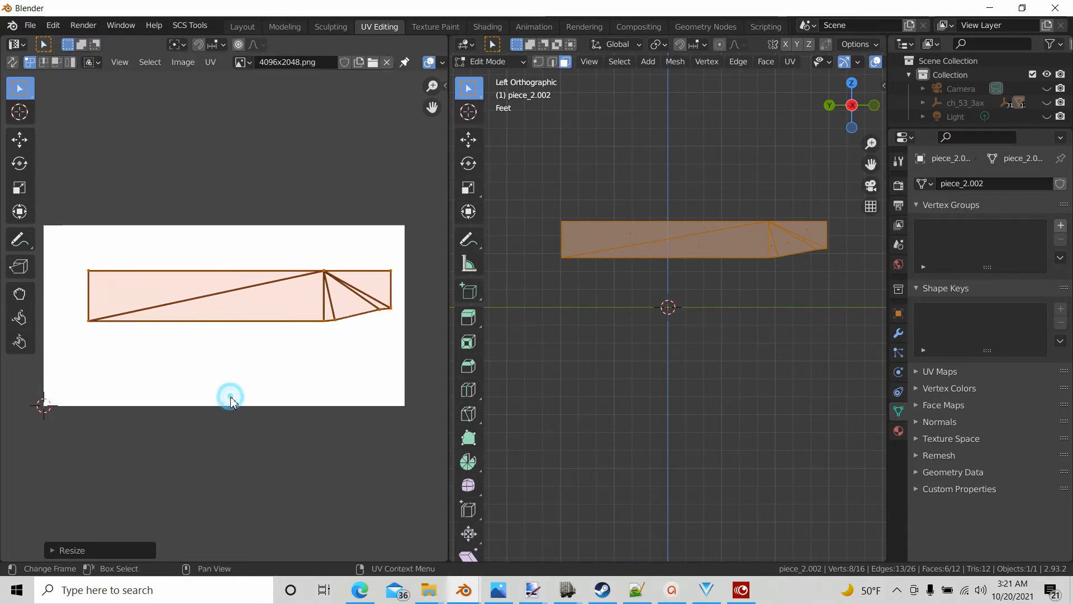
key("g")
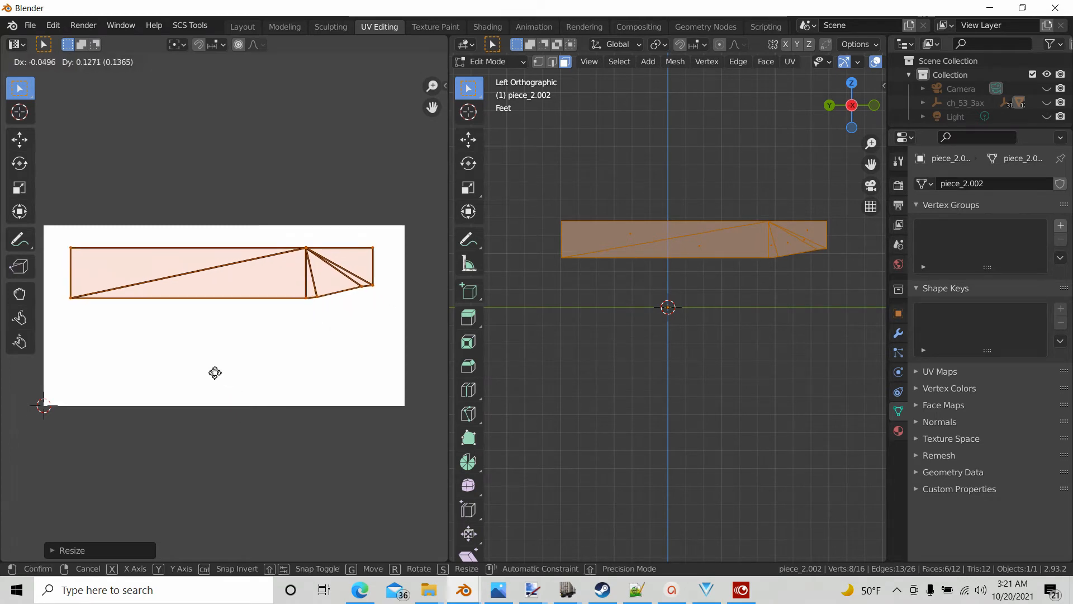
left_click(212, 368)
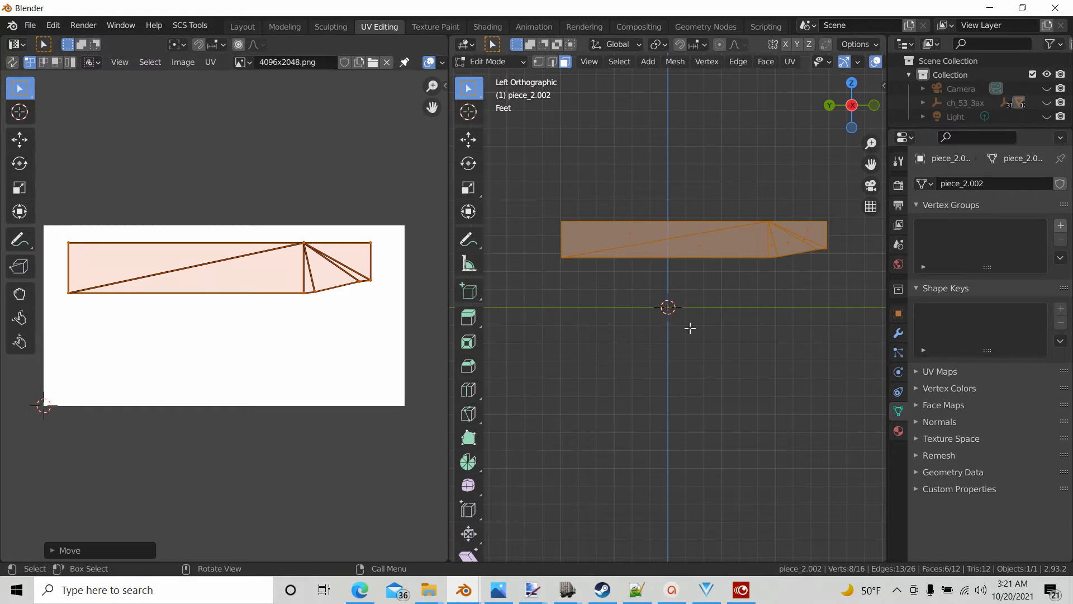
Select only the faces of the side panel on the positive X side.
middle_click_drag(692, 450, 864, 489)
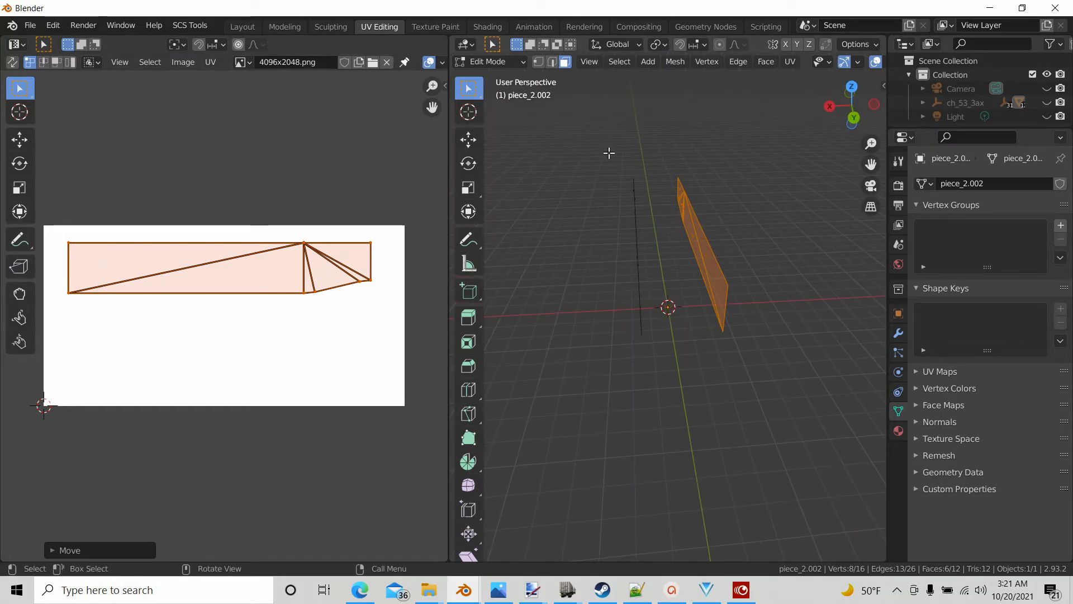
left_click_drag(612, 146, 658, 380)
middle_click_drag(658, 381, 705, 425)
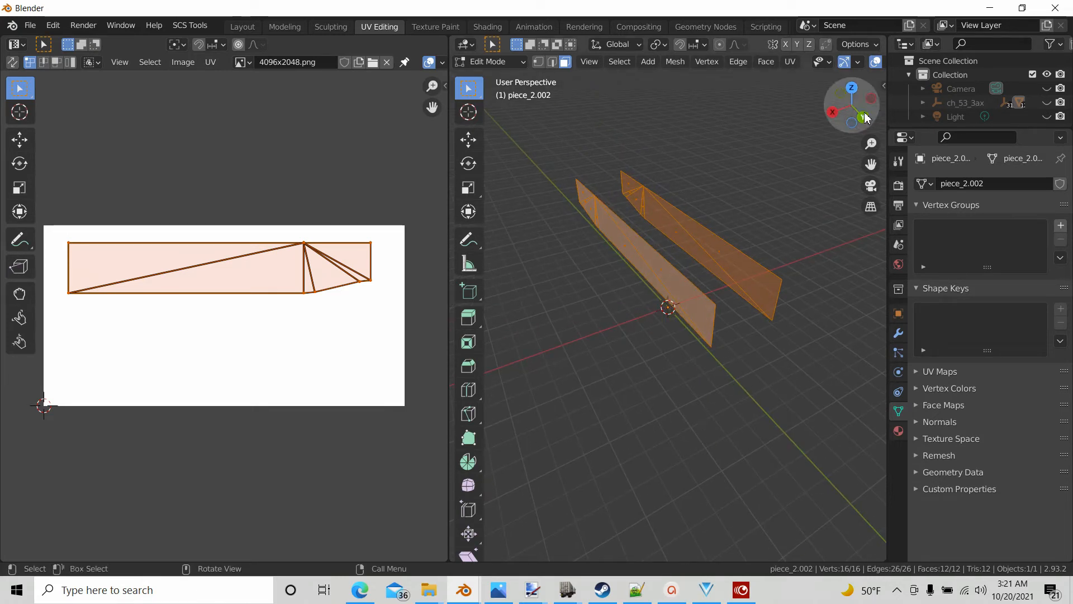
middle_click_drag(771, 204, 696, 229)
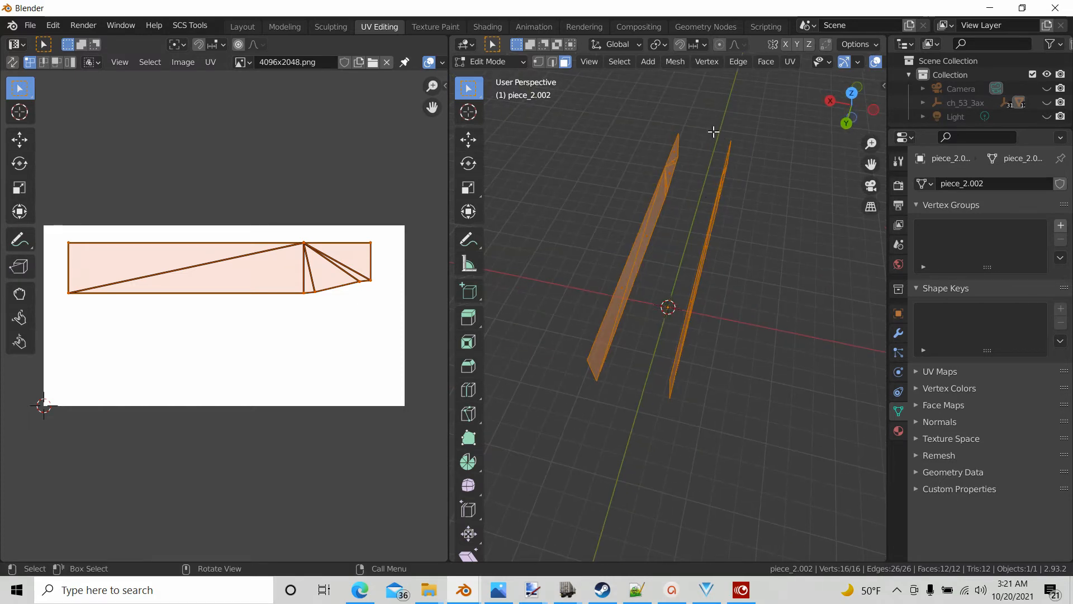
middle_click_drag(756, 179, 727, 162)
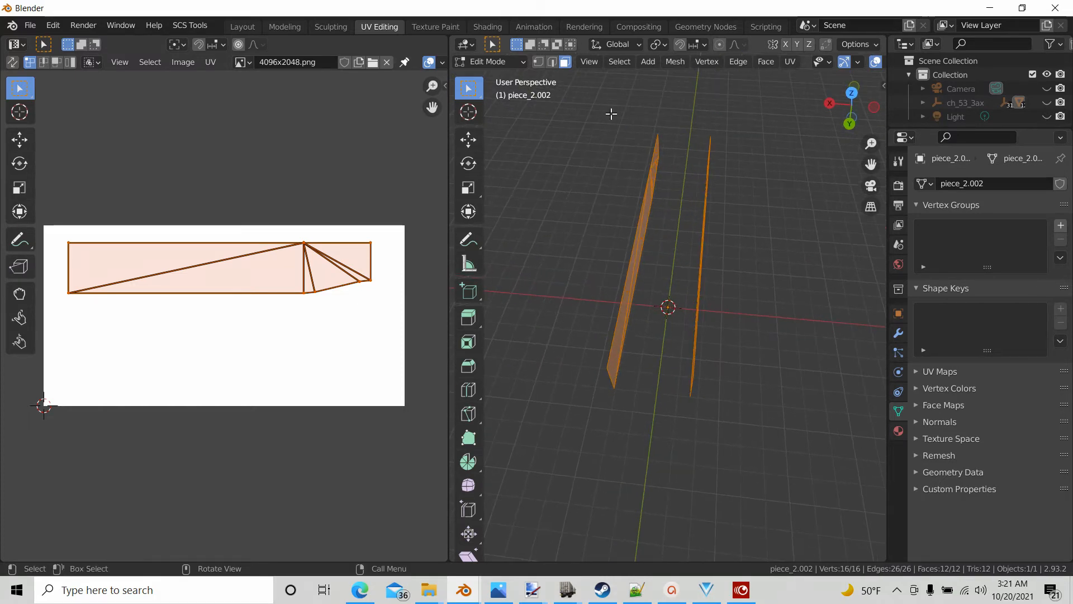
left_click_drag(613, 103, 654, 439)
middle_click_drag(619, 391, 829, 190)
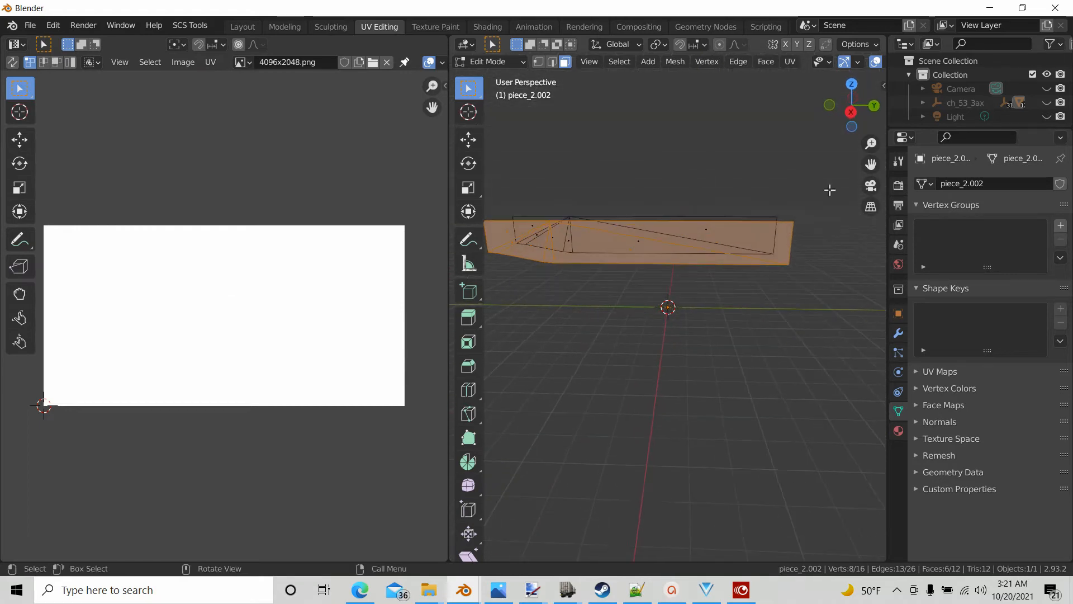
UV-unwrap the selected panel's faces with Project from View in the right orthographic view.
left_click(851, 112)
middle_click_drag(584, 371, 651, 386, "shift")
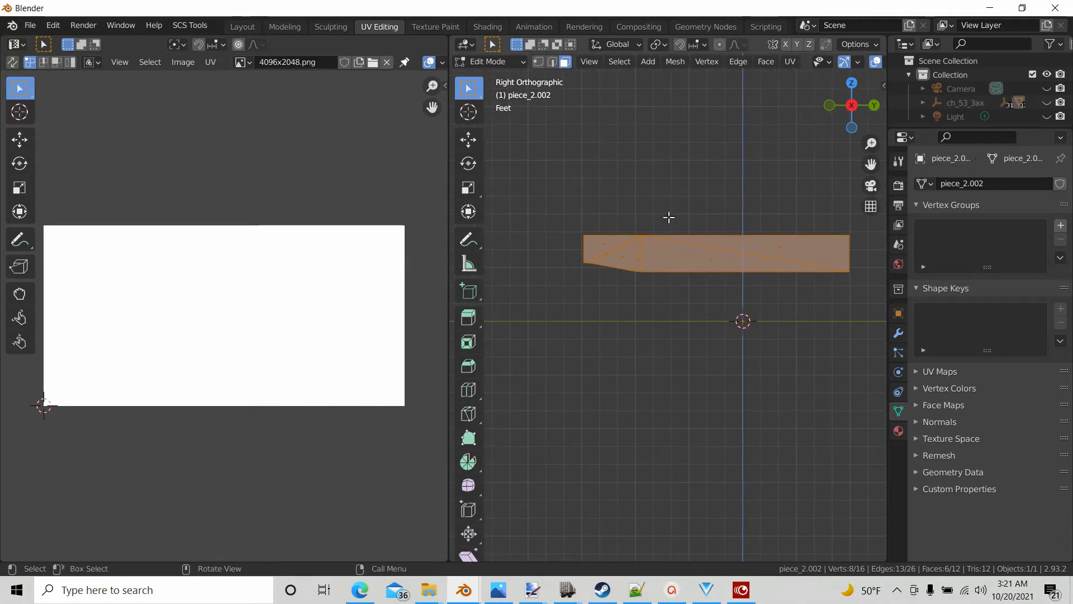
right_click(675, 250)
mouse_move(677, 252)
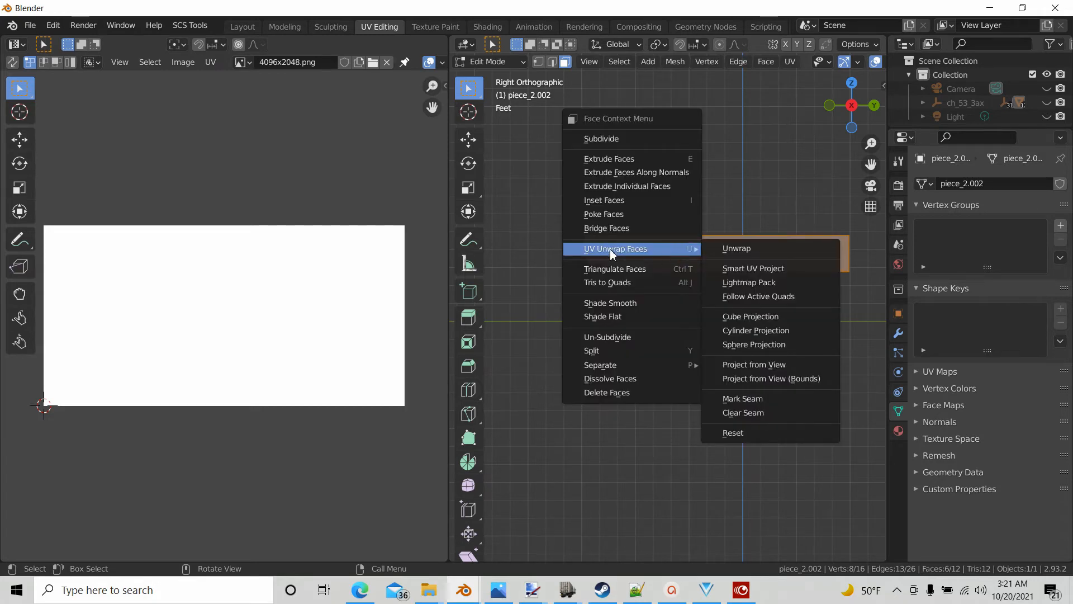
left_click(749, 370)
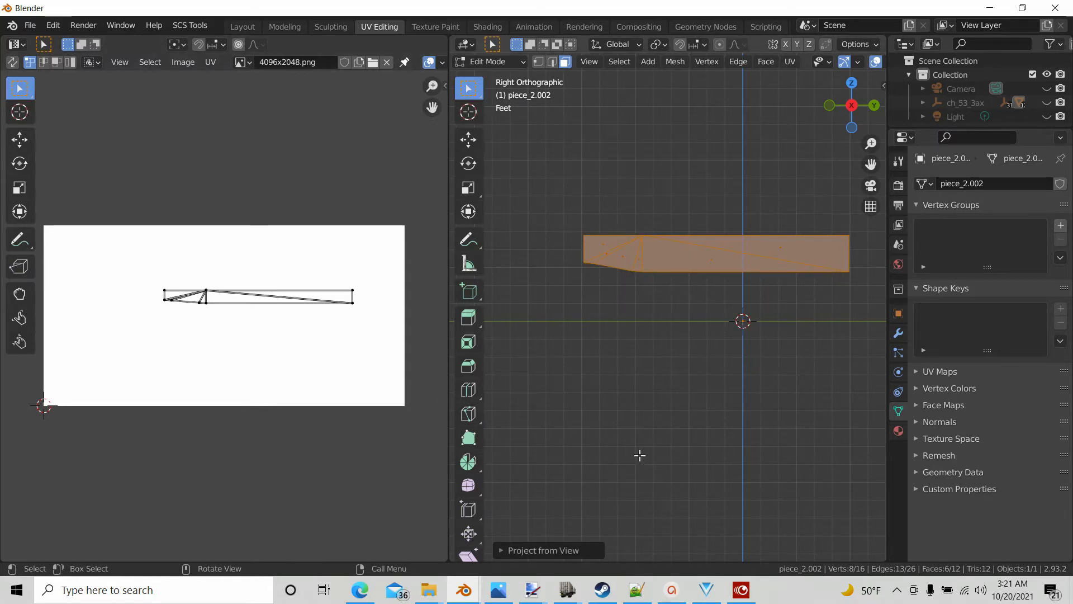
Select the faces of both side panels together to display both UV islands over the image.
middle_click_drag(636, 439, 527, 479)
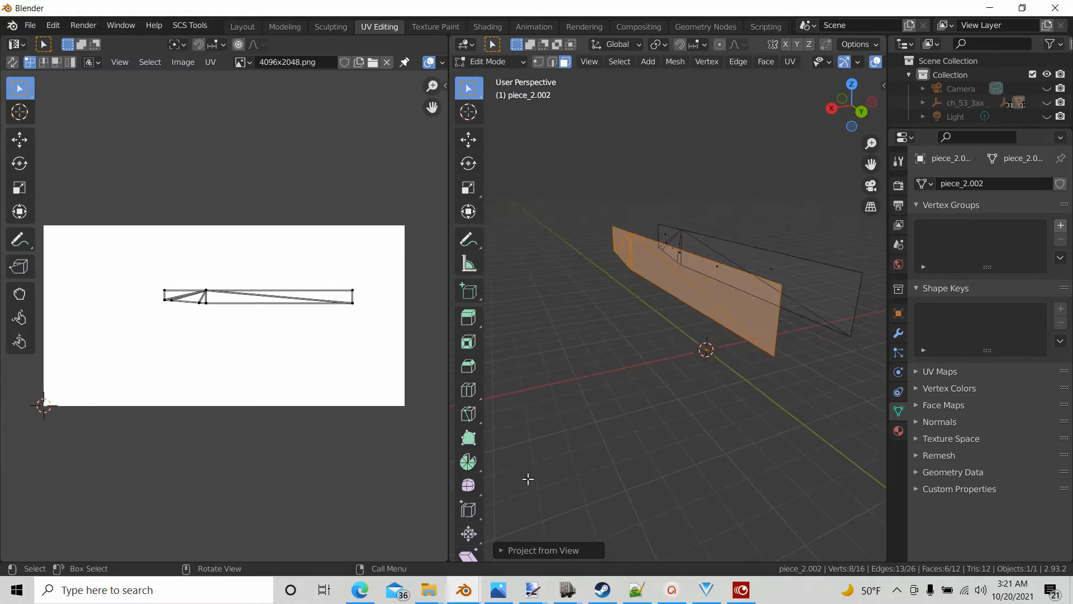
middle_click_drag(789, 358, 734, 398)
left_click_drag(671, 177, 758, 473)
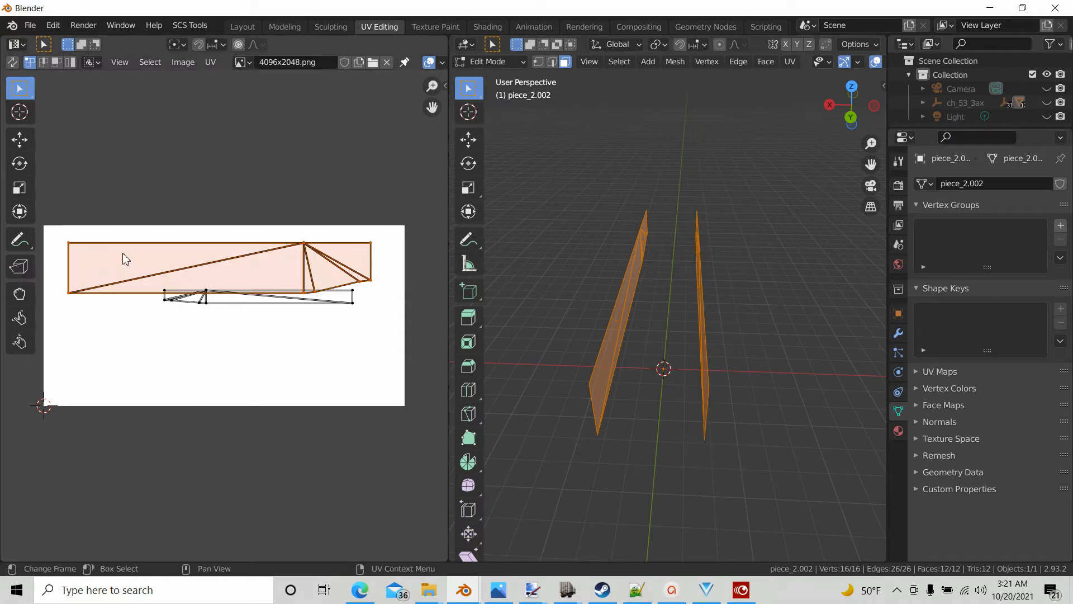
middle_click_drag(275, 344, 288, 318)
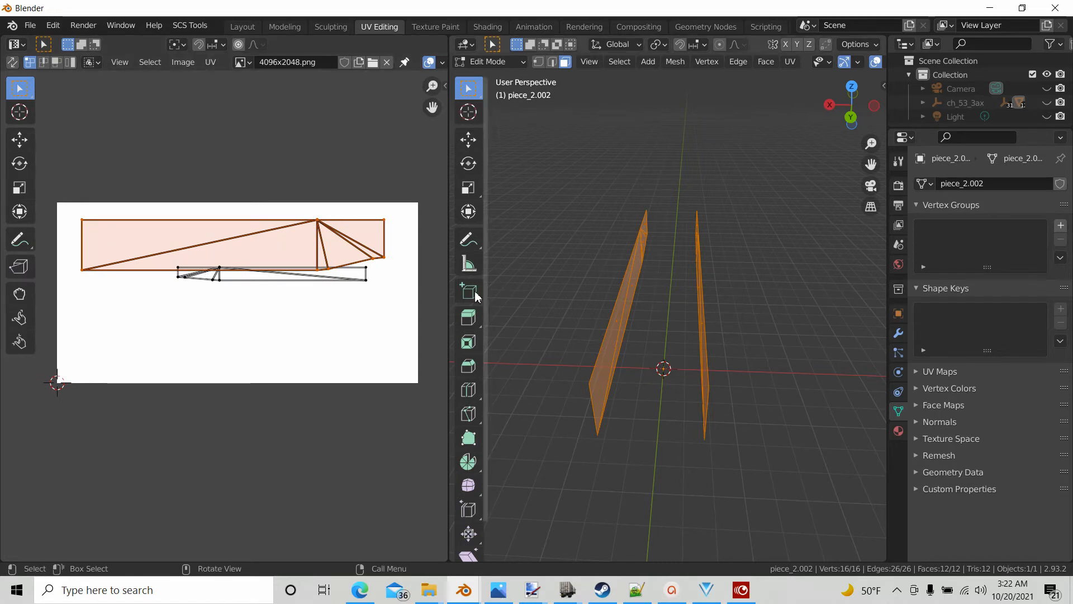
middle_click_drag(729, 347, 709, 282)
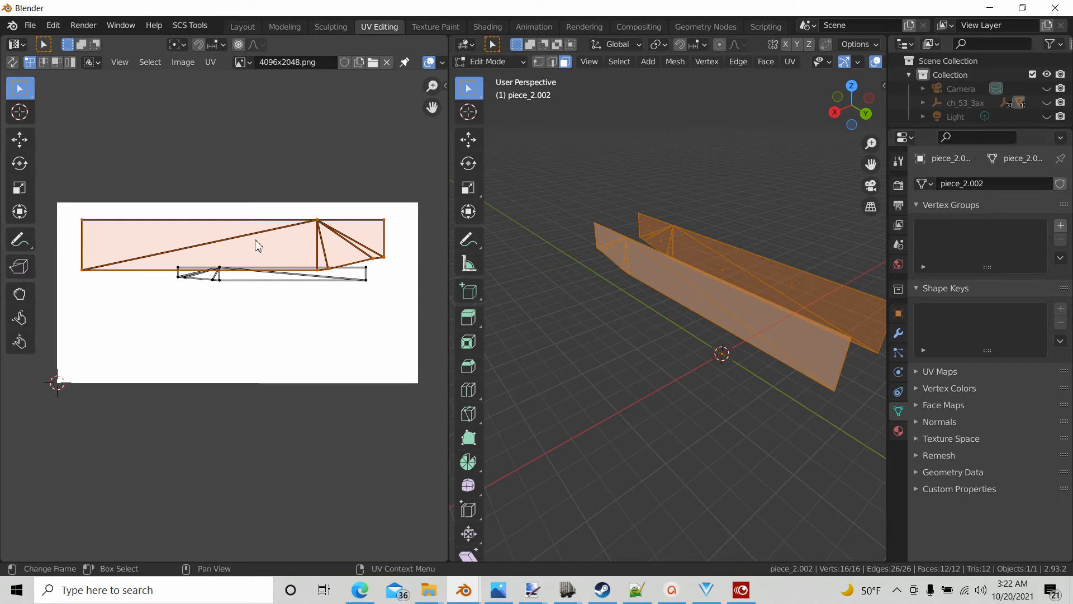
Select the whole UV island of the positive X panel and move it onto the larger island.
left_click_drag(364, 271, 409, 333)
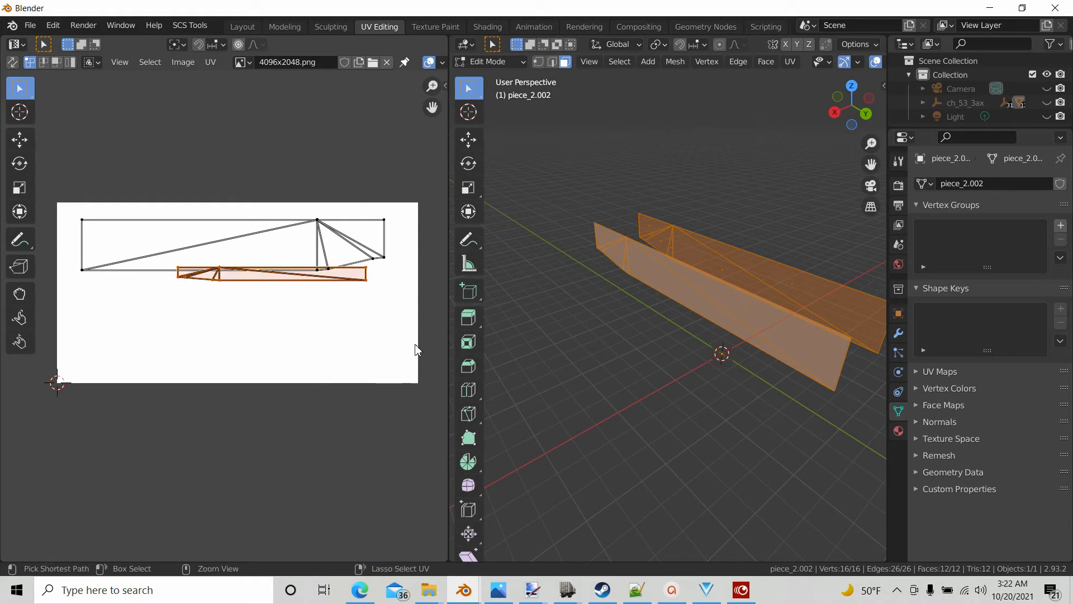
key("ctrl+l")
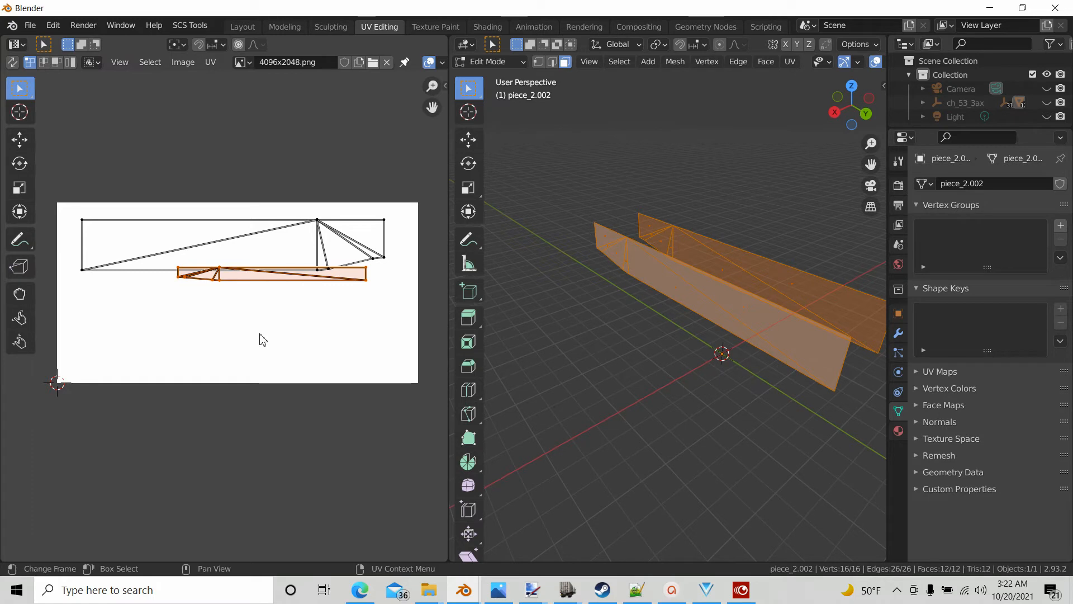
key("g")
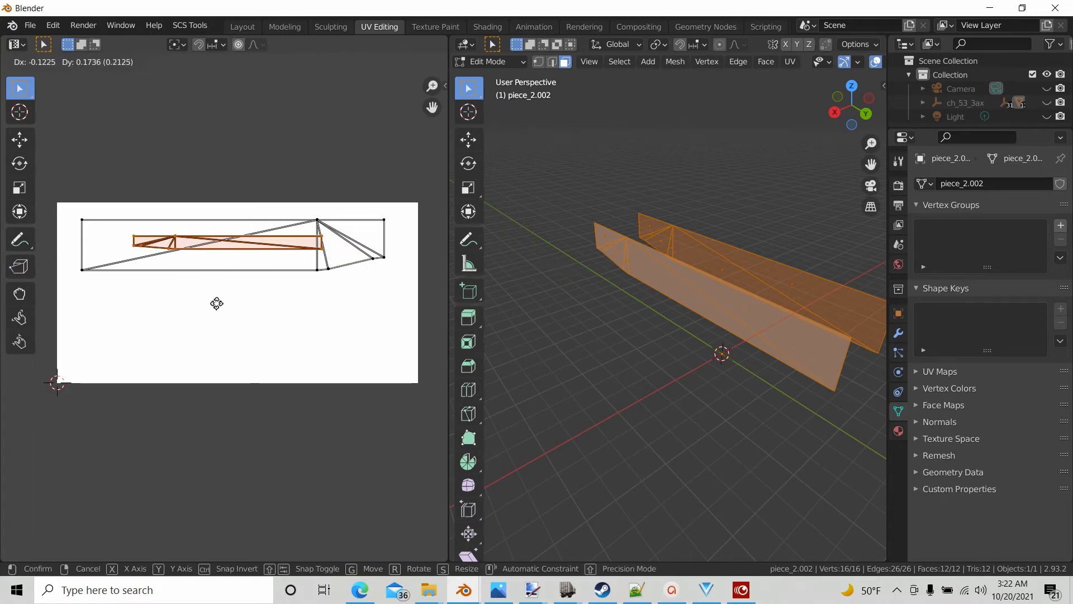
left_click(217, 306)
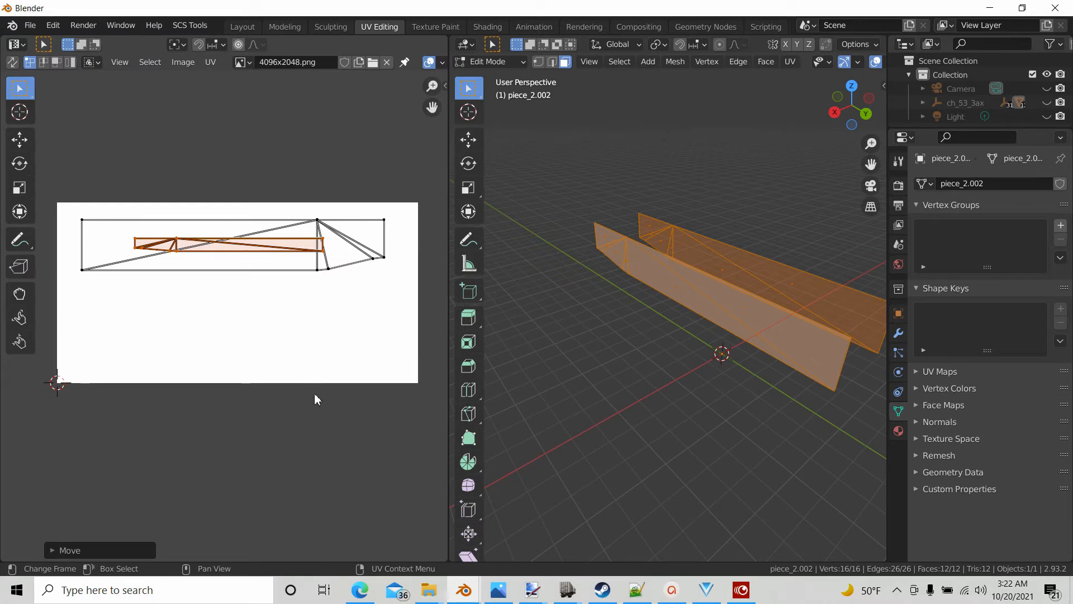
Scale the selected UV island along Y to match the height of the other panel's island.
key("s")
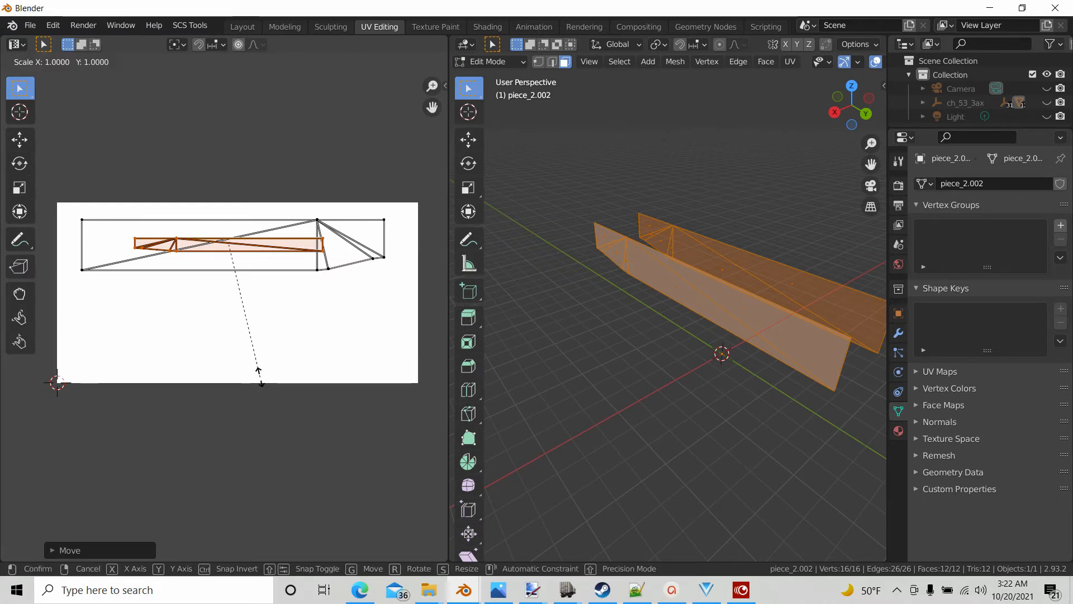
key("y")
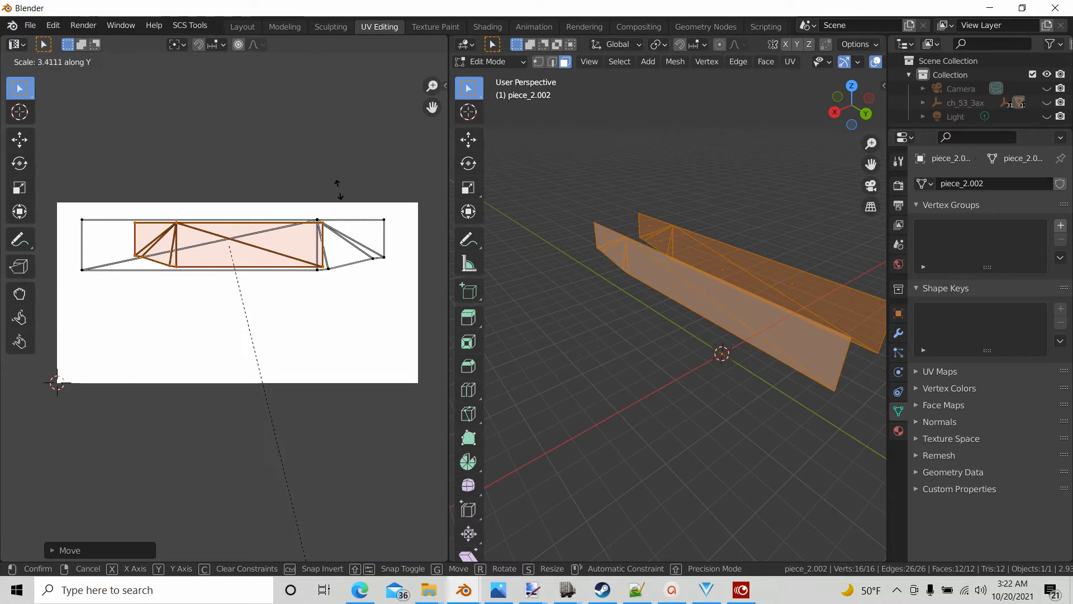
left_click(342, 232)
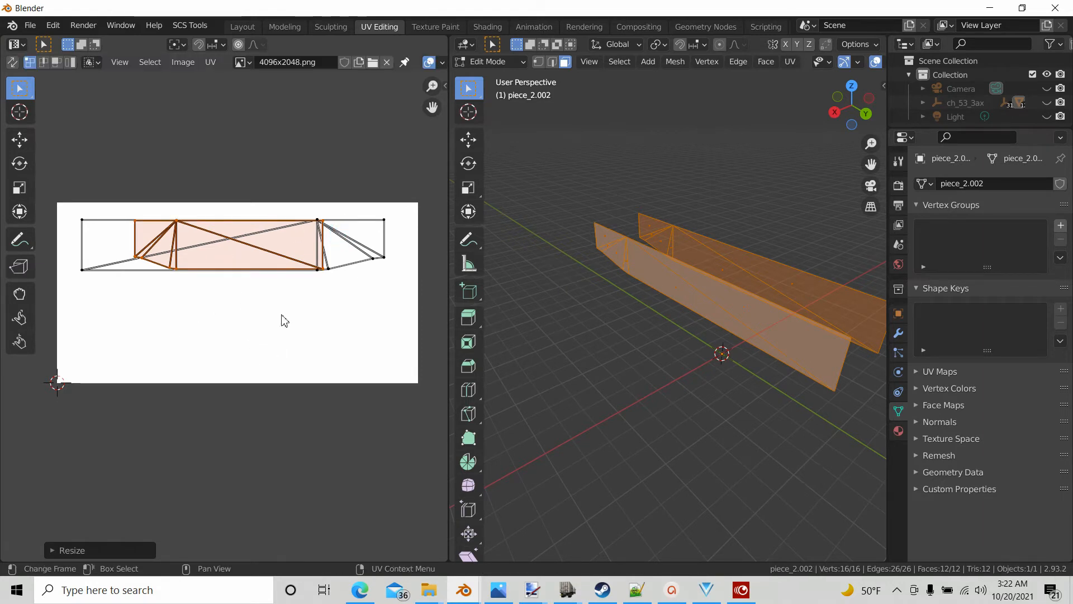
Stretch the selected UV island along X until its end reaches the left edge of the other island.
key("s")
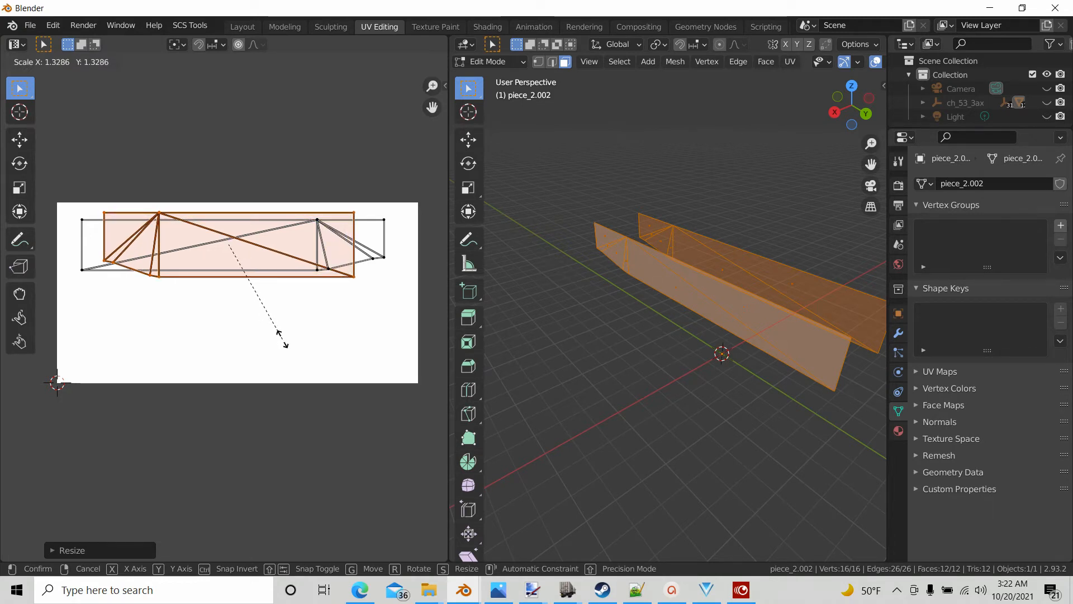
right_click(288, 339)
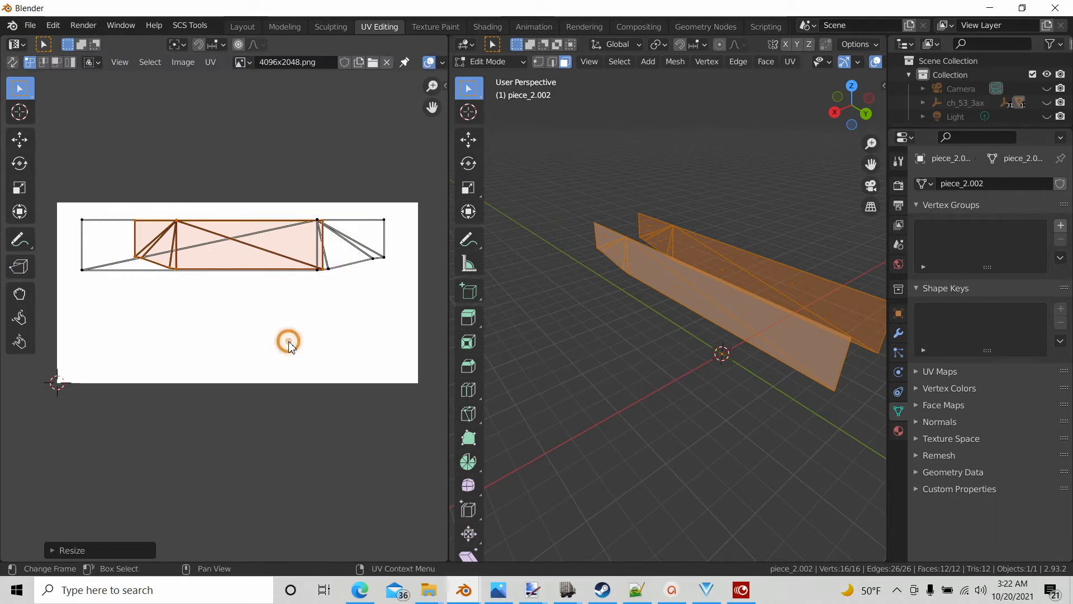
key("s")
key("x")
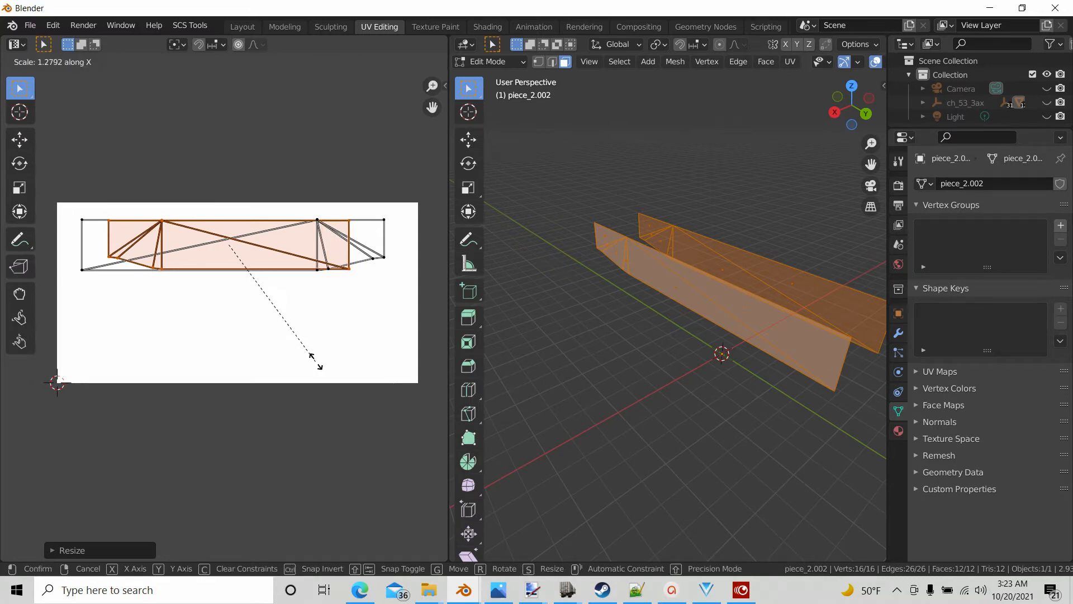
left_click(335, 382)
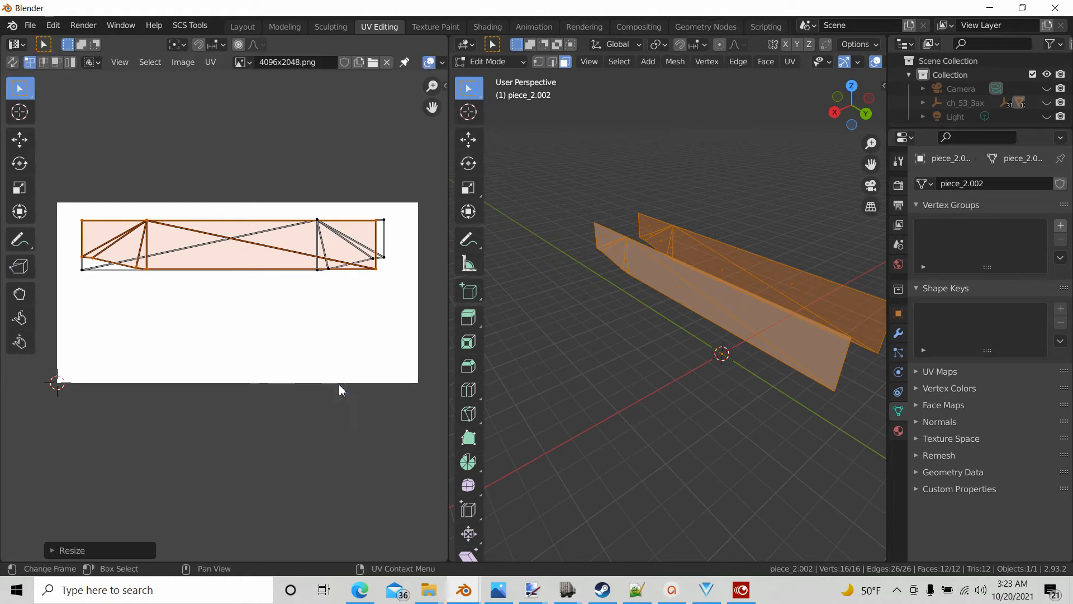
Center the selected island over the other along X and scale it along X by about 1.025 to match the width.
key("g")
key("x")
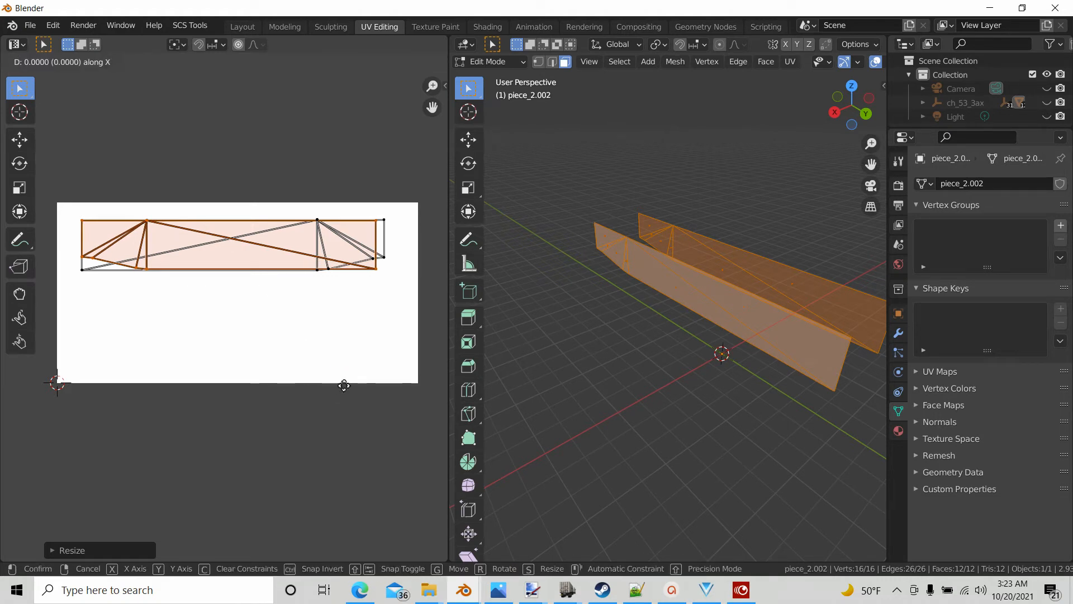
left_click(385, 390)
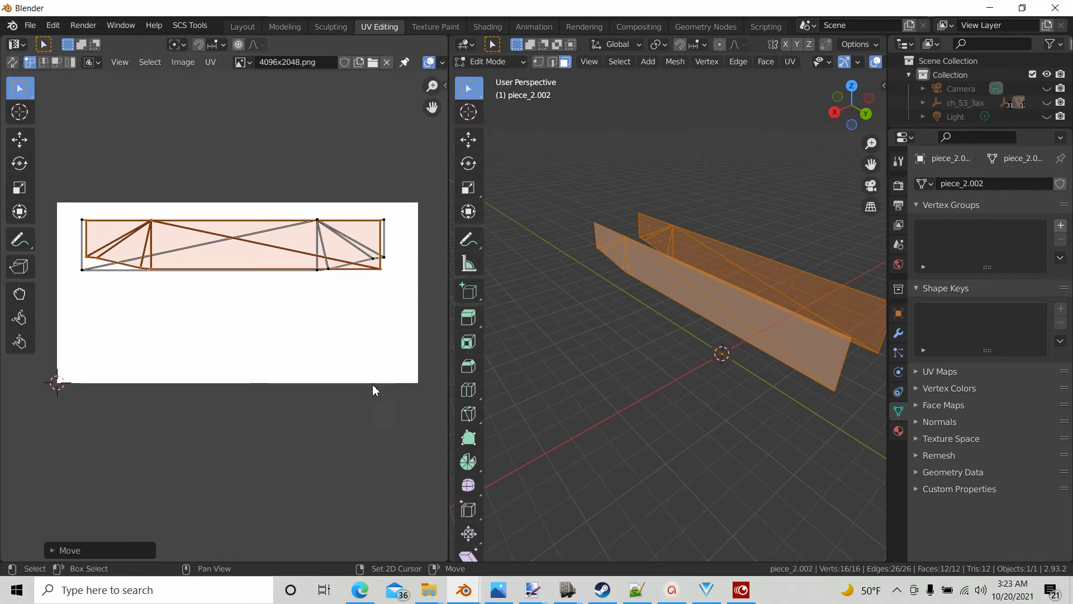
key("s")
key("x")
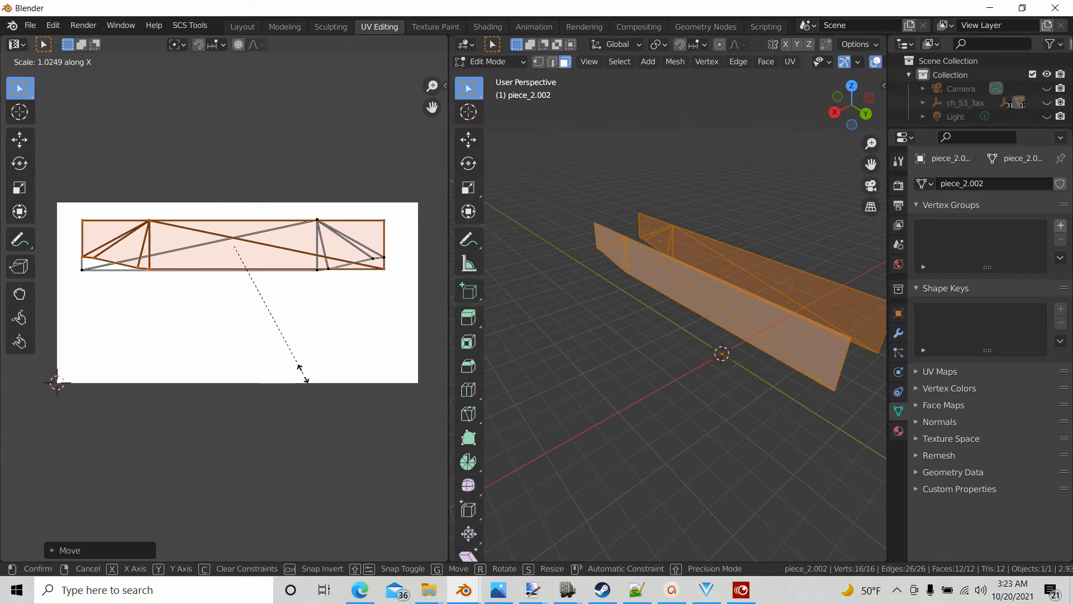
left_click(301, 370)
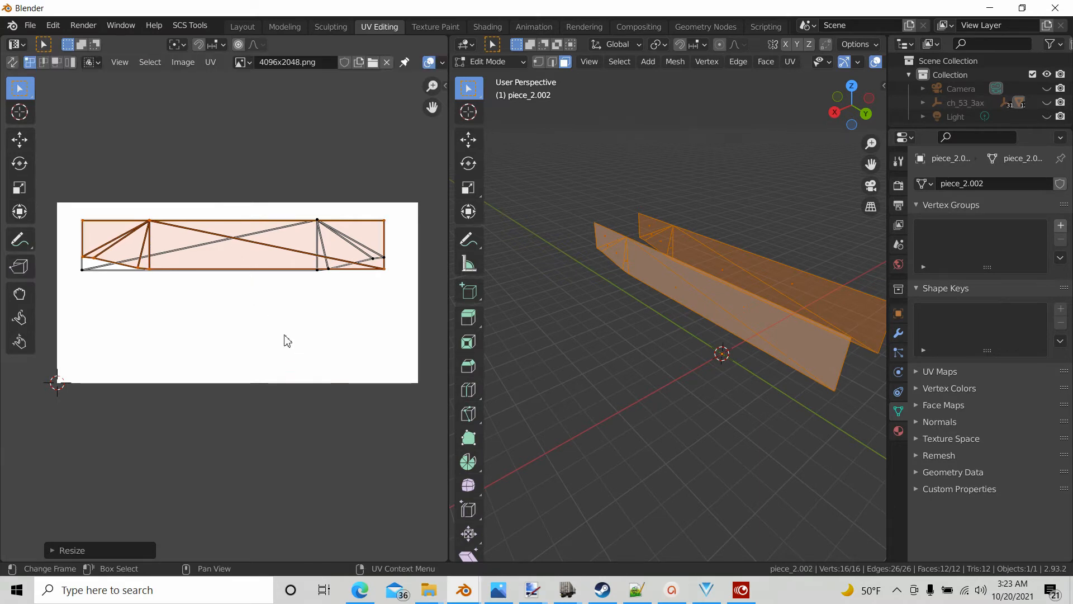
Move the selected UV island about -0.175 along Y to sit below the other island, and clear the UV selection.
key("g")
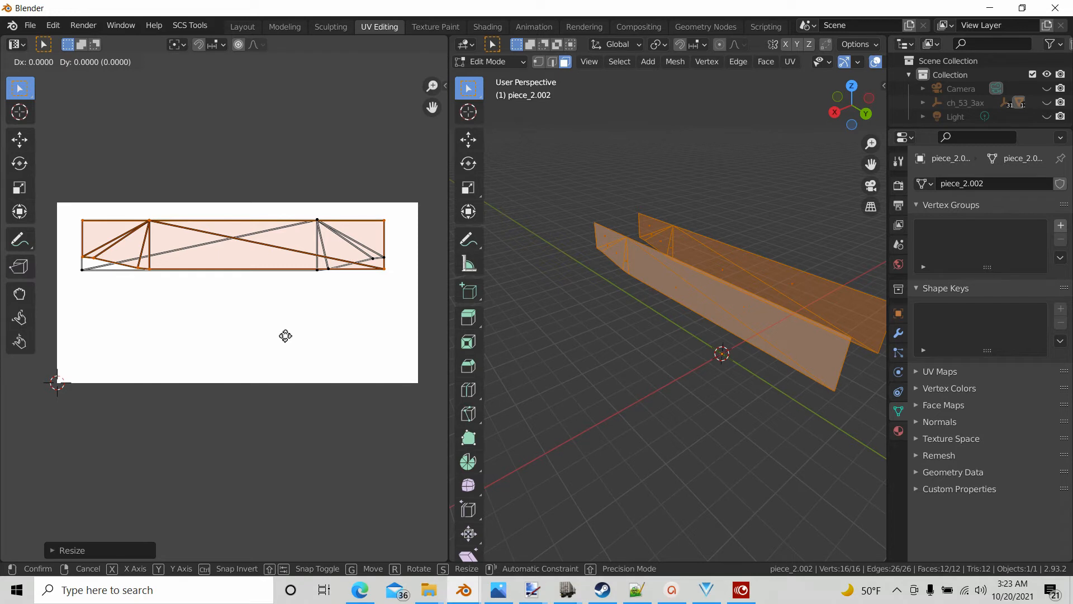
key("y")
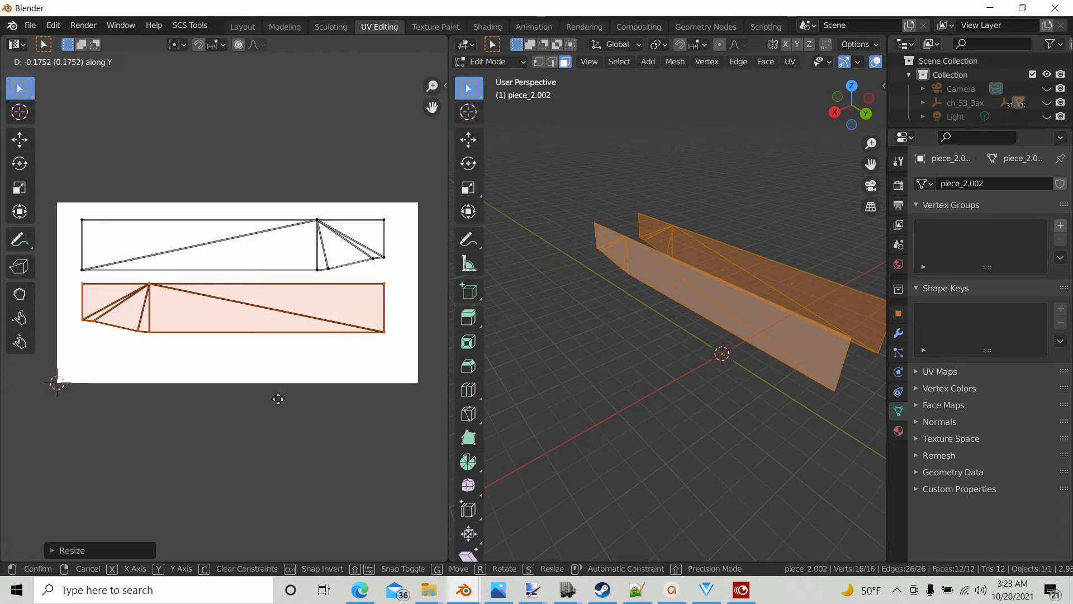
left_click(279, 398)
left_click(297, 474)
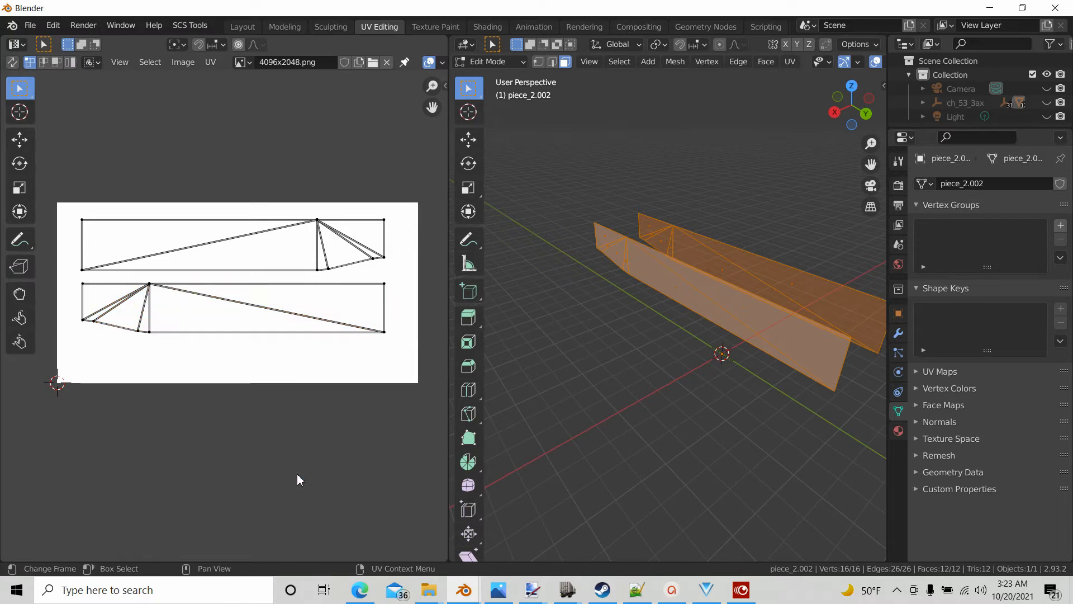
middle_click_drag(532, 347, 577, 395)
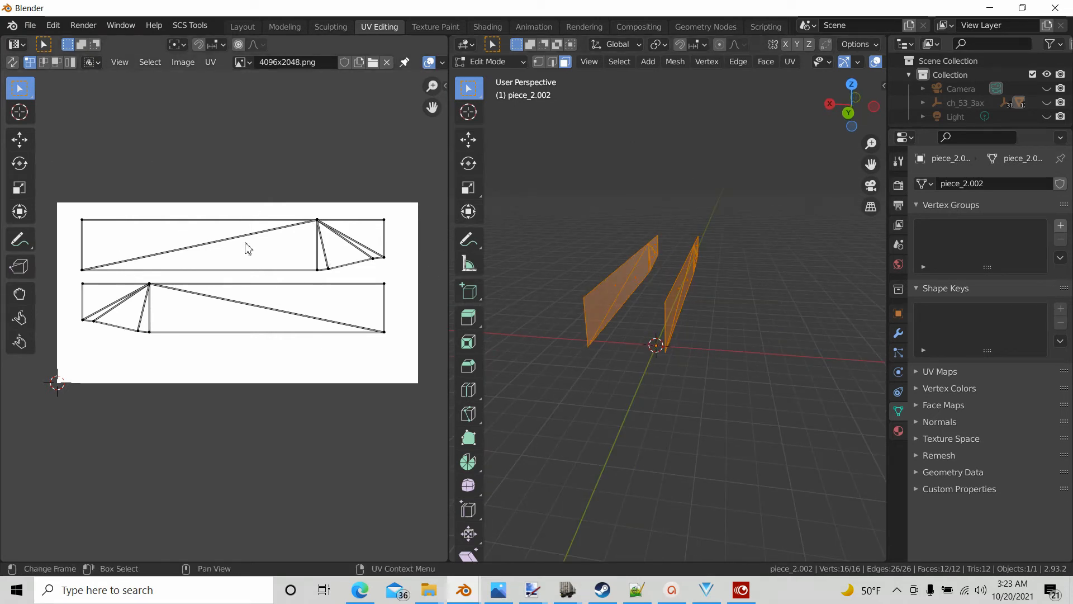
left_click(211, 67)
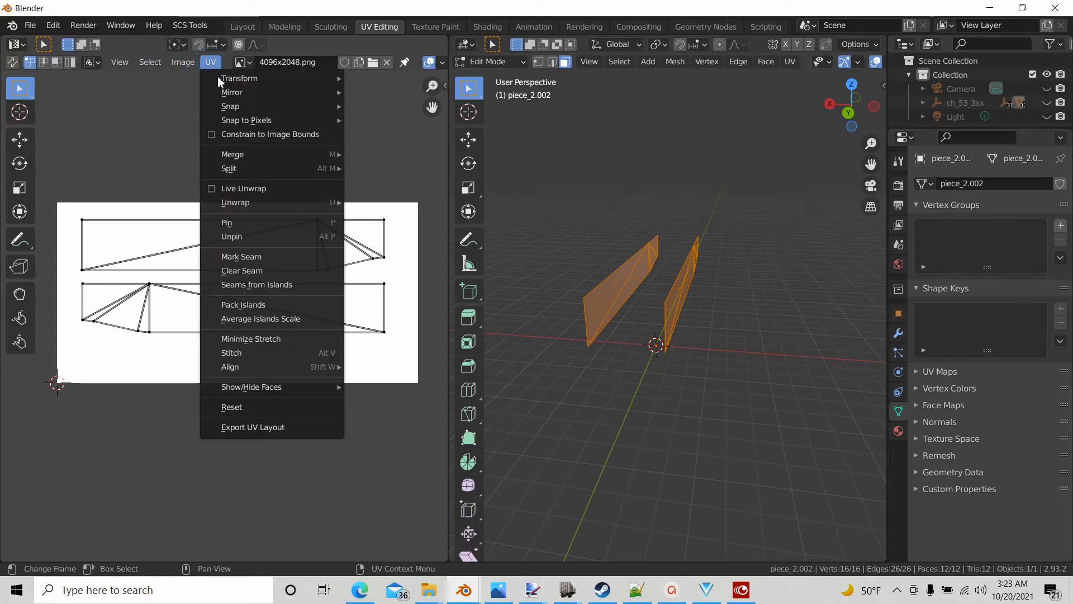
left_click(210, 66)
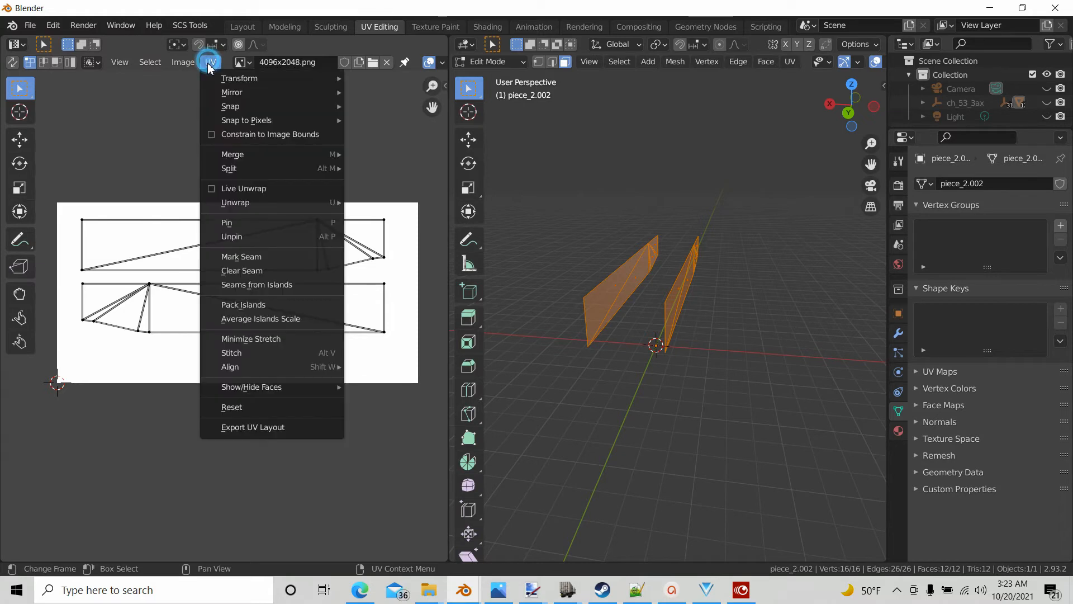
left_click(210, 64)
left_click(267, 428)
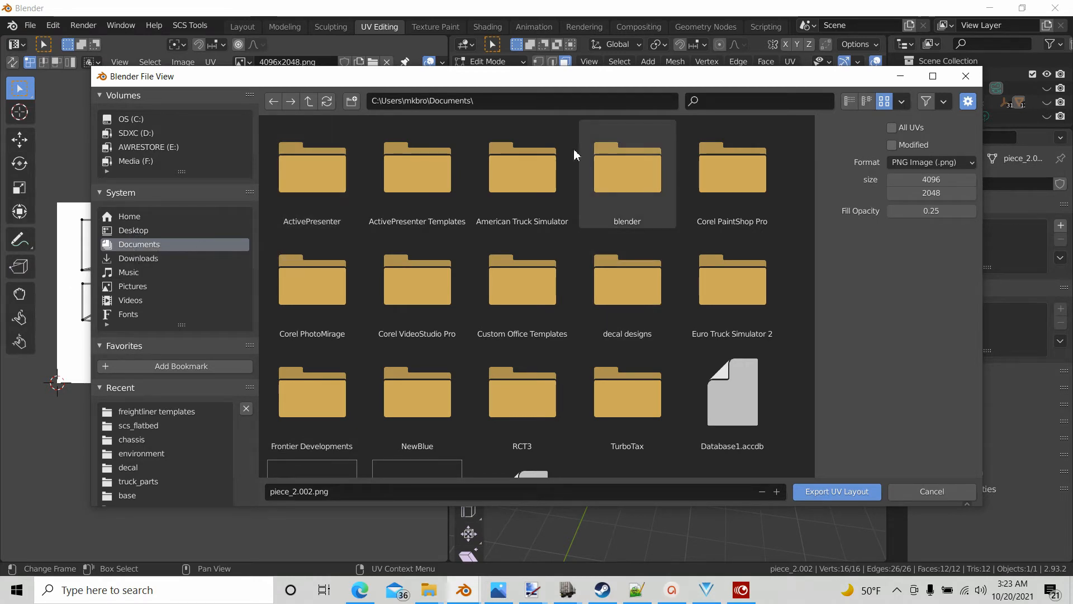
double_click(625, 168)
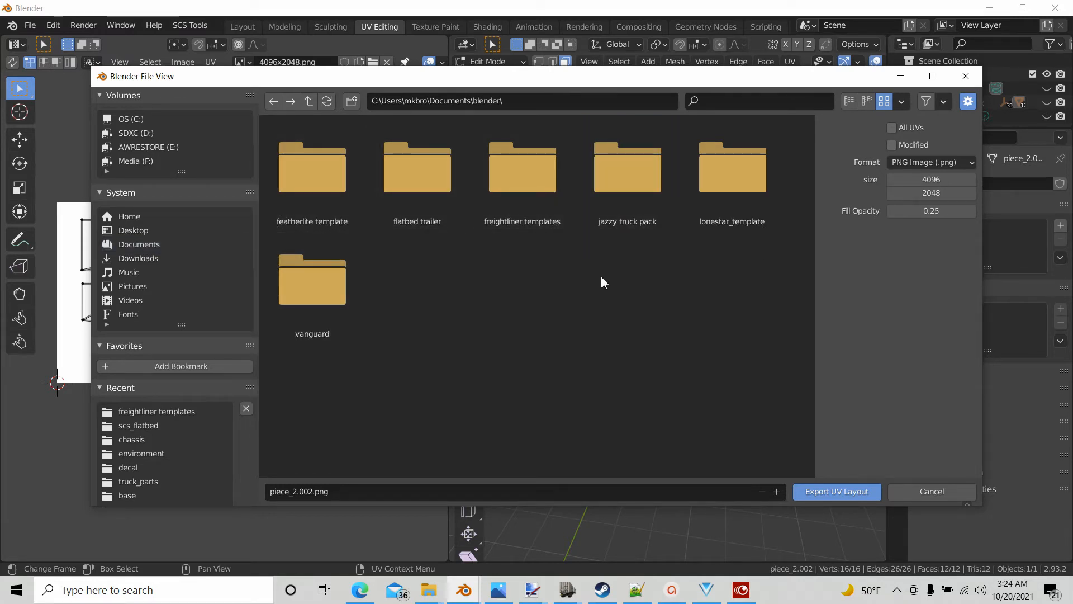
double_click(417, 180)
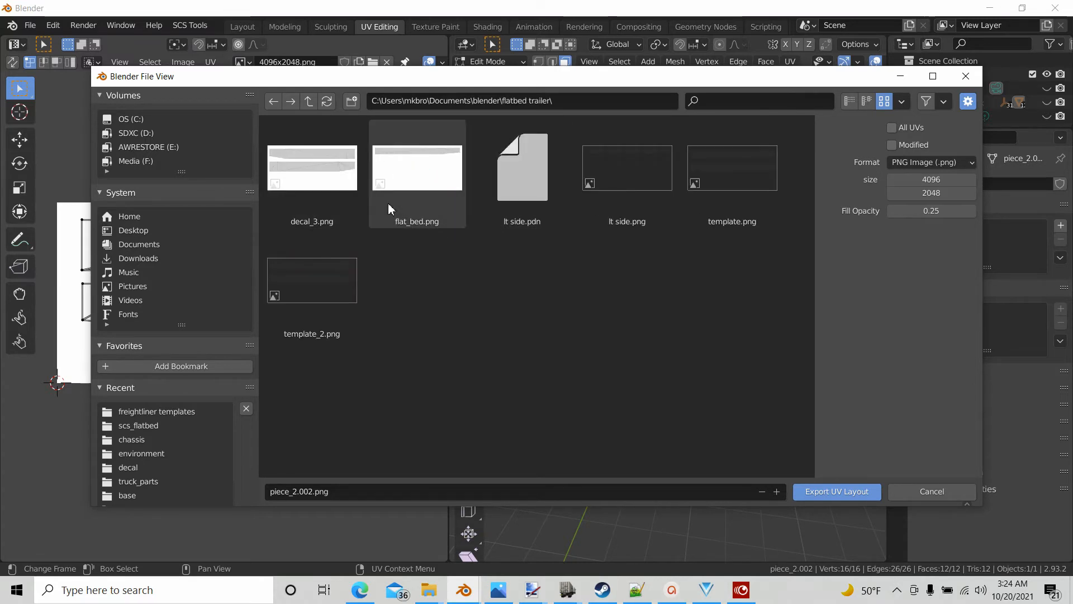
left_click(336, 492)
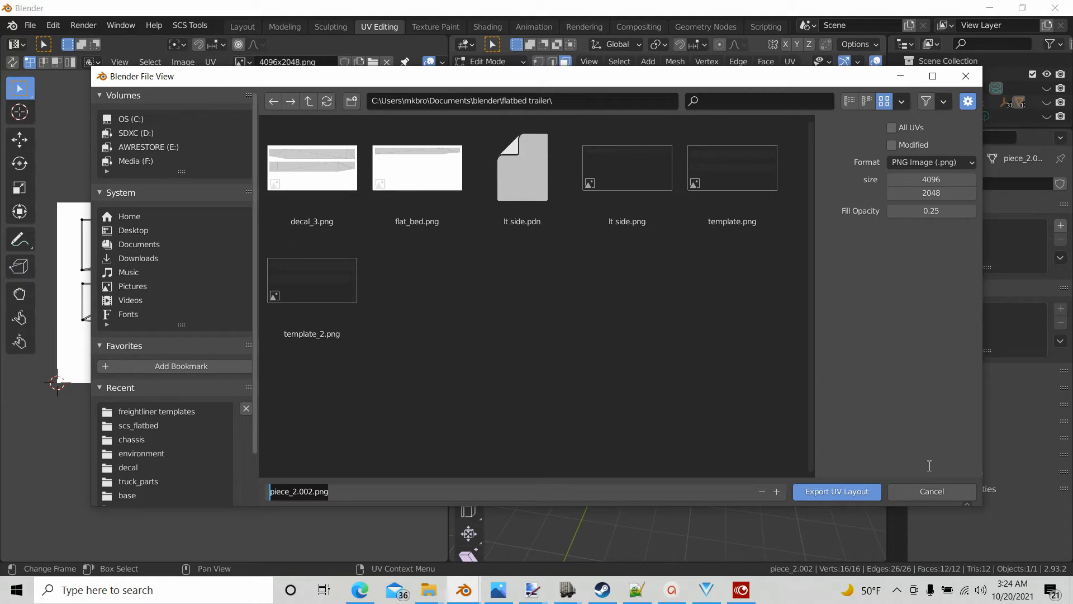
left_click(966, 78)
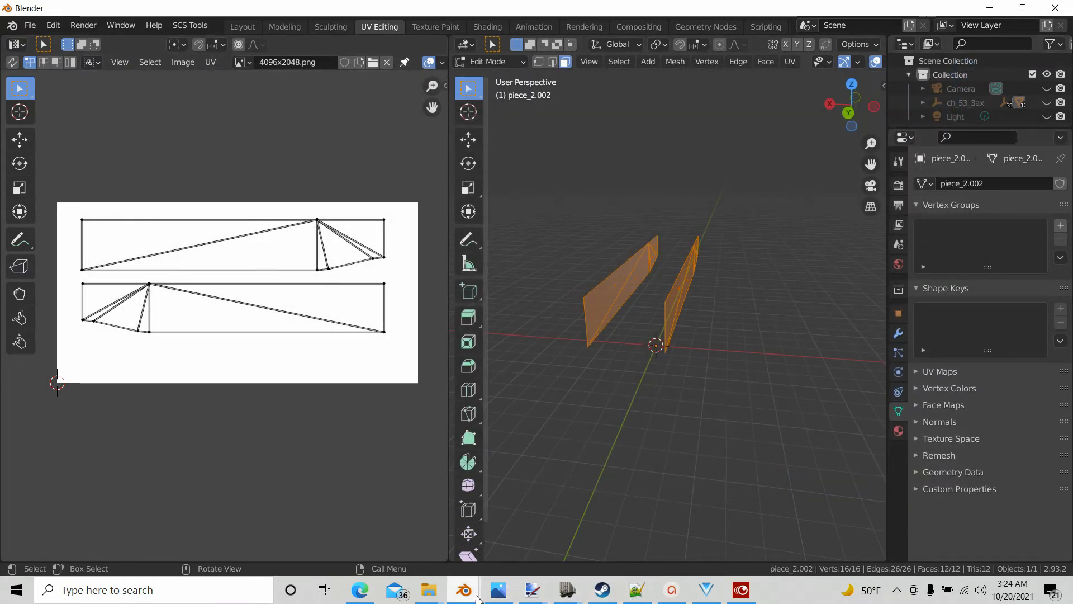
Switch to paint.net, bring up the decal_3.dds image with the red logos, and close the blank color.dds image.
left_click(533, 592)
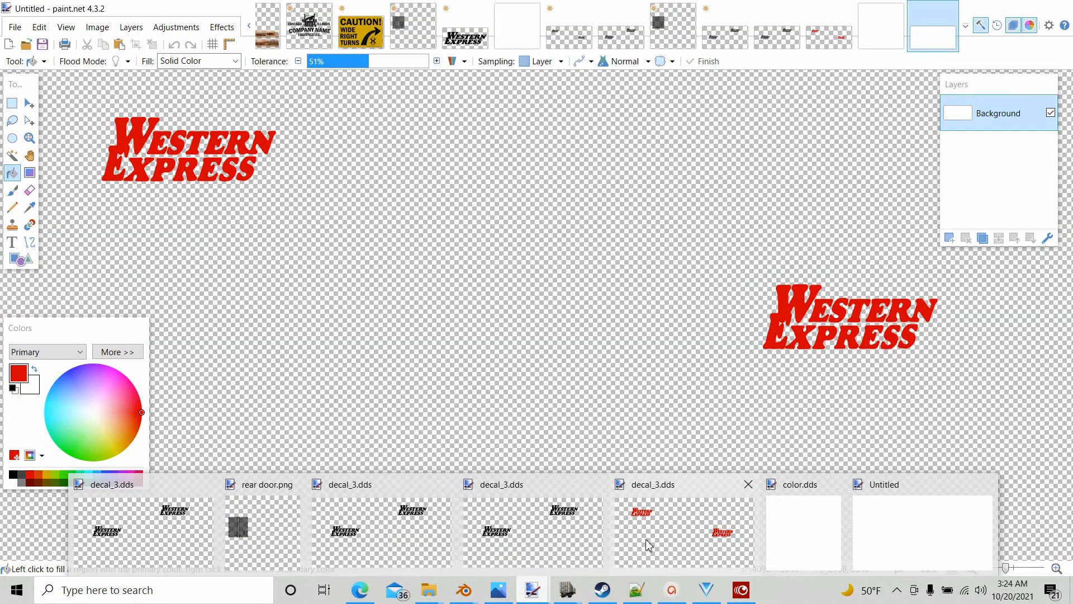
left_click(655, 538)
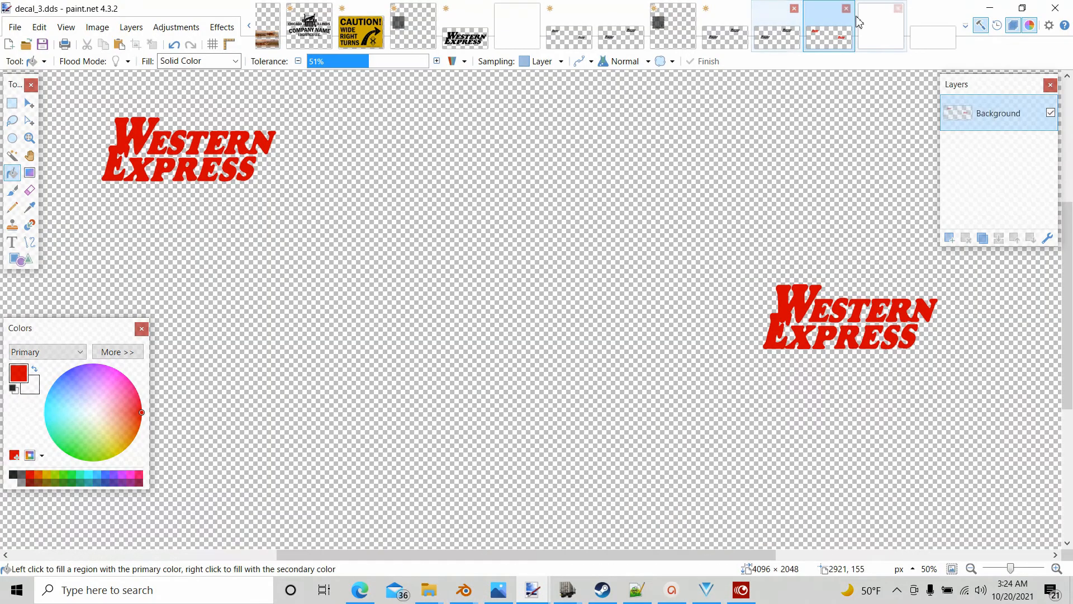
left_click(898, 9)
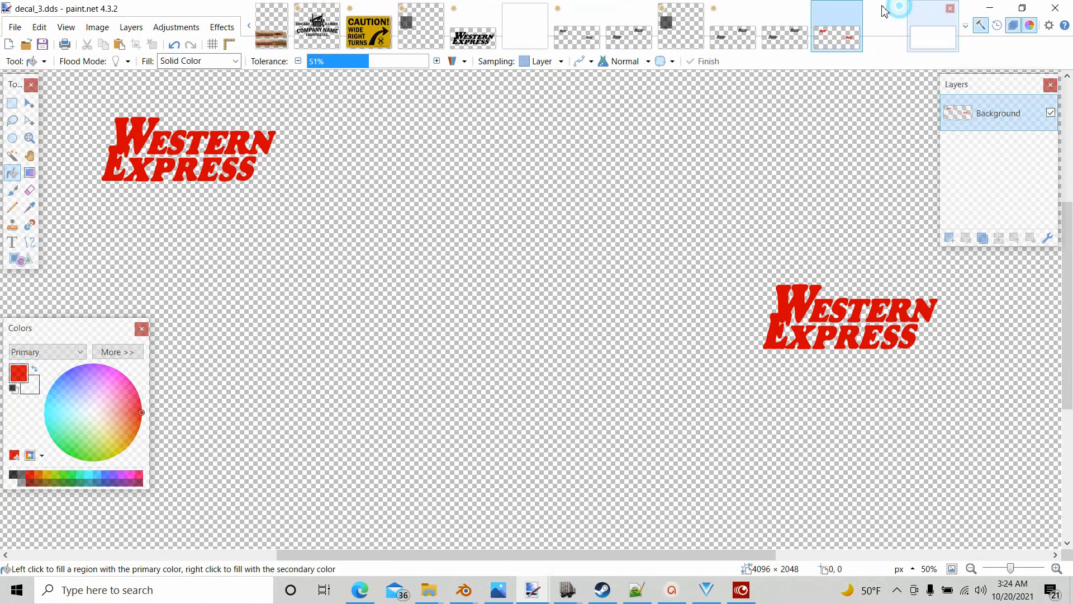
Open template.png from the flatbed trailer folder inside Documents > blender.
left_click(14, 27)
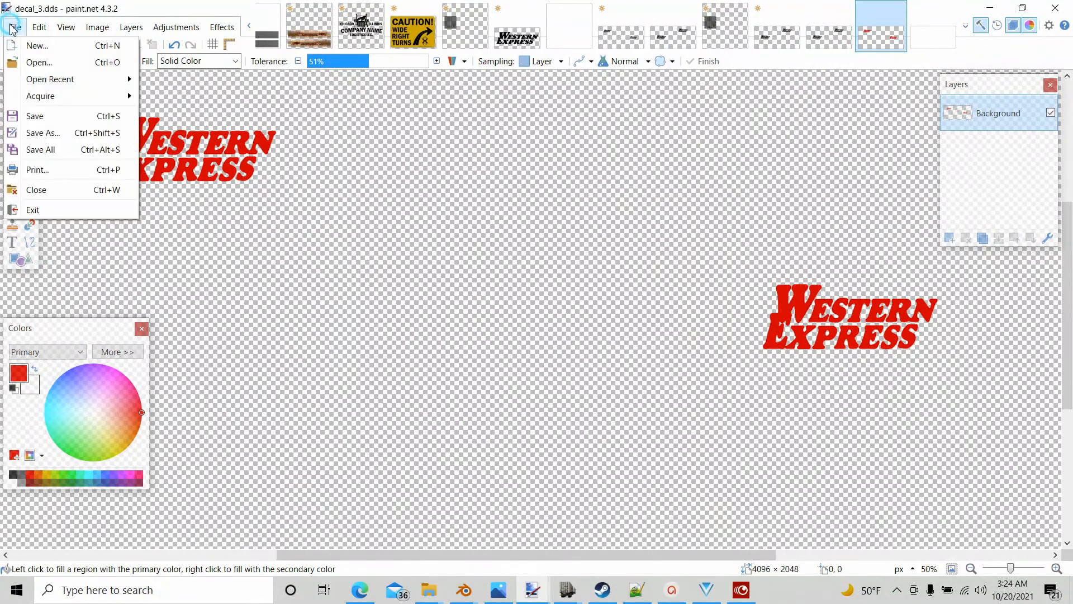
left_click(31, 63)
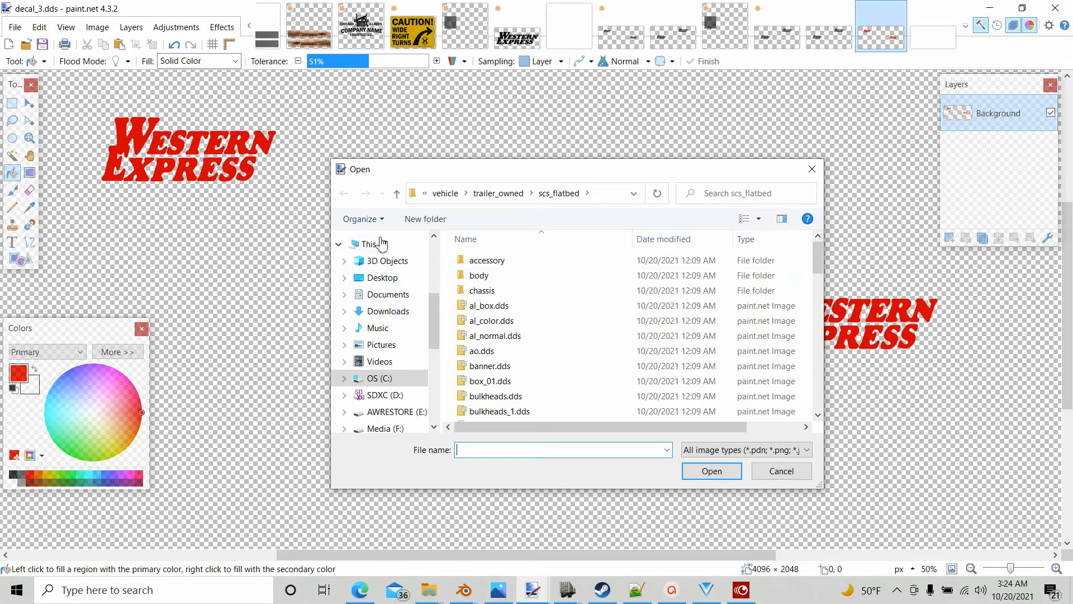
left_click(385, 298)
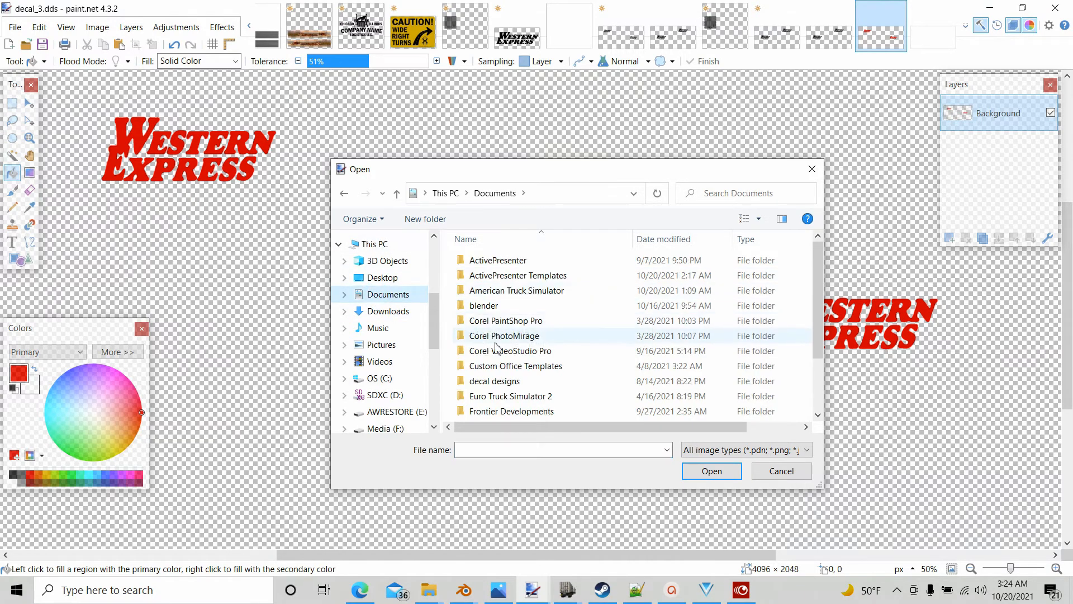
double_click(483, 305)
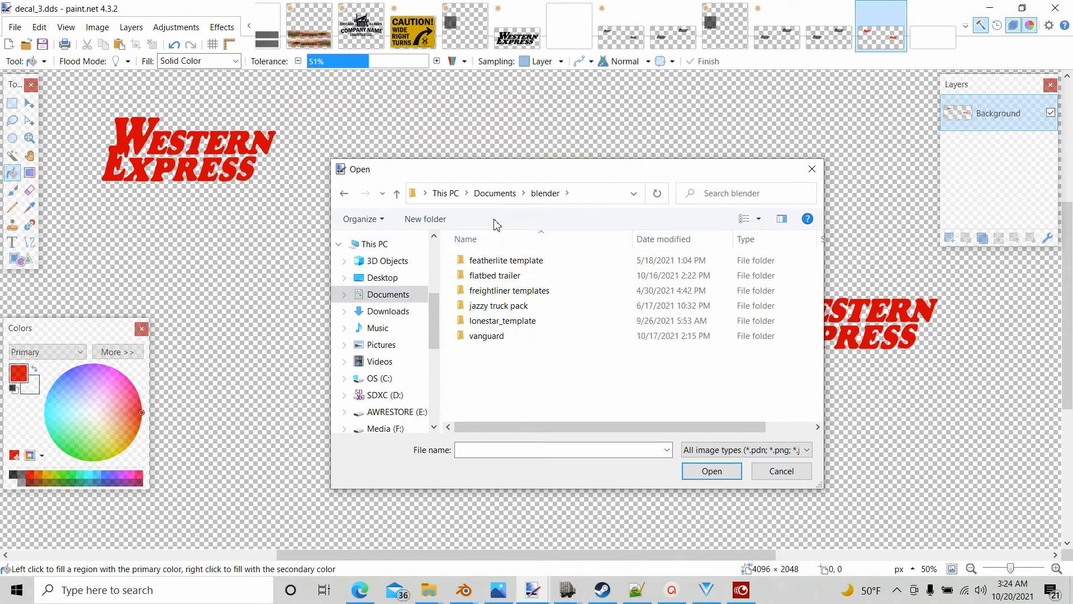
double_click(482, 277)
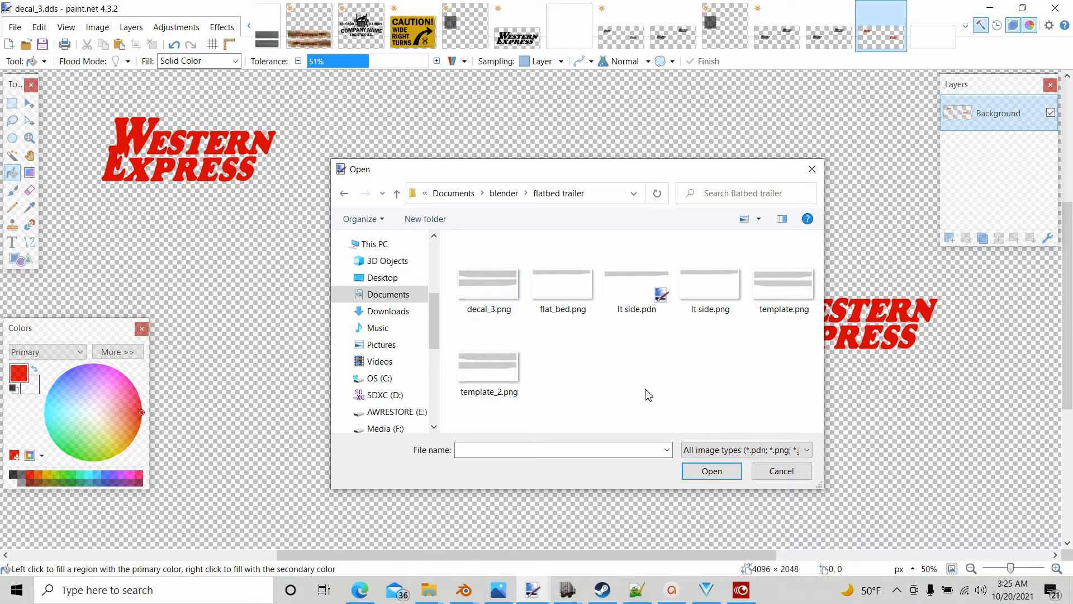
left_click(781, 295)
left_click(712, 471)
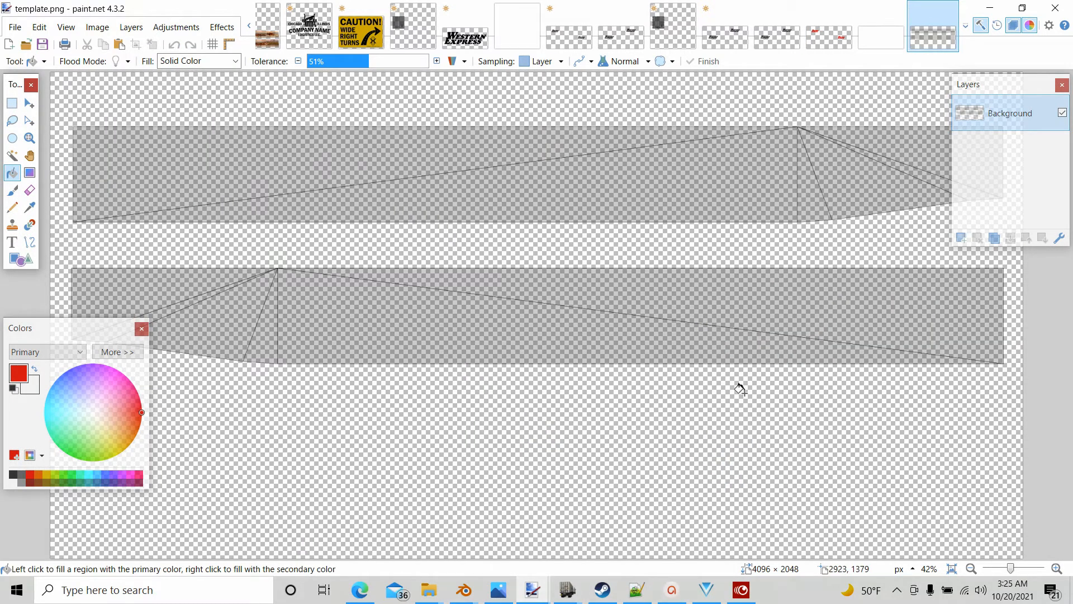
Add a new layer beneath the Background layer of template.png and fill it with white.
left_click(970, 568)
left_click(970, 568)
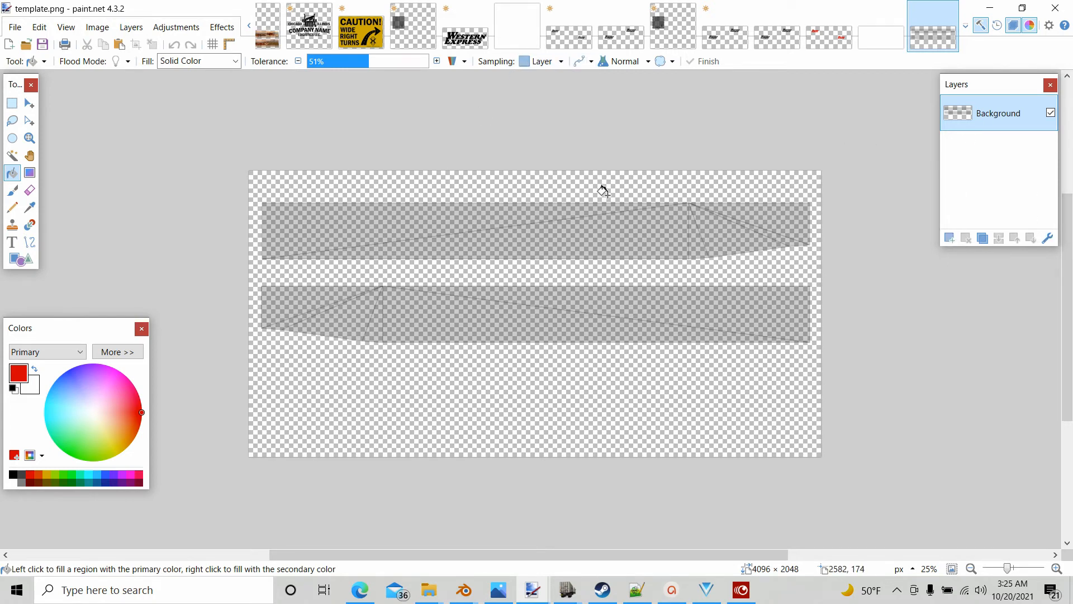
left_click(950, 239)
left_click_drag(988, 113, 1005, 182)
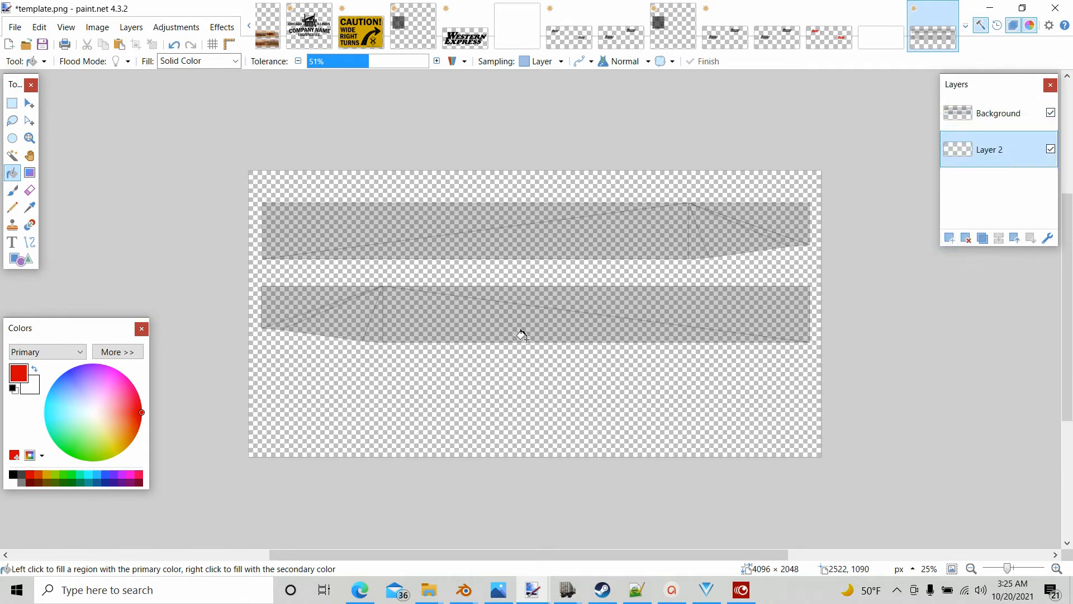
left_click(34, 370)
left_click(345, 419)
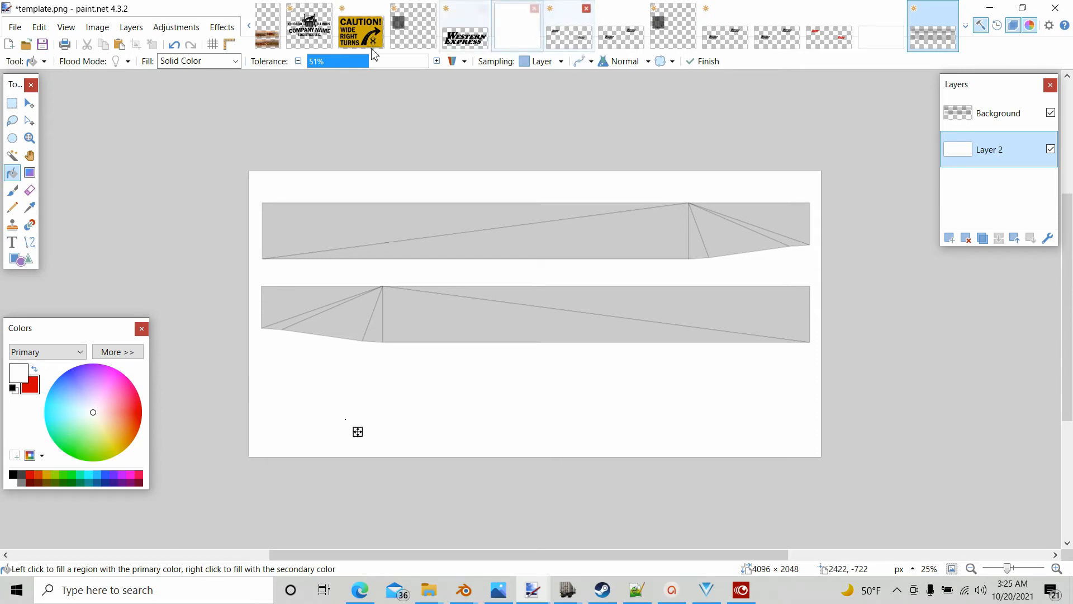
Open the Western Express logo WE_logo-300x138.png from the Pictures > class > template folder.
left_click(13, 28)
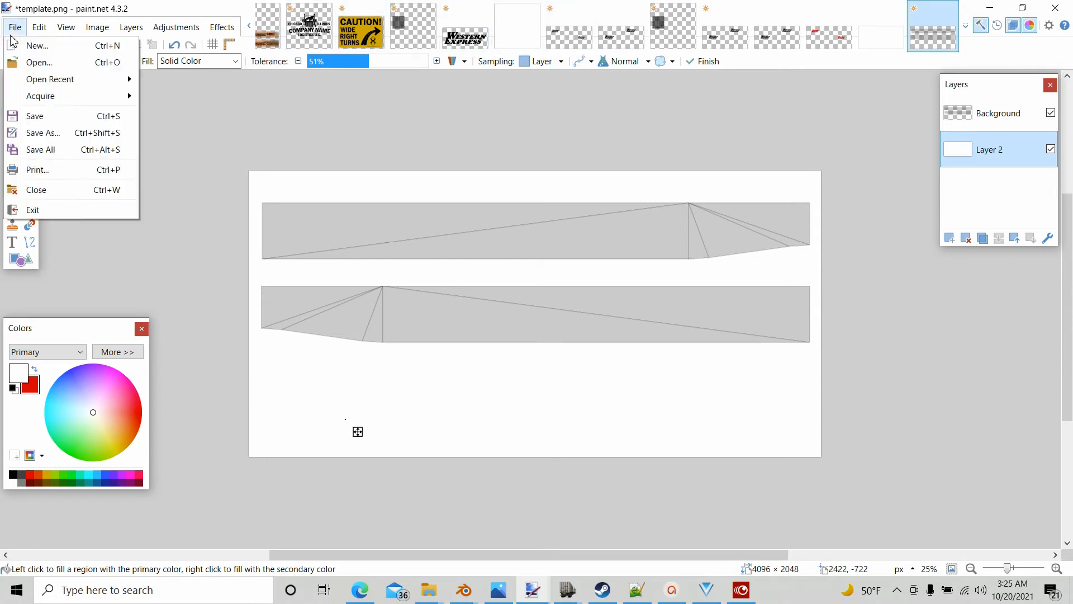
left_click(28, 62)
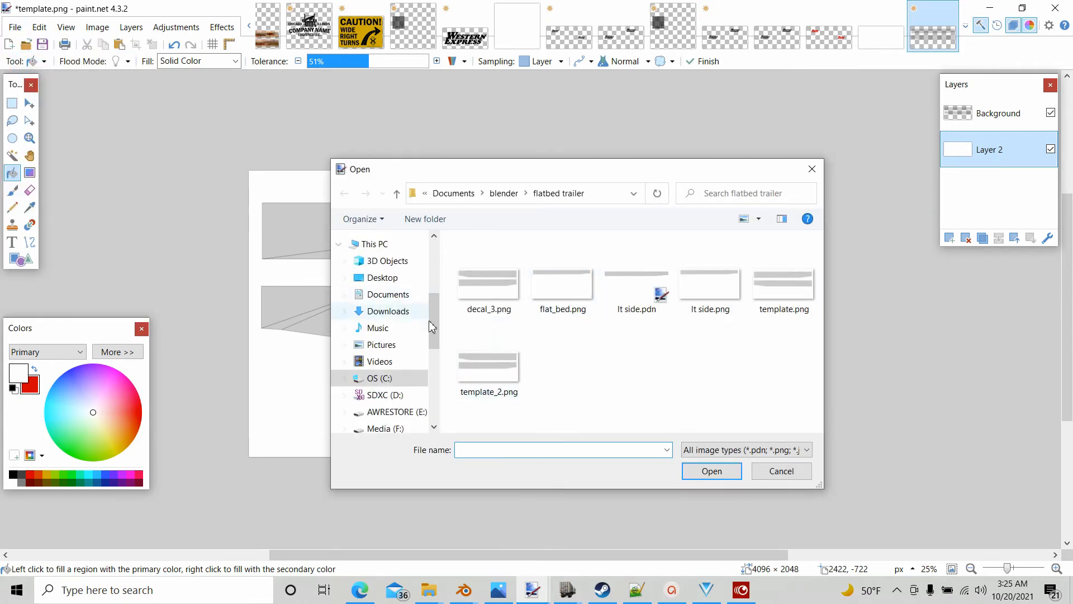
left_click(377, 347)
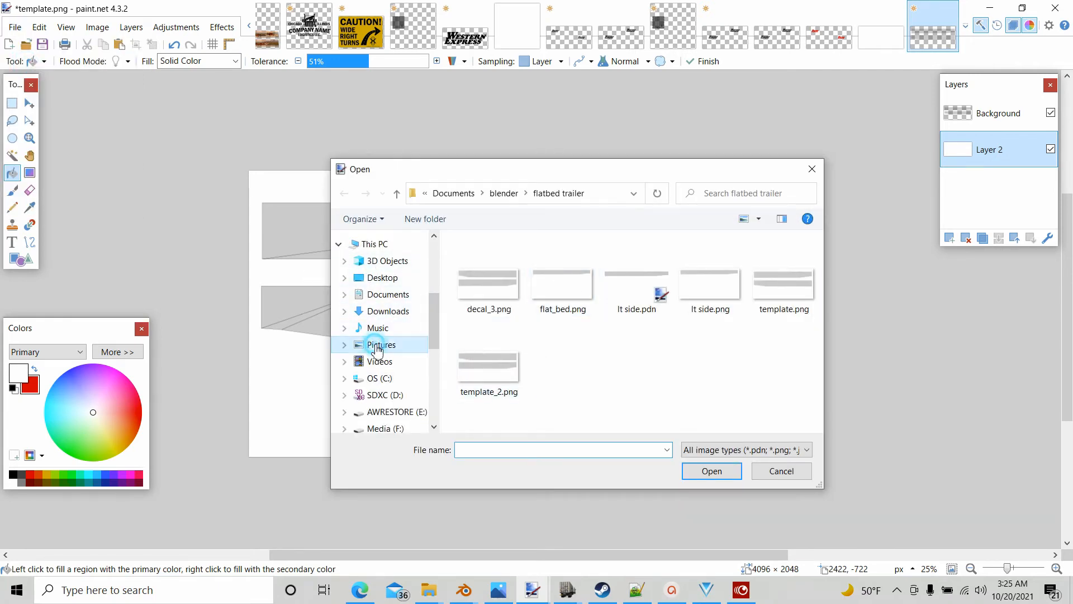
double_click(671, 266)
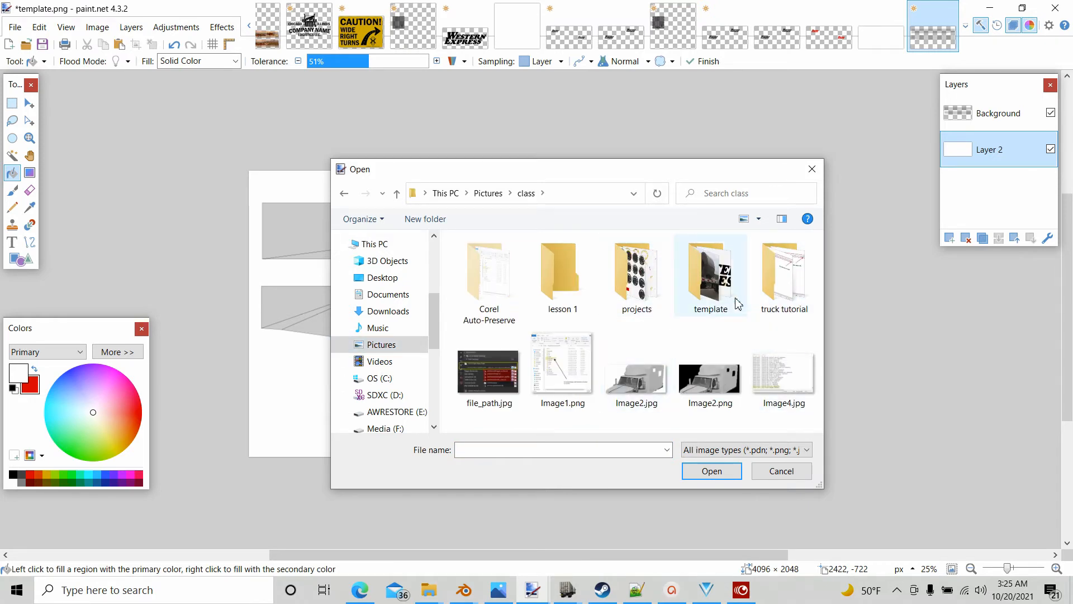
double_click(702, 271)
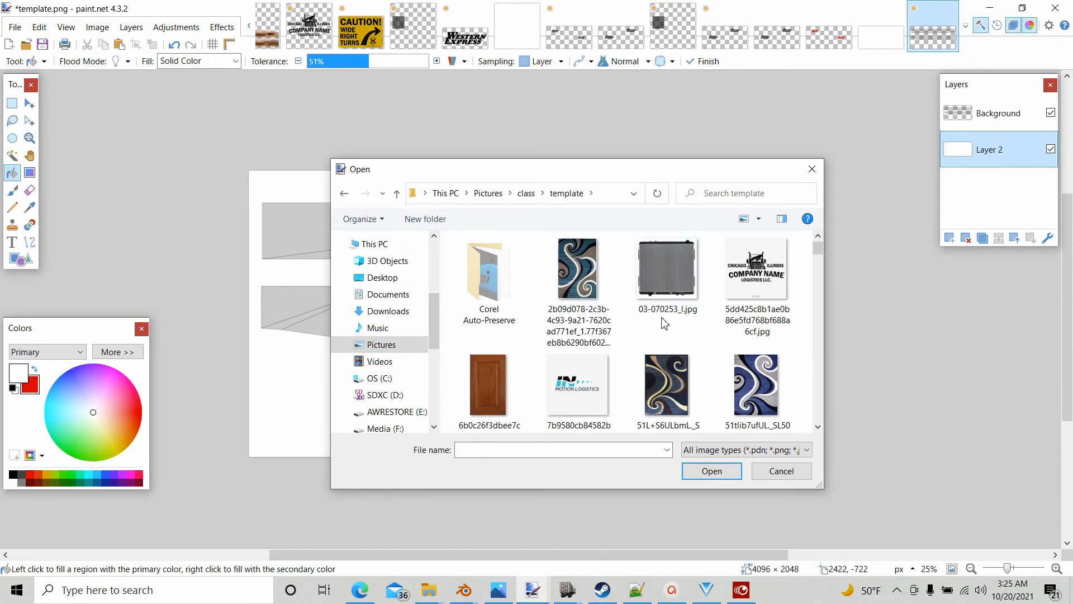
scroll(717, 305, "down", 3)
scroll(717, 307, "down", 10)
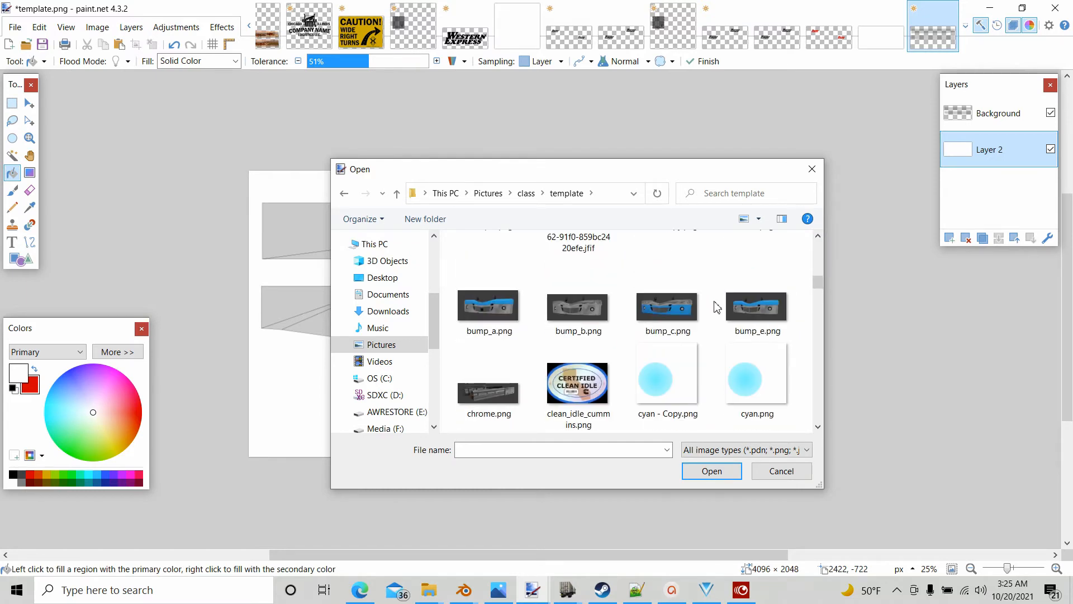
scroll(717, 307, "down", 8)
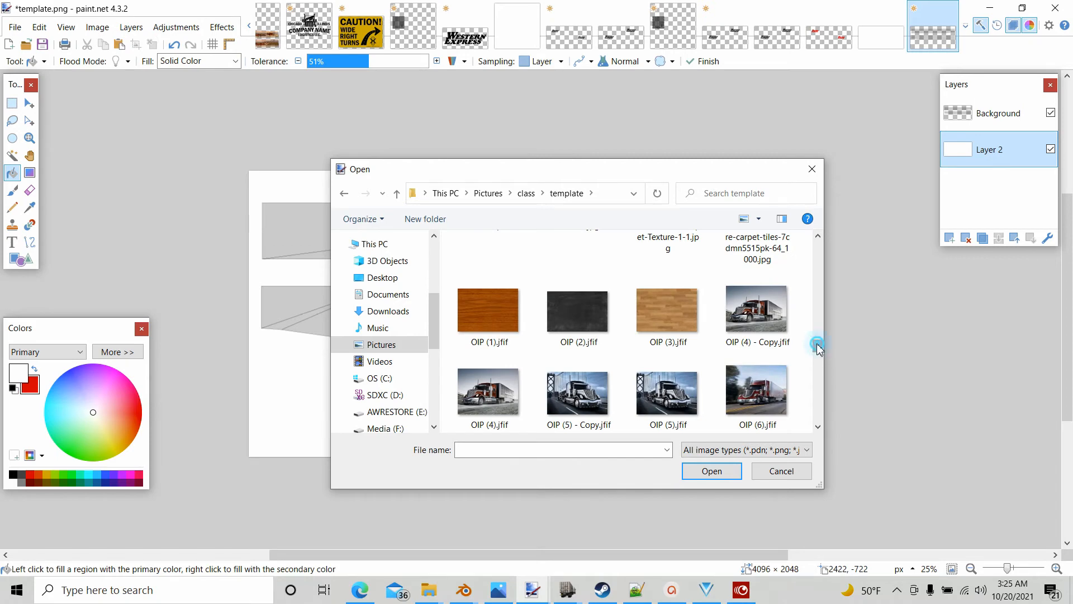
left_click_drag(824, 350, 810, 418)
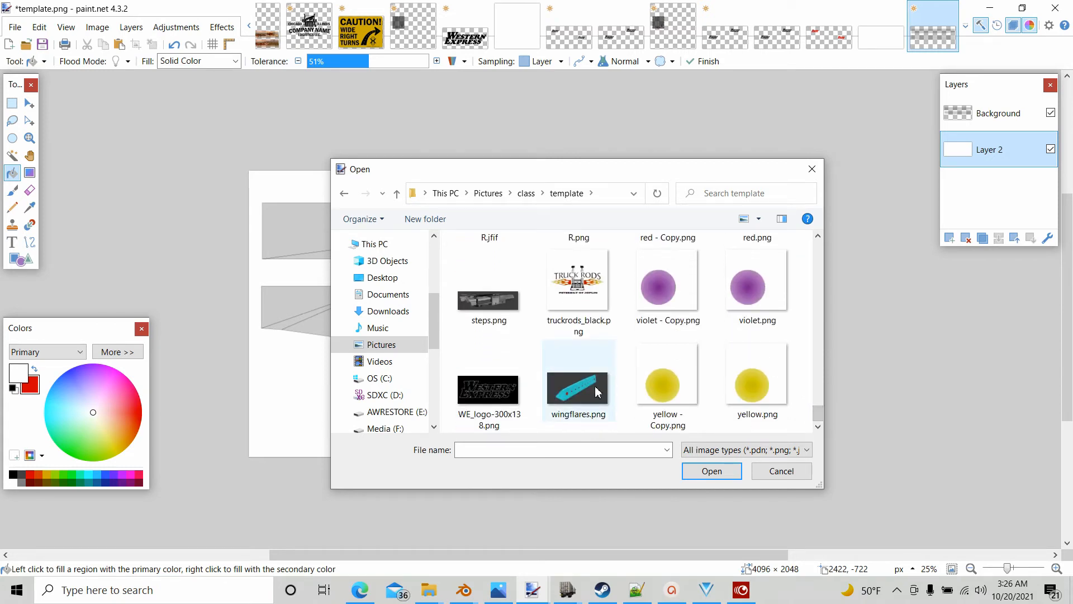
left_click(489, 387)
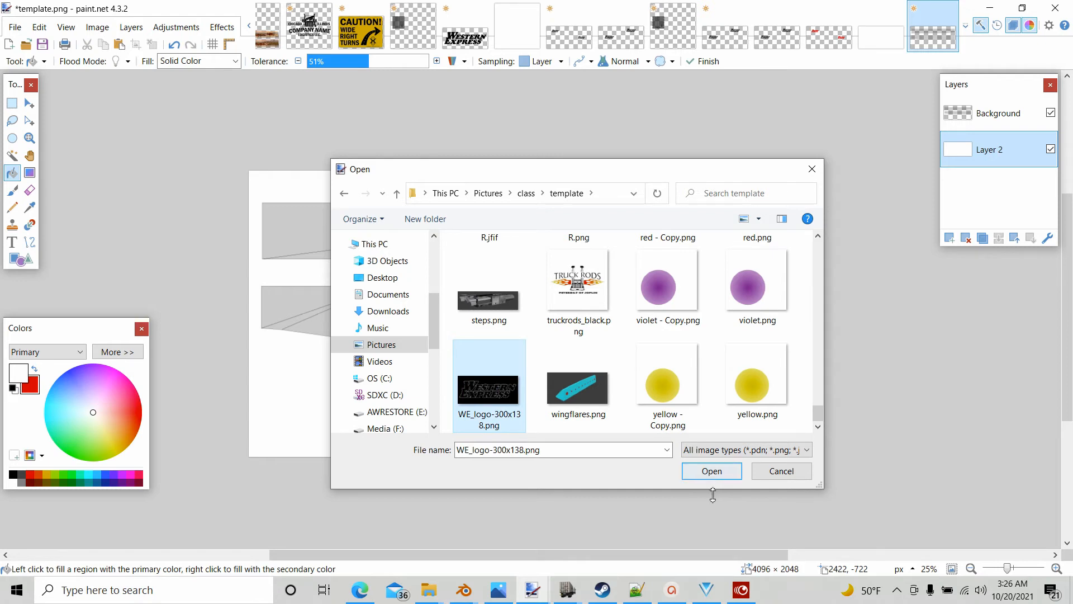
left_click(712, 471)
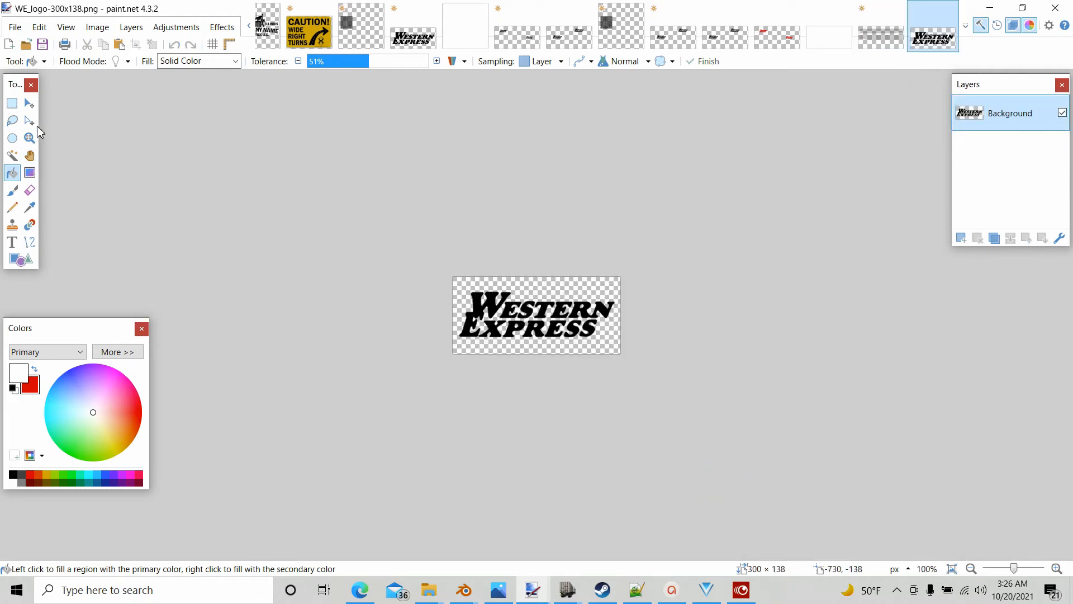
Select the entire Western Express logo image in WE_logo-300x138.png and copy it.
left_click(1058, 569)
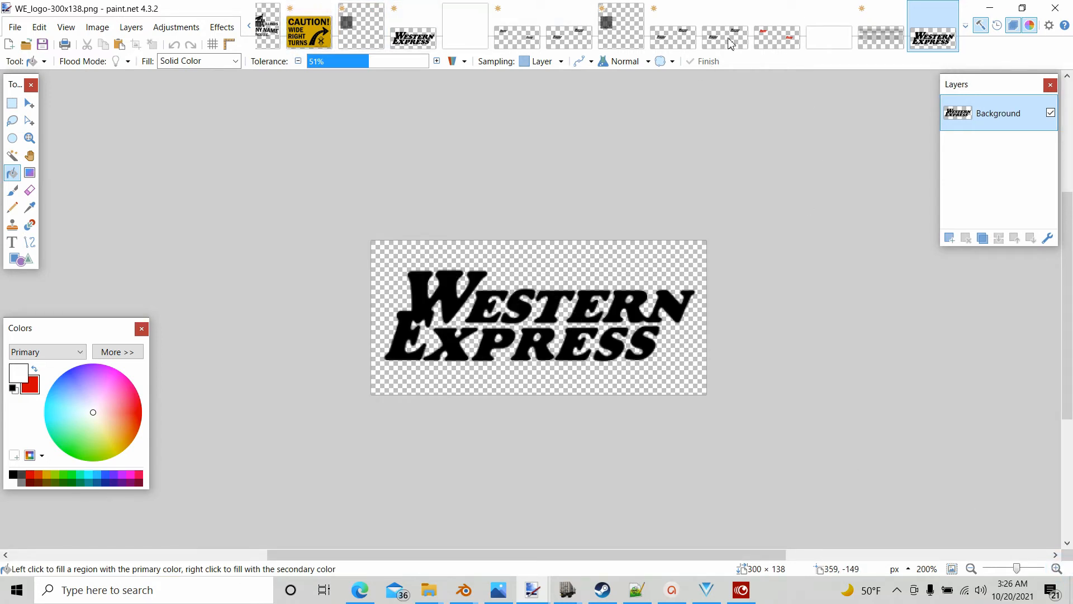
left_click(881, 34)
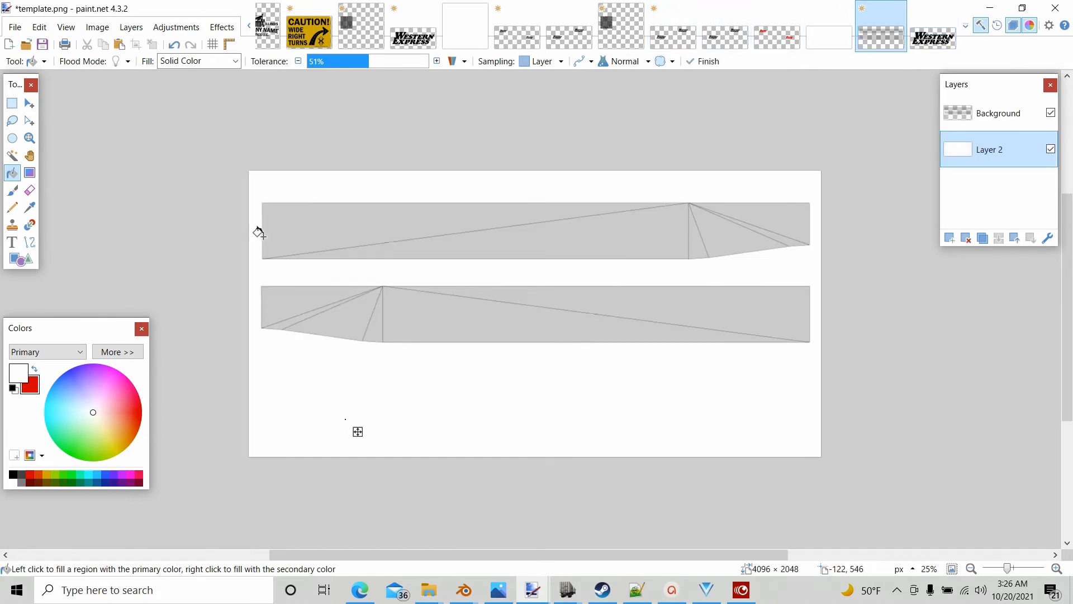
left_click(933, 34)
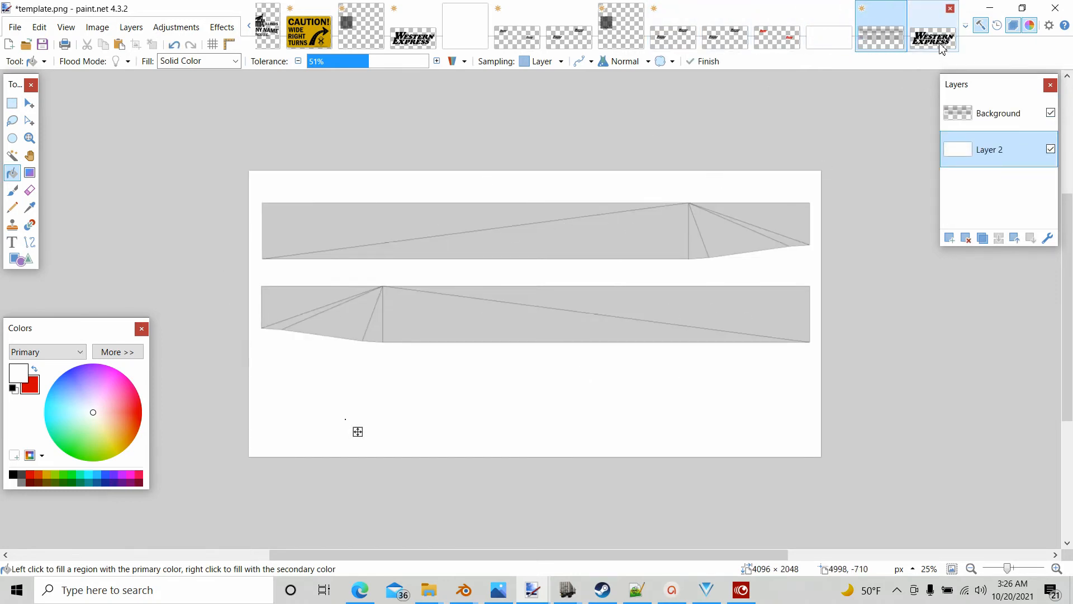
left_click(29, 104)
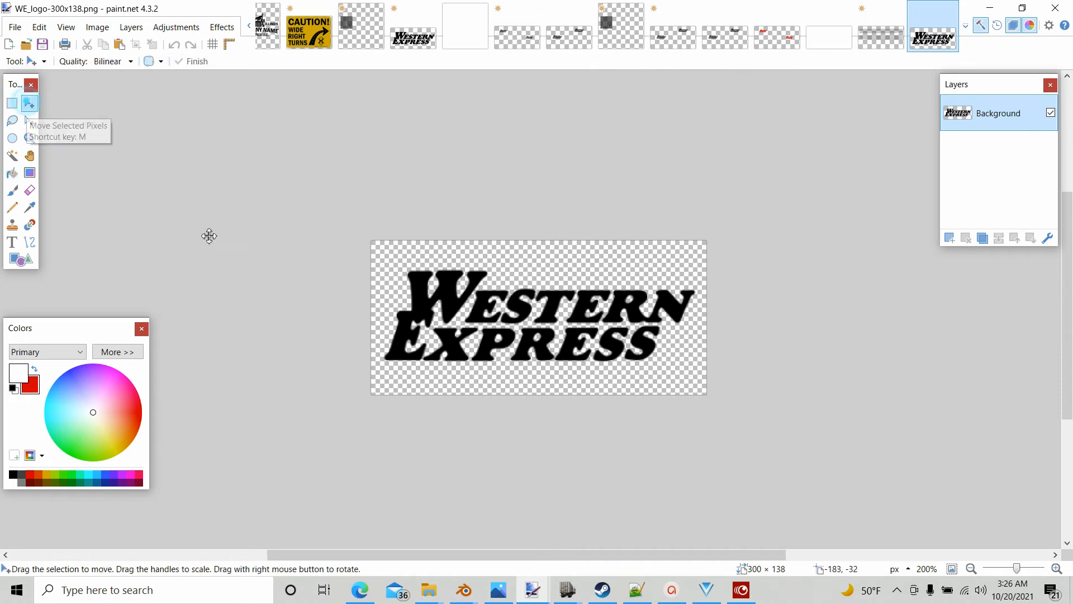
key("ctrl+a")
left_click(39, 28)
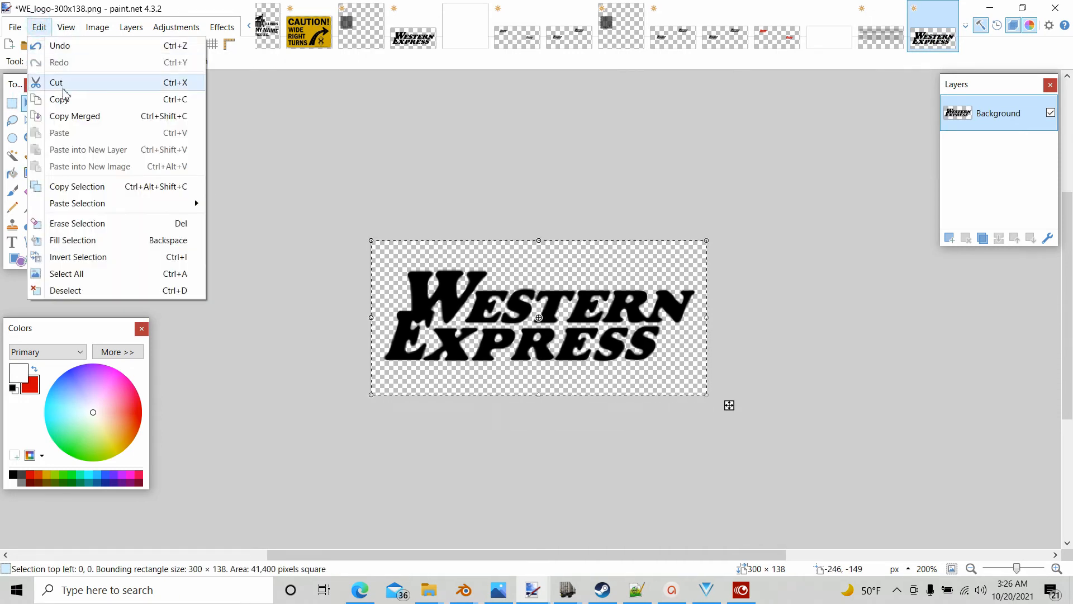
left_click(63, 99)
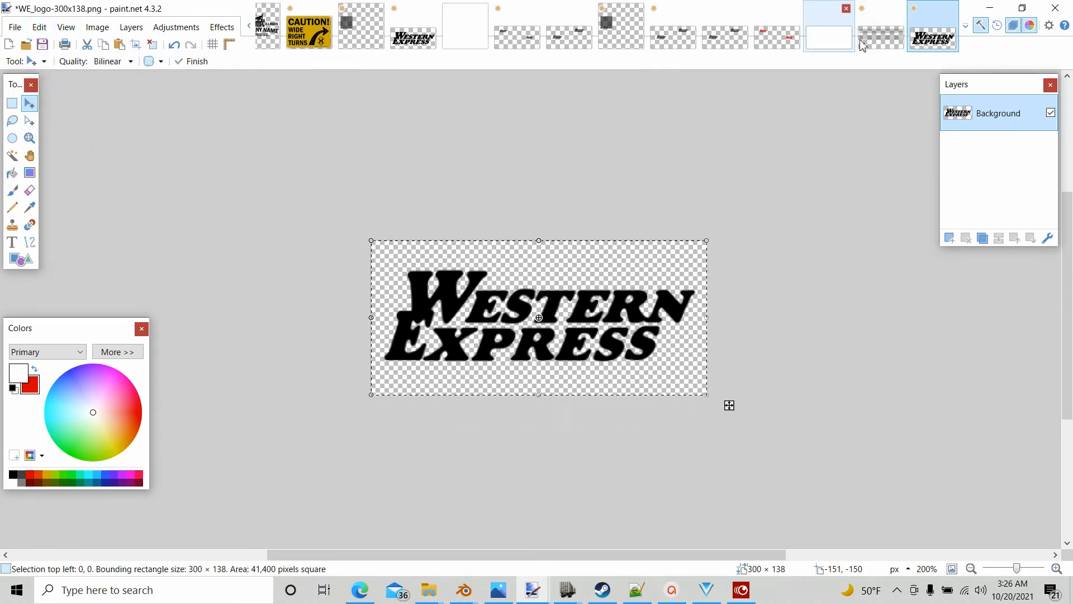
Paste the logo into a new layer of template.png, enlarge it to about 576 × 410 px and place it mid-length on the upper side panel.
left_click(881, 43)
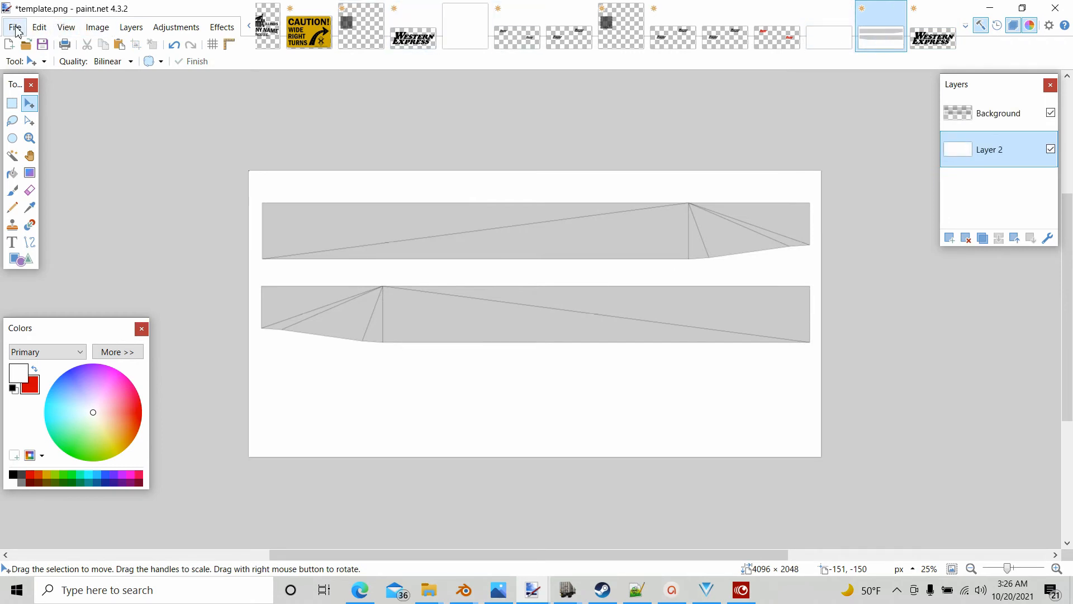
left_click(39, 27)
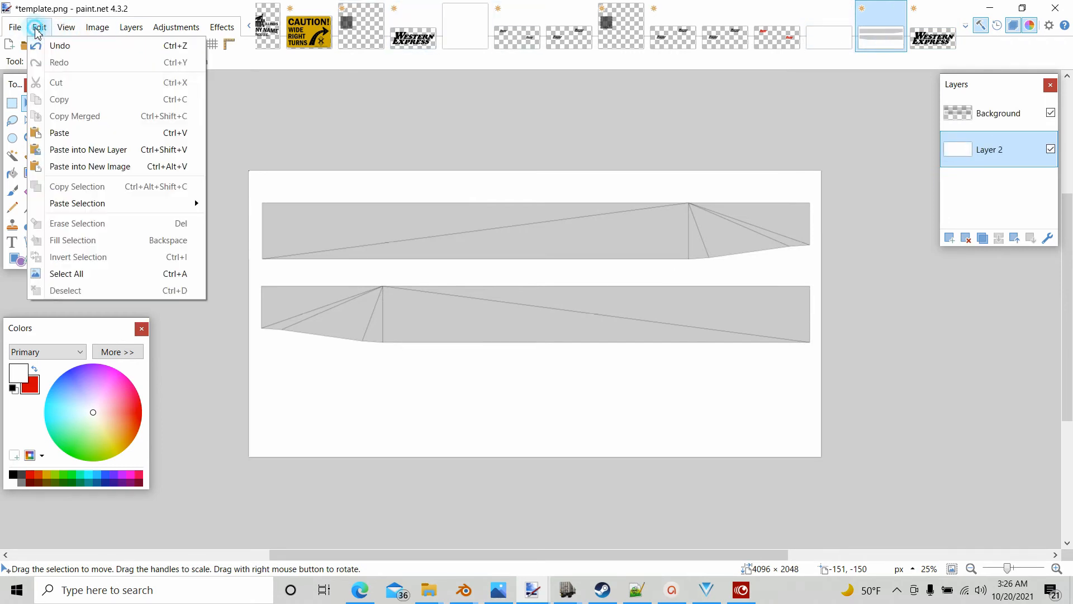
left_click(89, 149)
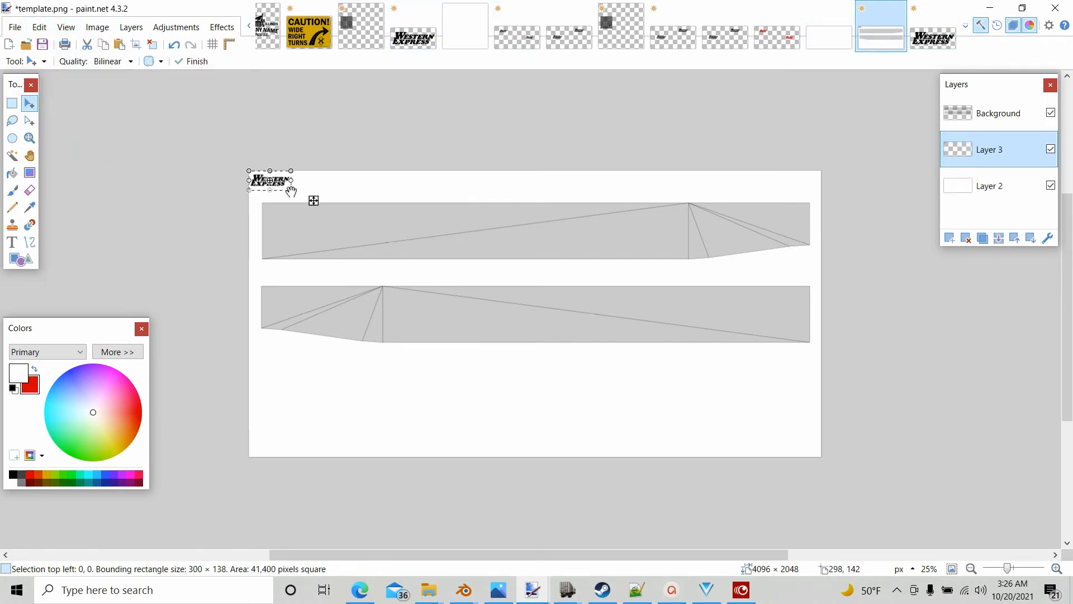
left_click_drag(291, 190, 487, 226)
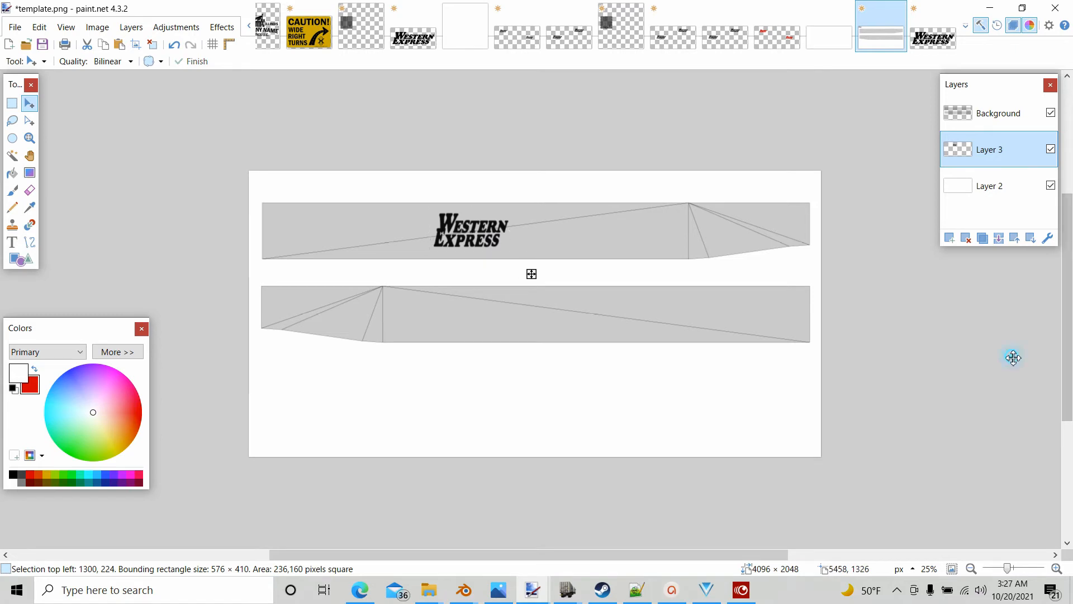
left_click(192, 61)
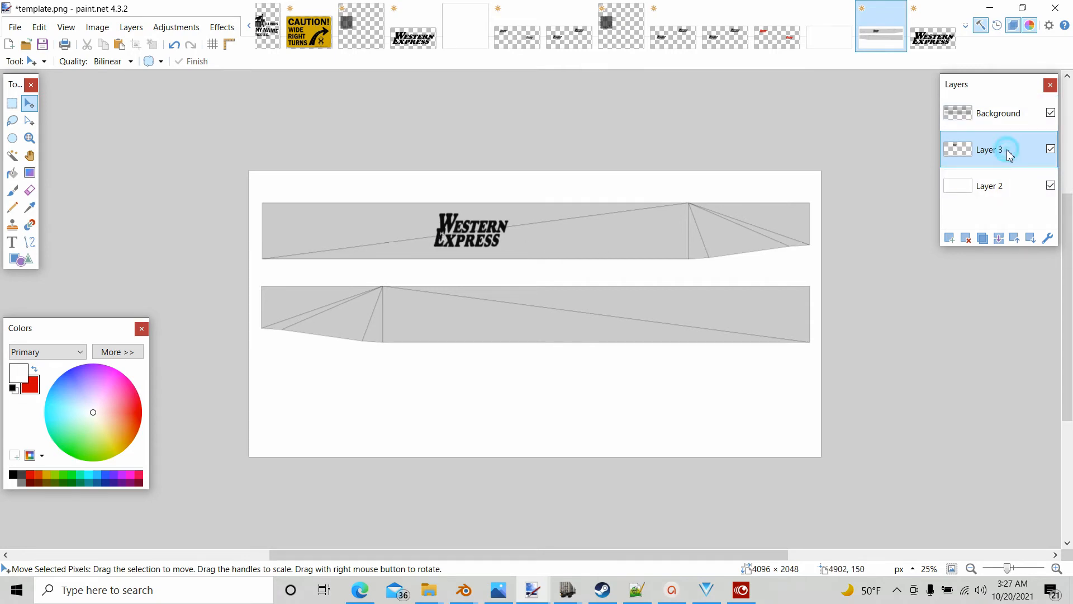
Duplicate the logo layer, move the copy onto the lower side panel right of its middle, and deselect it.
left_click(982, 238)
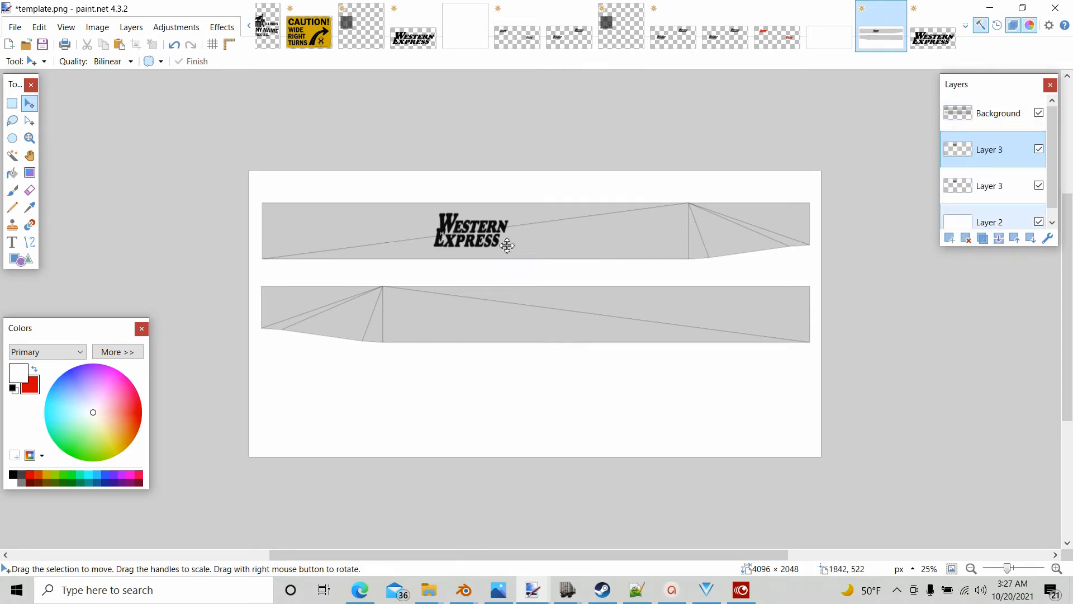
left_click_drag(481, 228, 658, 314)
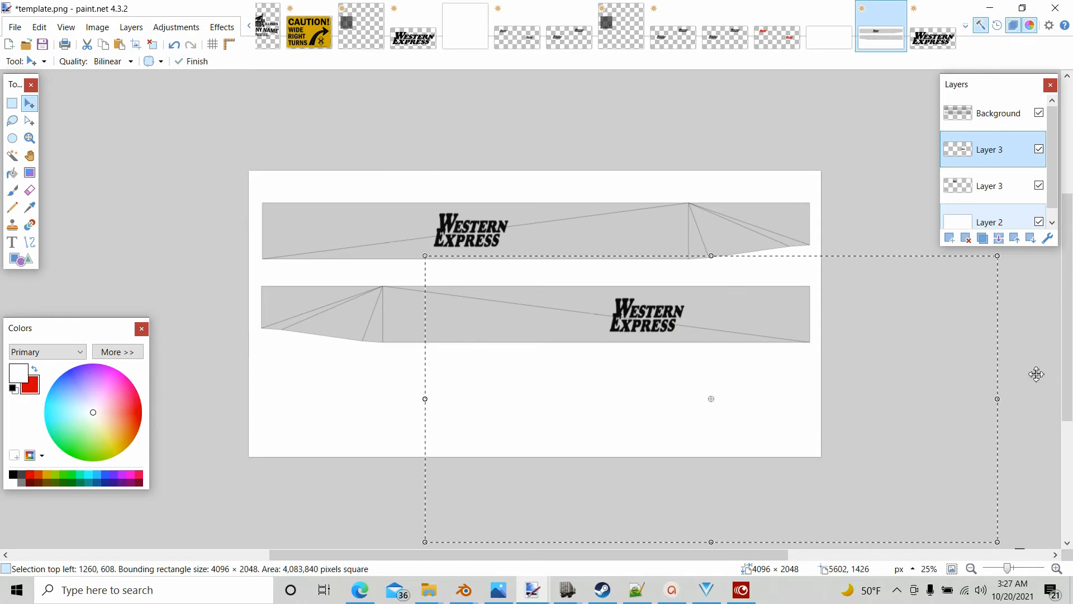
left_click(152, 45)
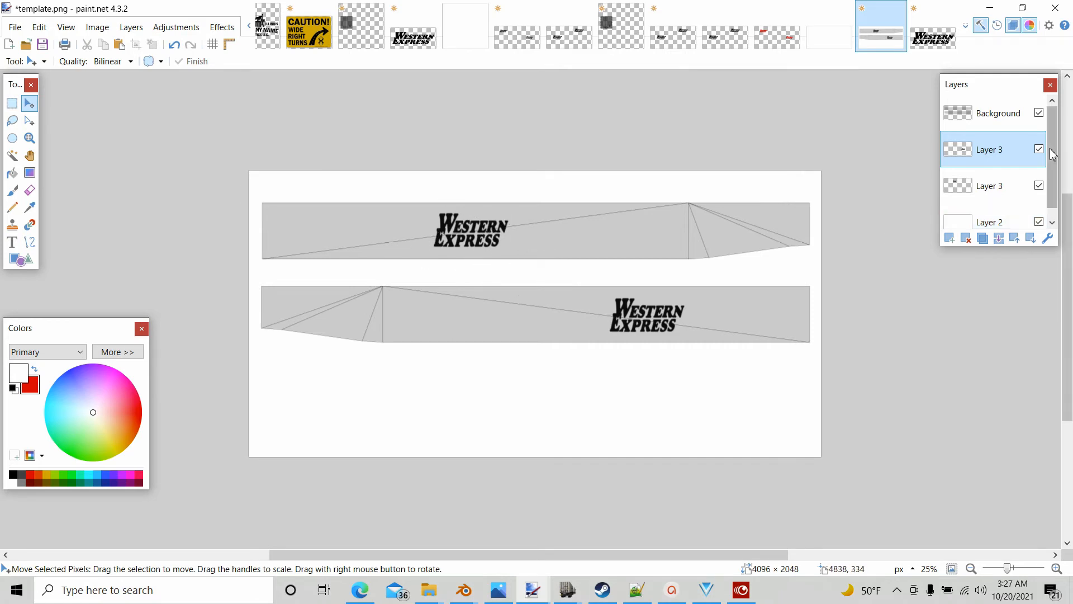
Hide the white Layer 2 and the Background template layer, leaving only the two logo layers shown.
left_click_drag(1052, 137, 1048, 236)
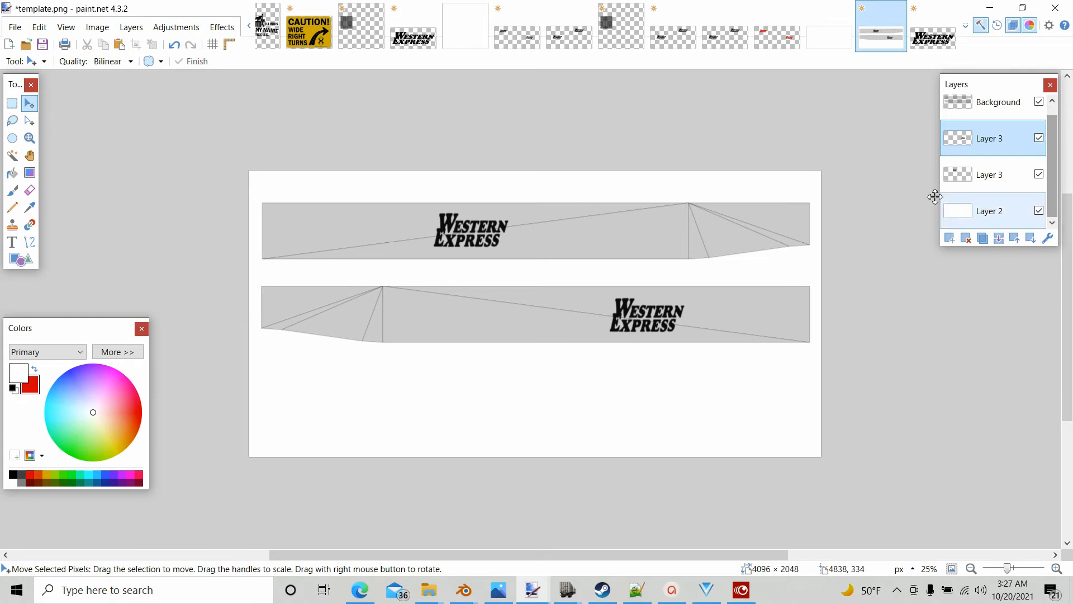
left_click(1039, 211)
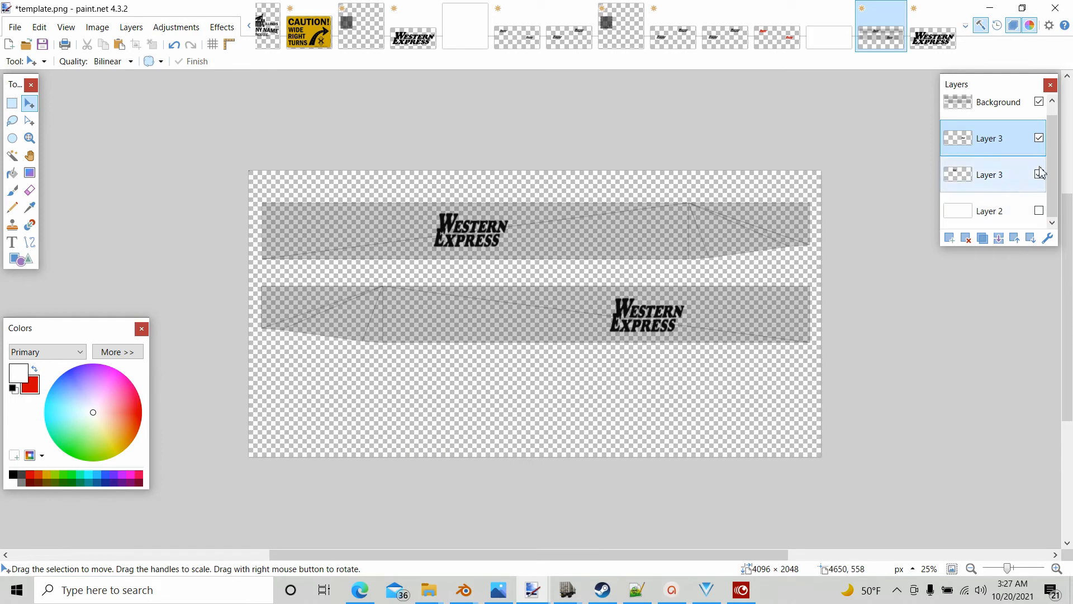
left_click(1040, 101)
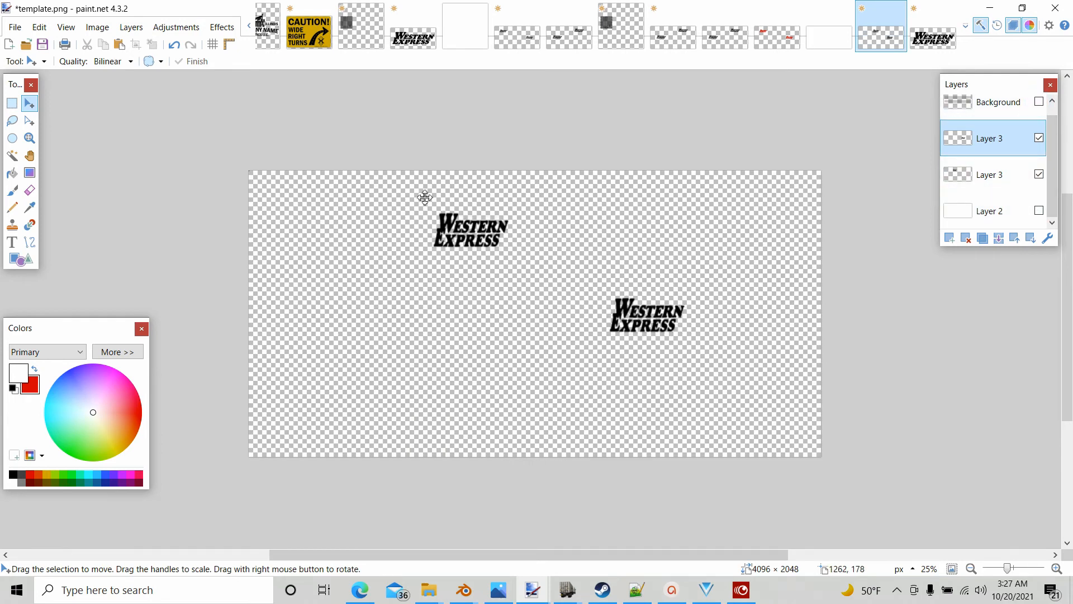
Switch to File Explorer and open the decal folder inside trailer mod > base.
left_click(989, 8)
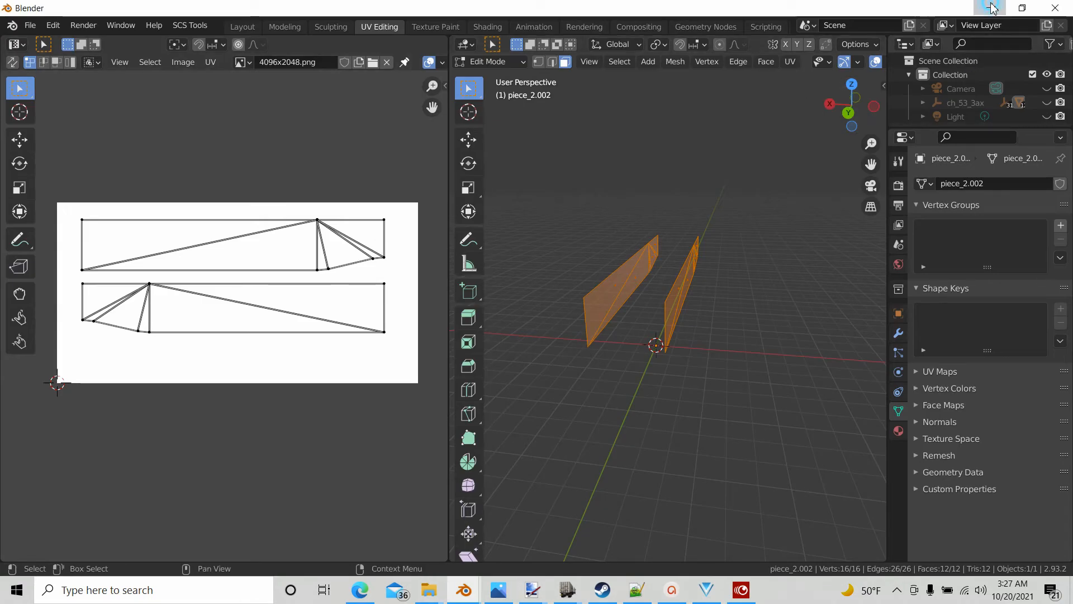
left_click(990, 8)
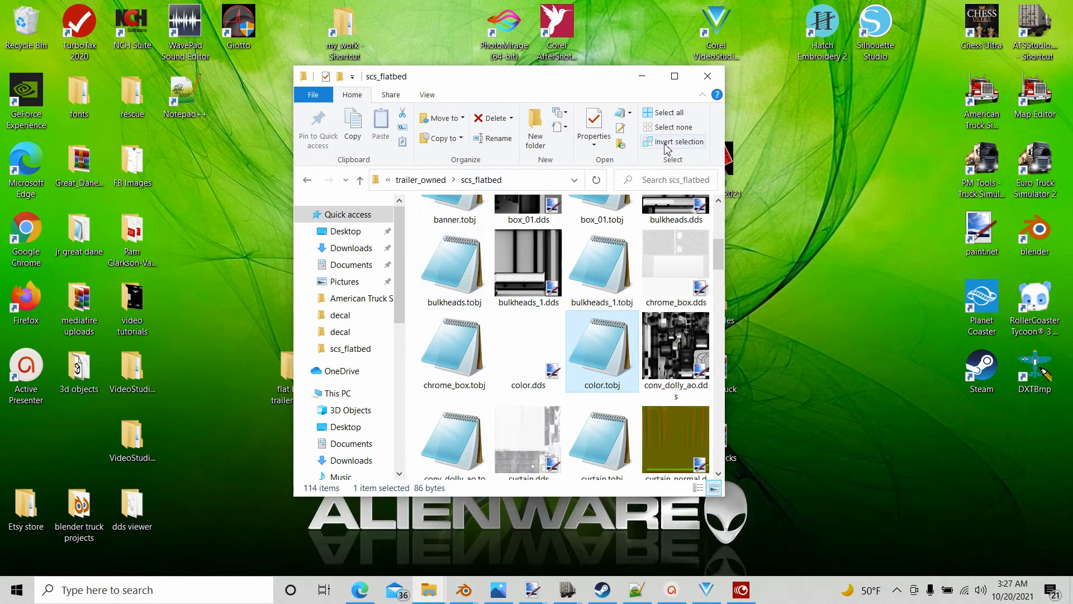
left_click_drag(737, 137, 853, 138)
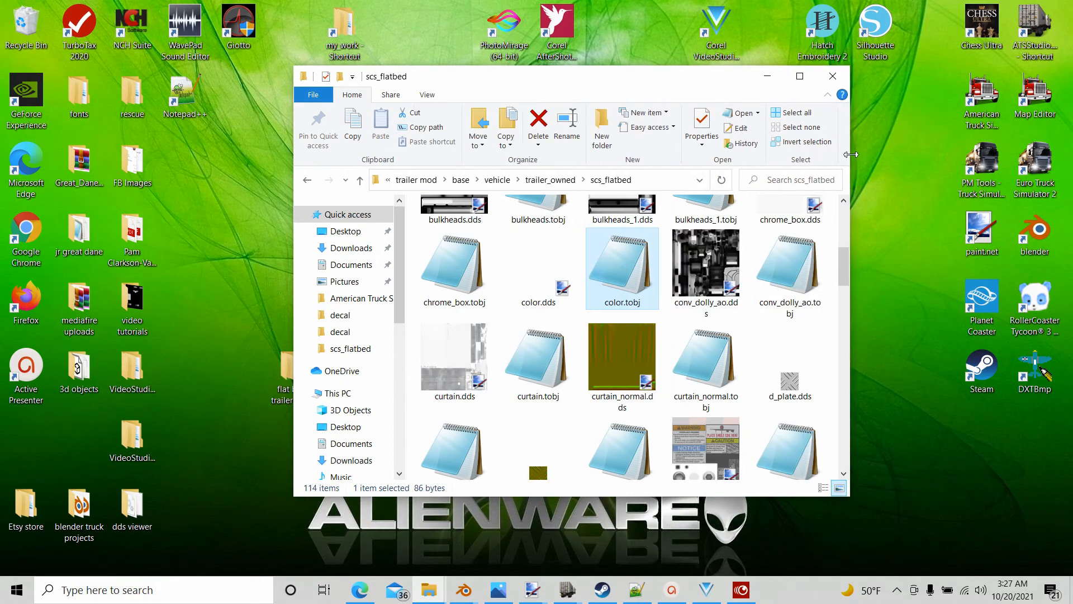
left_click(361, 181)
left_click(361, 180)
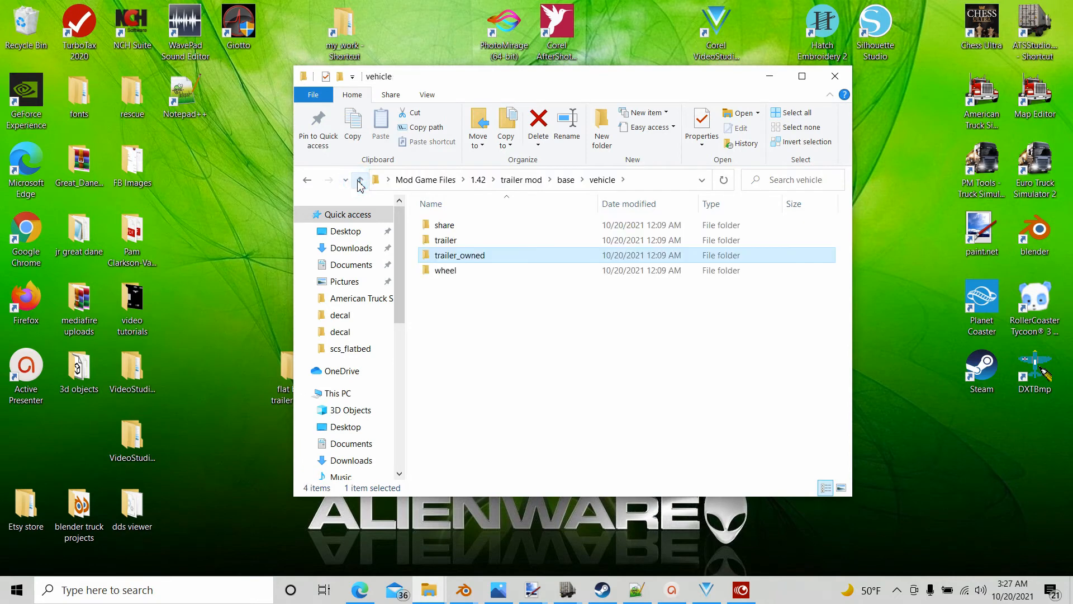
left_click(360, 180)
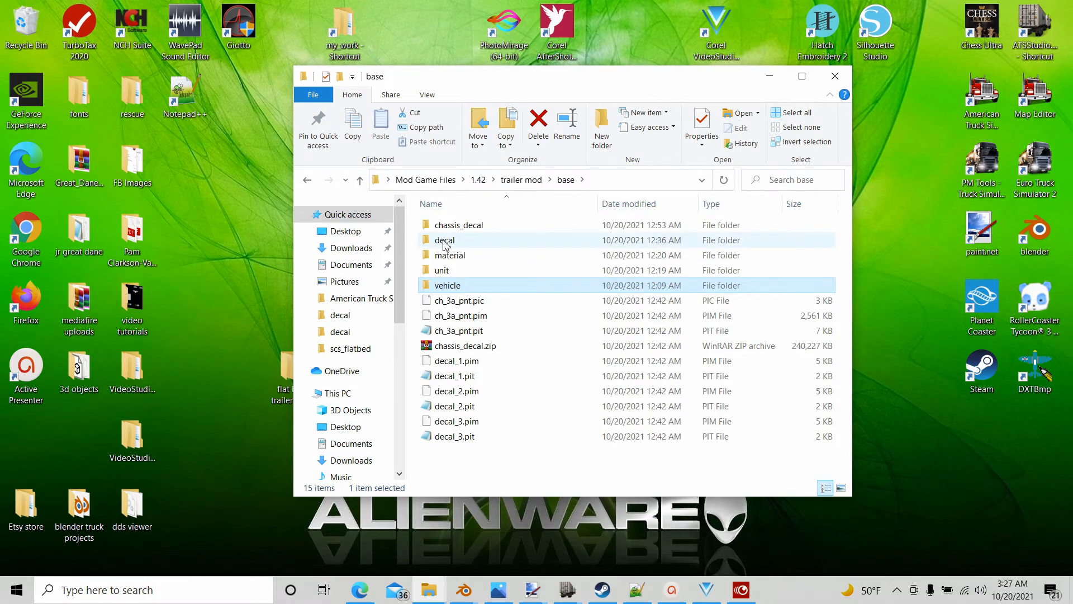
double_click(444, 241)
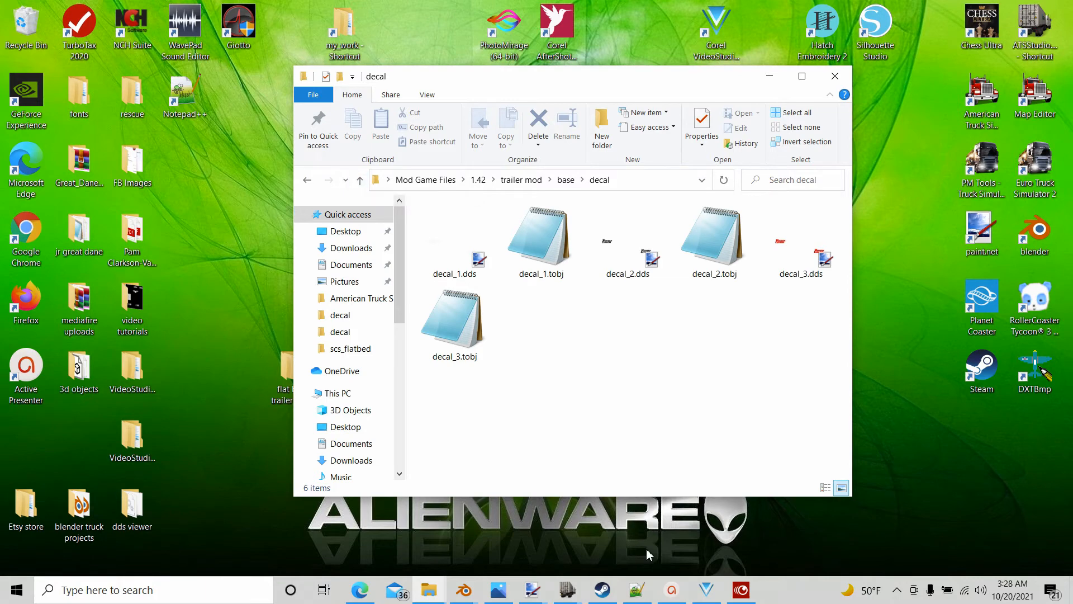
Switch to the Blender window with the two side panels and show the mat_decal material's Base texture settings in the Modeling workspace.
mouse_move(467, 591)
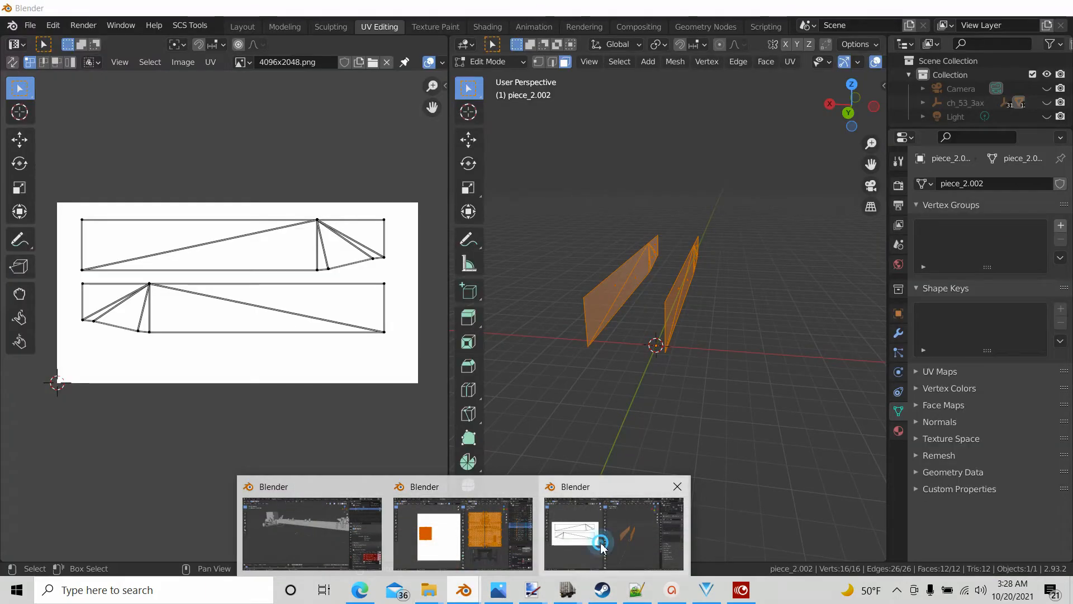
left_click(600, 545)
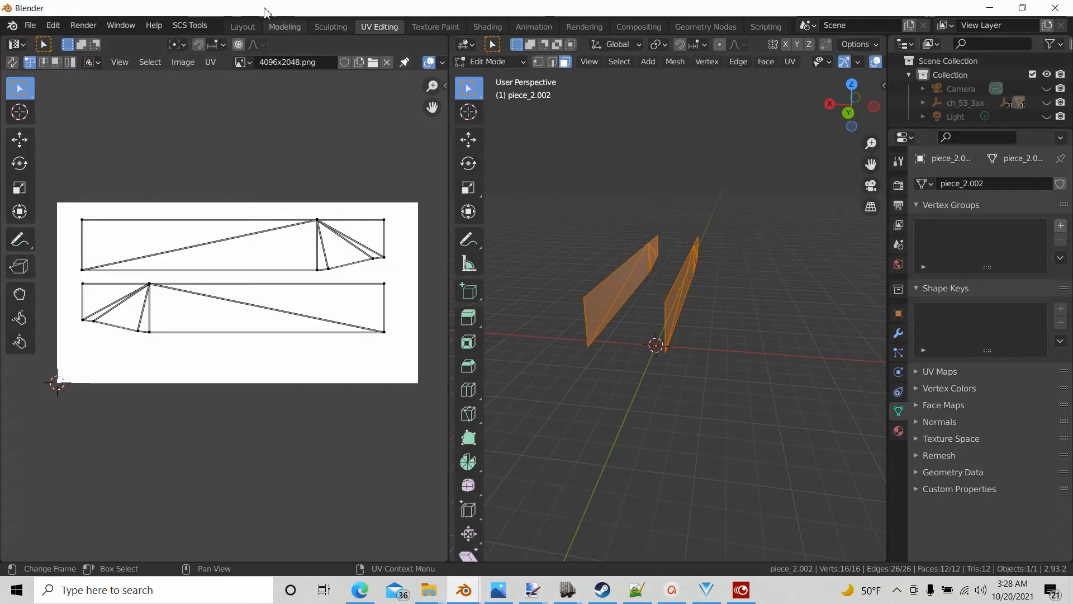
left_click(284, 26)
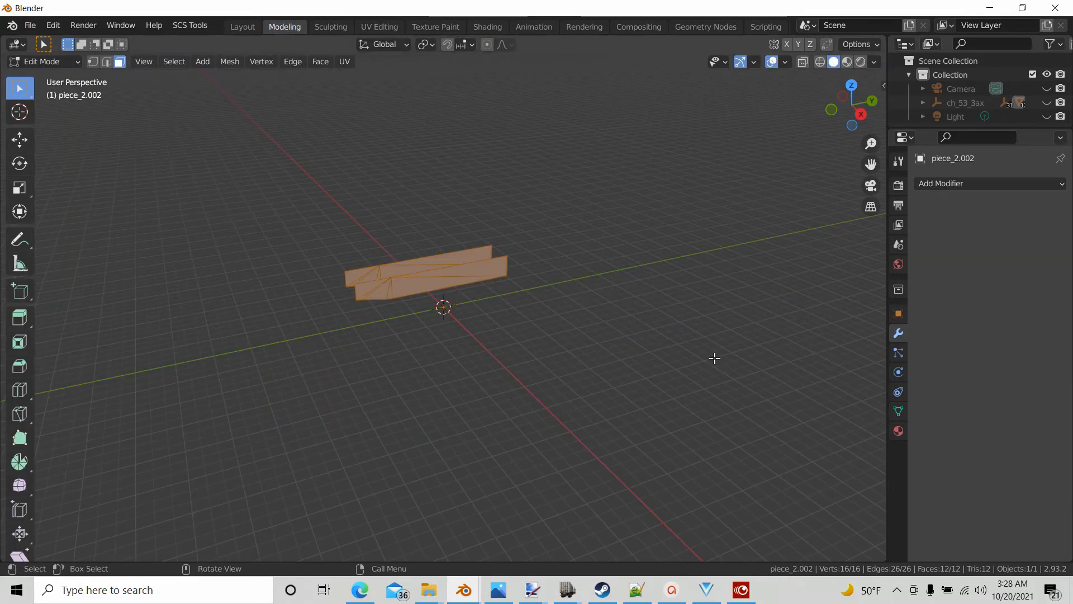
left_click(899, 432)
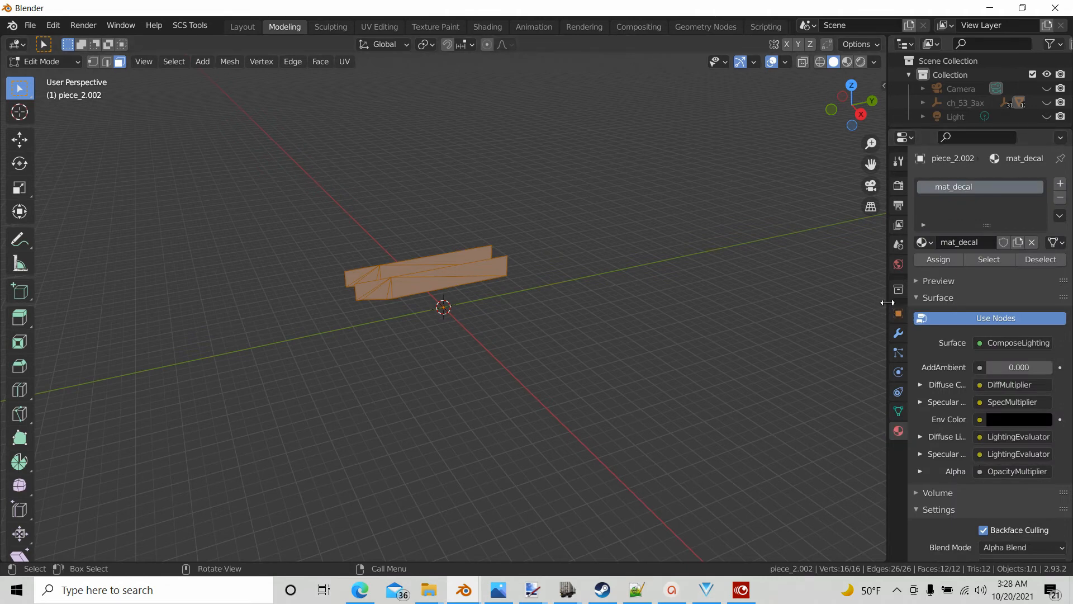
left_click_drag(888, 302, 808, 305)
scroll(951, 377, "down", 10)
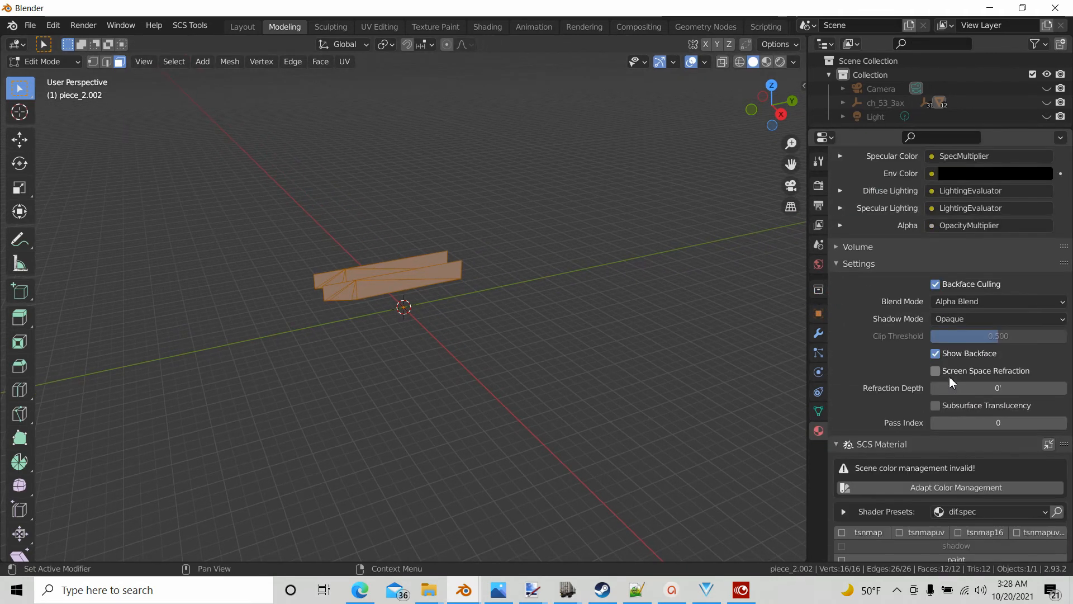
scroll(951, 385, "down", 15)
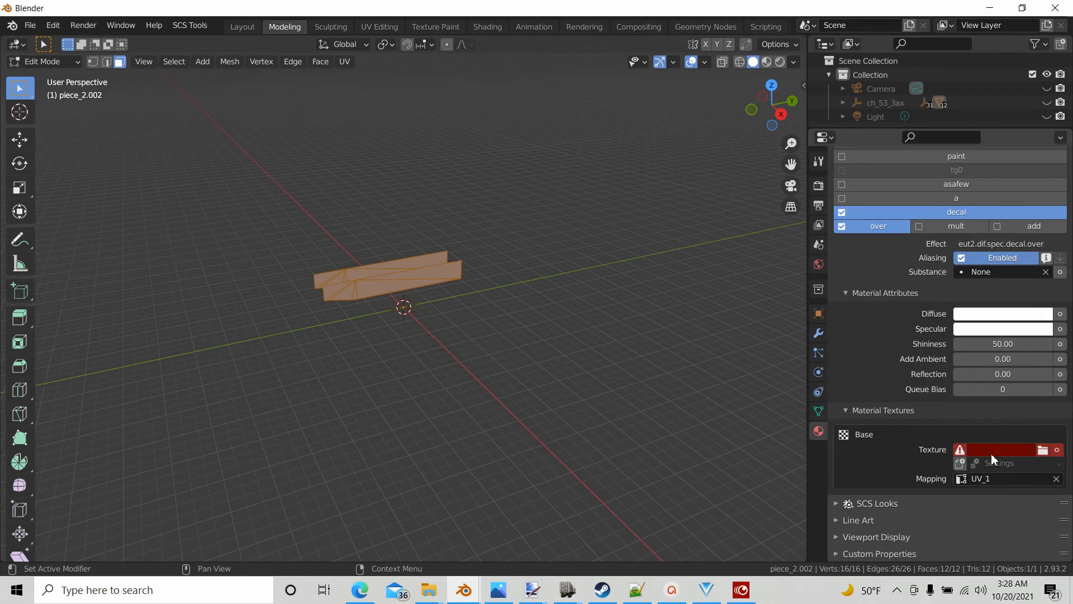
scroll(463, 400, "up", 4)
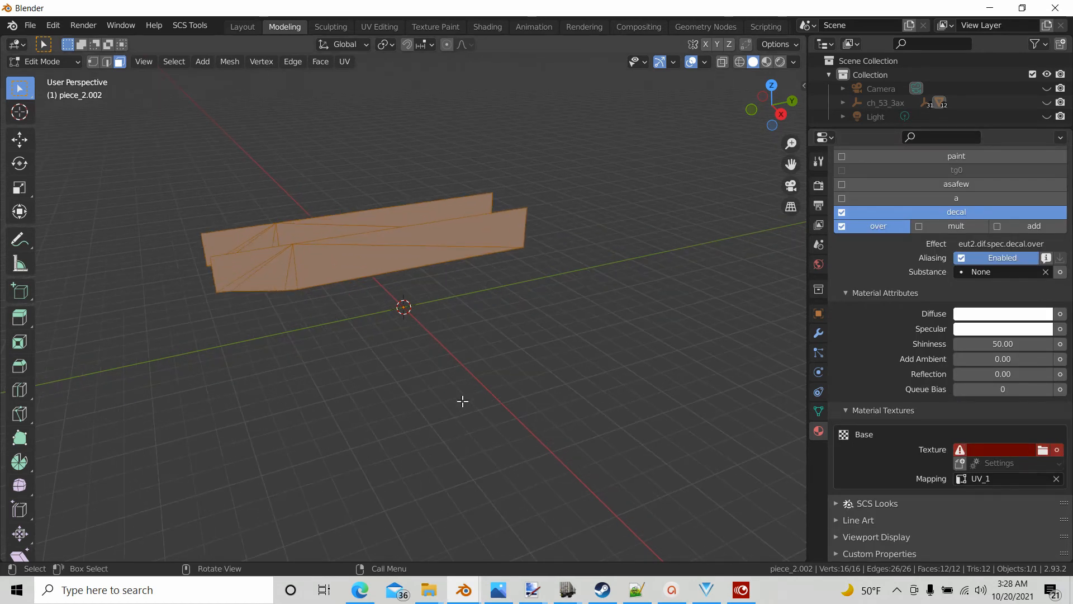
middle_click_drag(318, 282, 337, 296)
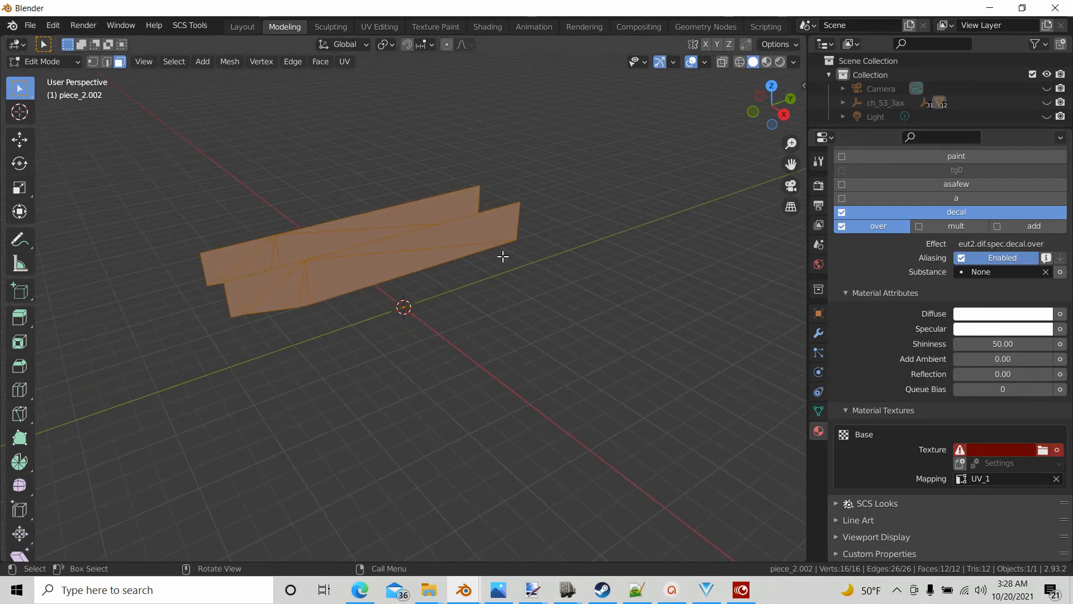
Assign decal_1.tobj from the base > decal folder as the Base texture of the mat_decal material.
left_click(1042, 450)
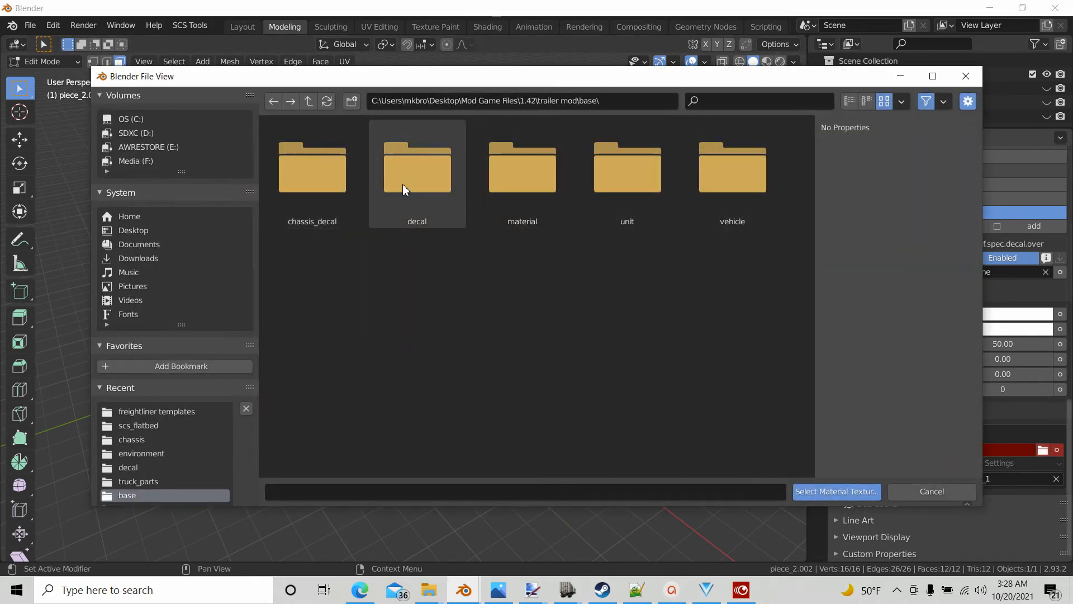
double_click(415, 172)
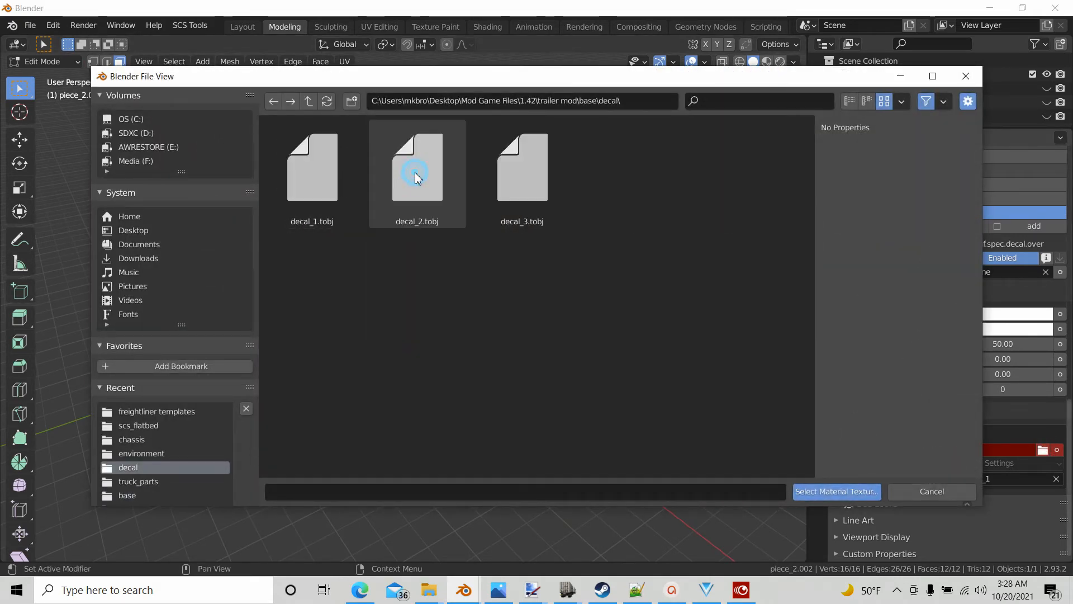
left_click(311, 165)
left_click(832, 492)
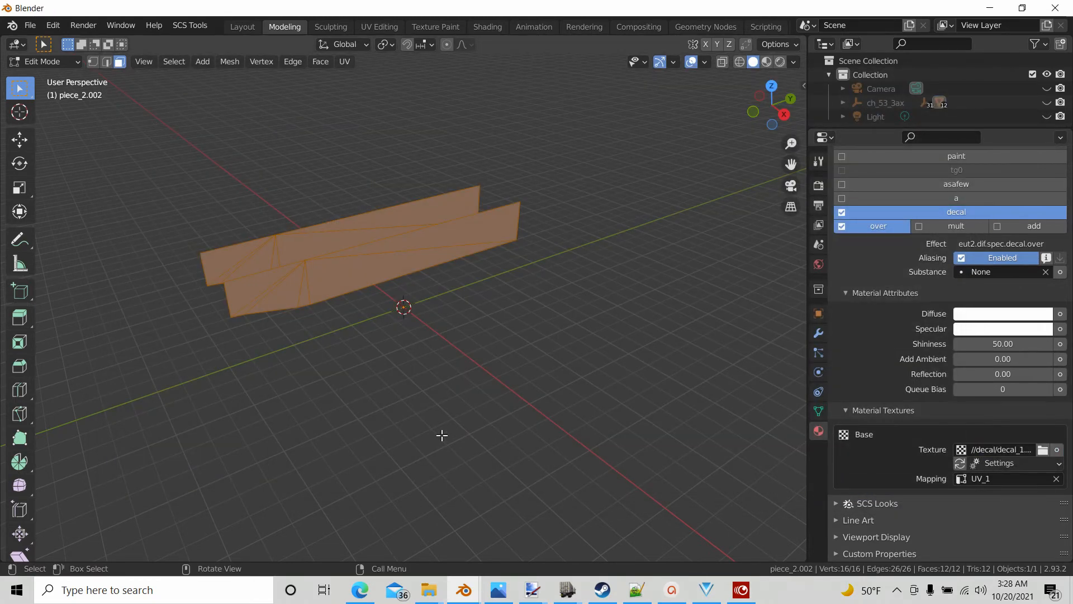
Leave Edit Mode and deselect the side panels, viewing them from the other side.
scroll(442, 435, "up", 5)
mouse_move(436, 435)
middle_mouse_down()
mouse_move(481, 451)
mouse_move(565, 416)
mouse_move(600, 416)
middle_mouse_up()
key("Tab")
left_click(481, 449)
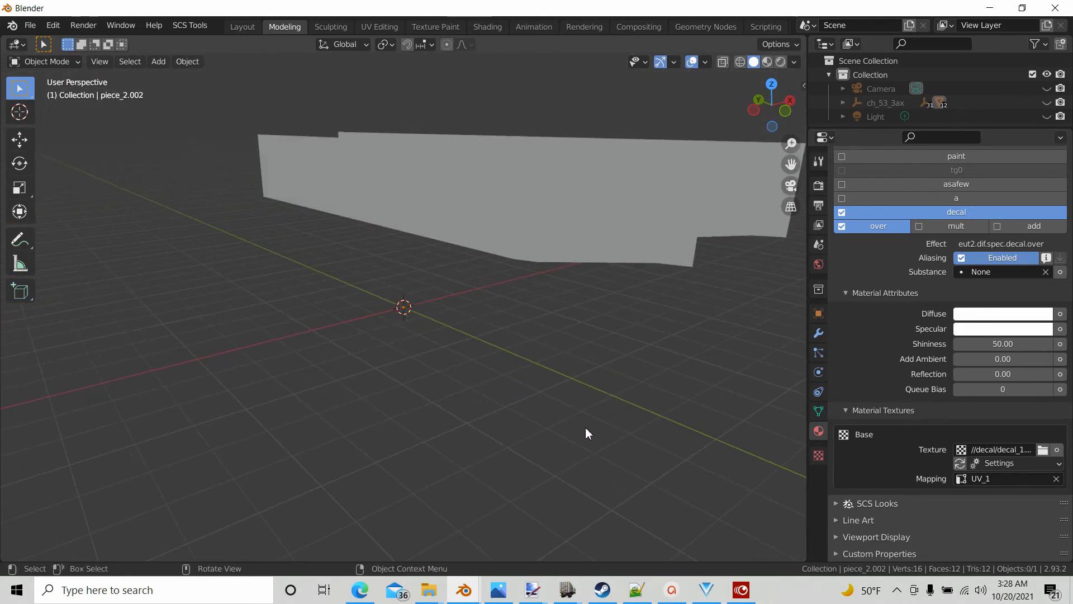
Display the side panels in Material Preview shading and check them from another angle.
key("z")
left_click(545, 499)
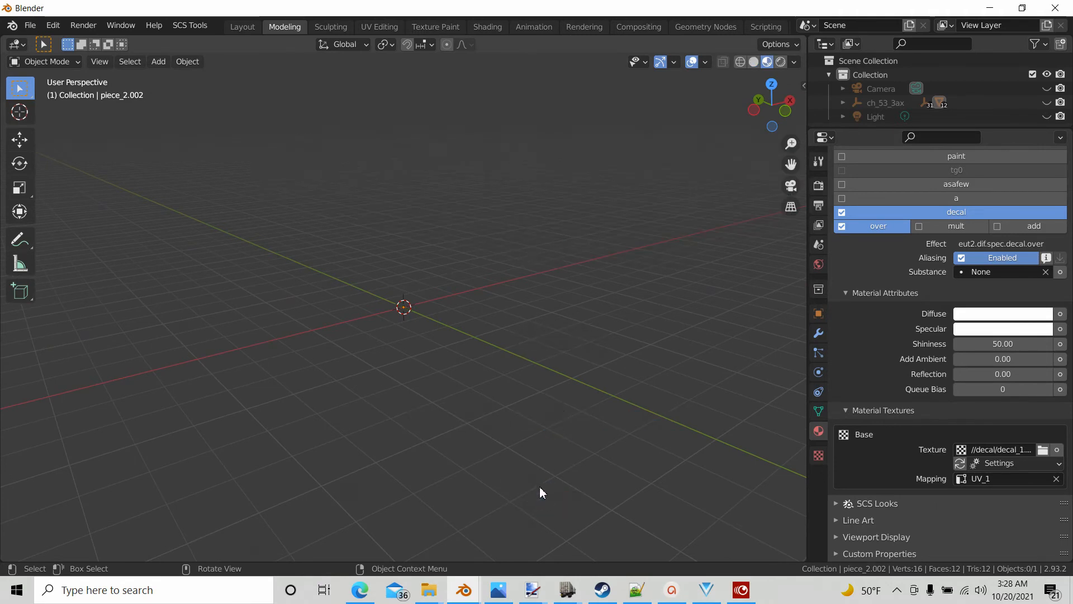
mouse_move(506, 441)
middle_mouse_down()
mouse_move(398, 452)
mouse_move(351, 433)
middle_mouse_up()
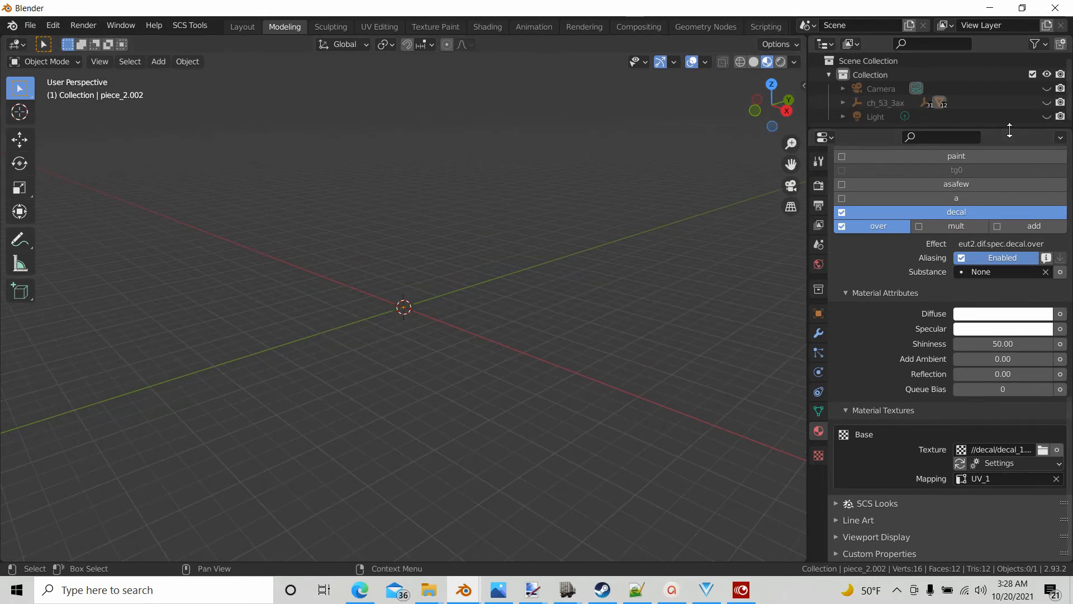
Enlarge the outliner, expand ch_53_3ax, review the mat_decal material settings and select the piece_2.002 object.
left_click_drag(1010, 129, 1005, 294)
left_click(843, 103)
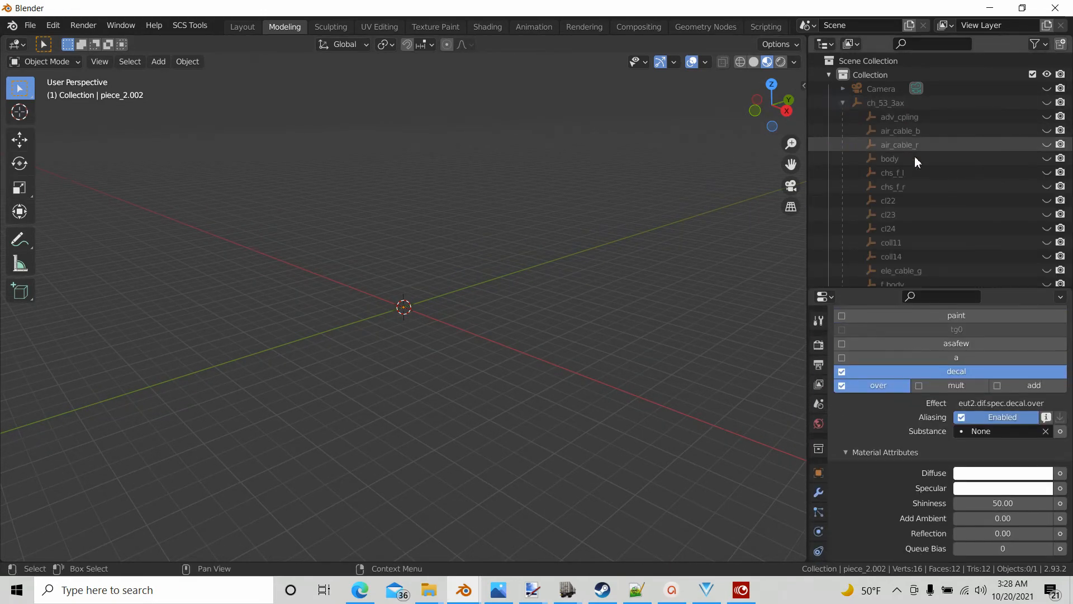
scroll(937, 183, "down", 10)
scroll(940, 190, "down", 3)
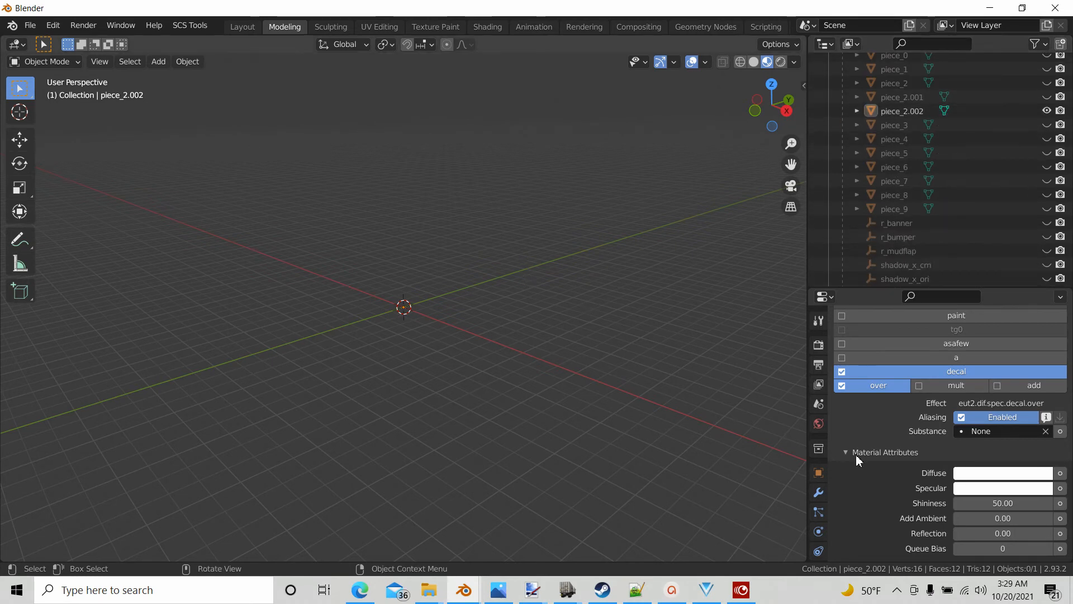
scroll(876, 470, "up", 7)
scroll(877, 469, "up", 15)
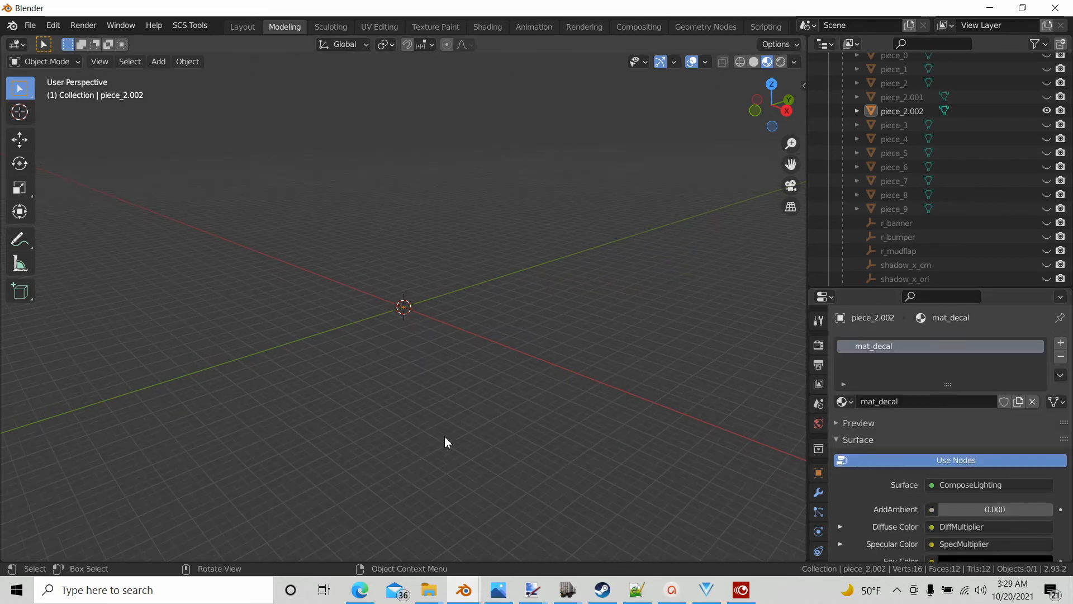
scroll(938, 470, "down", 15)
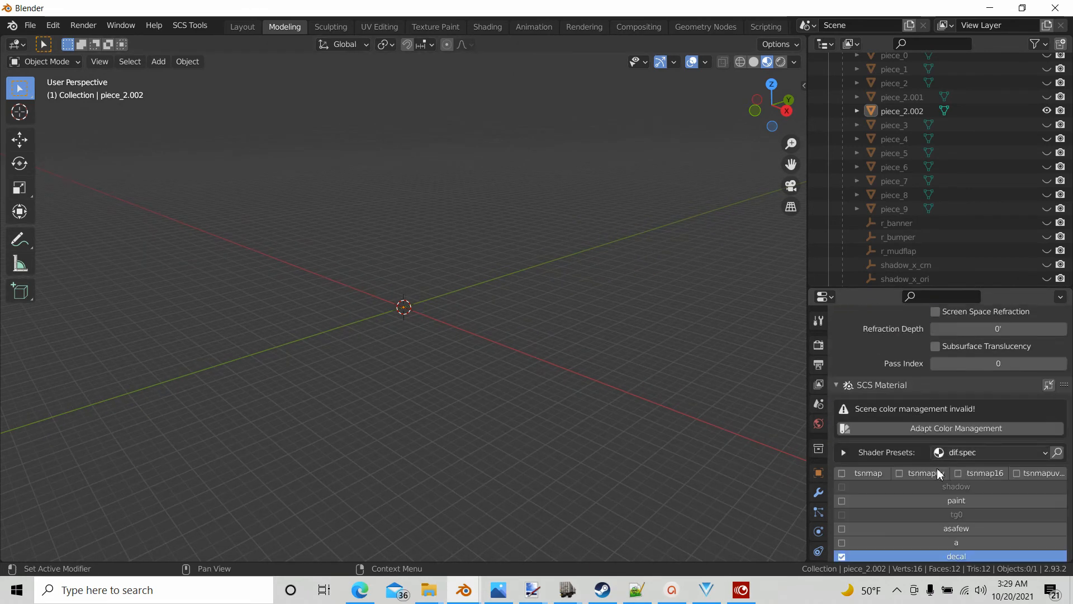
scroll(938, 469, "down", 10)
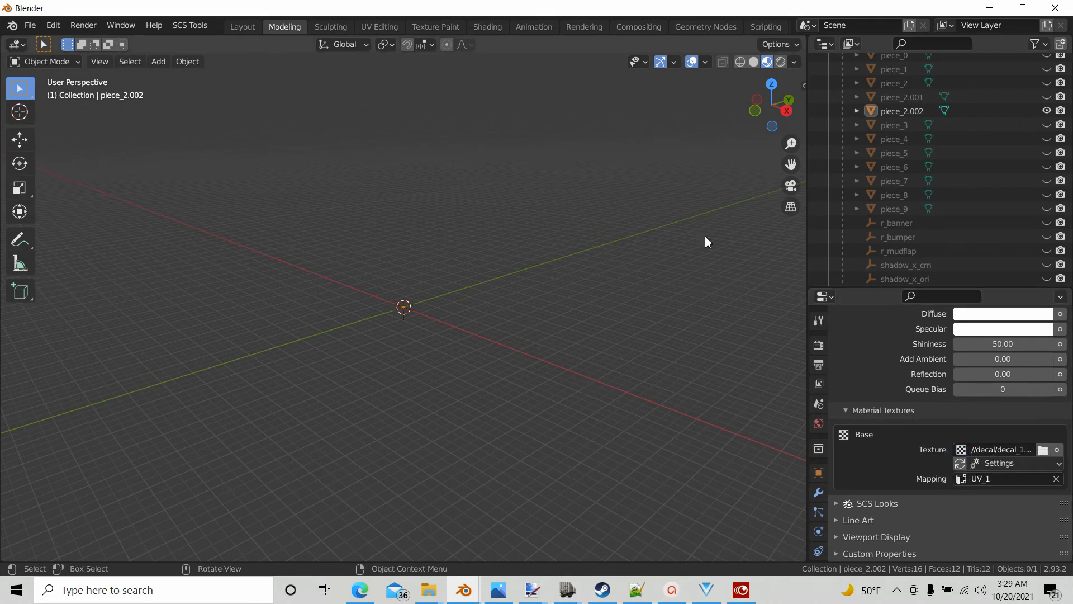
left_click(890, 112)
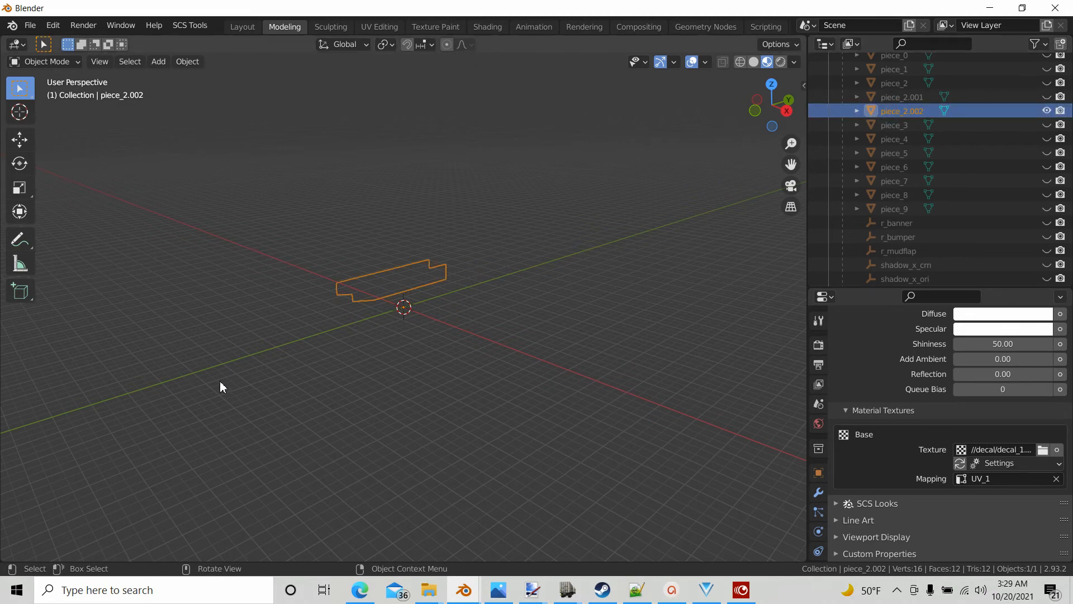
Examine the selected side panels from several angles and check the Base texture's UV mapping.
middle_click_drag(247, 386, 286, 418)
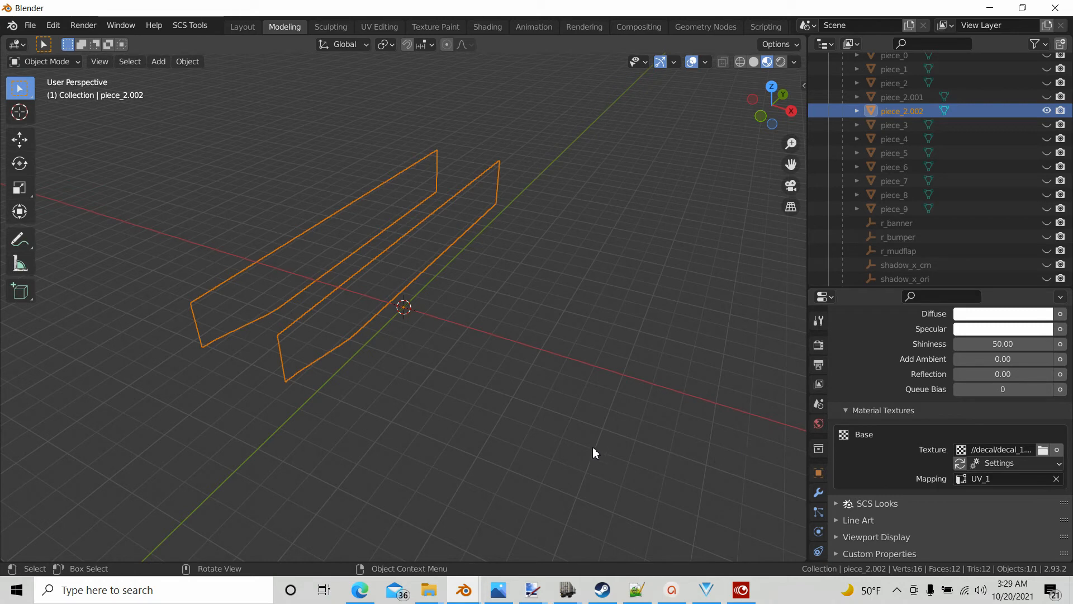
scroll(335, 363, "up", 4)
scroll(335, 364, "down", 4)
mouse_move(356, 413)
middle_mouse_down()
mouse_move(296, 457)
mouse_move(284, 415)
mouse_move(356, 417)
mouse_move(444, 394)
mouse_move(433, 409)
mouse_move(356, 415)
middle_mouse_up()
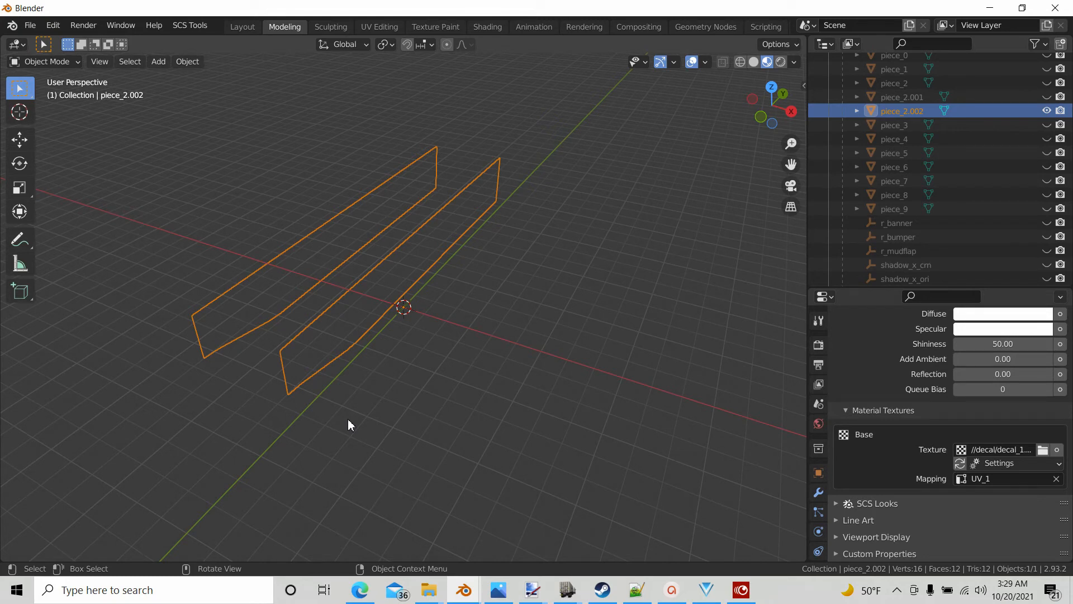
mouse_move(507, 420)
middle_mouse_down()
mouse_move(486, 454)
mouse_move(488, 434)
mouse_move(525, 420)
middle_mouse_up()
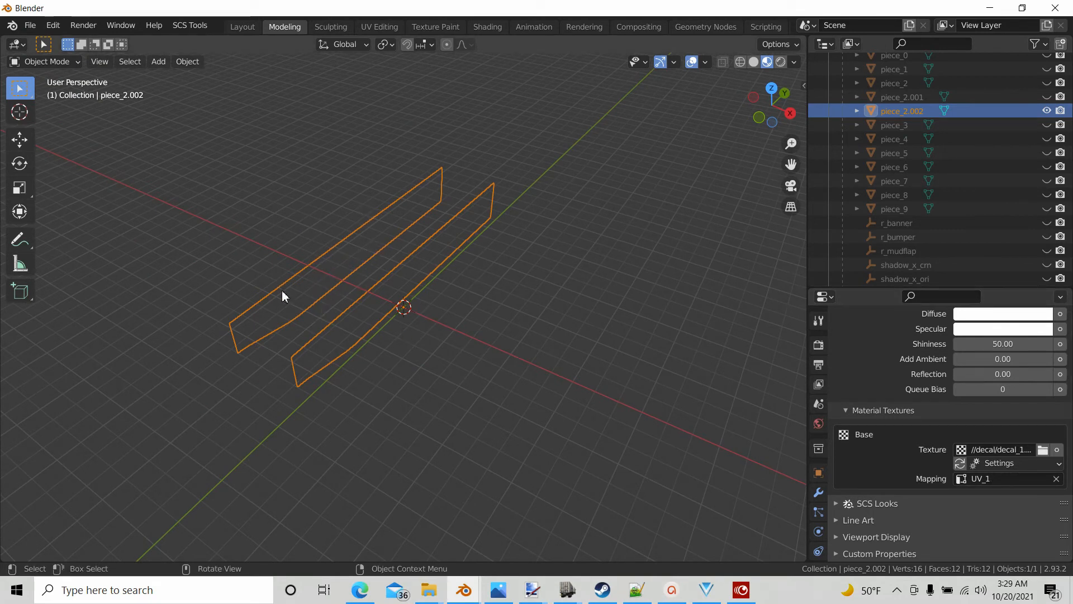
left_click(967, 478)
middle_click_drag(287, 369, 302, 355)
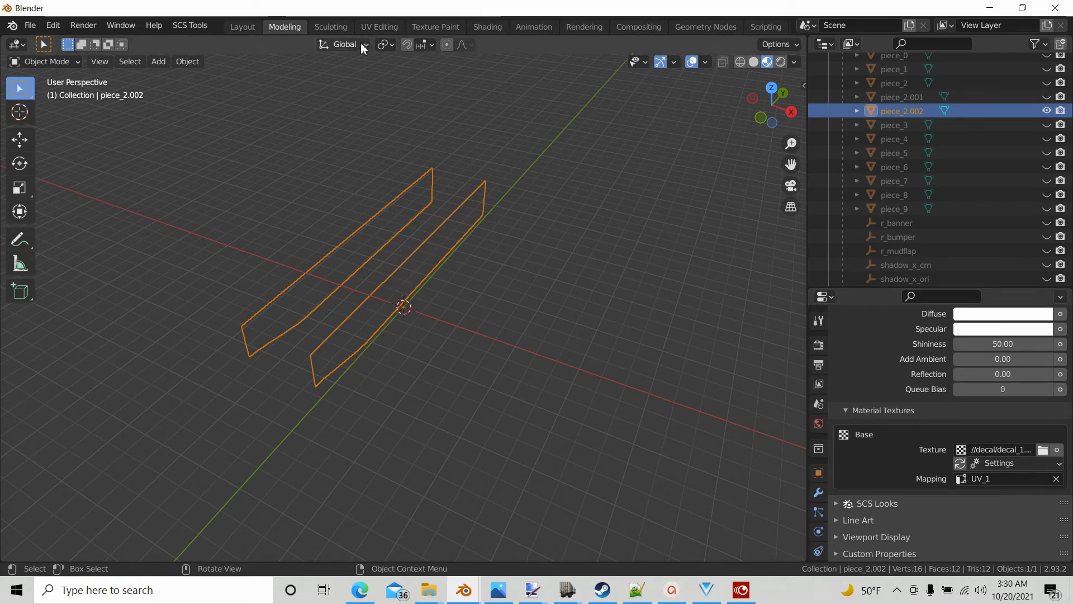
Show piece_2.002 in Edit Mode in the UV Editing workspace, widen the UV editor and bring up the material's Base texture settings.
left_click(373, 26)
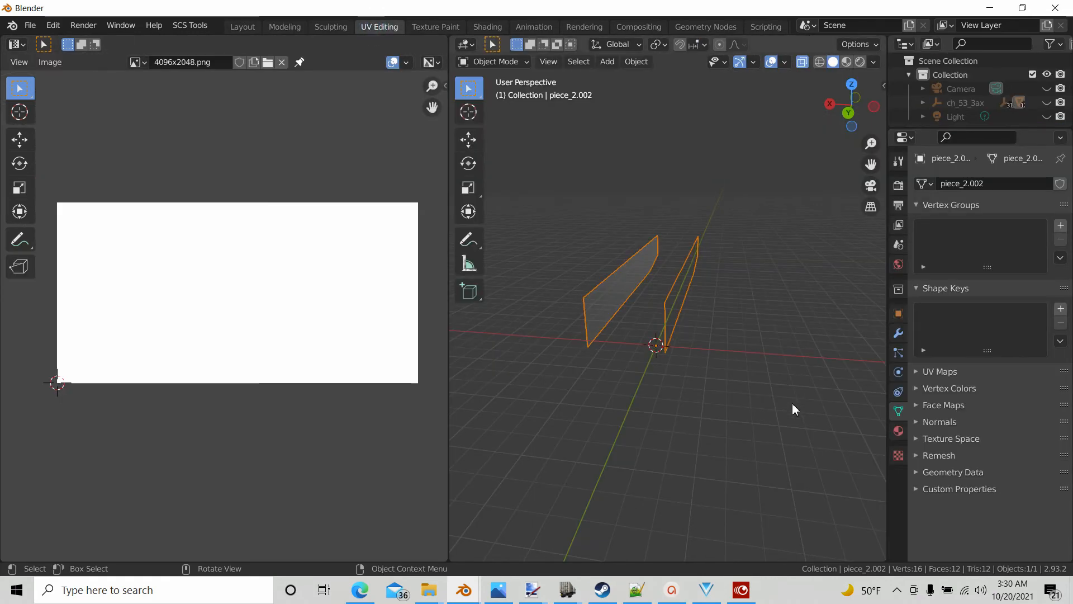
middle_click_drag(597, 422, 614, 411)
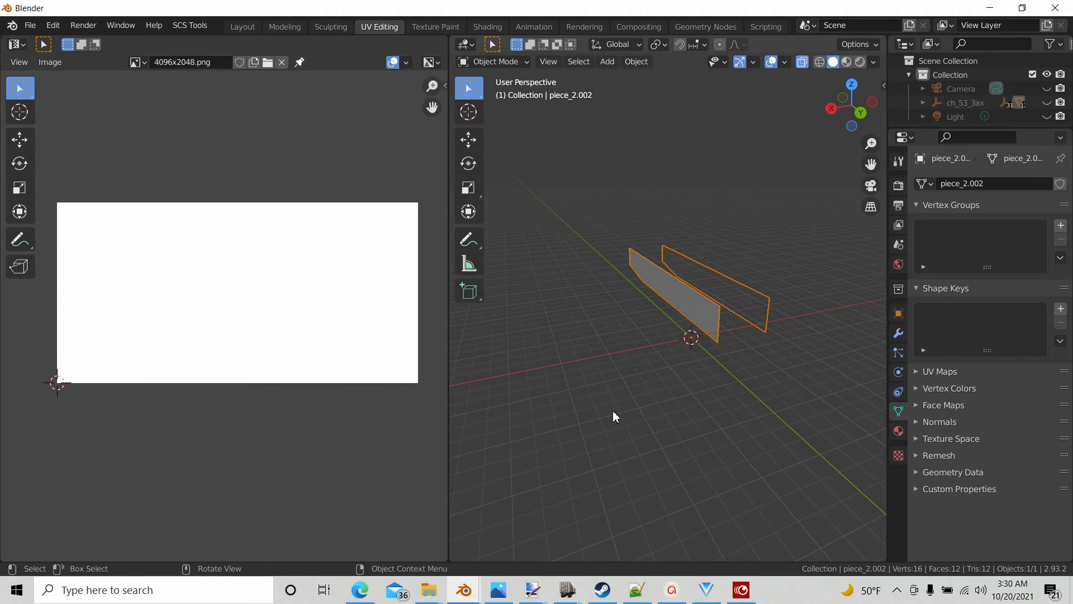
key("Tab")
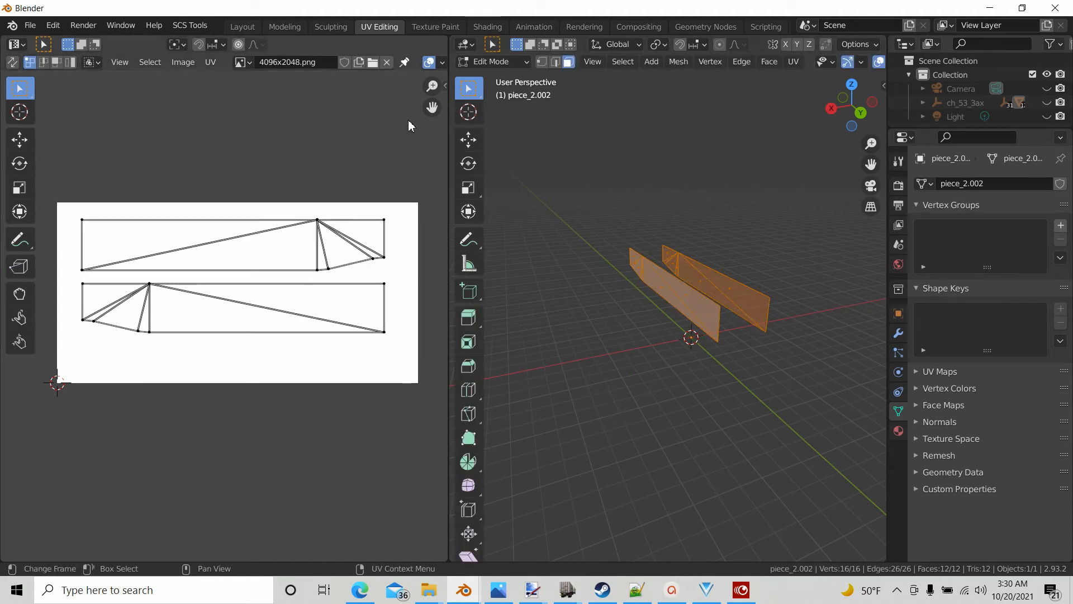
left_click_drag(447, 140, 504, 139)
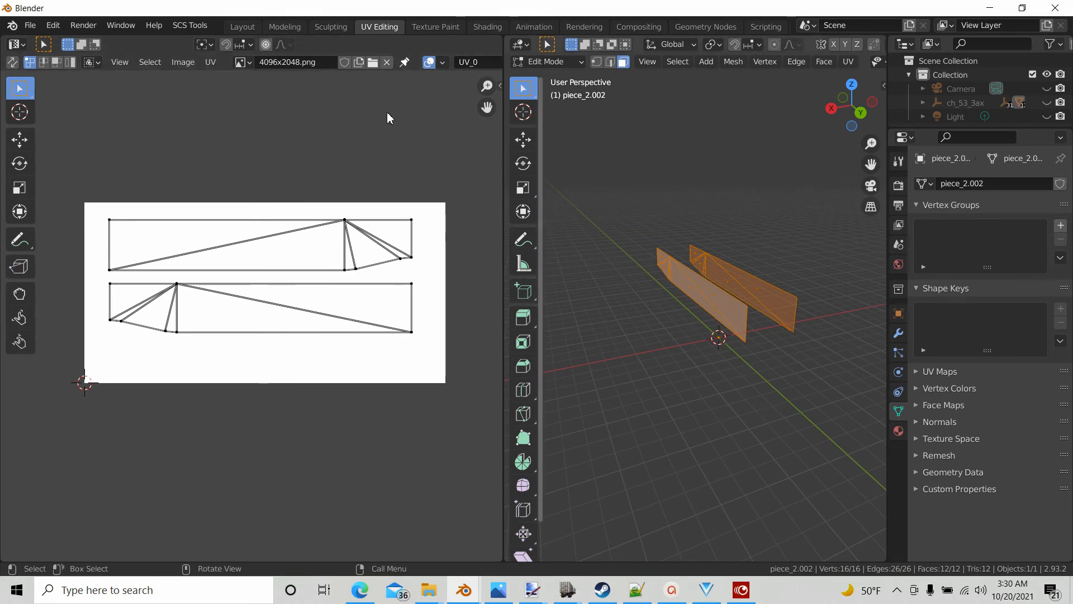
left_click(898, 430)
scroll(931, 422, "down", 15)
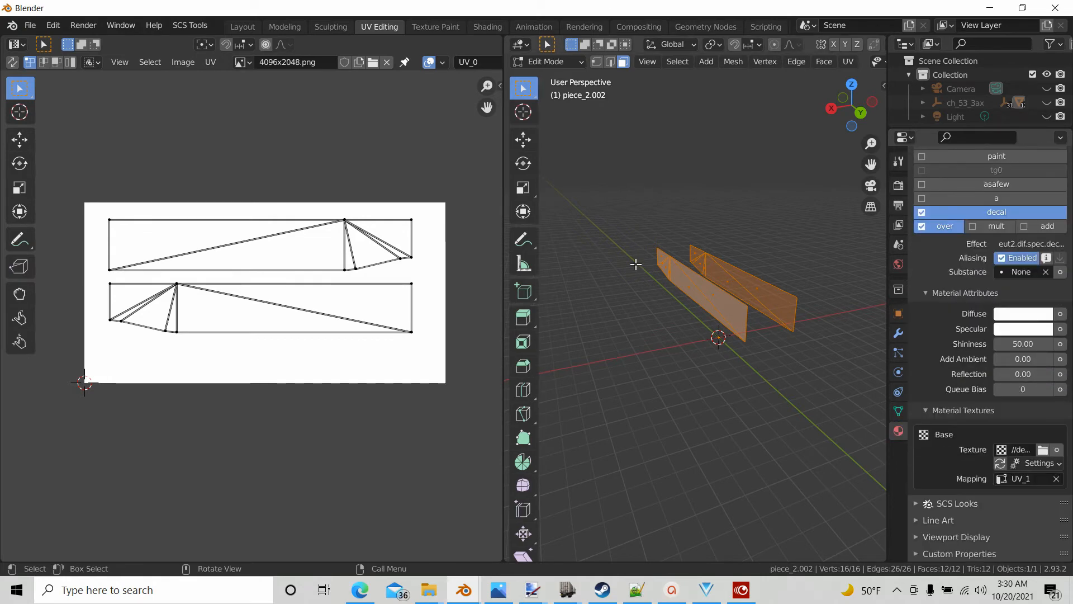
In the Modeling workspace, set the Base texture's mapping to UV_0 and view the decal on the panel side-on.
left_click(285, 26)
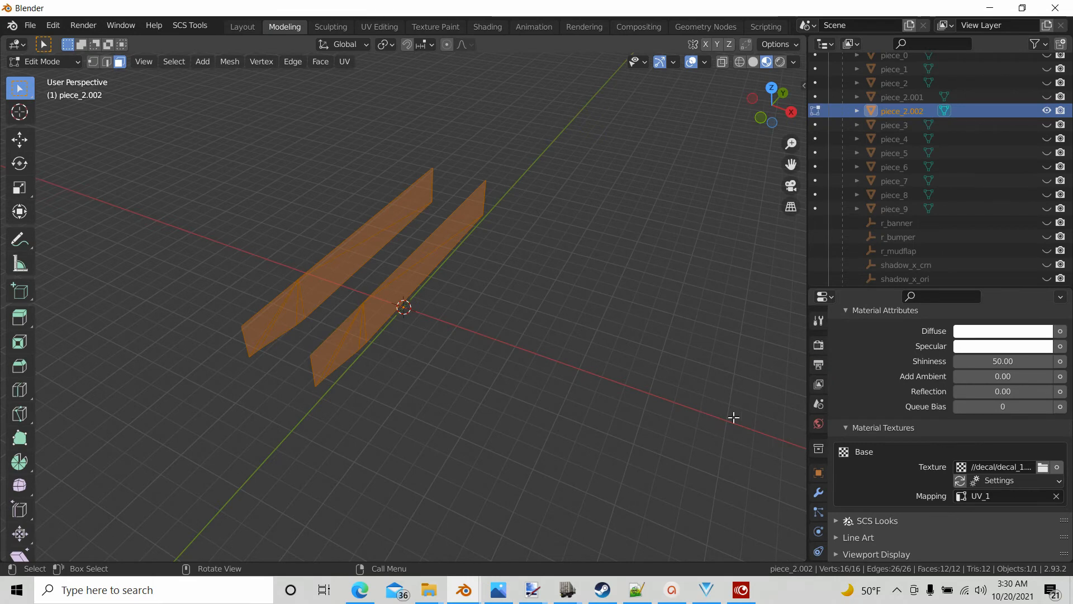
middle_click_drag(736, 417, 641, 350)
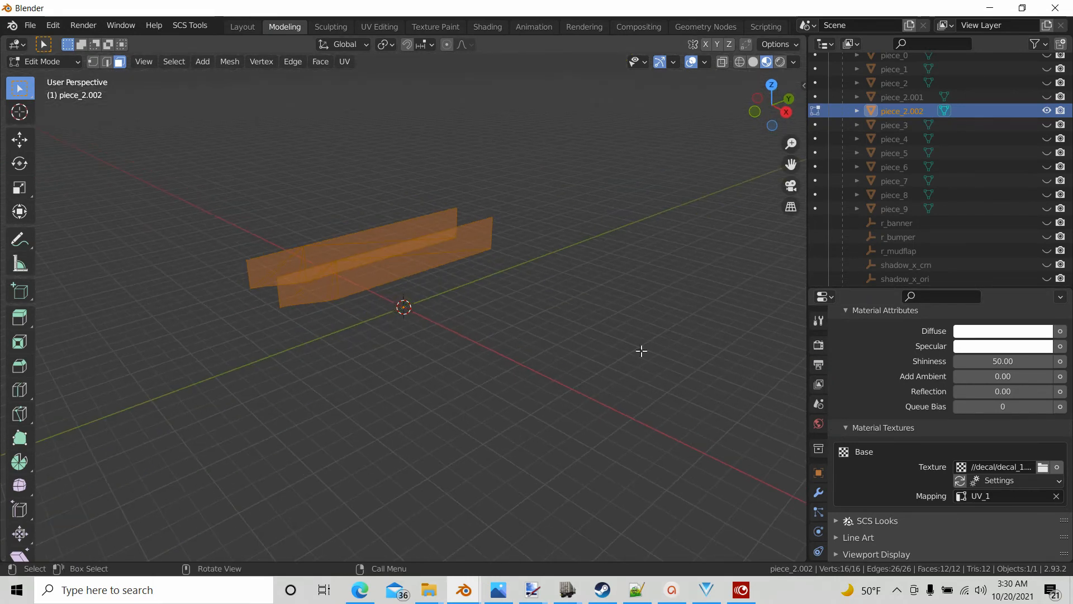
left_click(985, 499)
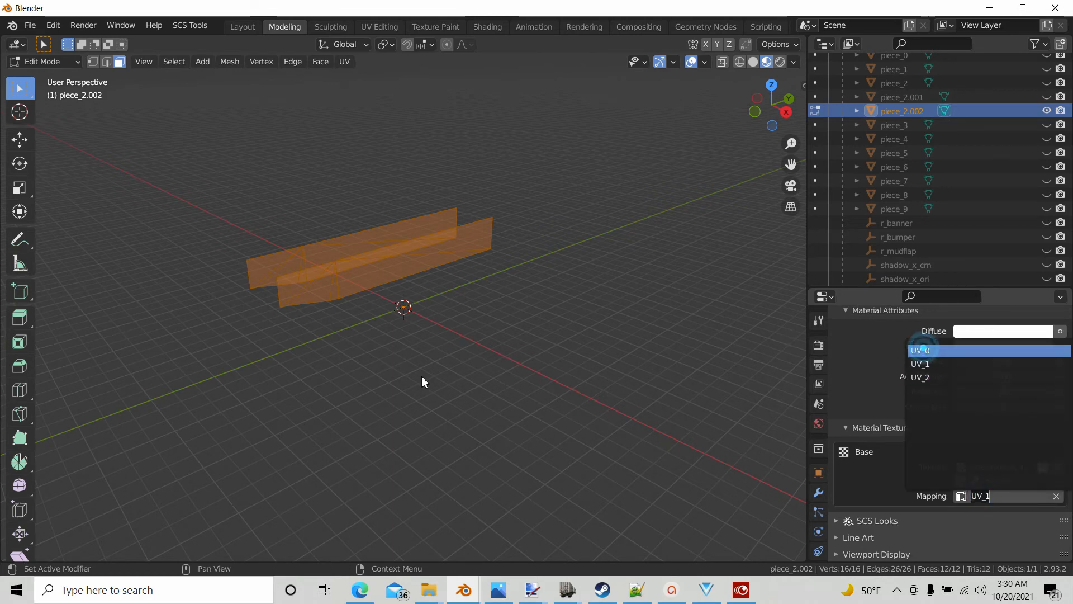
key("Return")
middle_click_drag(457, 272, 424, 267)
scroll(413, 251, "up", 4)
middle_click_drag(508, 242, 286, 226)
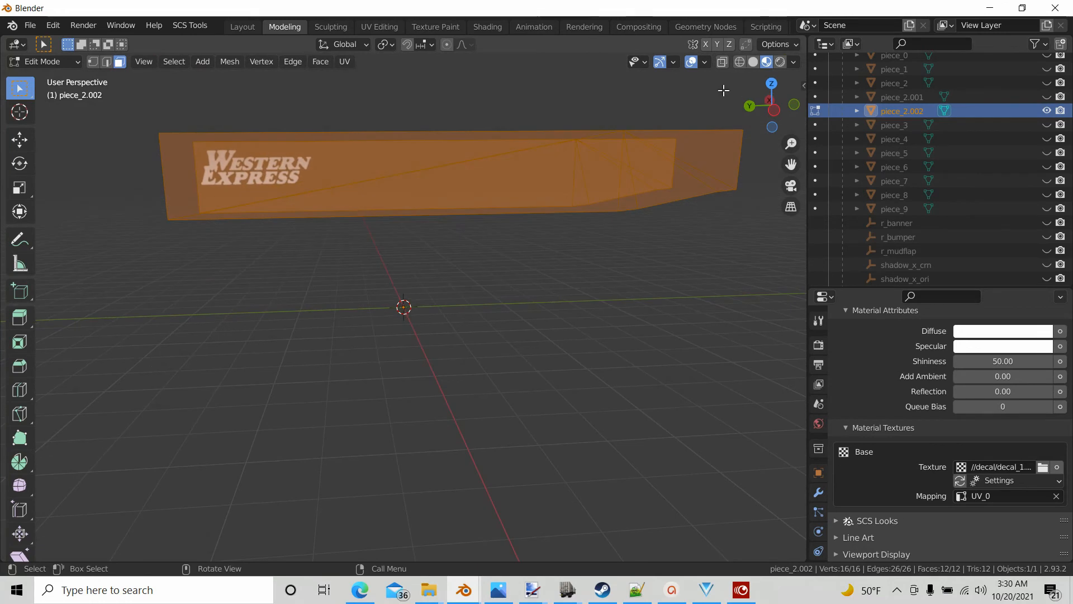
left_click(773, 111)
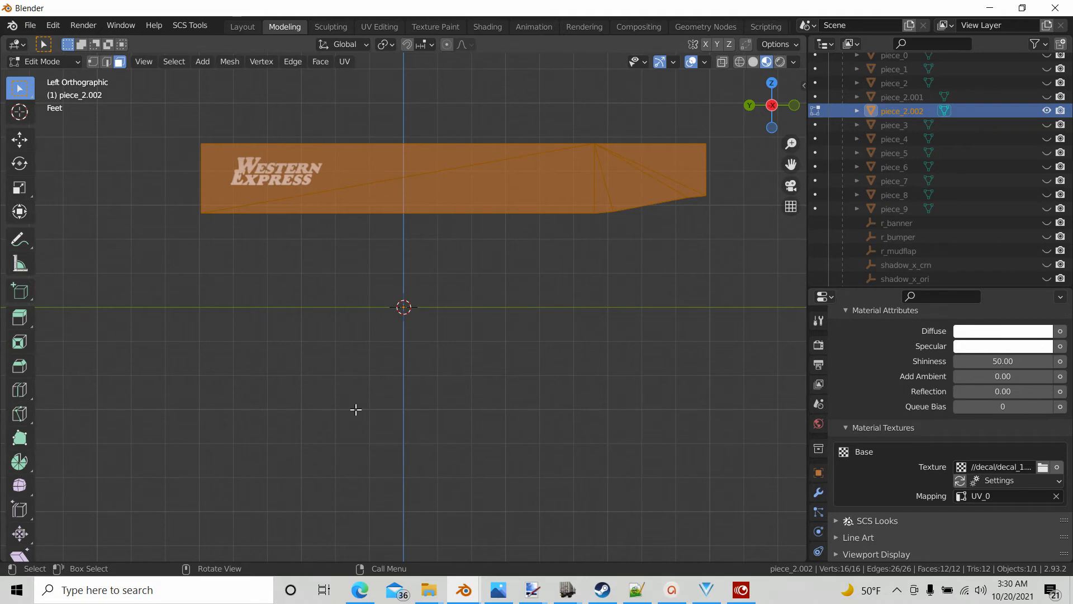
Leave Edit Mode, deselect the panels to inspect the decal, and switch to the UV Editing workspace.
key("Tab")
middle_click_drag(355, 408, 596, 396)
left_click(393, 441)
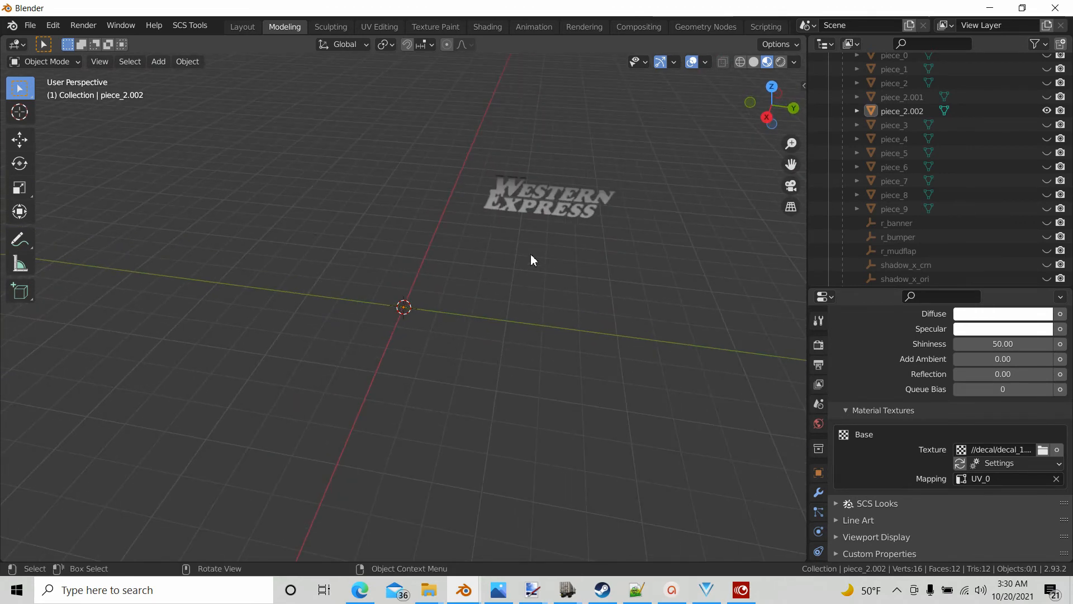
scroll(533, 252, "up", 3)
middle_click_drag(535, 256, 482, 218)
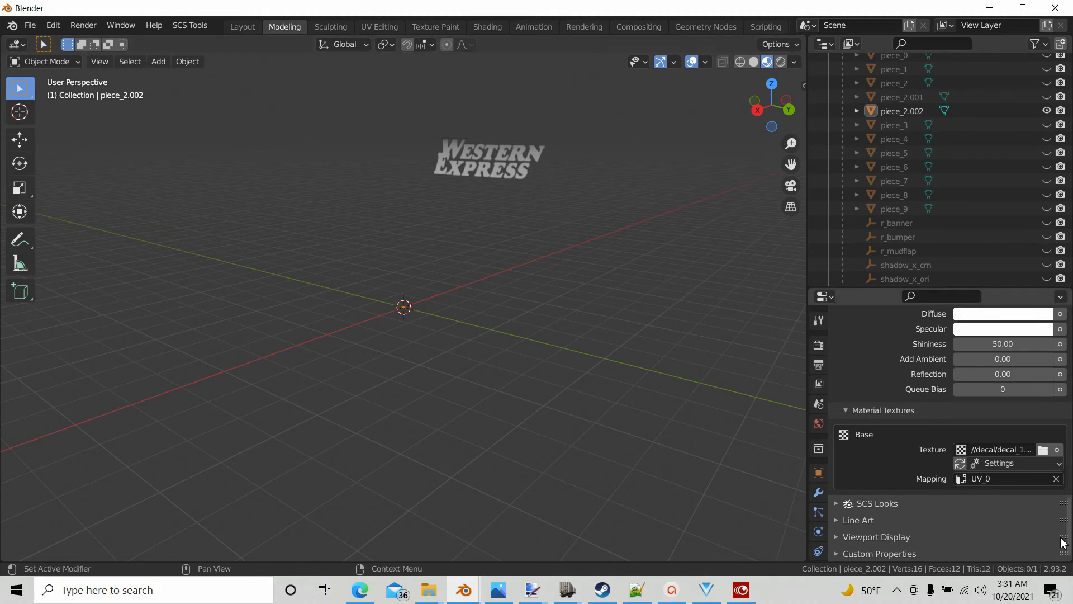
left_click(371, 23)
middle_click_drag(850, 347, 744, 342)
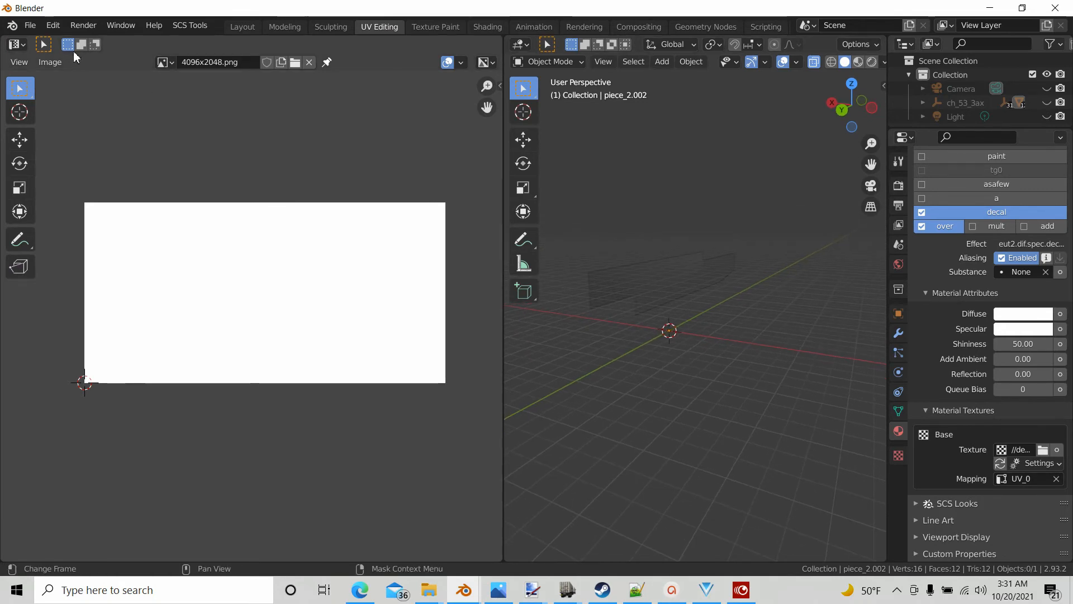
Try to open 4096x2048.png from the decal folder in the UV editor.
left_click(295, 62)
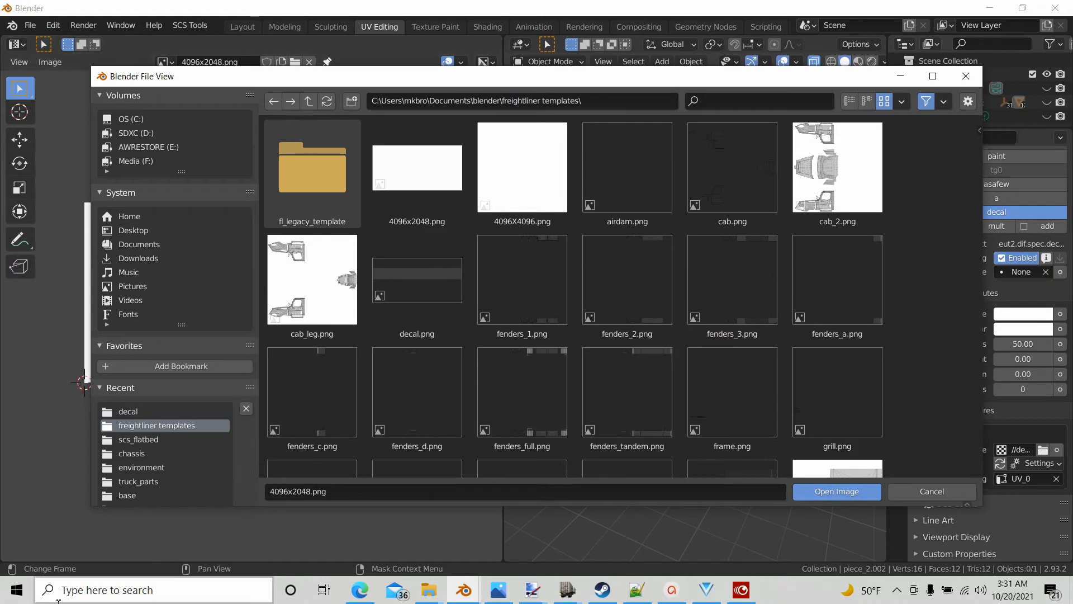
double_click(128, 412)
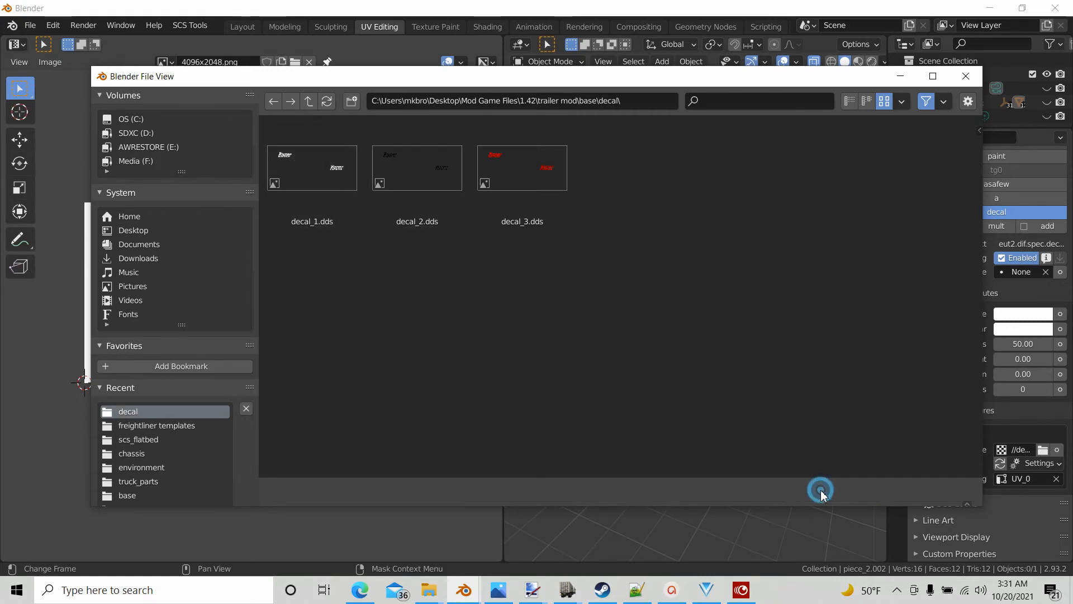
left_click(820, 491)
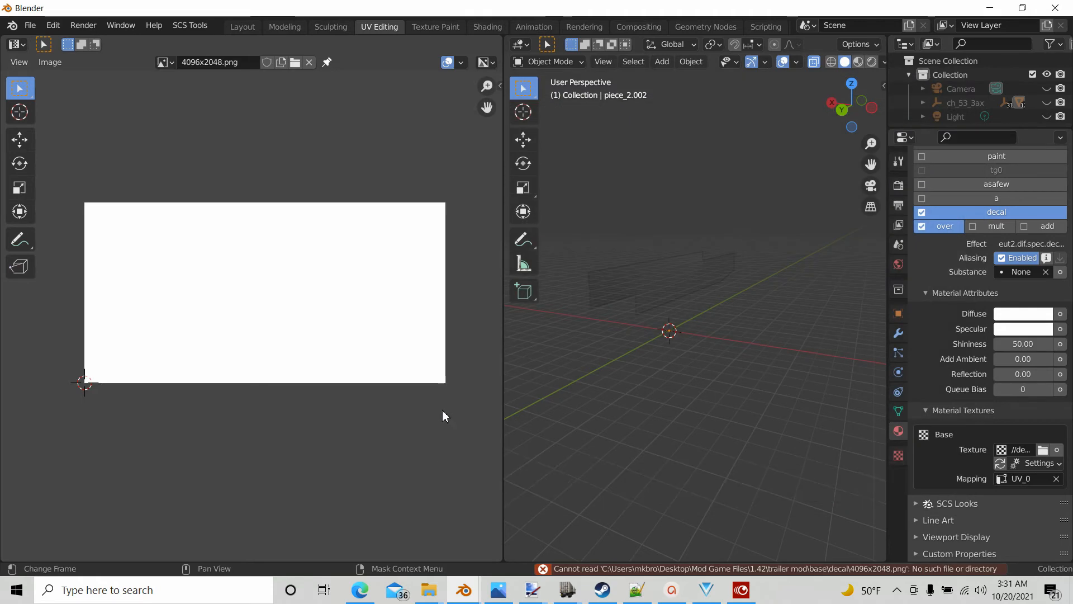
Open decal_1.dds from the base > decal folder as the UV editor's image.
left_click(295, 63)
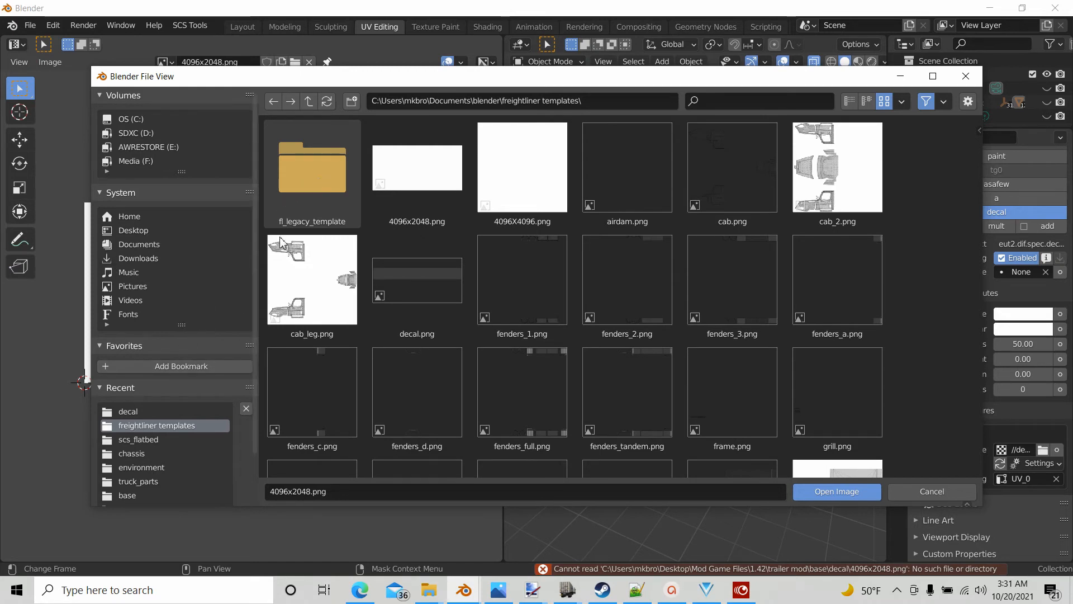
left_click(128, 414)
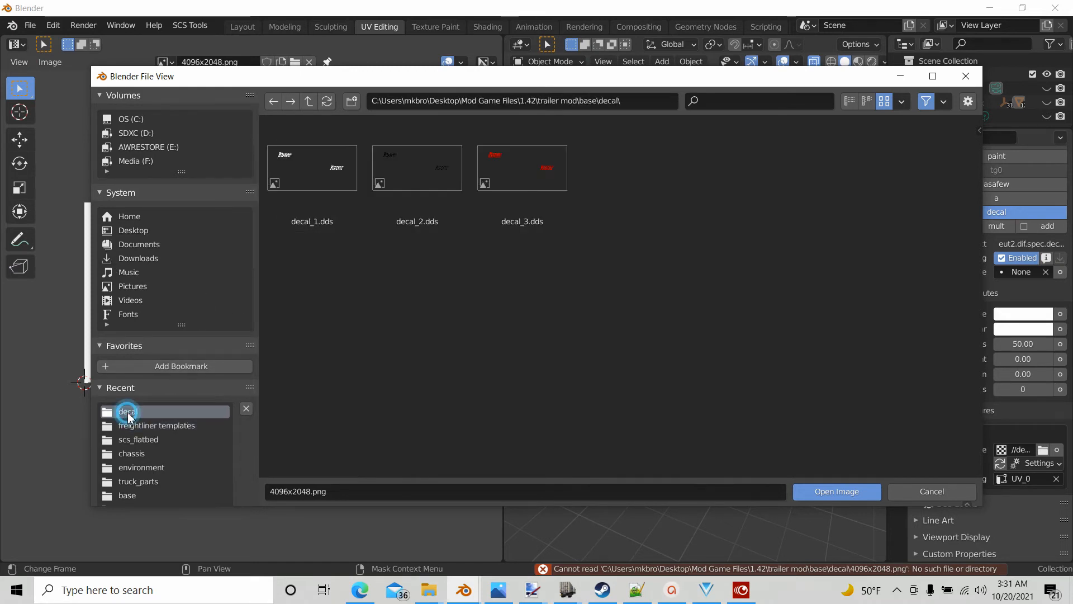
left_click(312, 168)
left_click(821, 490)
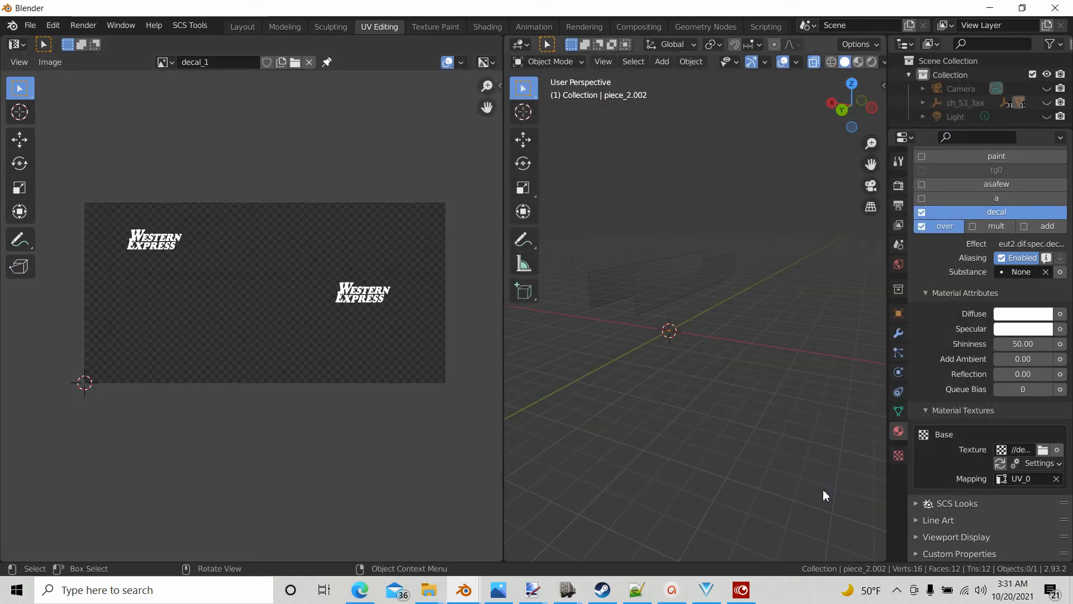
Enter Edit Mode on the decal panels and move the lower UV island up along Y around its Western Express logo.
middle_click_drag(654, 364, 492, 357)
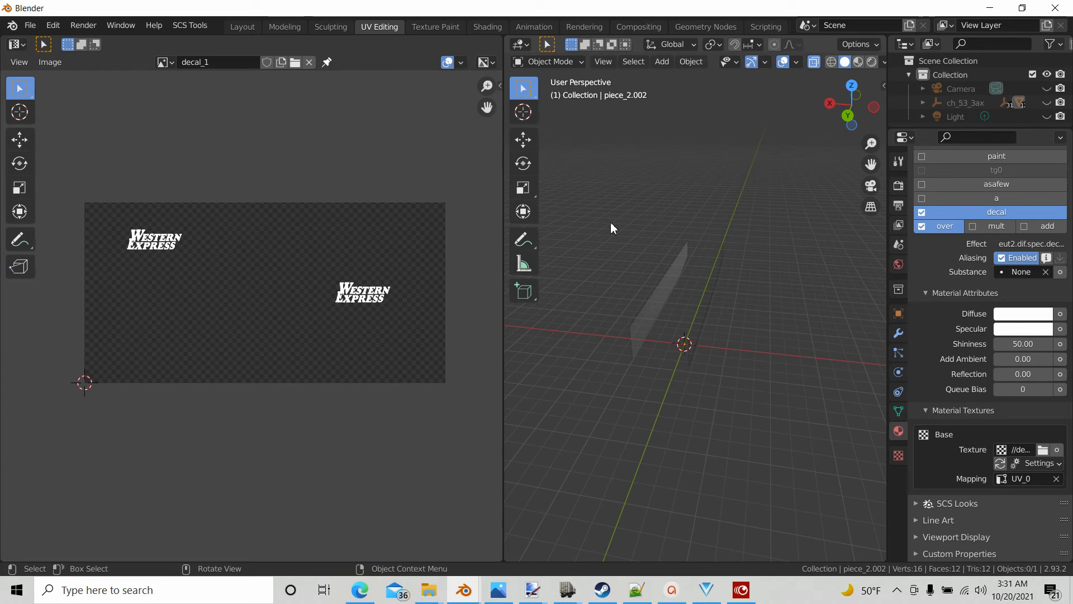
key("Tab")
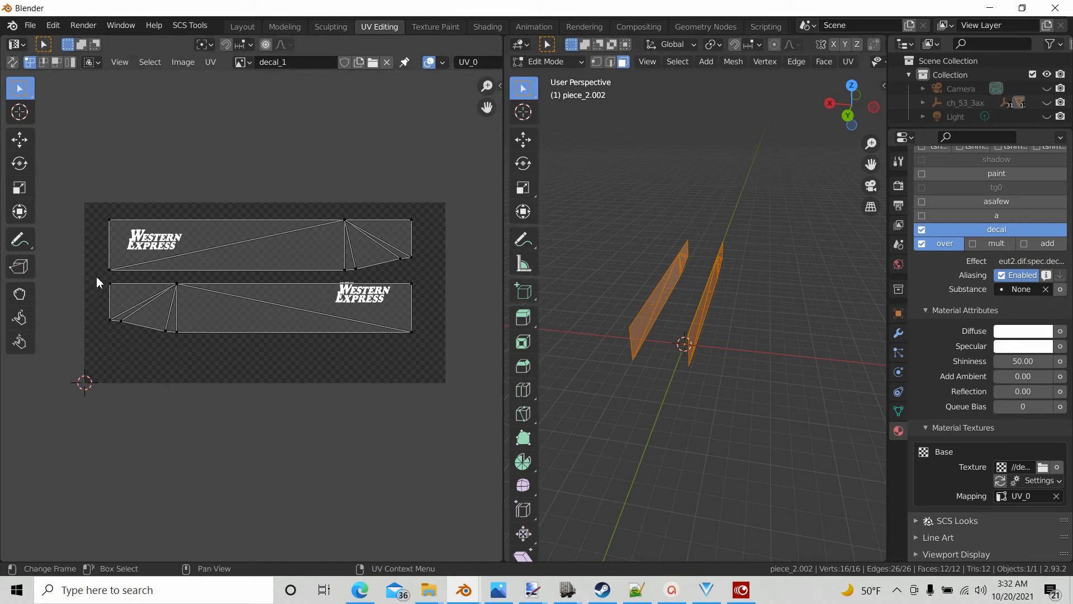
left_click_drag(96, 279, 425, 369)
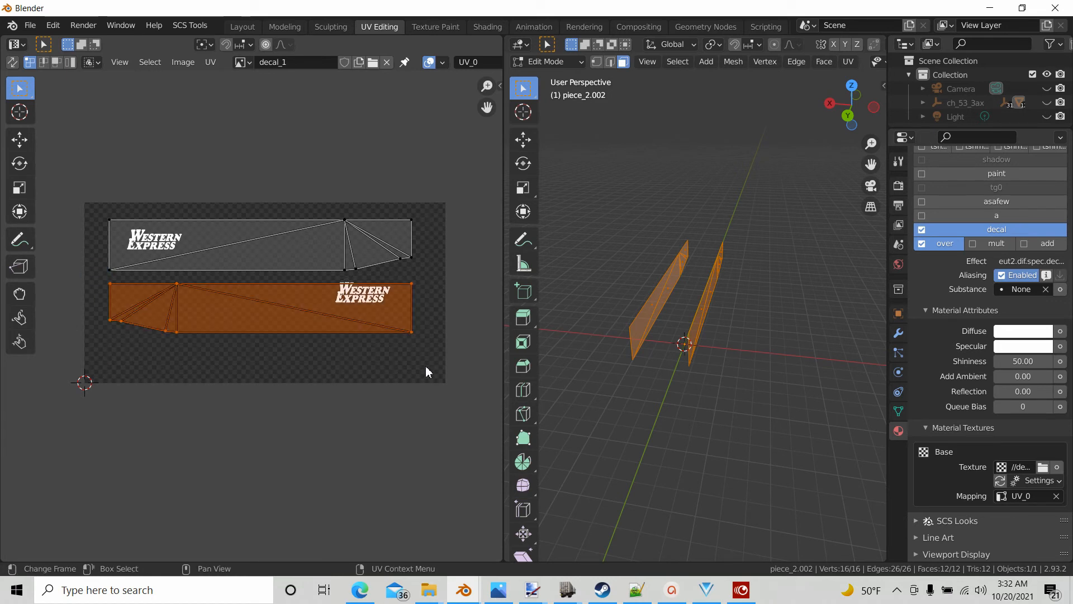
key("g")
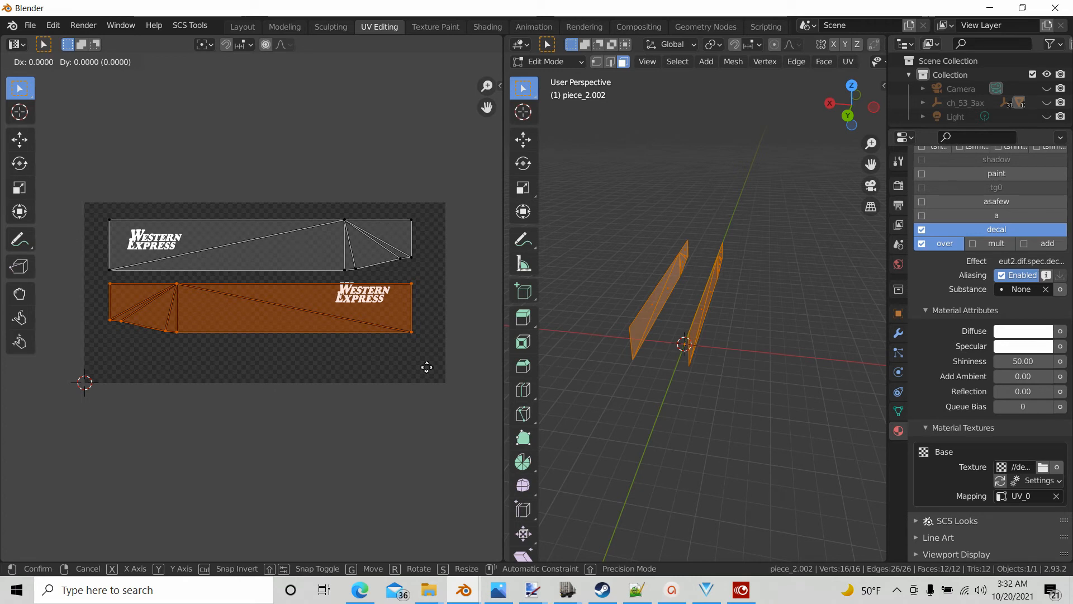
key("y")
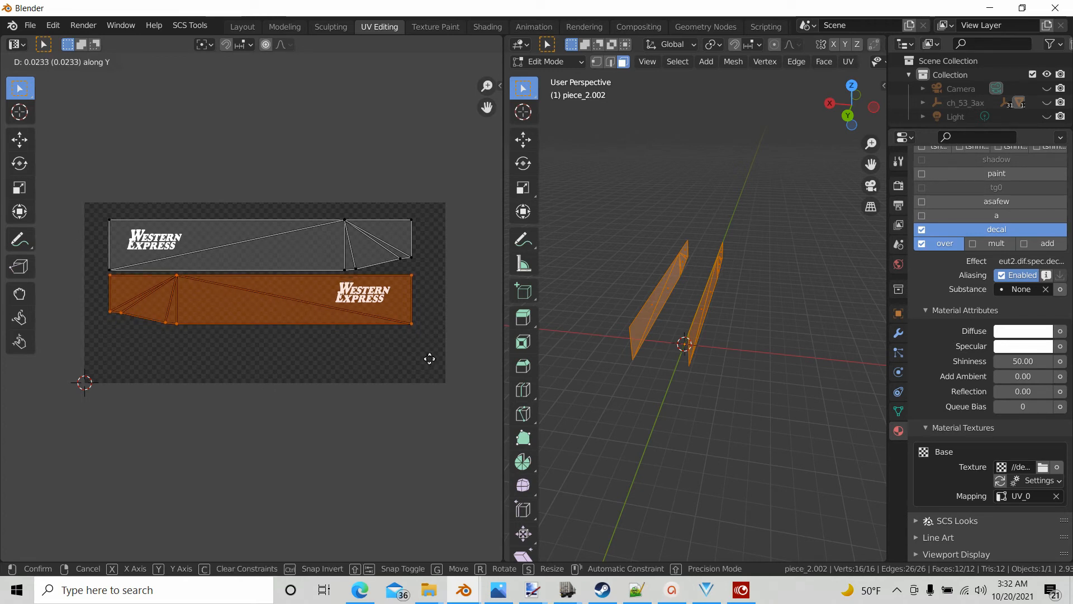
left_click(431, 356)
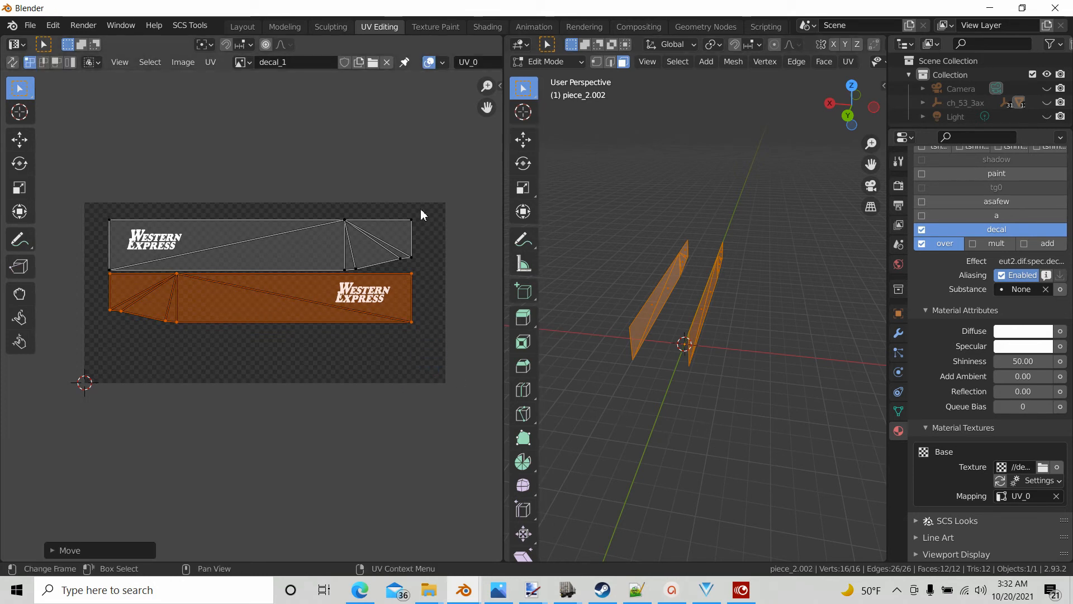
Select the whole upper UV island and shift it slightly up along Y to reposition its Western Express logo.
left_click_drag(420, 209, 403, 264)
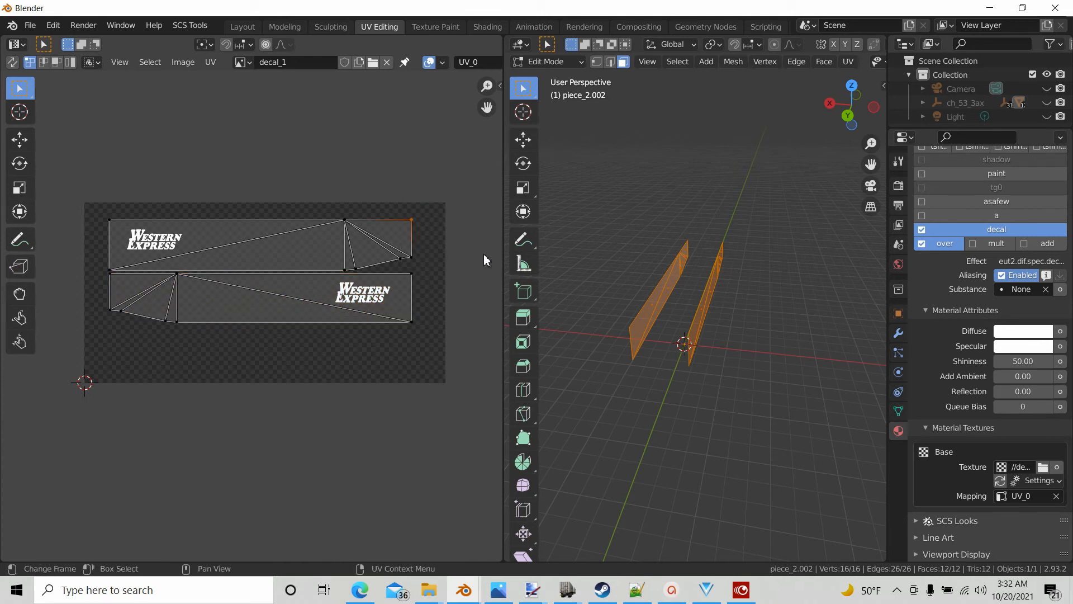
key("ctrl+l")
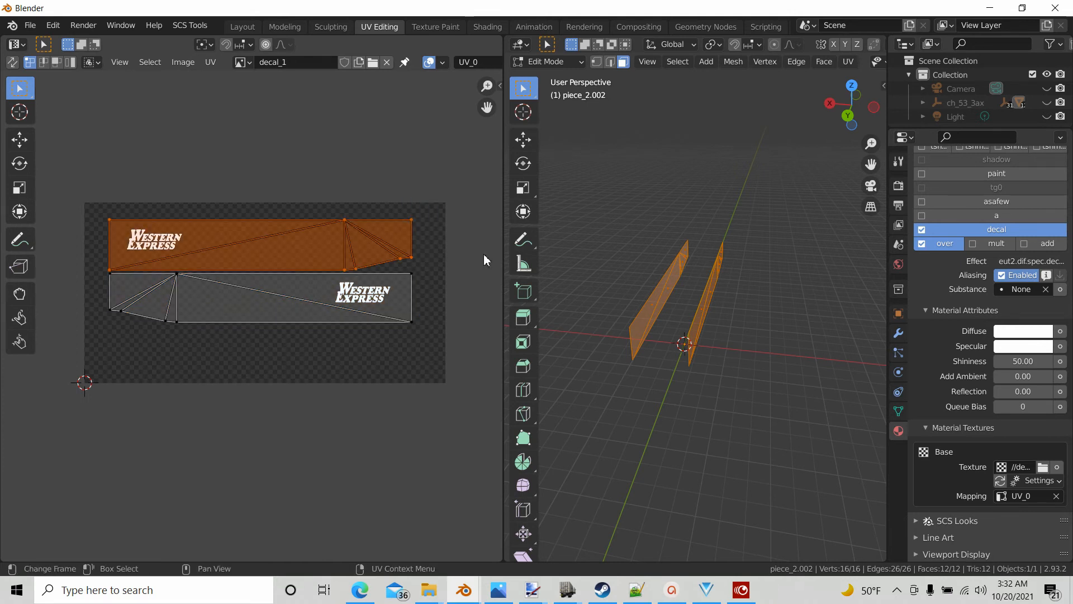
key("g")
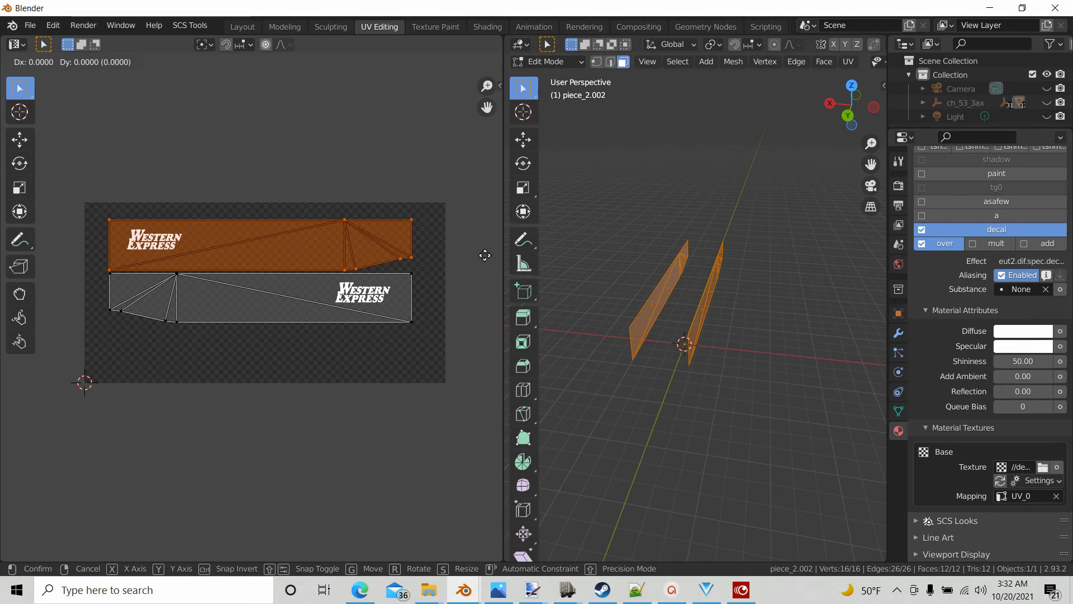
key("y")
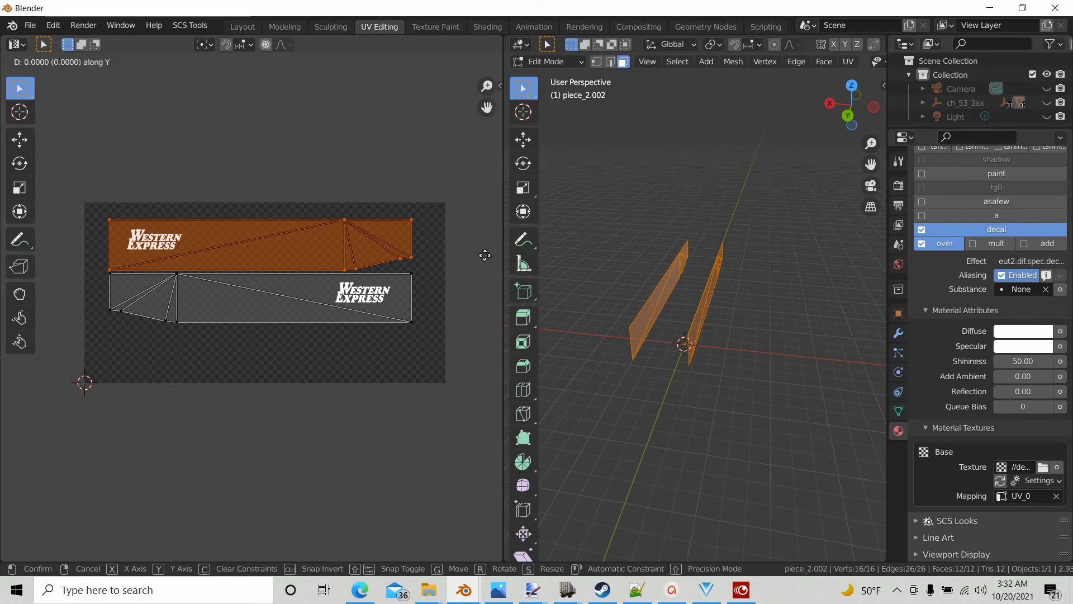
left_click(488, 194)
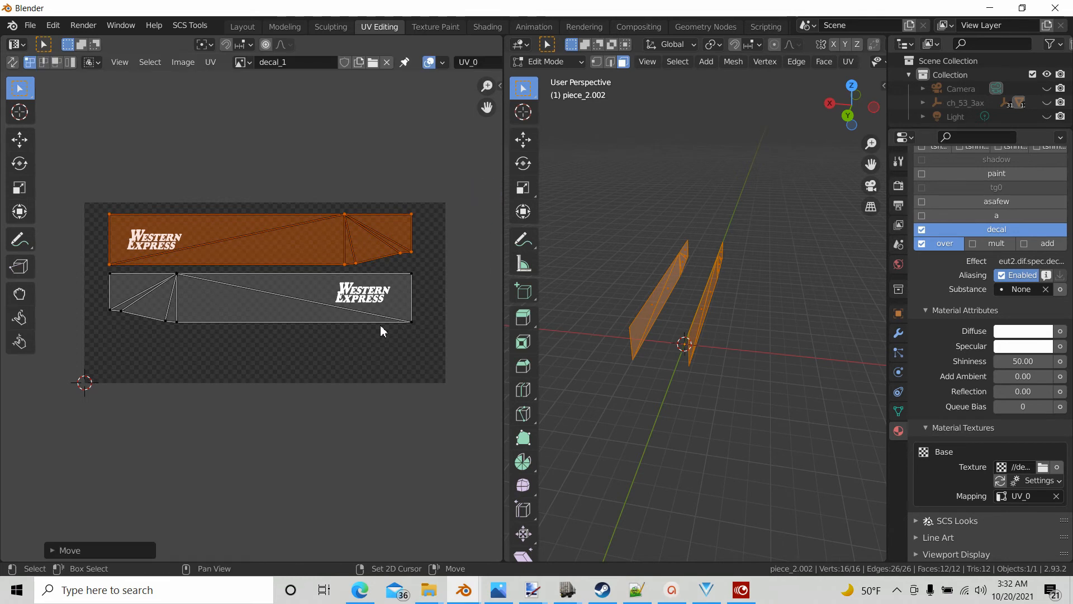
Raise the lower UV island about 0.014 more along Y to centre its logo, and deselect all UVs.
left_click_drag(95, 268, 118, 313)
key("ctrl+l")
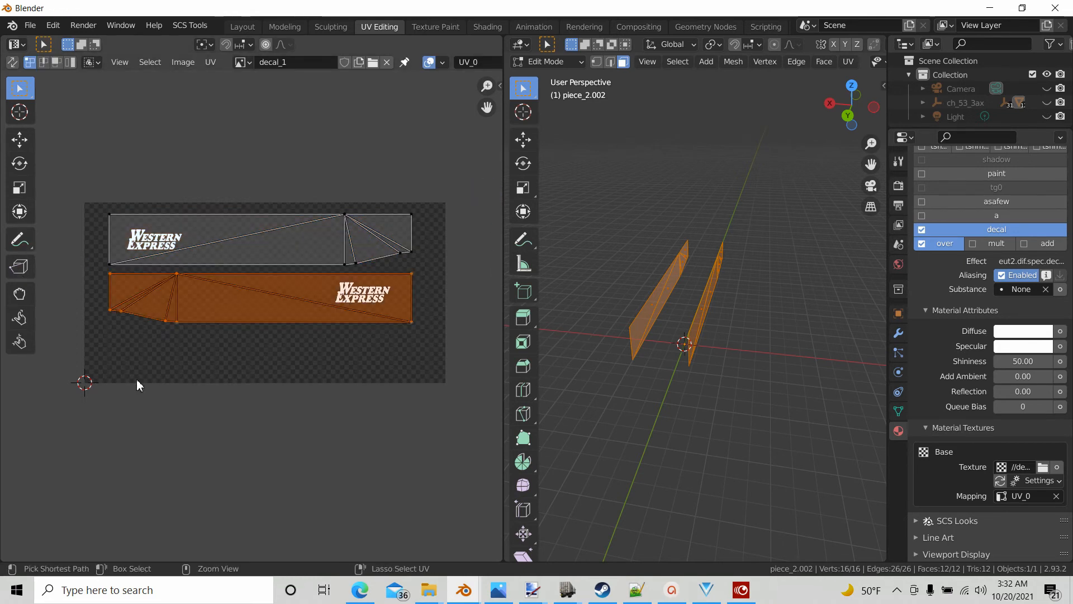
key("g")
key("y")
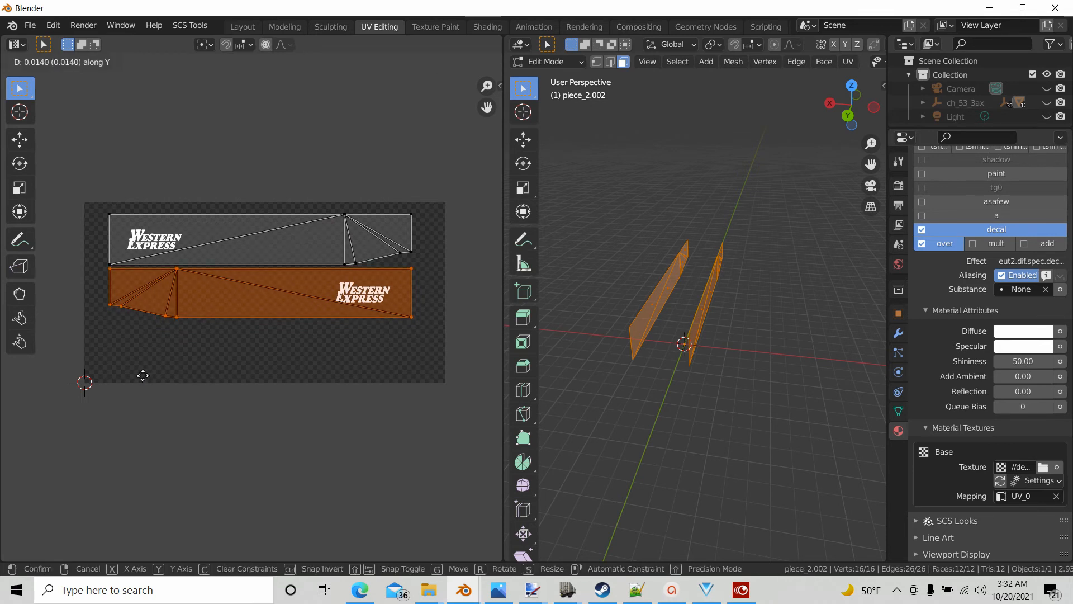
left_click(143, 376)
left_click(221, 485)
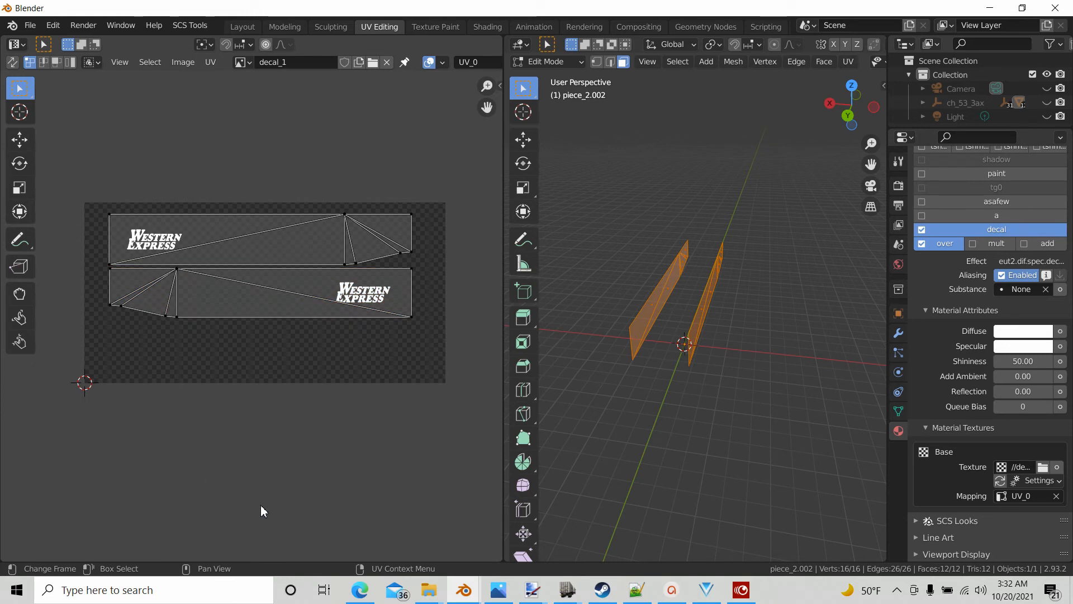
Switch to the Modeling workspace, check the logo placement on the panels, and return to Object Mode.
left_click(284, 26)
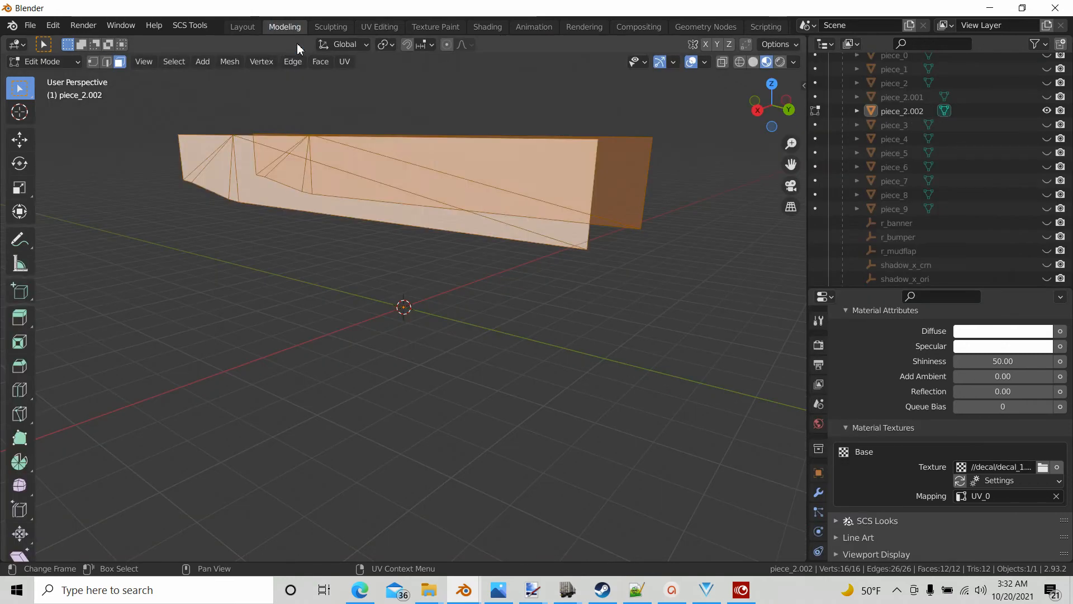
middle_click_drag(537, 362, 218, 187)
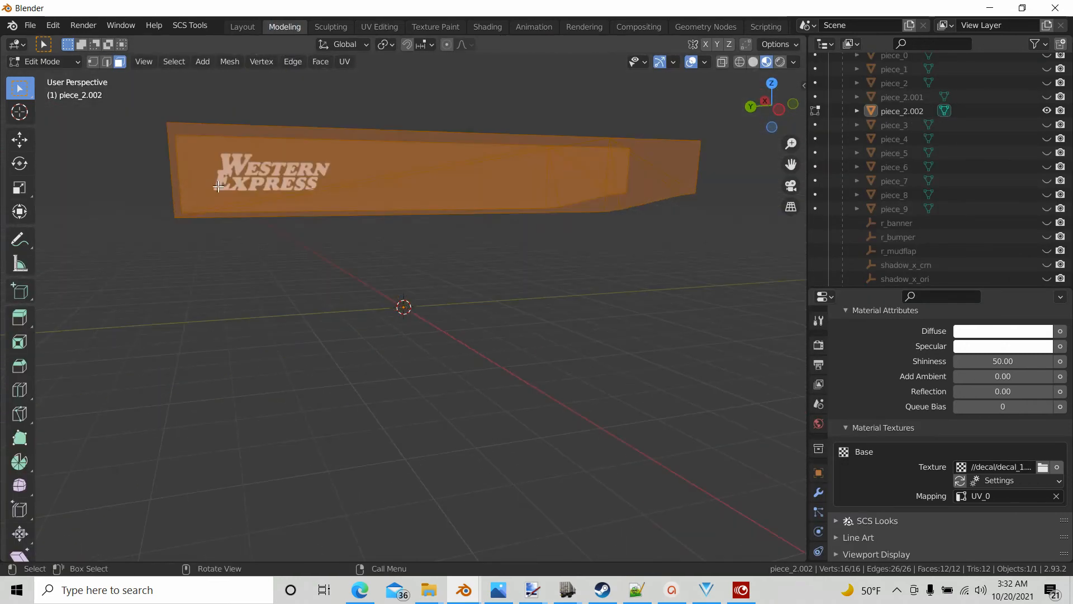
middle_click_drag(462, 352, 480, 200)
middle_click_drag(606, 342, 476, 366)
key("Tab")
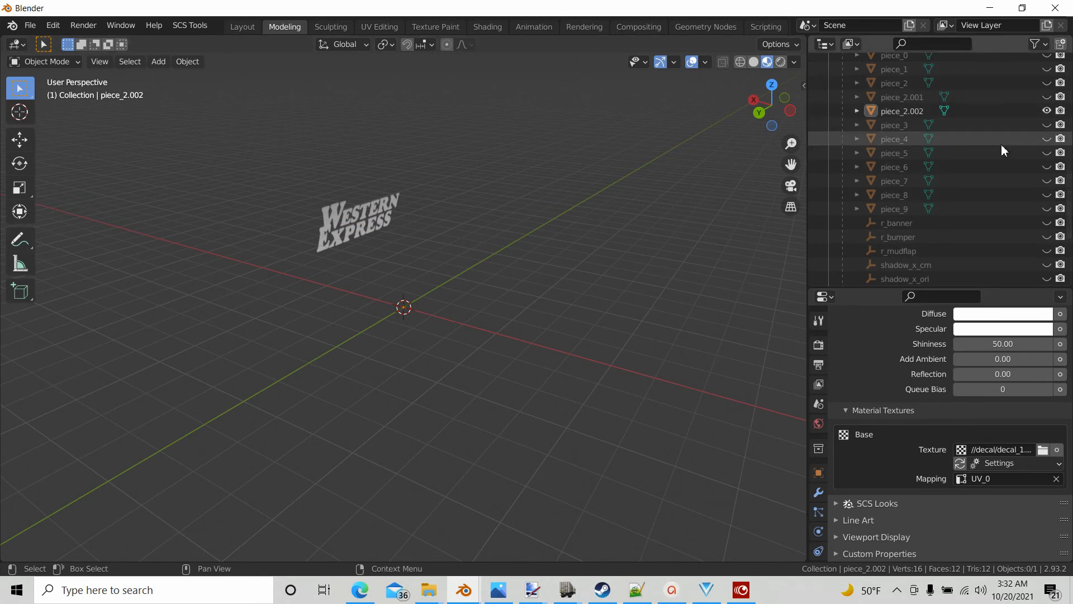
Make the model objects globally visible with the SCS visibility tools and inspect the logos on both sides of the trailer frame.
scroll(1000, 147, "up", 3)
left_click(182, 28)
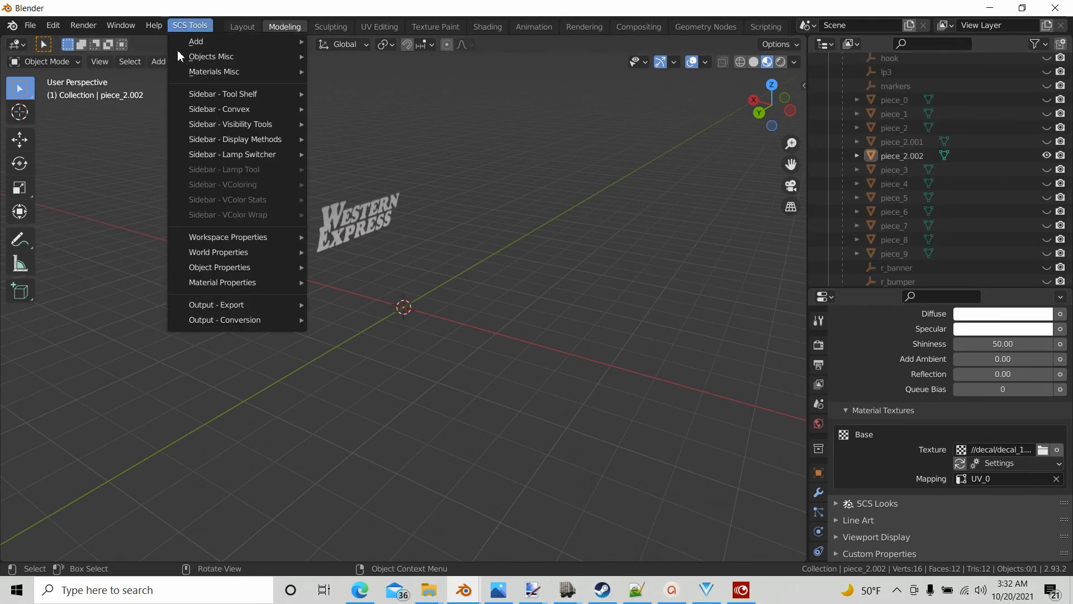
mouse_move(227, 123)
left_click(332, 154)
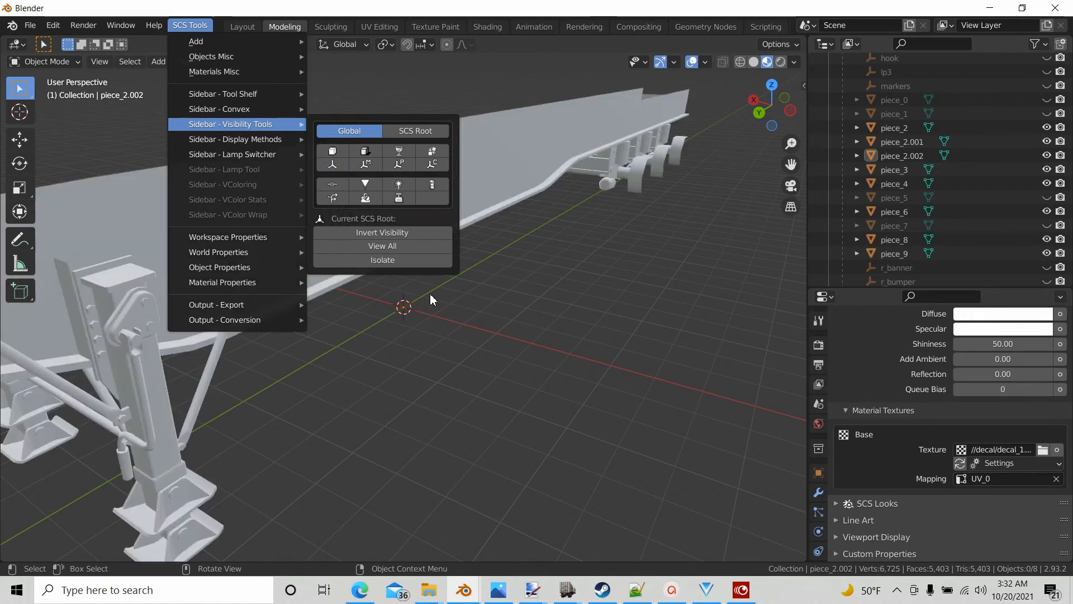
middle_click_drag(482, 350, 371, 233)
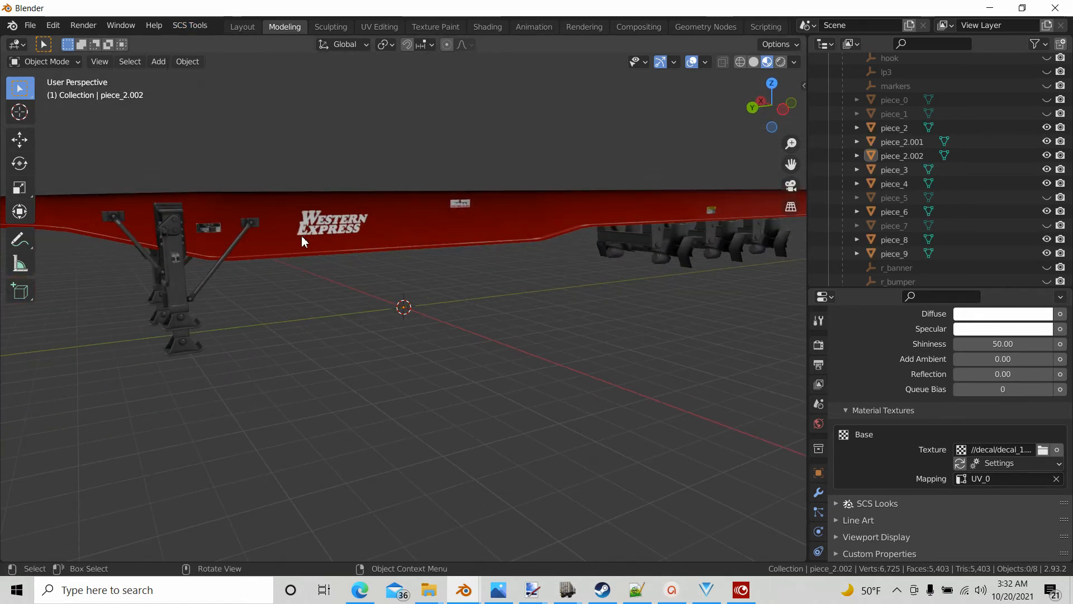
middle_click_drag(301, 237, 392, 214)
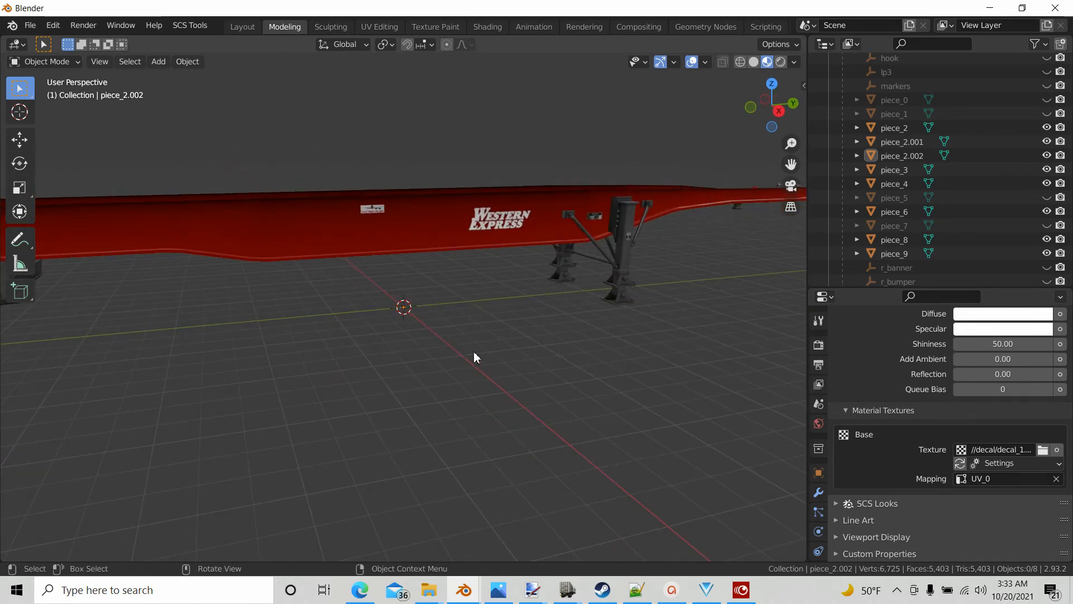
middle_click_drag(477, 334, 173, 288)
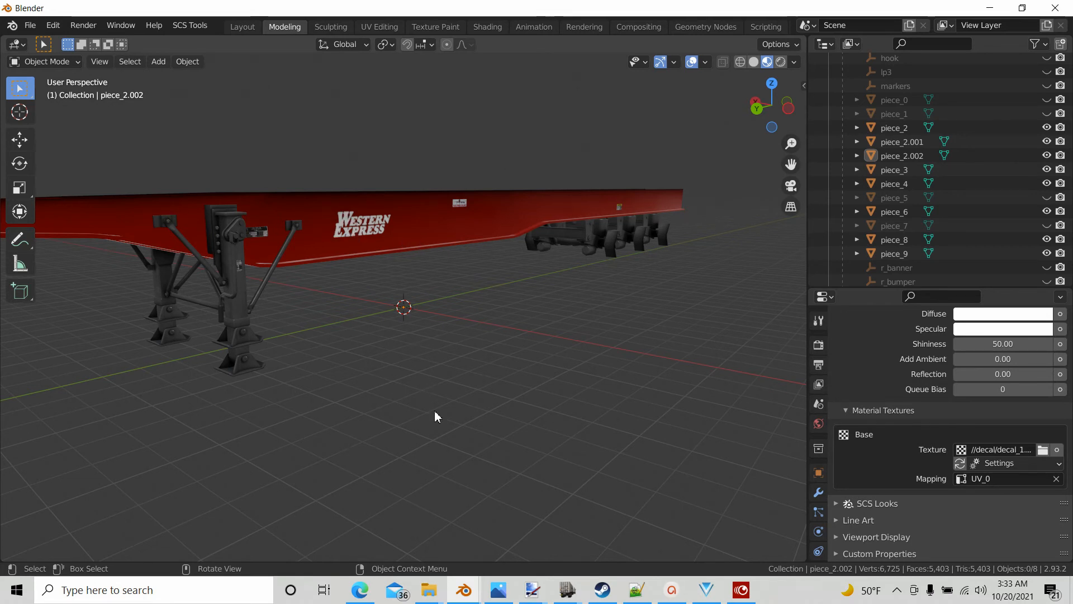
scroll(515, 377, "up", 1)
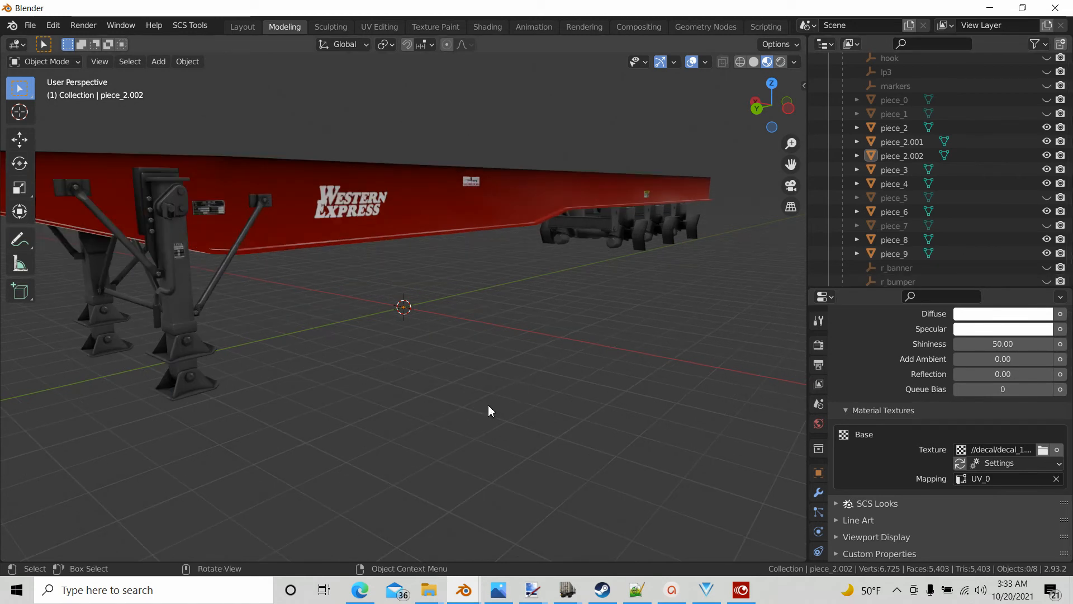
Select the decal panels on the trailer frame and add an SCS Root Object for them.
left_click(347, 203)
middle_click_drag(542, 253, 551, 321)
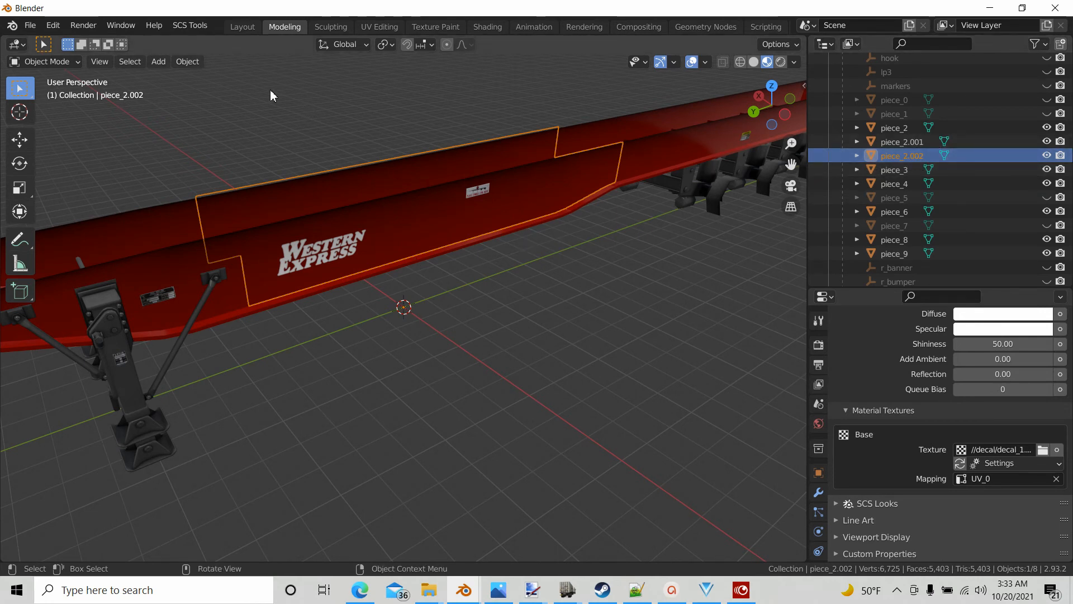
left_click(190, 25)
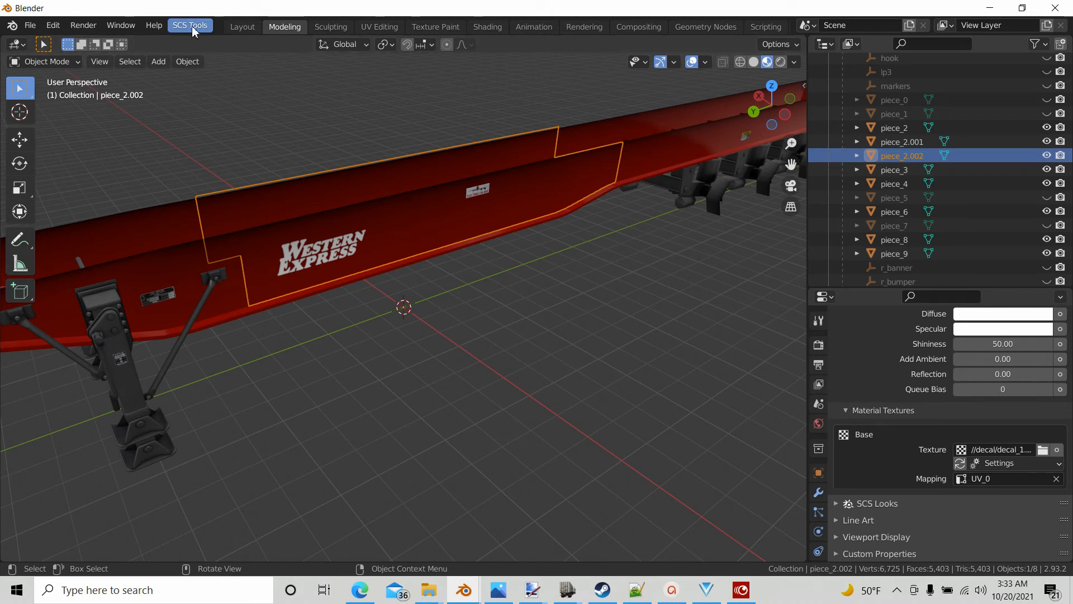
left_click(191, 26)
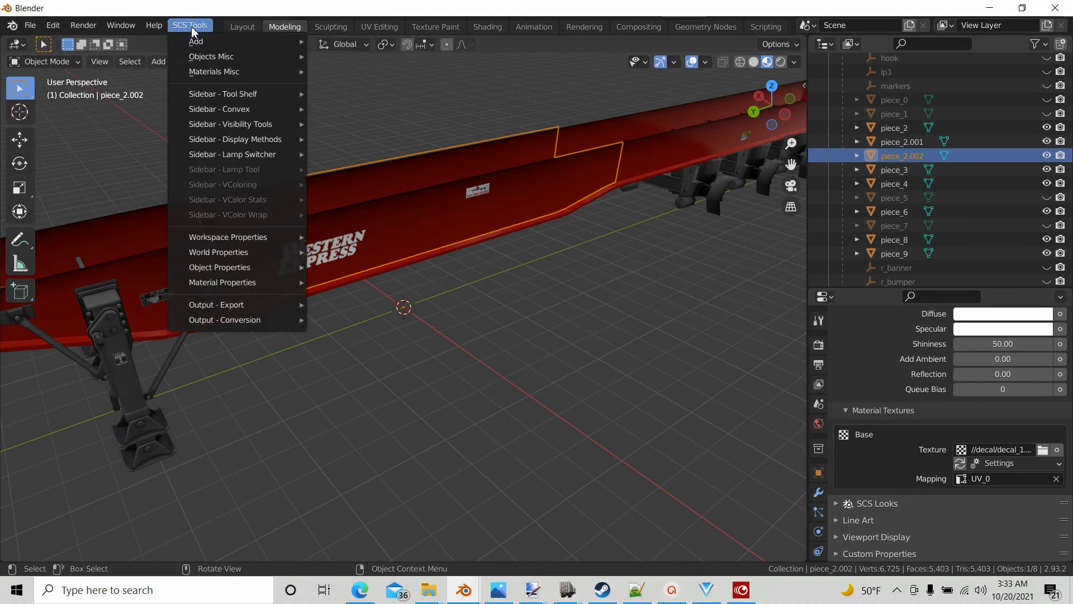
mouse_move(196, 42)
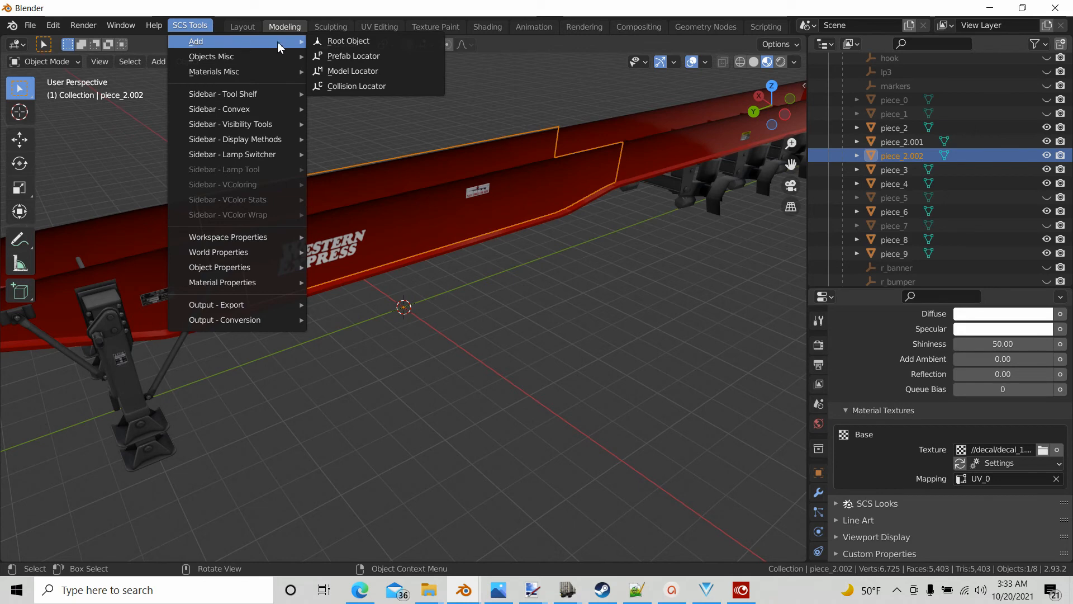
left_click(338, 44)
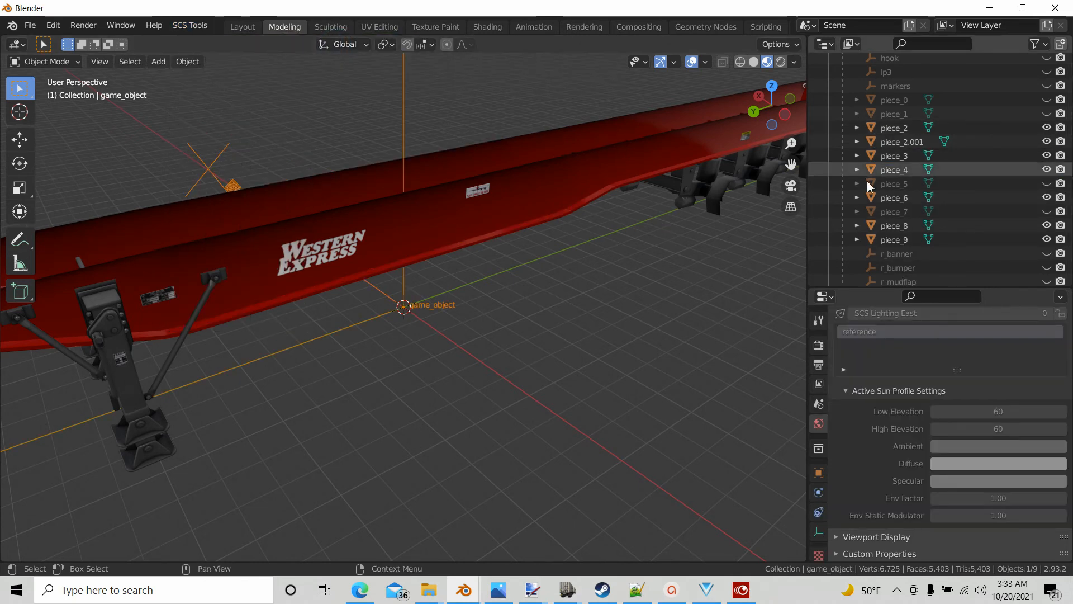
Expand the new root object in the object hierarchy and rename it decal_1.
scroll(920, 201, "down", 6)
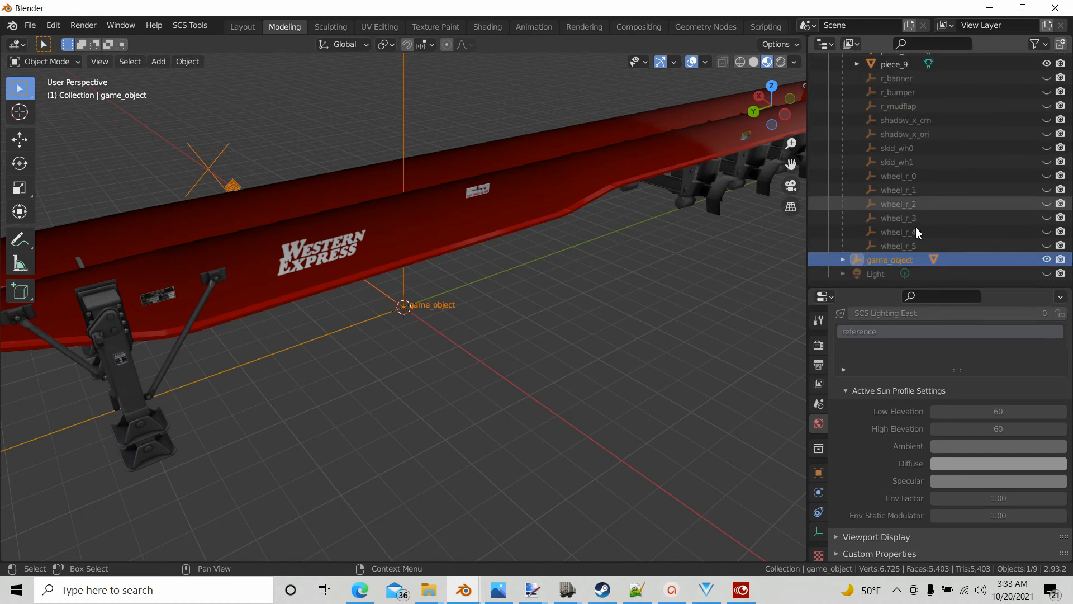
left_click(843, 259)
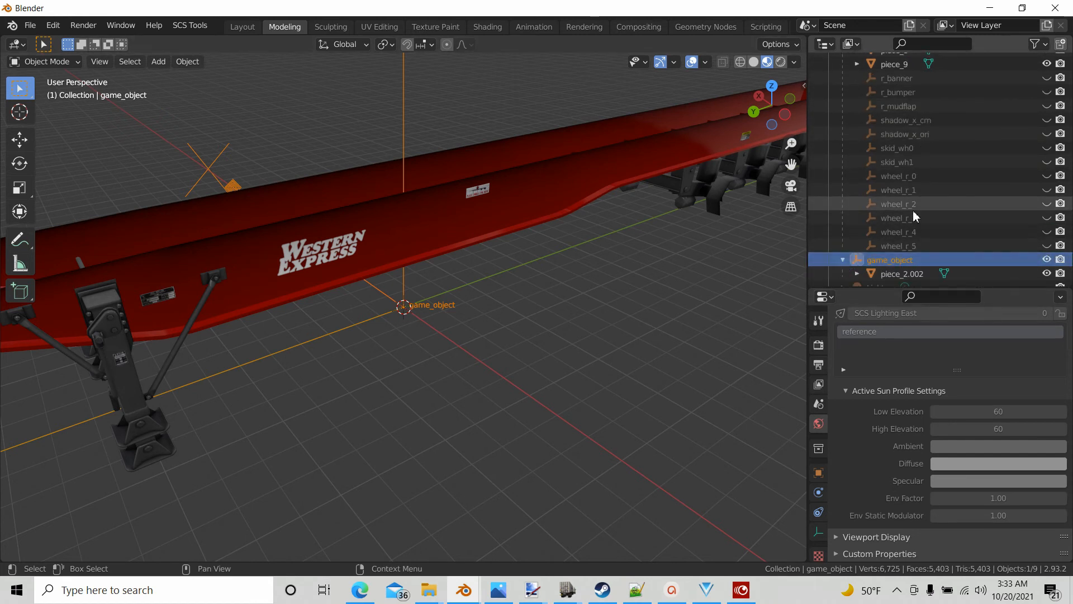
scroll(856, 279, "down", 1)
double_click(894, 245)
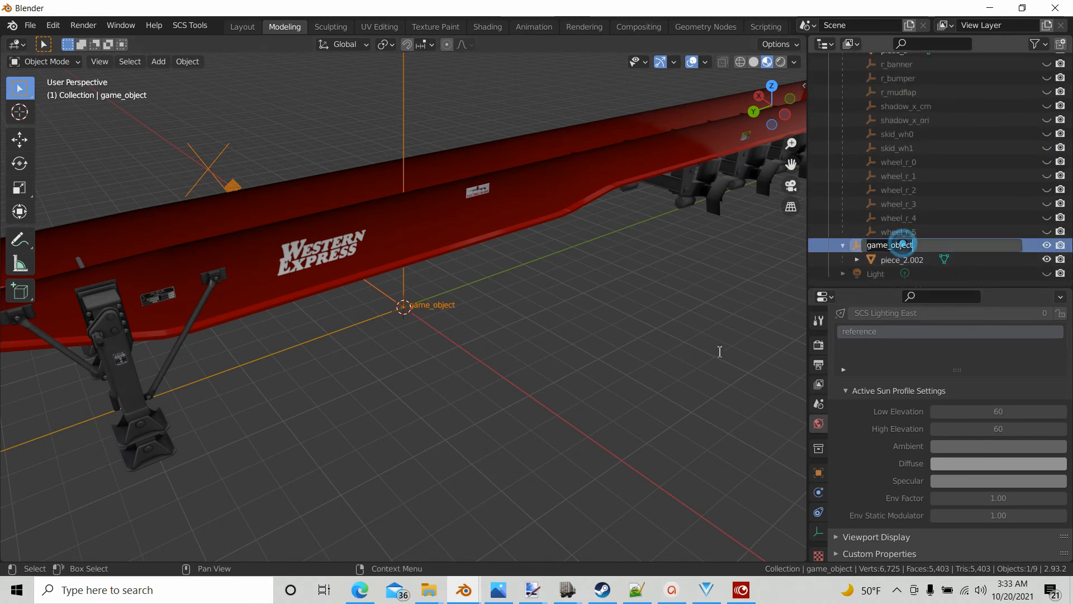
type("deca")
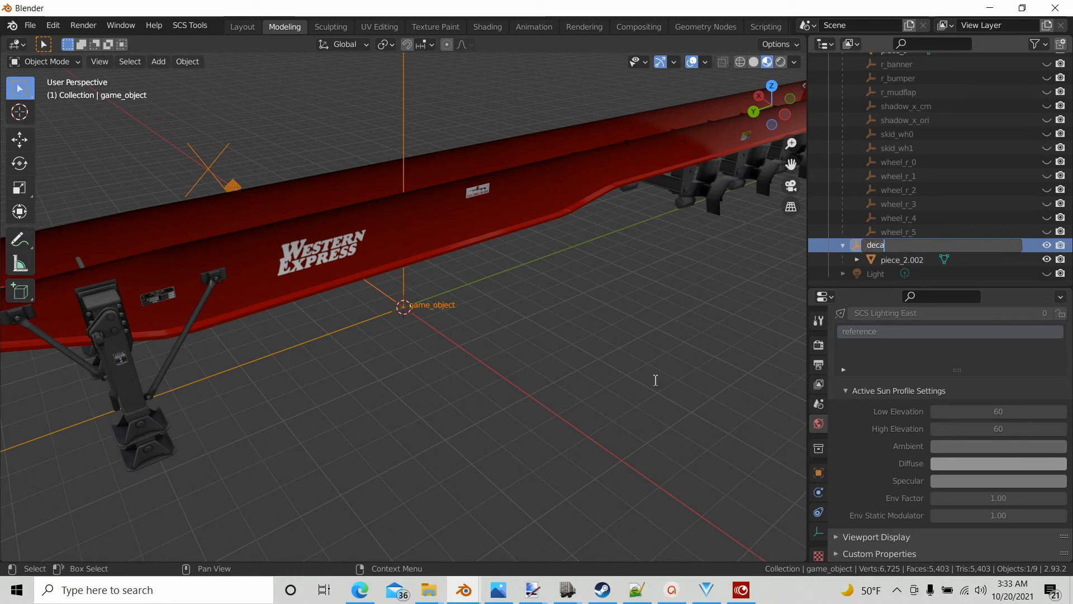
type("l_1")
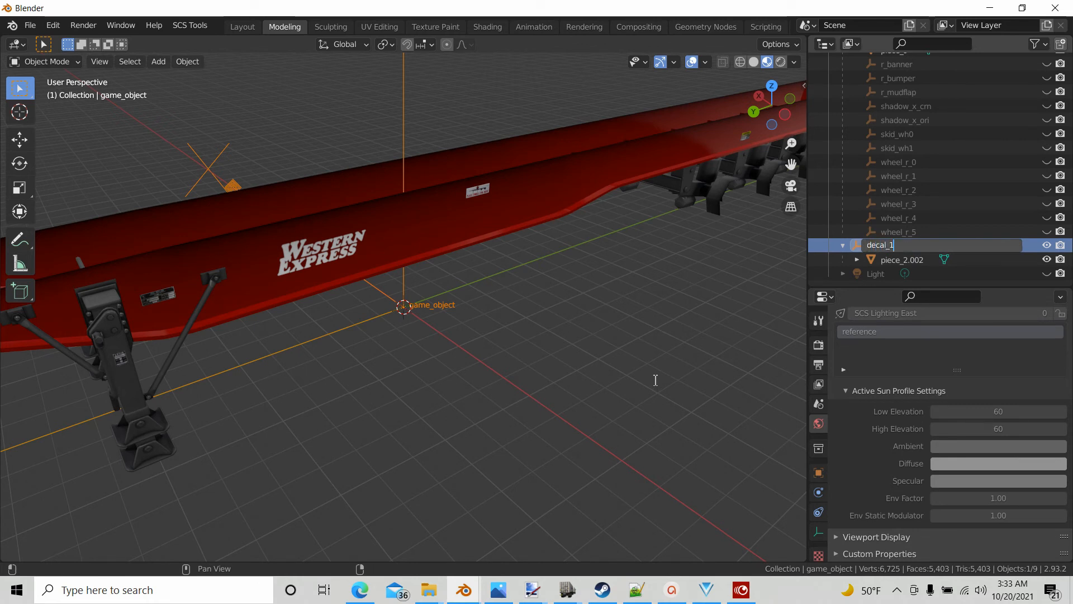
left_click(661, 310)
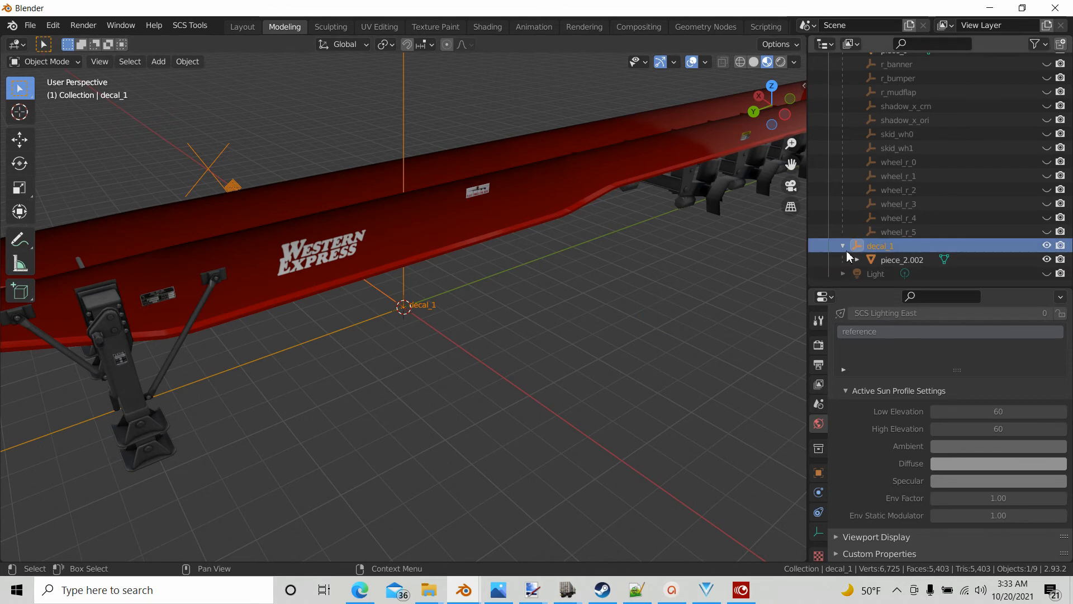
middle_click_drag(415, 414, 431, 364)
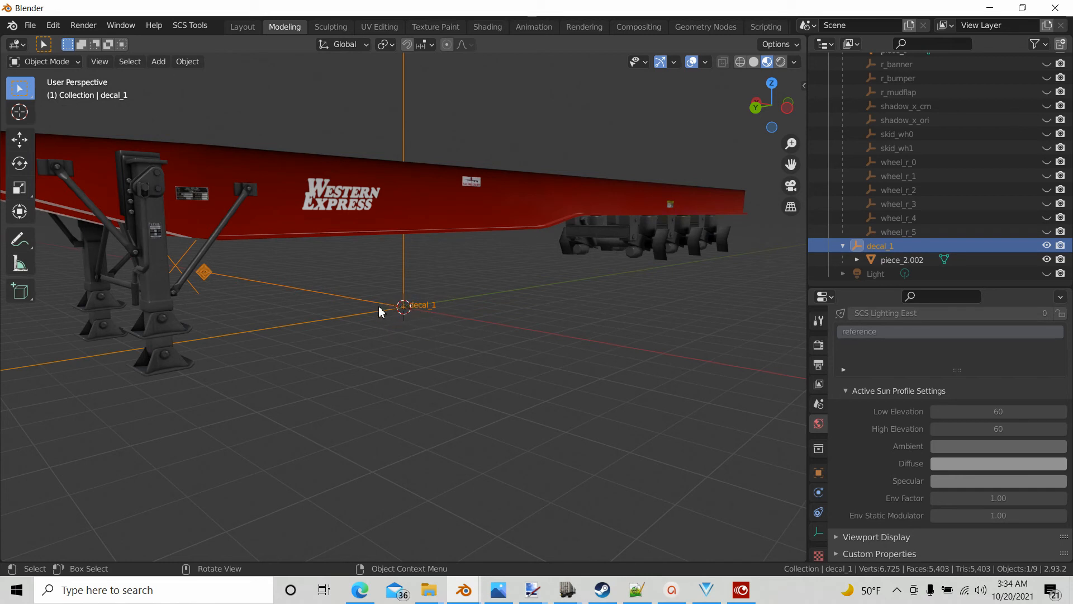
Move piece_2.002 out of decal_1 and back among the trailer's other pieces in the object hierarchy.
middle_click_drag(384, 293, 408, 388)
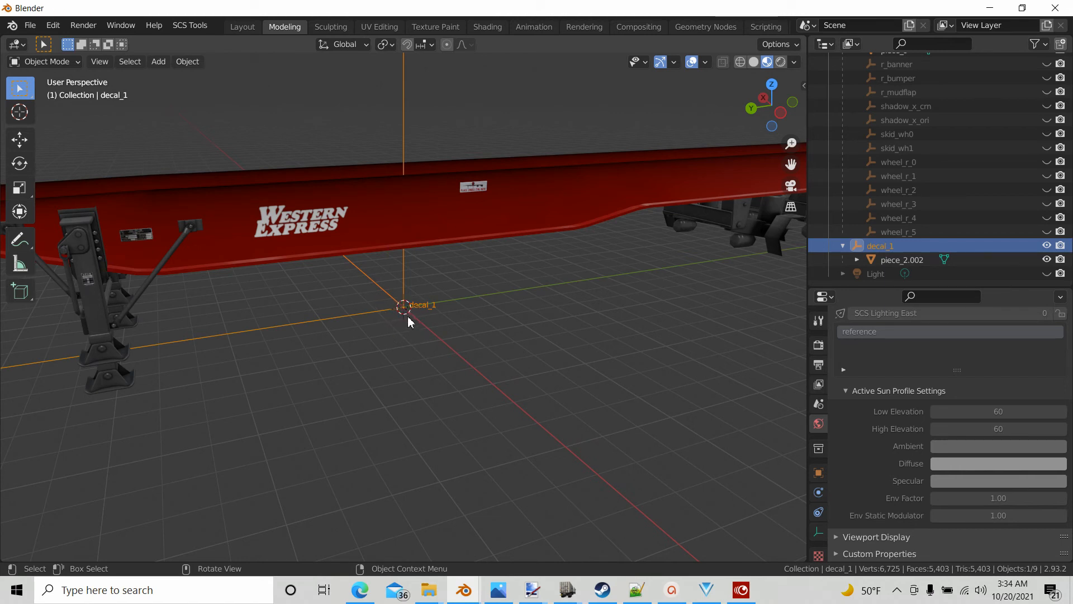
middle_click_drag(468, 308, 511, 307)
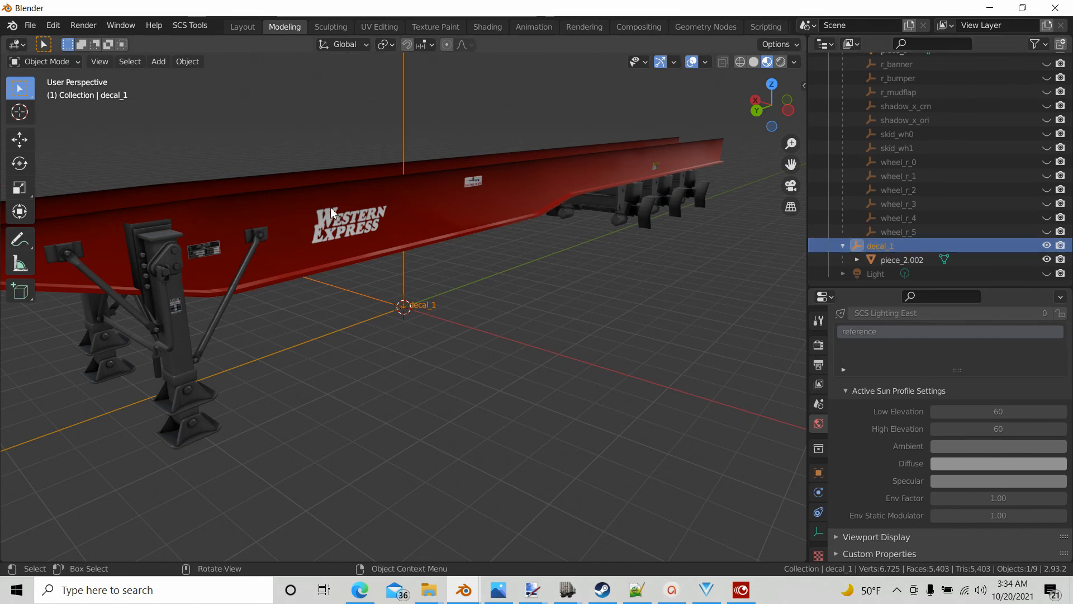
middle_click_drag(327, 205, 361, 230)
middle_click_drag(496, 313, 327, 243)
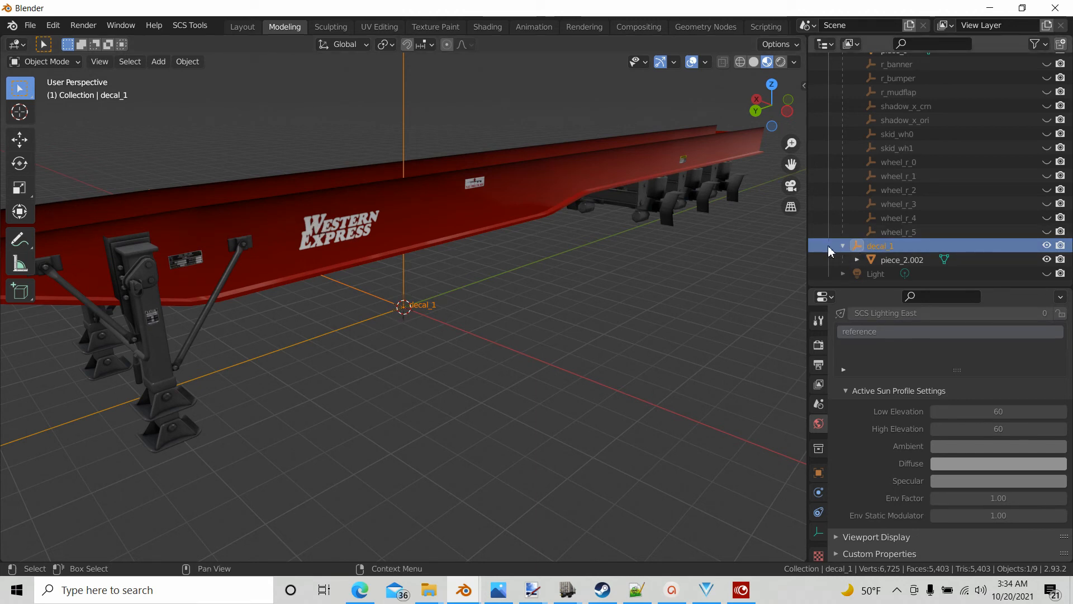
left_click_drag(874, 257, 951, 132)
scroll(988, 161, "down", 10)
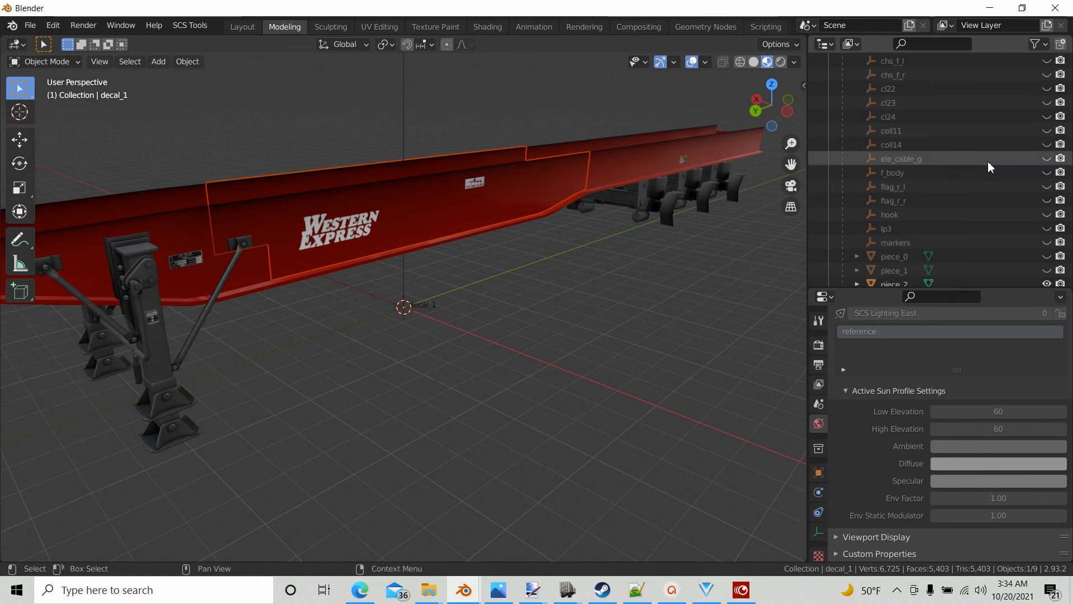
scroll(990, 162, "down", 4)
left_click(588, 361)
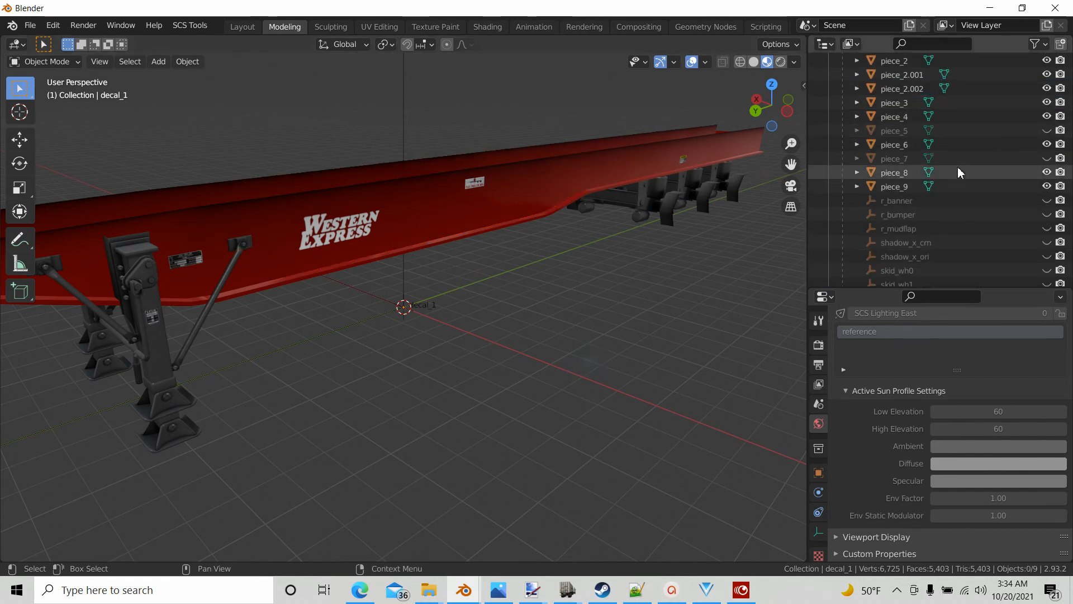
Delete the emptied decal_1 root object from the scene.
scroll(959, 171, "down", 5)
scroll(966, 185, "down", 1)
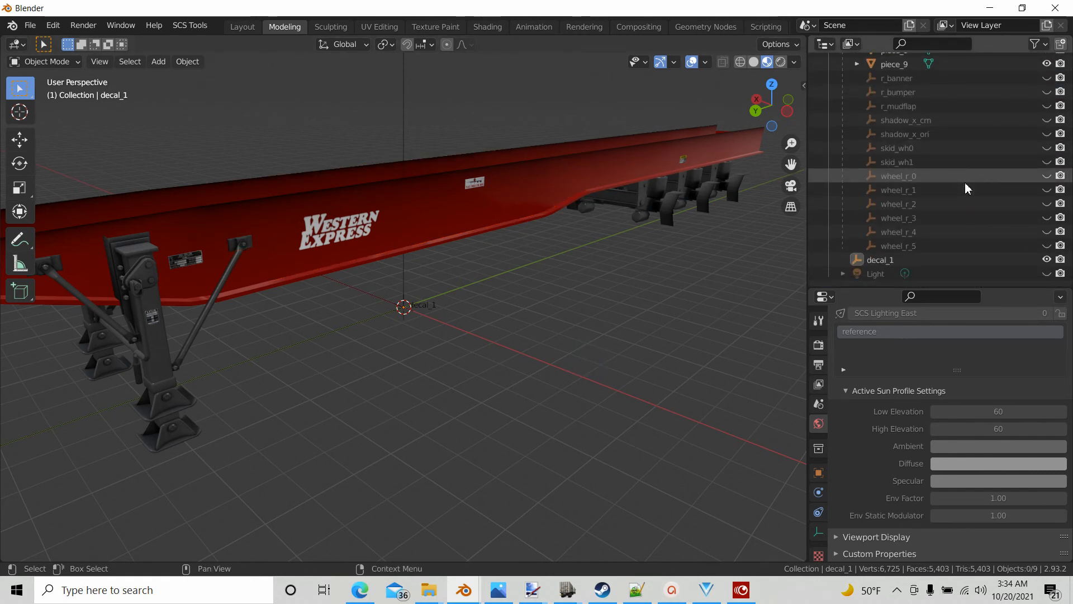
right_click(875, 263)
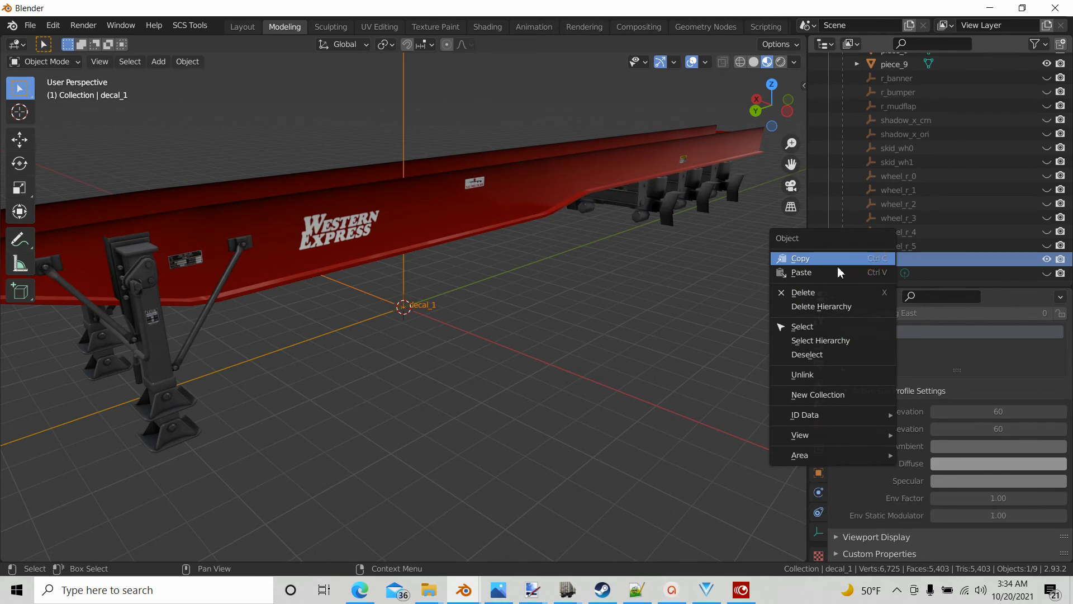
left_click(804, 292)
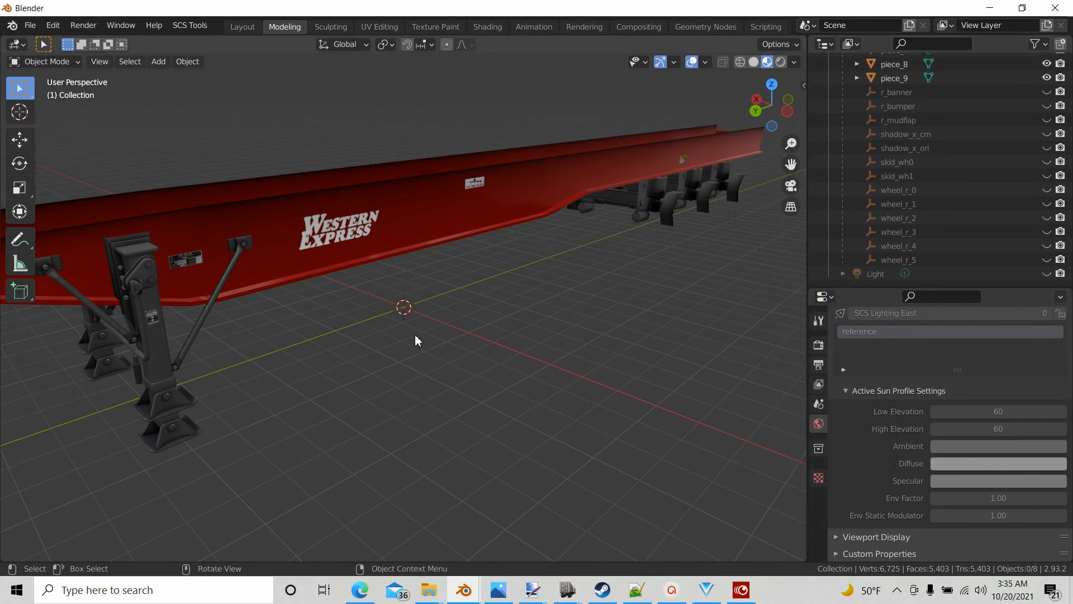
Place the 3D cursor at the Western Express logo in the left view and centre it between the frame rails in the top view.
middle_click_drag(386, 369, 405, 321)
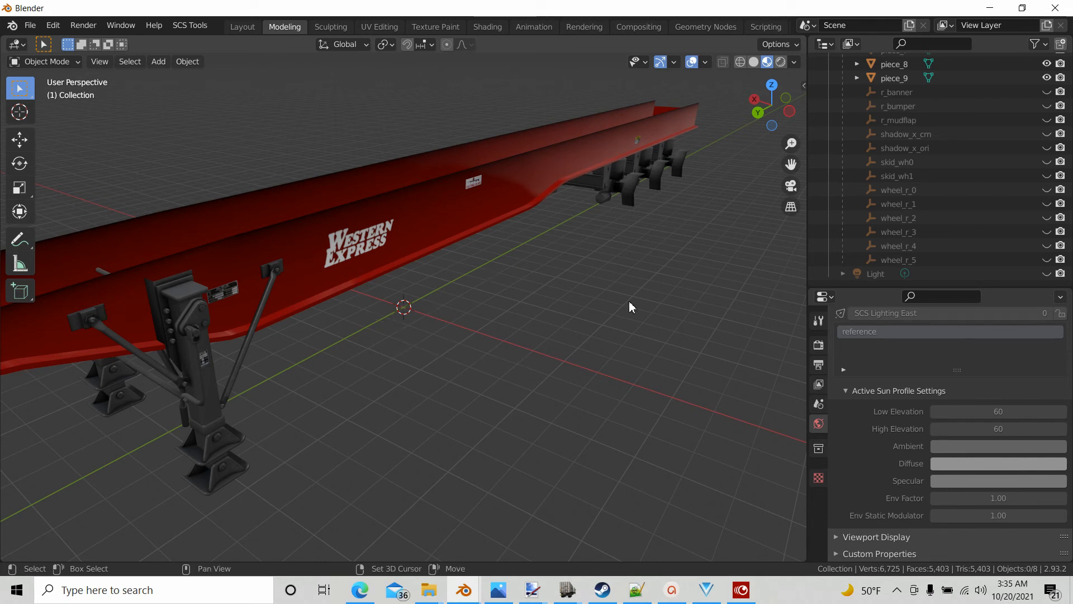
left_click(790, 111)
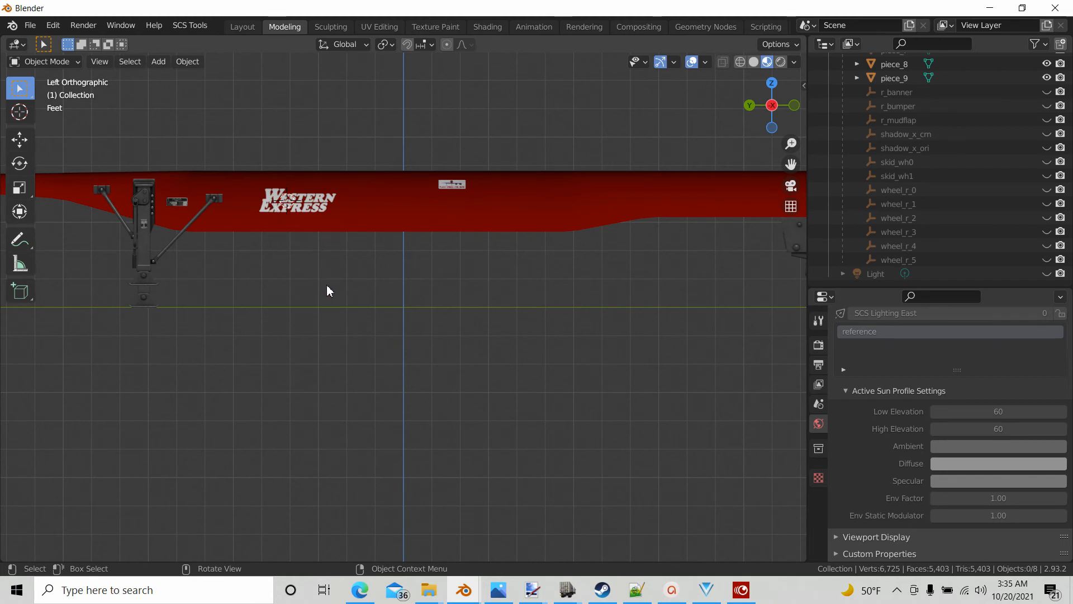
right_click(342, 202, "shift")
middle_click_drag(380, 352, 554, 432)
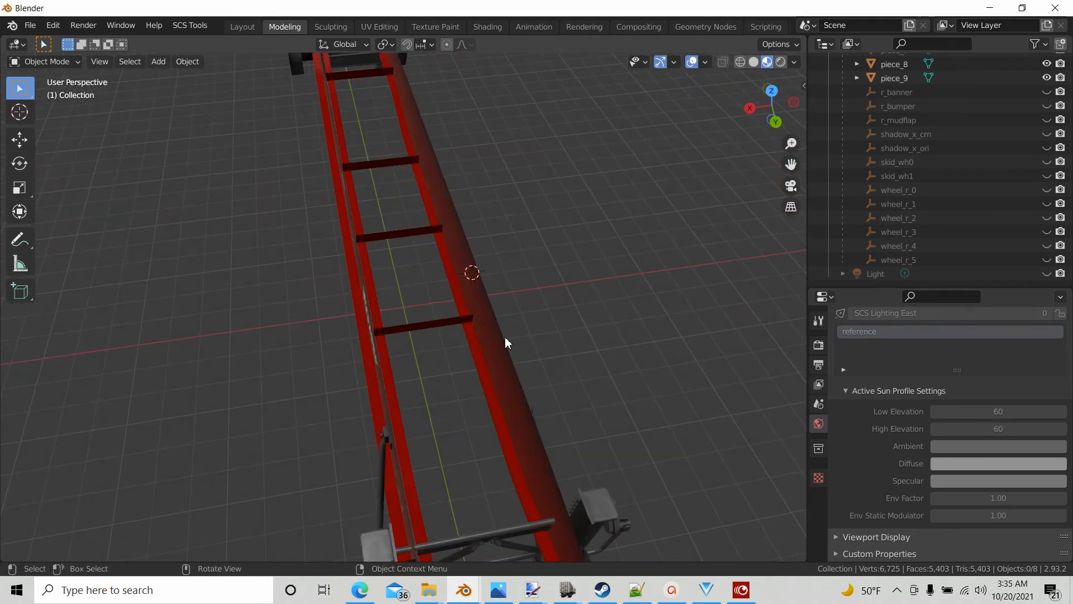
middle_click_drag(482, 293, 395, 292)
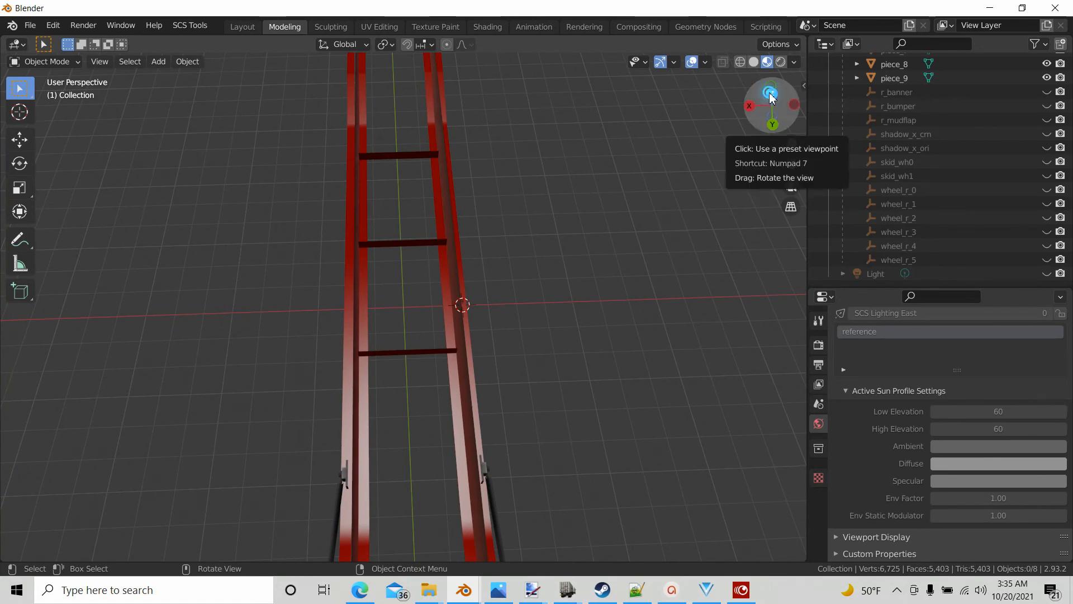
left_click_drag(764, 104, 588, 259)
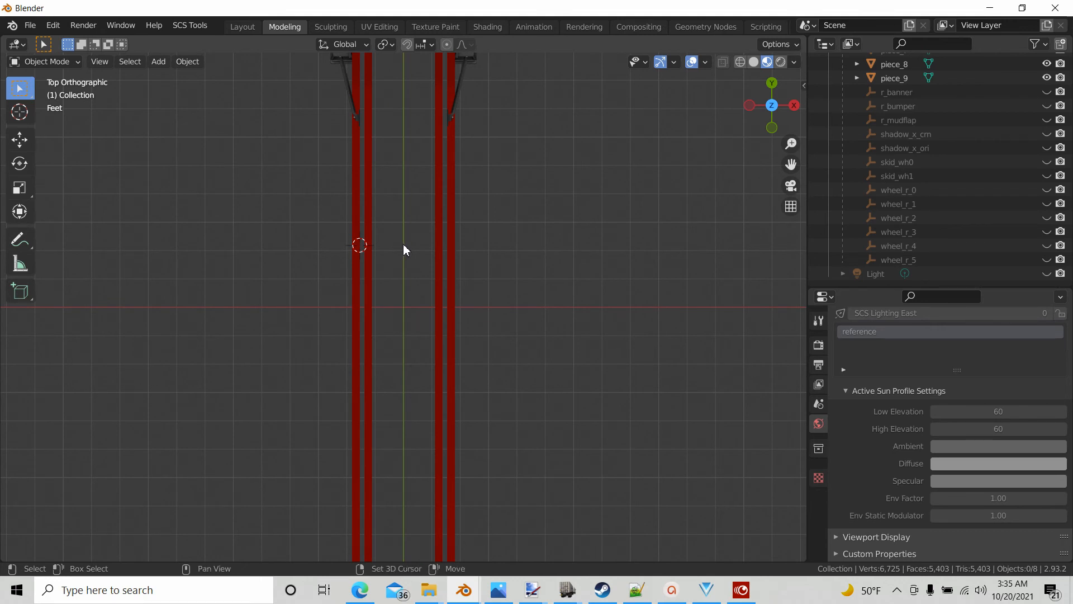
right_click(403, 244, "shift")
mouse_move(457, 358)
middle_mouse_down()
mouse_move(486, 374)
mouse_move(637, 297)
mouse_move(659, 240)
mouse_move(805, 232)
mouse_move(56, 234)
mouse_move(496, 240)
mouse_move(455, 278)
mouse_move(417, 376)
mouse_move(437, 343)
mouse_move(441, 351)
middle_mouse_up()
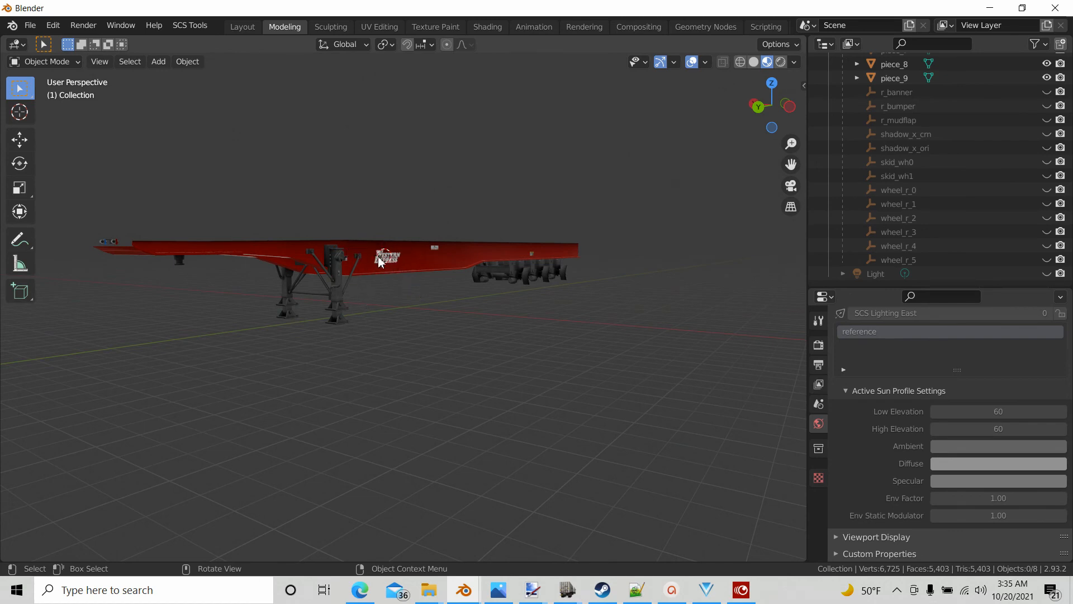
mouse_move(386, 264)
middle_mouse_down()
mouse_move(271, 386)
mouse_move(84, 362)
mouse_move(394, 283)
mouse_move(390, 264)
middle_mouse_up()
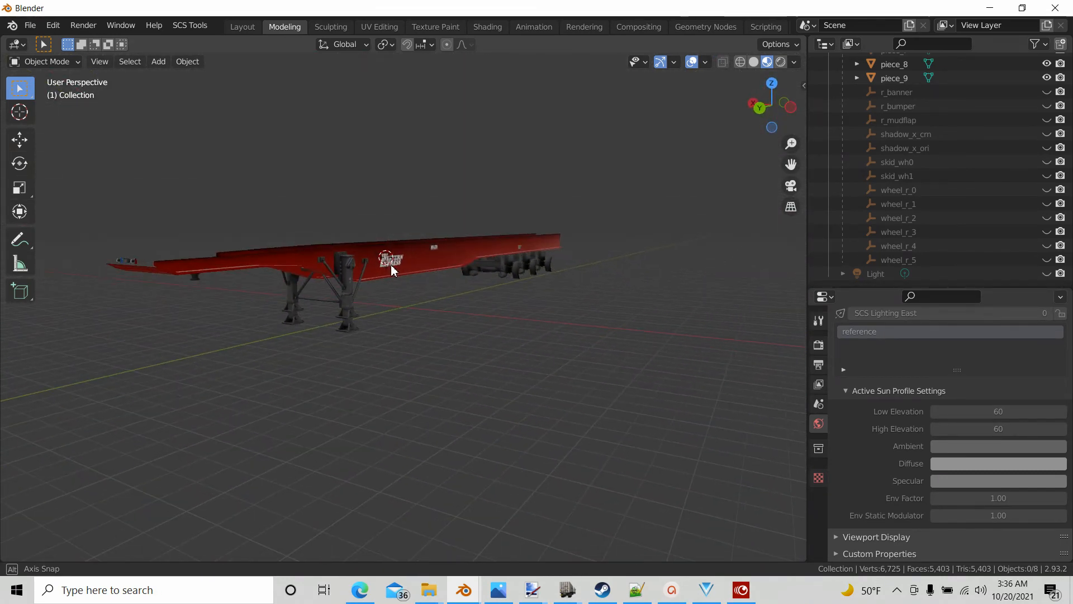
Select the decal panel object piece_2.002 and add an SCS Root Object for it at the 3D cursor.
left_click(420, 265)
middle_click_drag(486, 397, 403, 280)
scroll(970, 172, "up", 5)
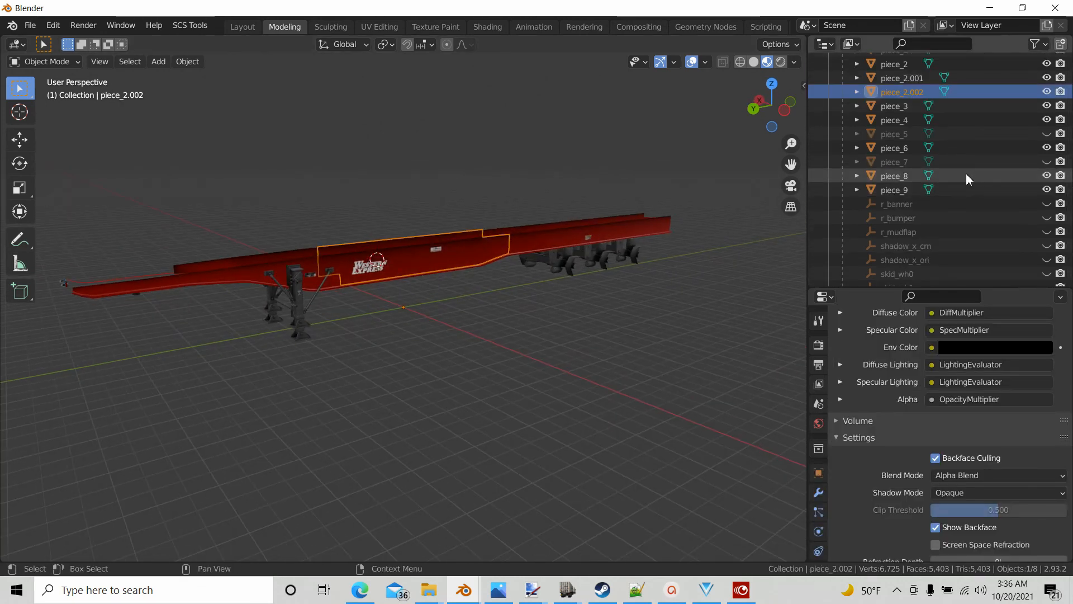
left_click(188, 28)
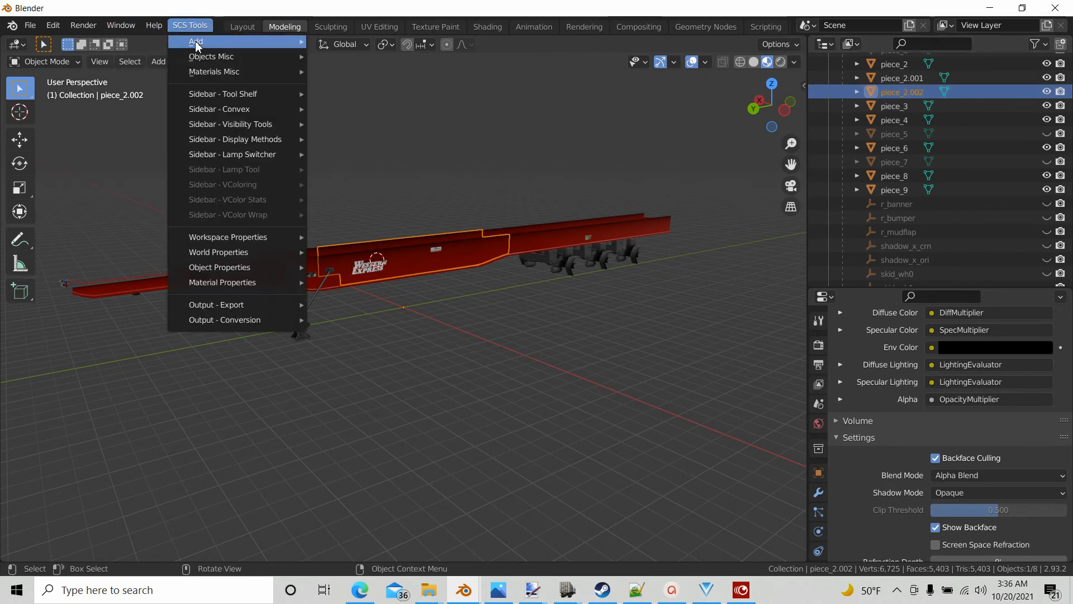
mouse_move(296, 42)
left_click(330, 45)
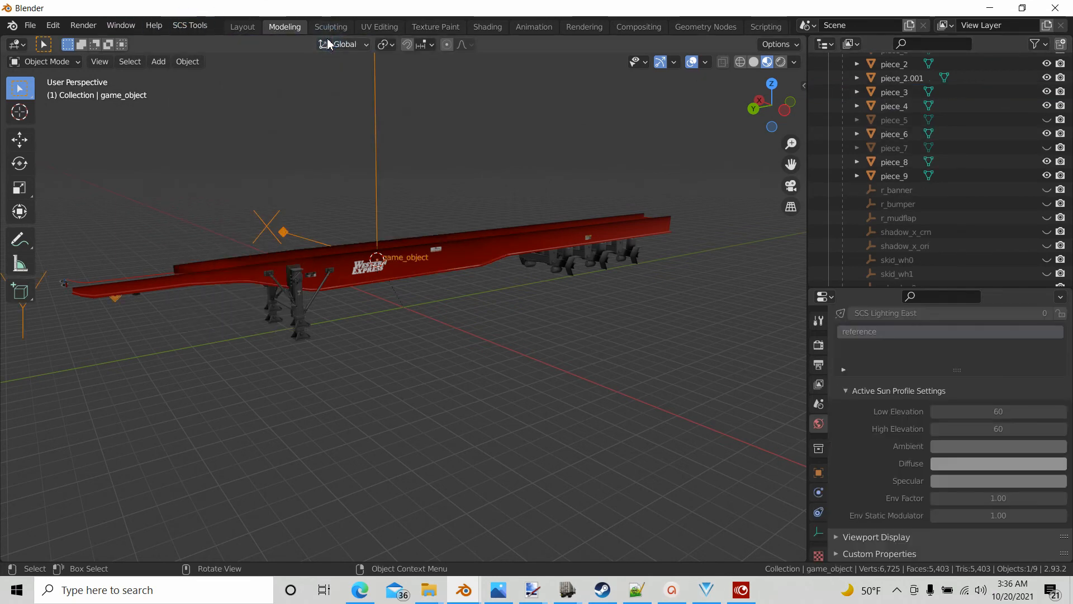
Rename the new game_object root in the object hierarchy as decal_1.
scroll(390, 366, "up", 3)
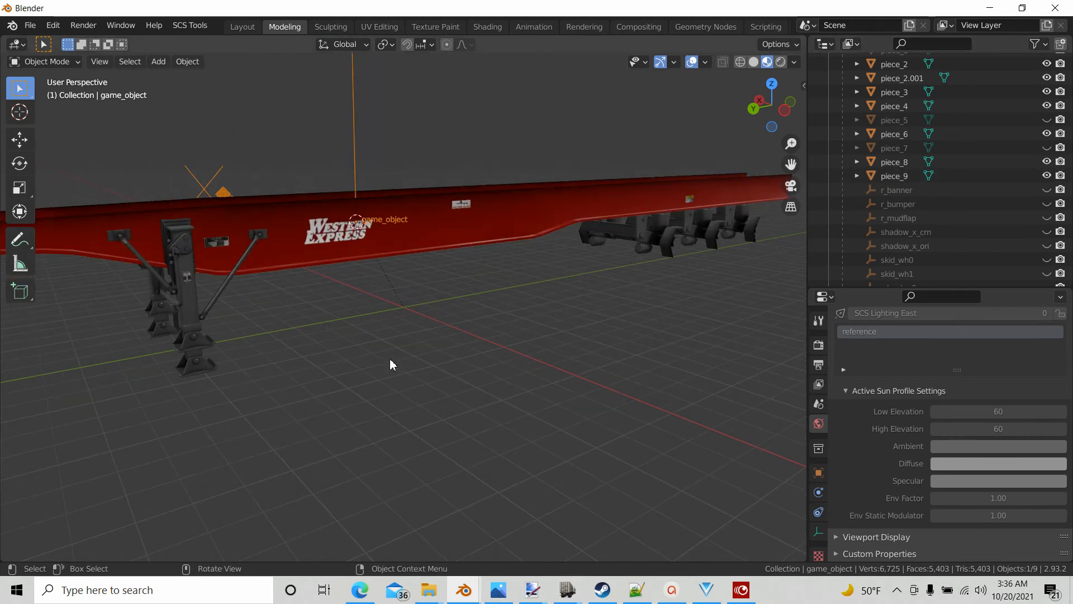
middle_click_drag(391, 362, 412, 313)
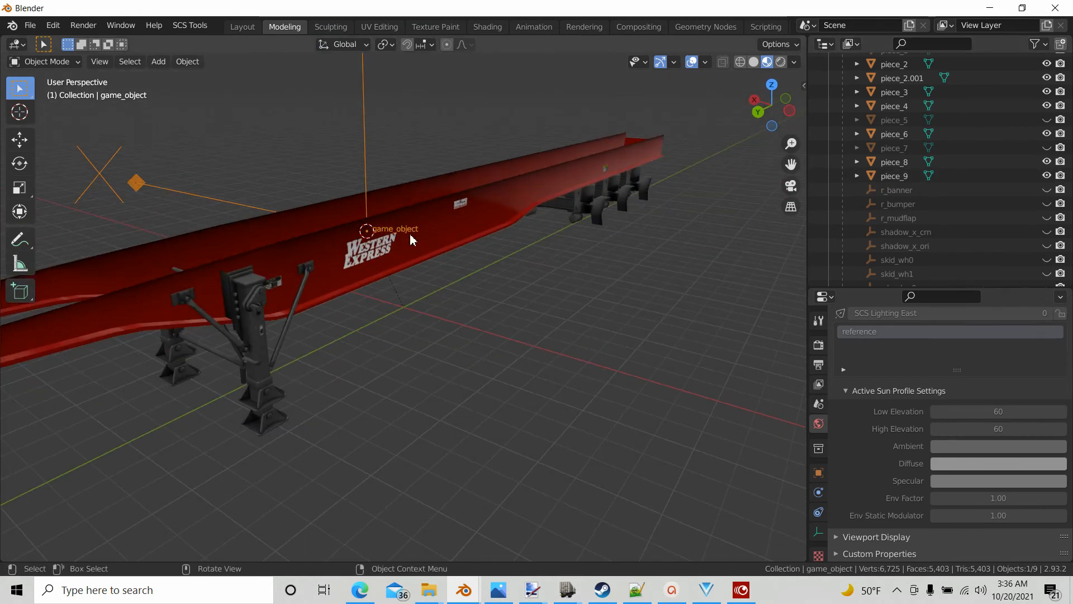
scroll(850, 201, "down", 5)
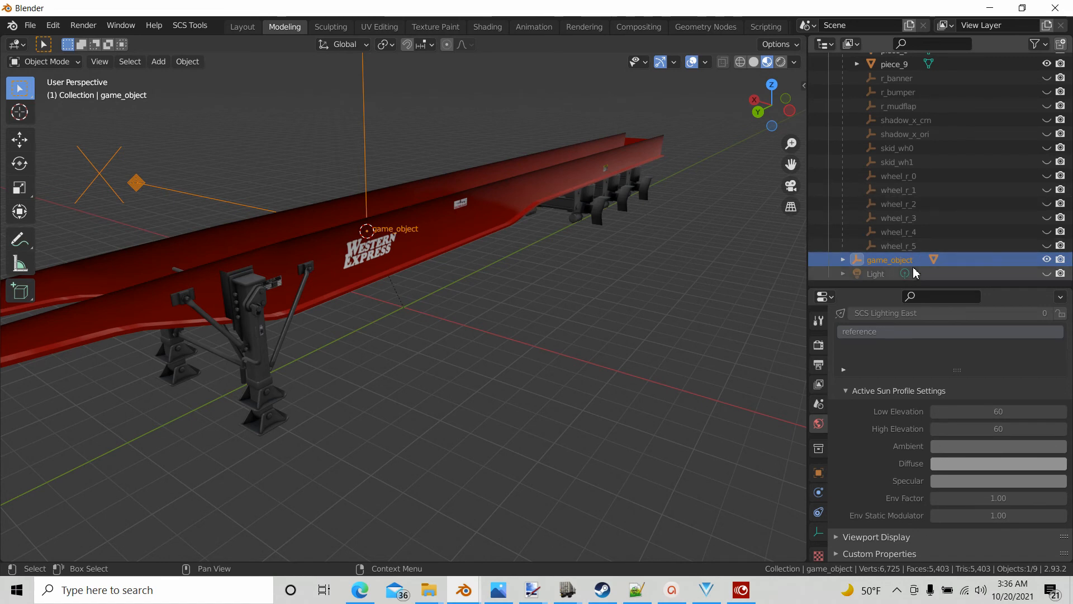
double_click(896, 260)
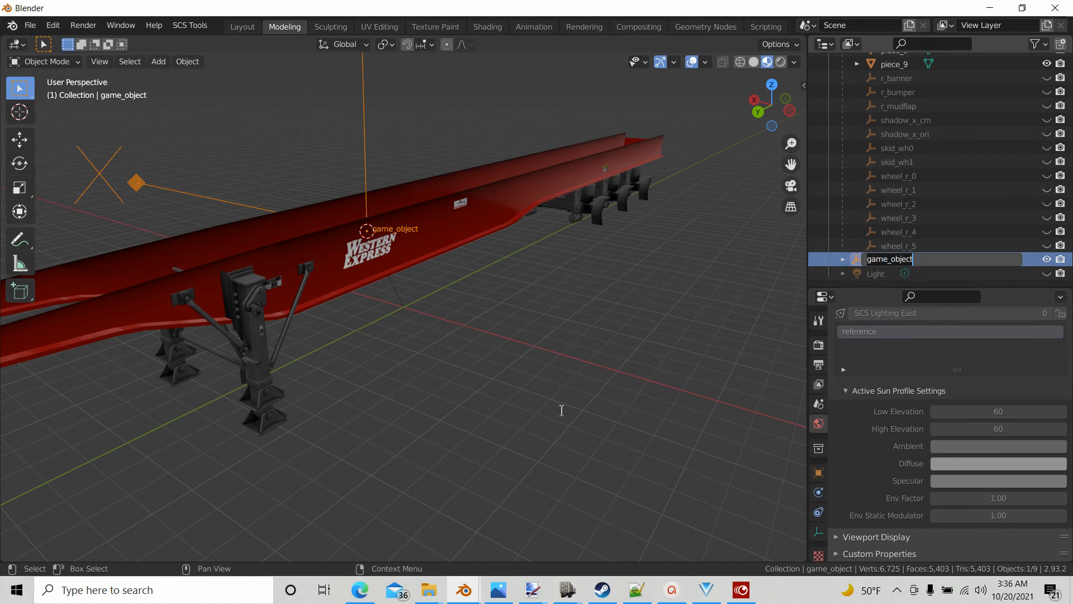
type("decal_")
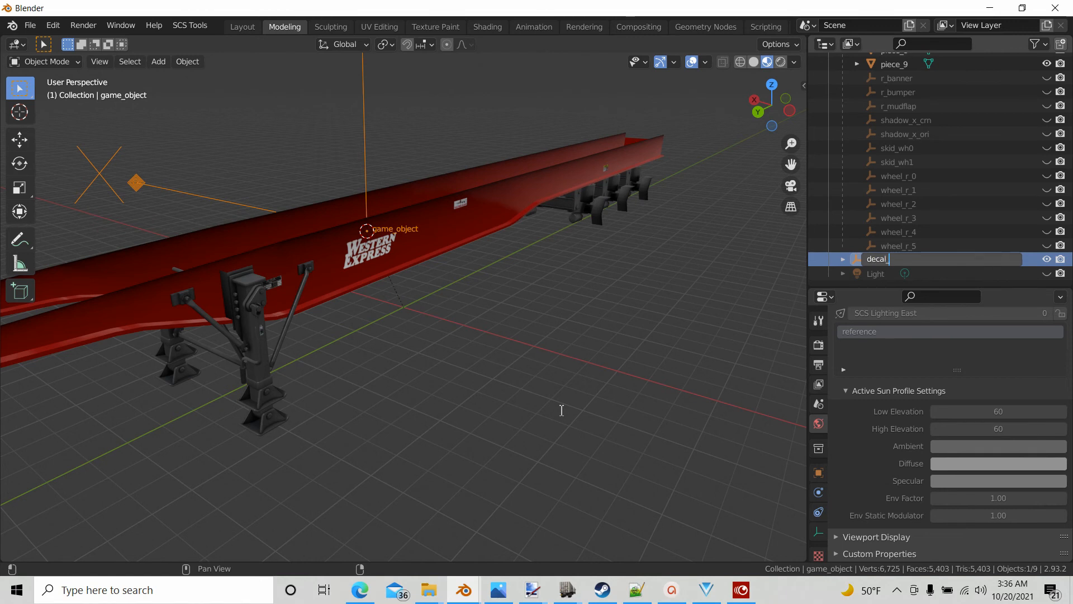
type("1")
key("Return")
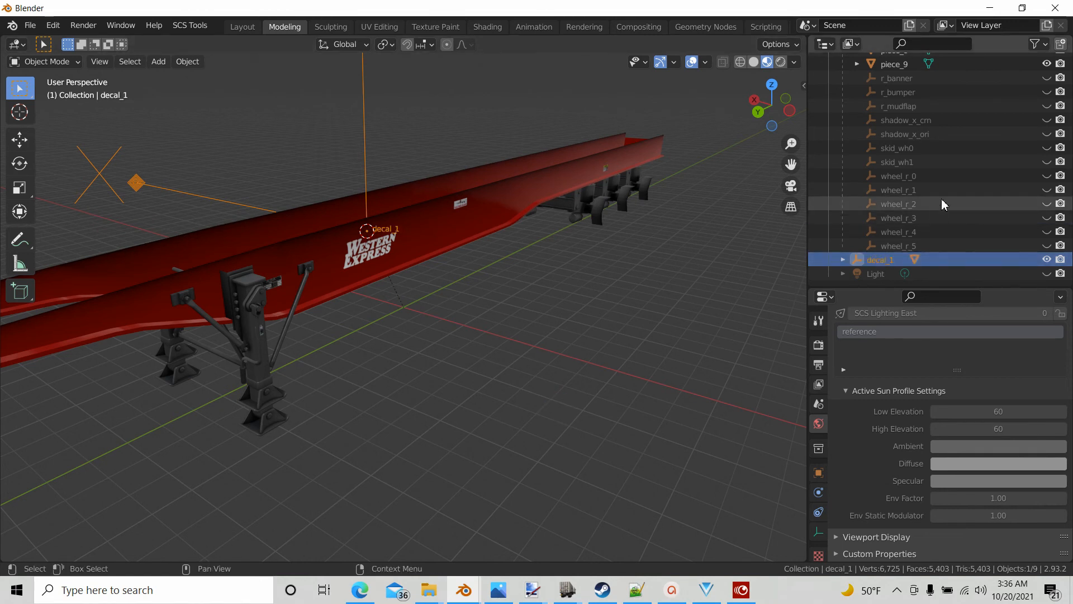
Expand decal_1, select it together with its child piece_2.002, and duplicate both by copying and pasting.
left_click(842, 260)
scroll(952, 201, "down", 1)
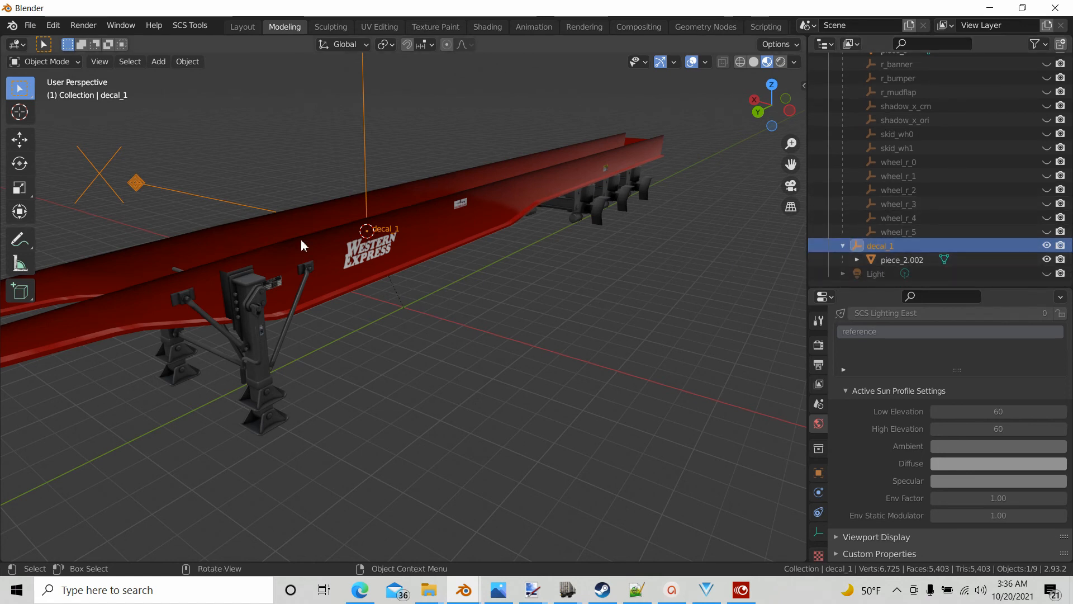
left_click(891, 260)
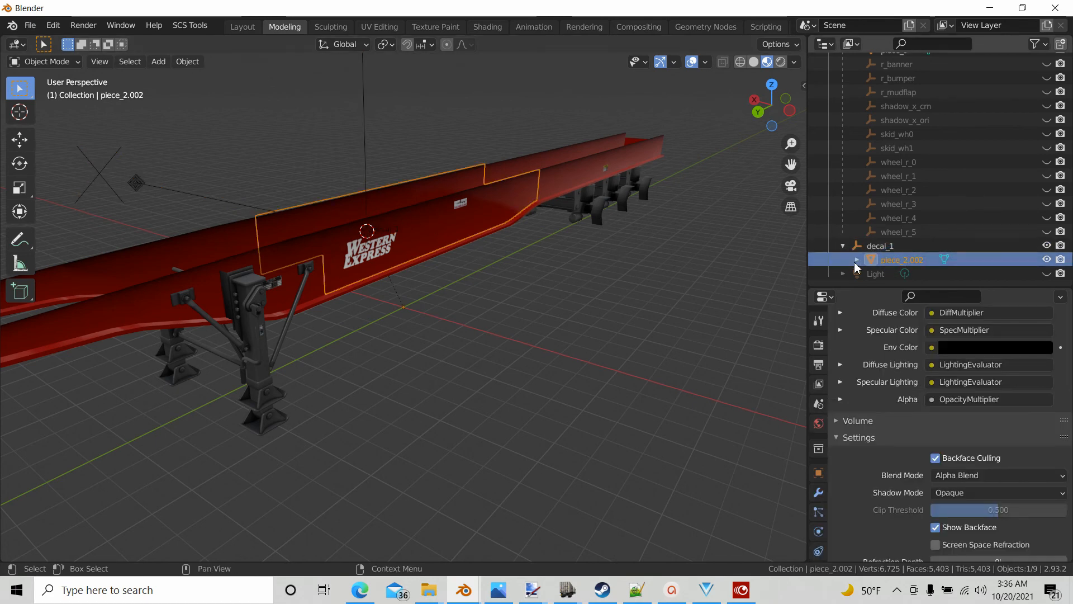
left_click(661, 374)
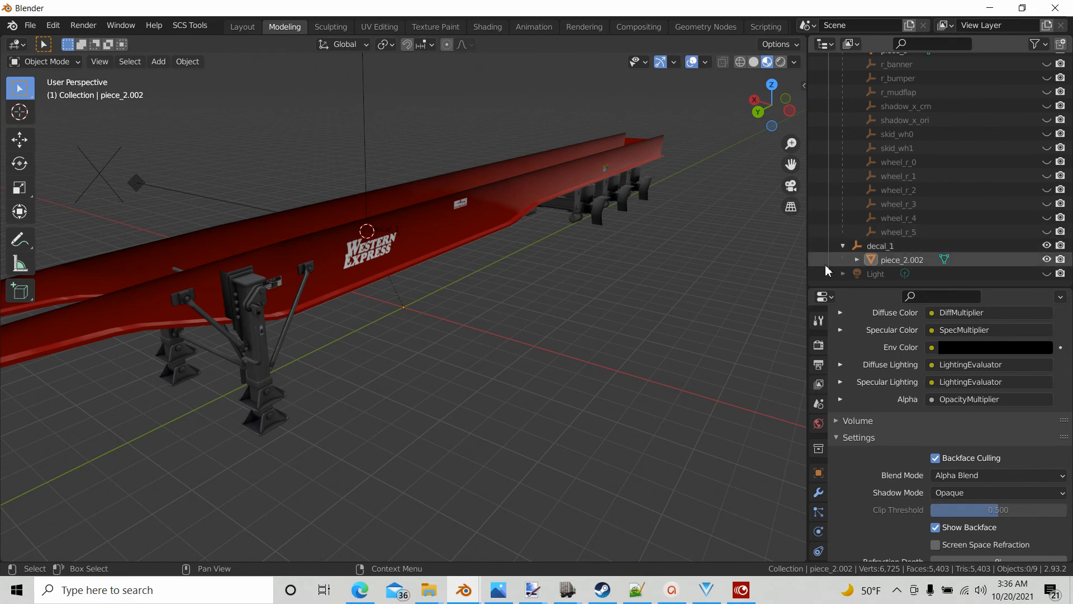
left_click_drag(816, 242, 925, 268)
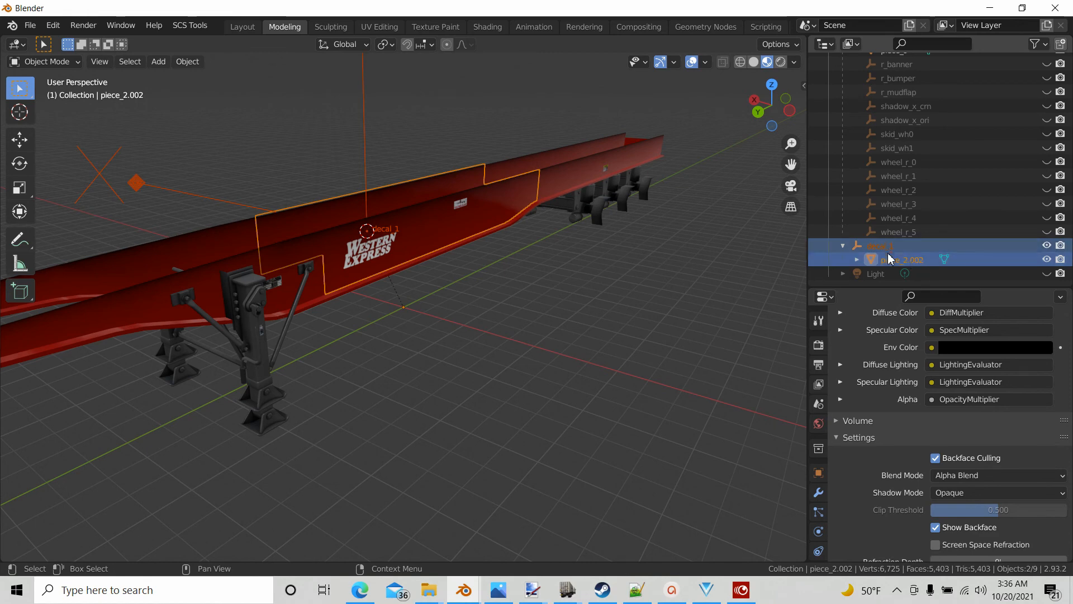
right_click(890, 259)
left_click(822, 219)
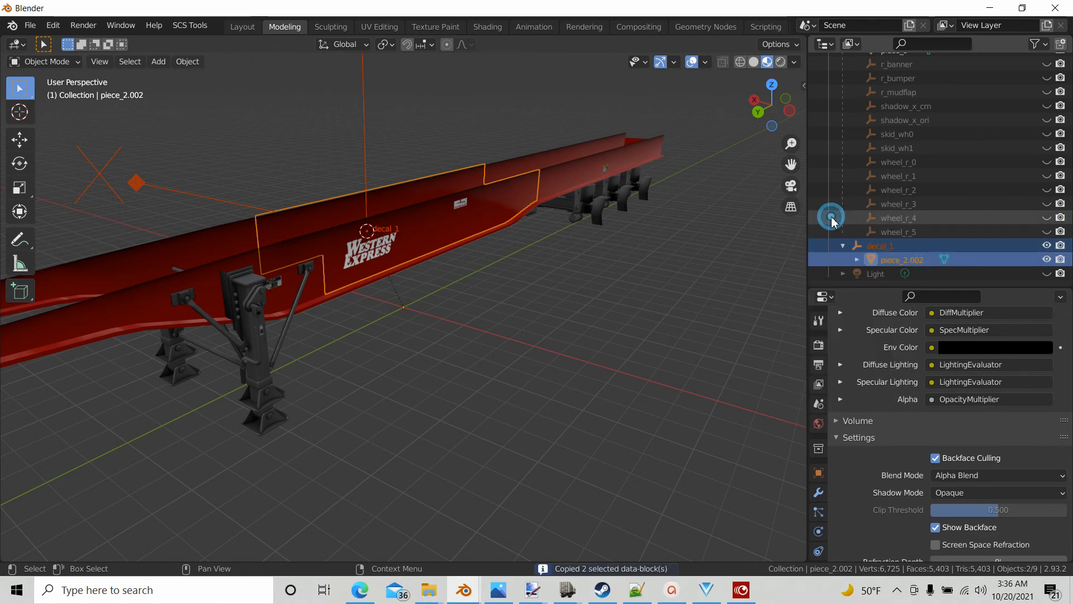
right_click(827, 218)
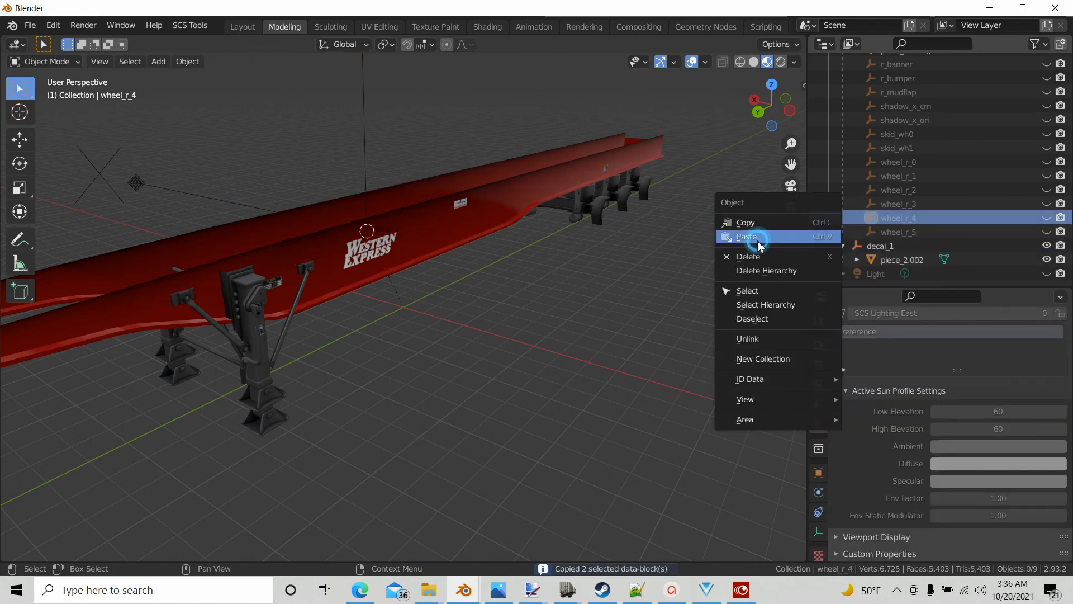
left_click(756, 238)
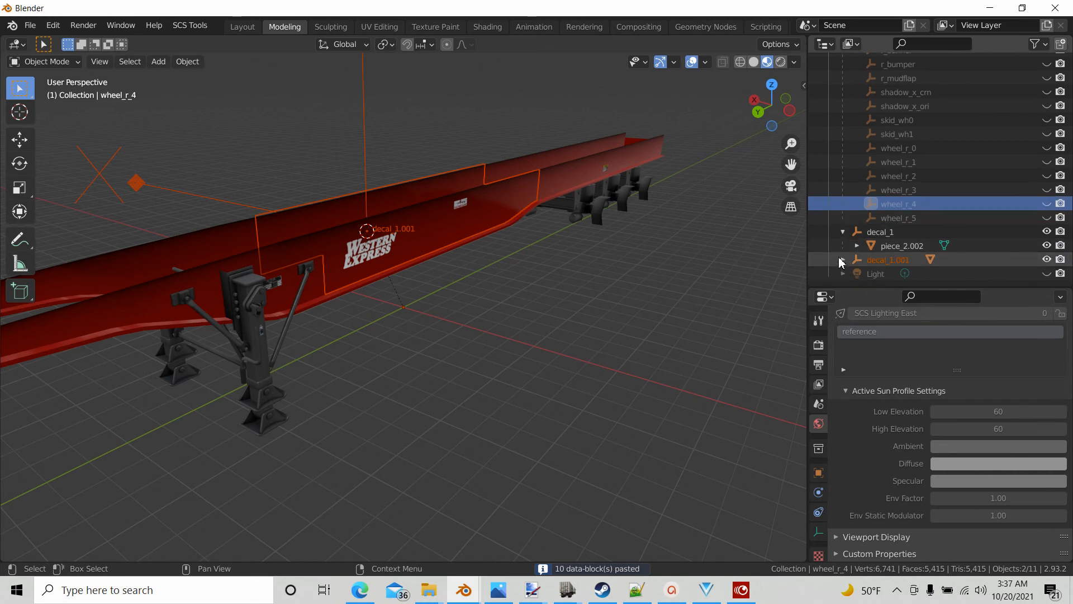
Expand the pasted decal_1.001 root in the object hierarchy and rename it as decal_2.
left_click(843, 259)
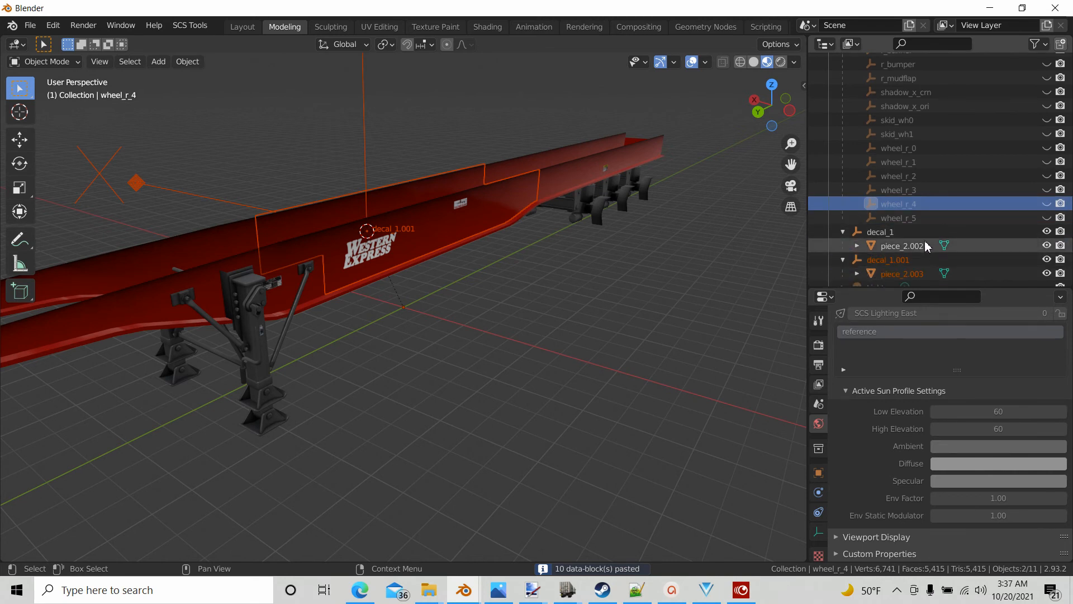
scroll(924, 241, "down", 1)
double_click(887, 245)
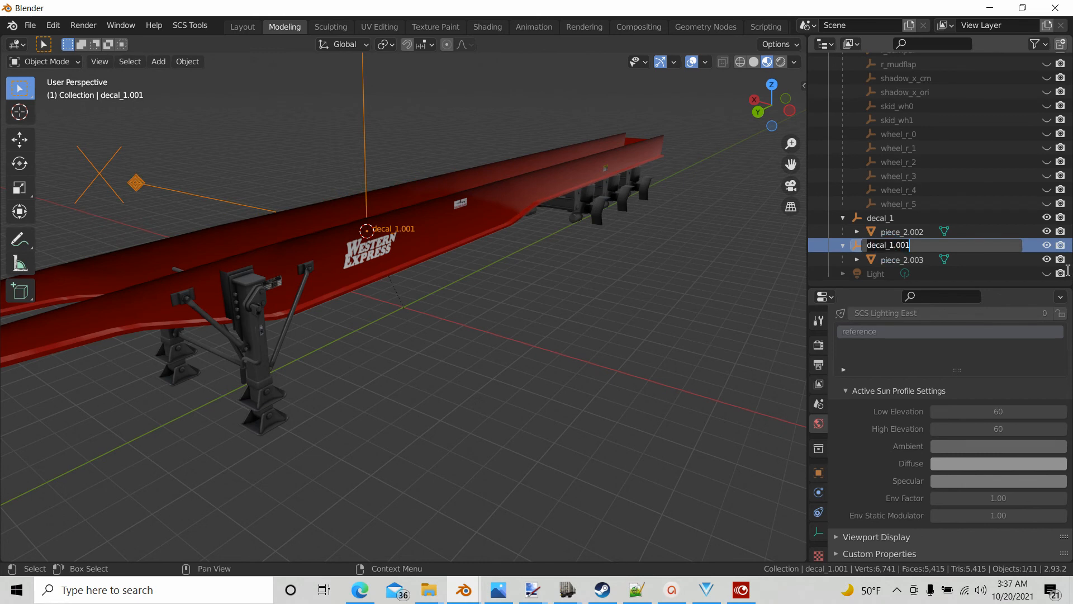
key("BackSpace")
type("de")
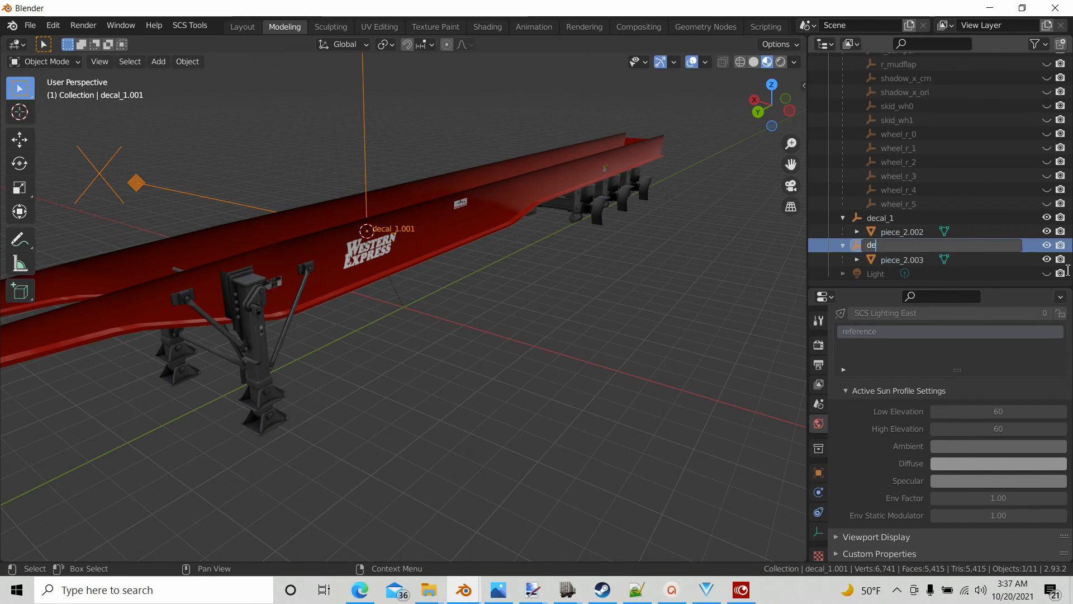
type("cal_")
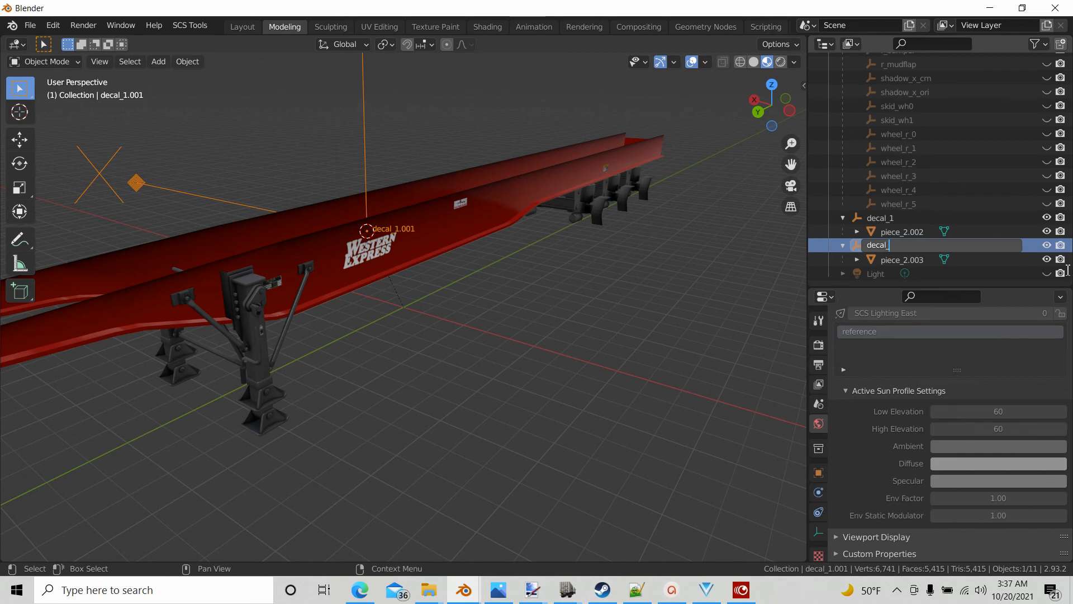
type("2")
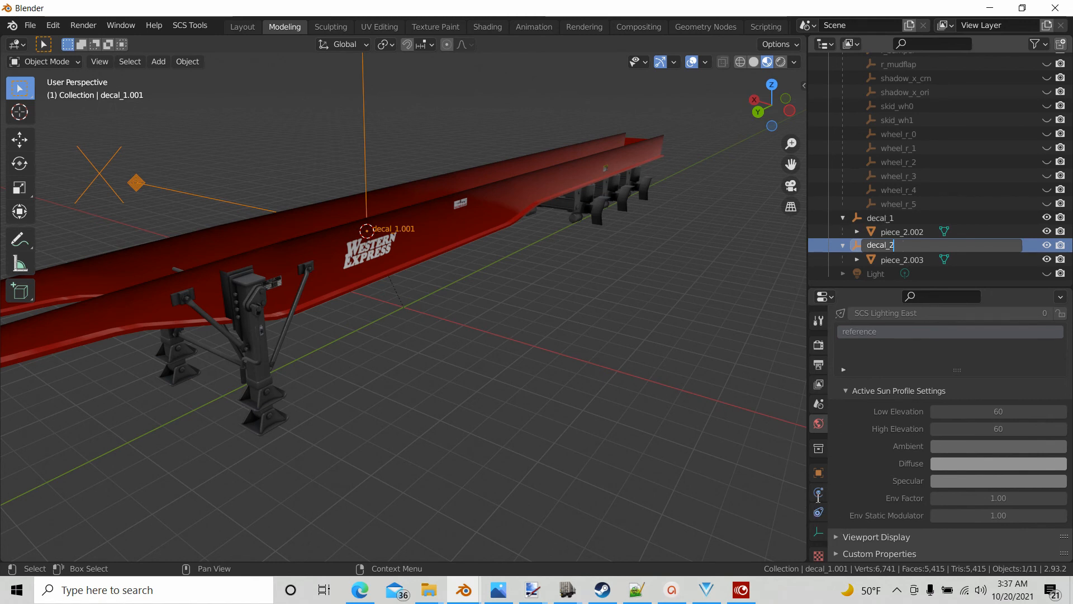
key("Return")
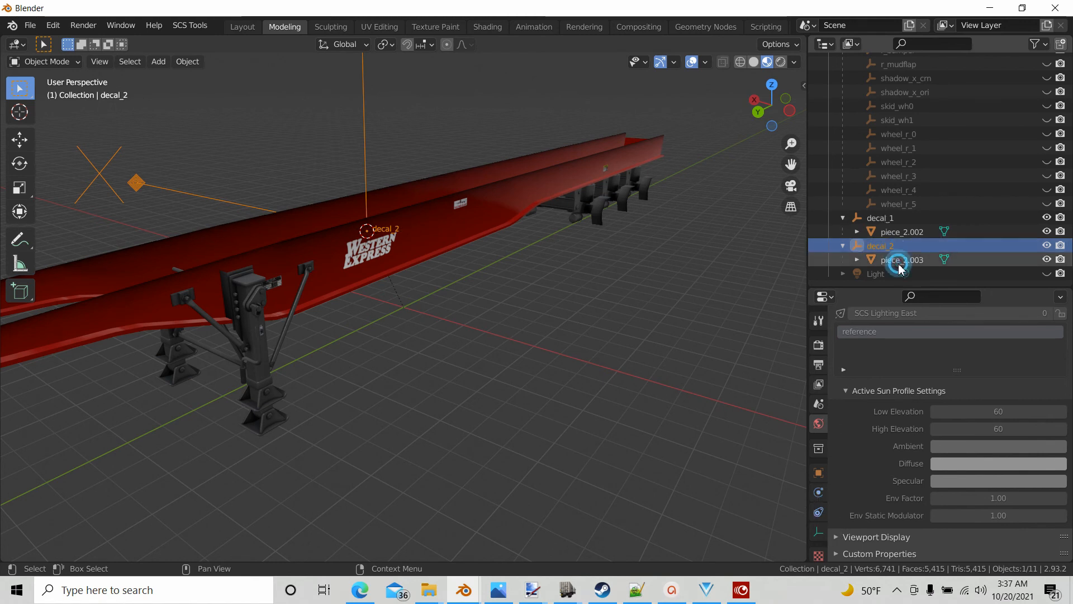
Set the base material texture of decal_2's child panel piece_2.003 to decal_2.tobj from the decal folder.
left_click(897, 261)
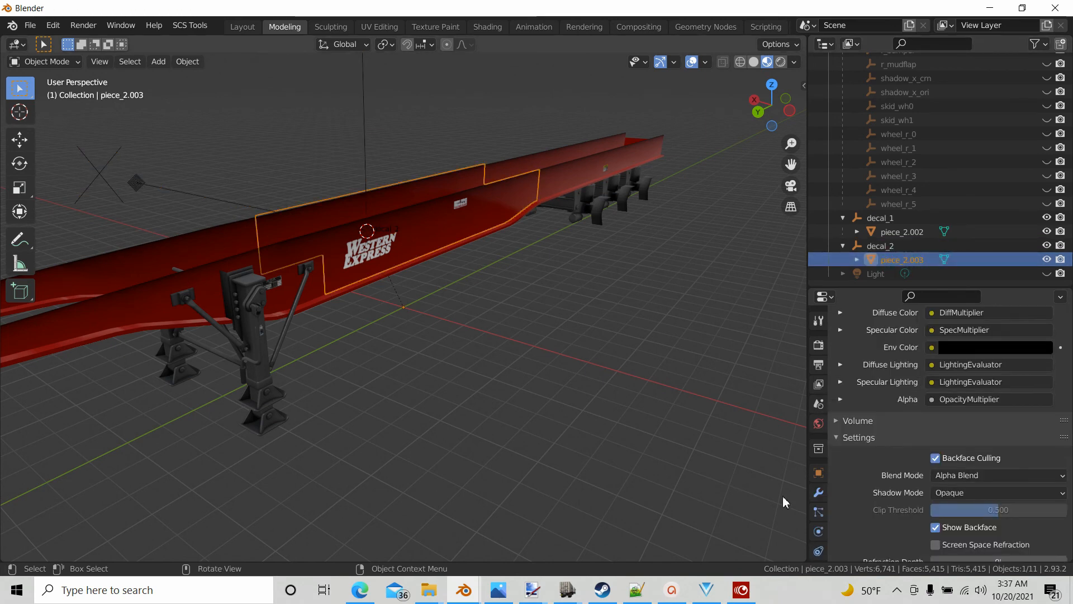
scroll(816, 500, "down", 3)
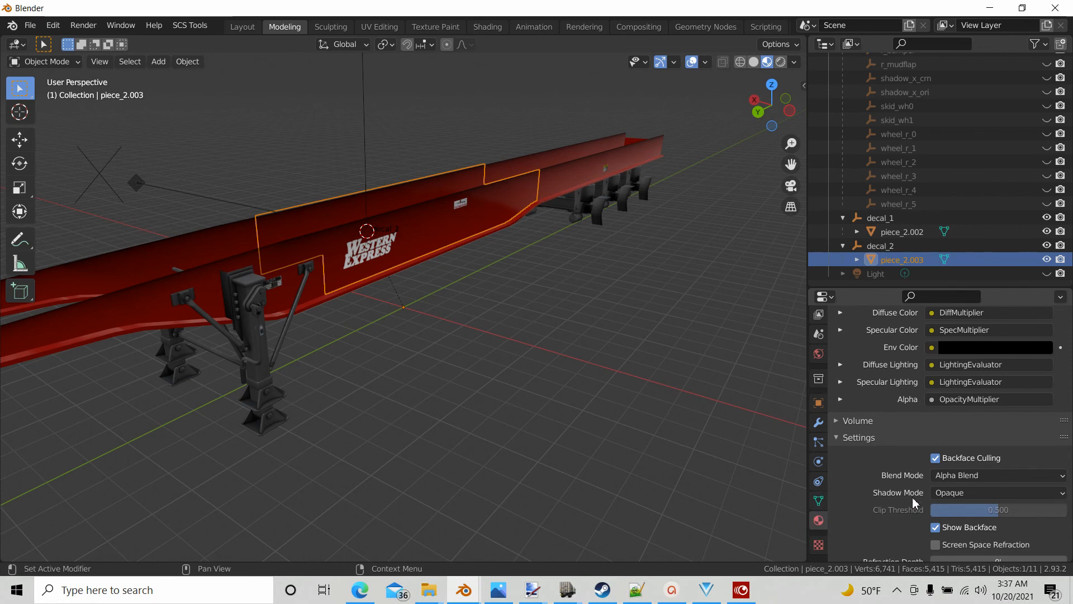
scroll(917, 498, "down", 10)
scroll(920, 496, "down", 6)
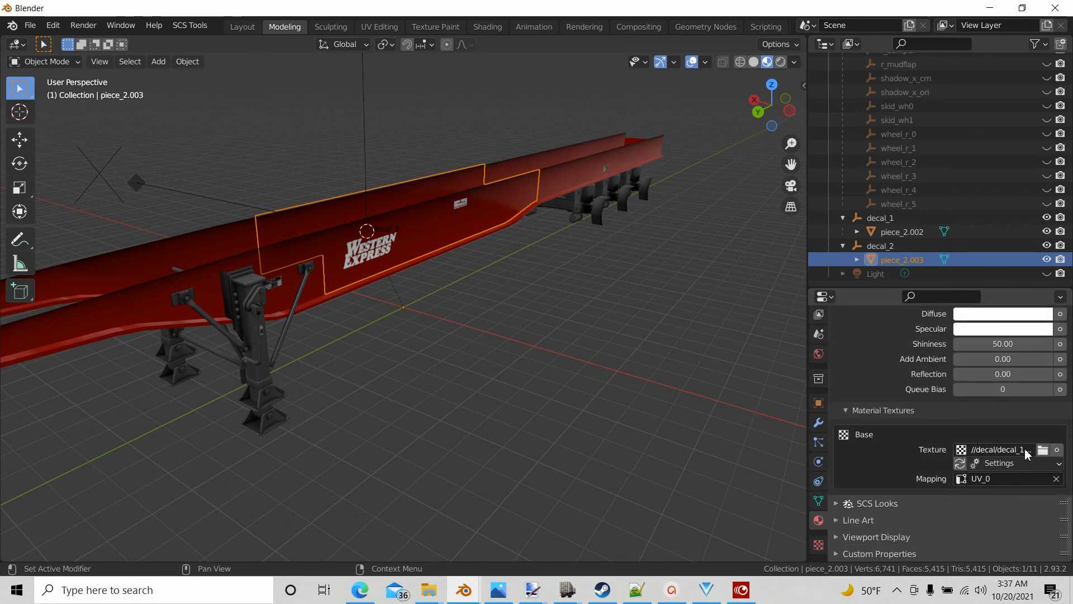
left_click(1043, 450)
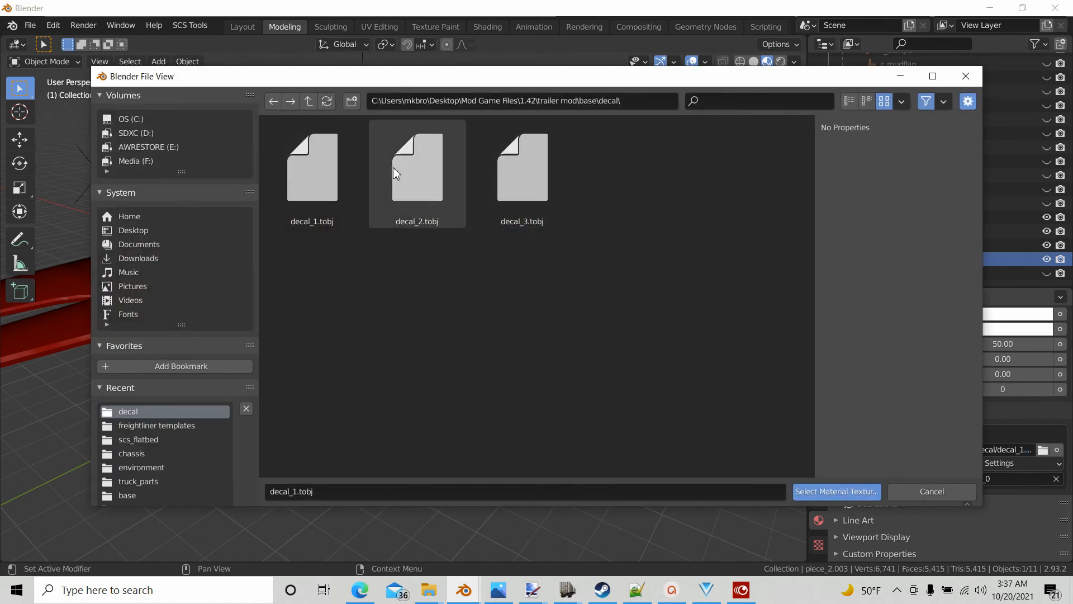
left_click(413, 171)
left_click(834, 491)
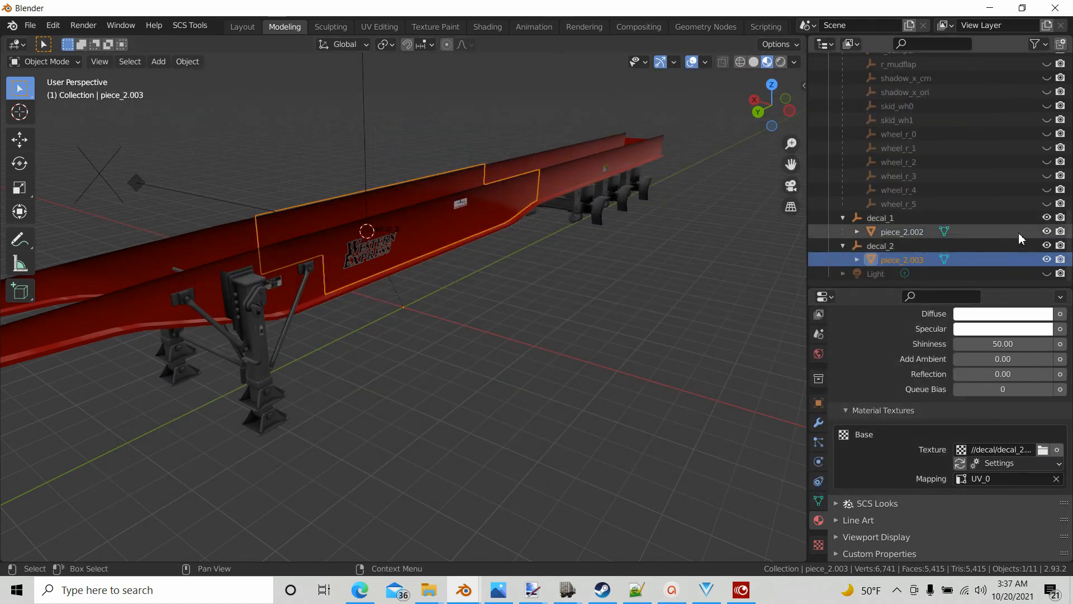
Hide piece_2.002 to check the logo on decal_2's panel, and enlarge the object hierarchy area.
left_click(1047, 231)
middle_click_drag(459, 296, 386, 281)
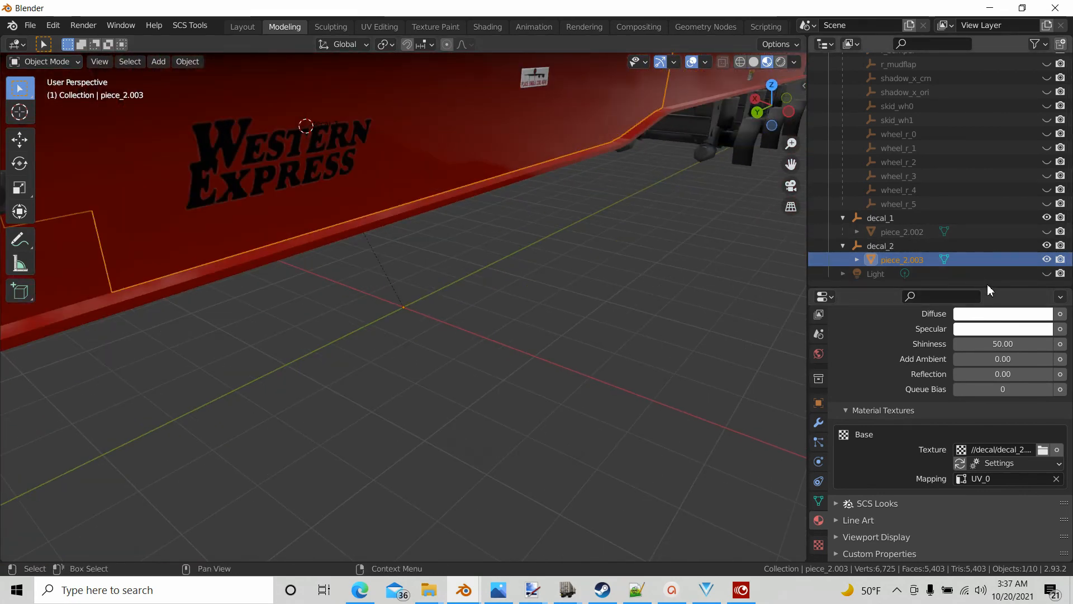
left_click_drag(993, 288, 993, 324)
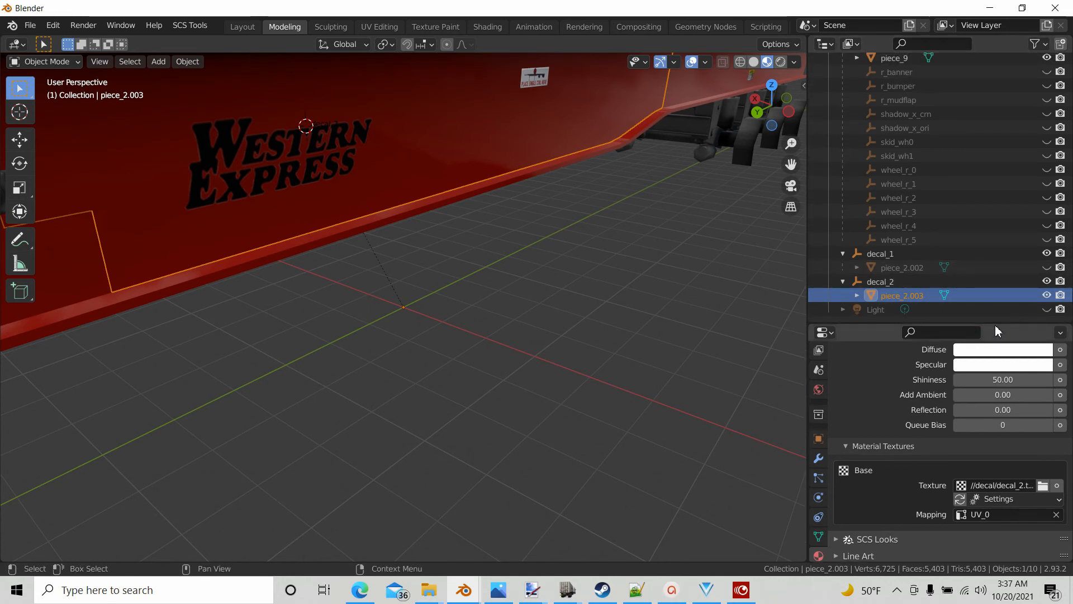
left_click_drag(995, 323, 989, 383)
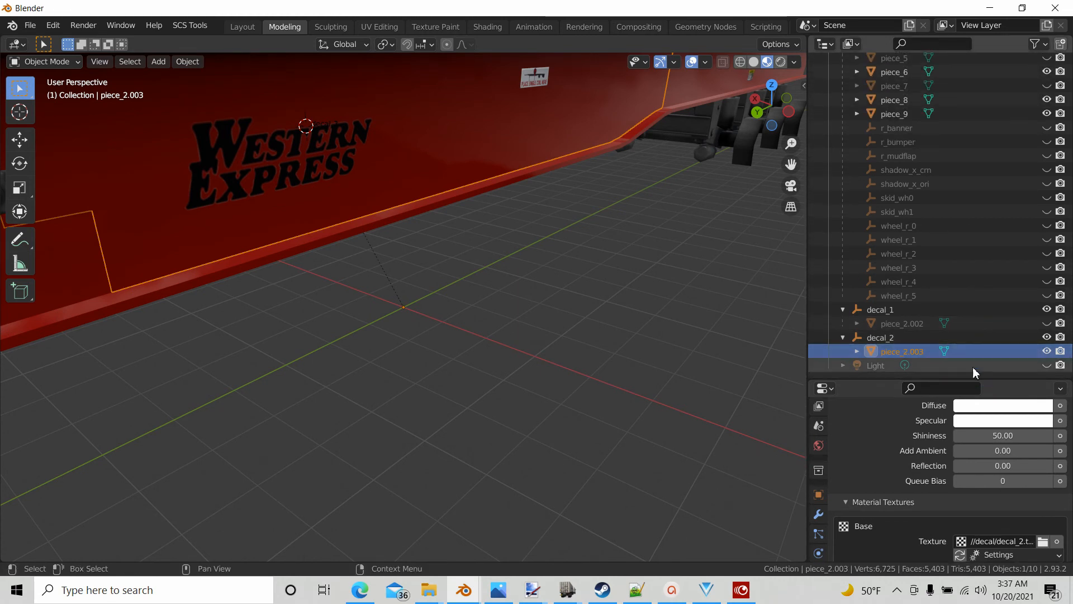
scroll(961, 336, "up", 3)
scroll(948, 312, "down", 3)
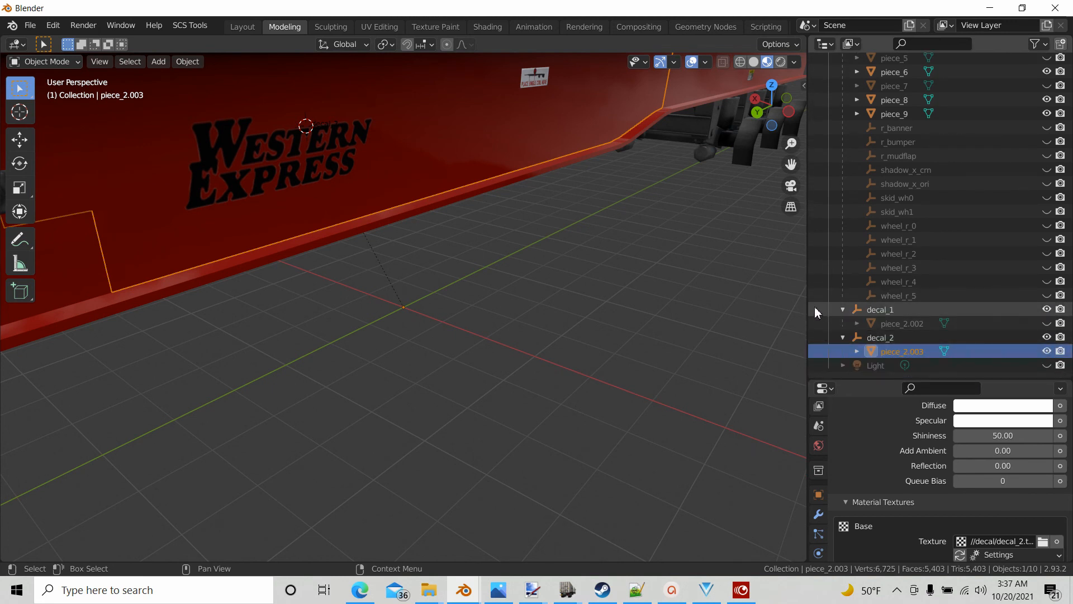
Select decal_1 together with its child piece_2.002 and duplicate both by copying and pasting.
left_click_drag(815, 307, 928, 327)
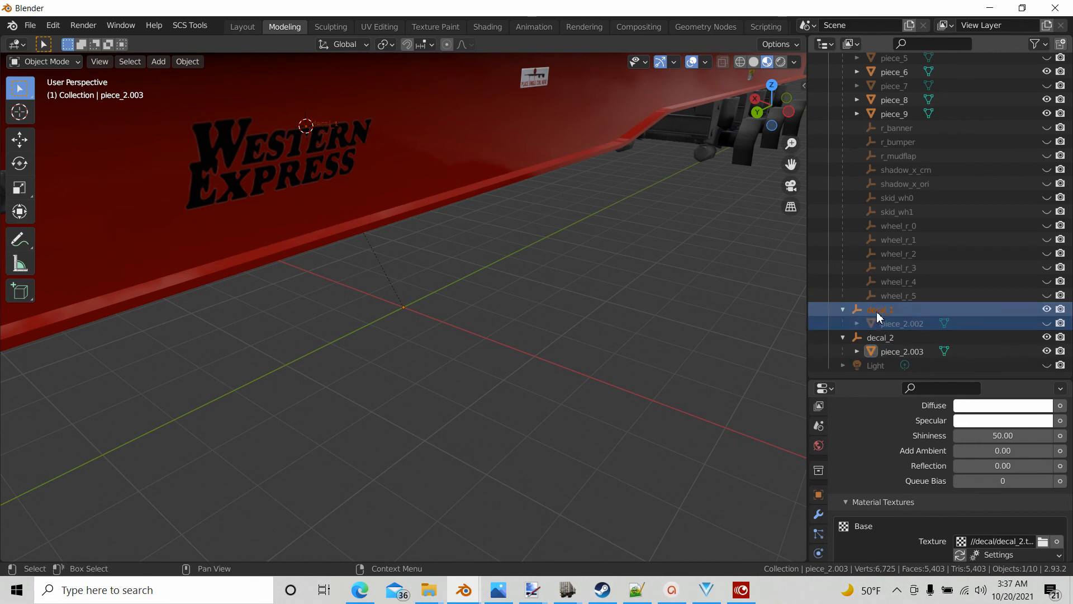
right_click(878, 315)
left_click(824, 298)
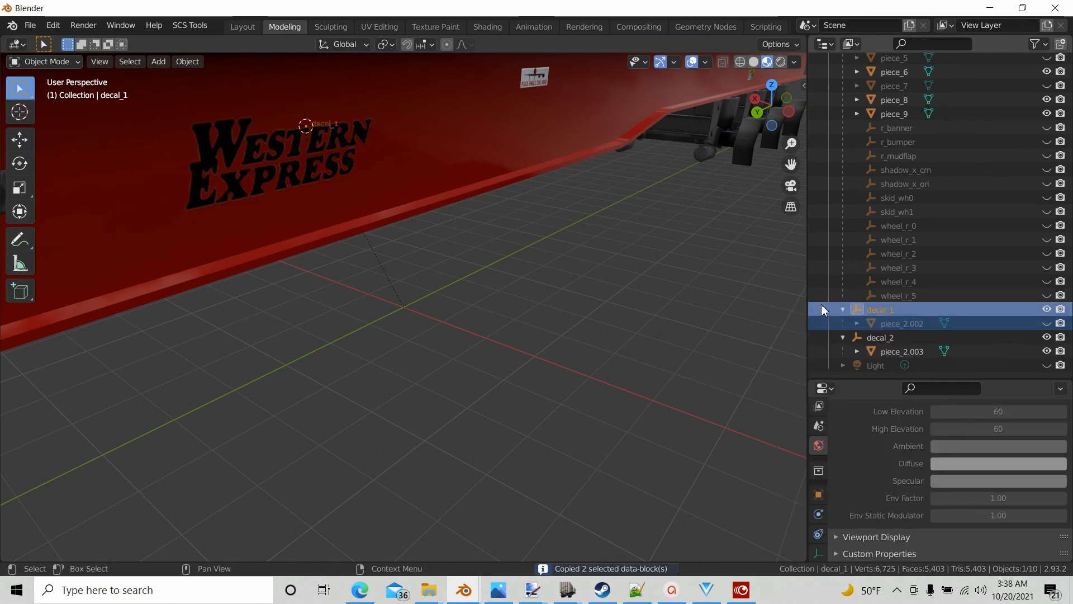
right_click(815, 298)
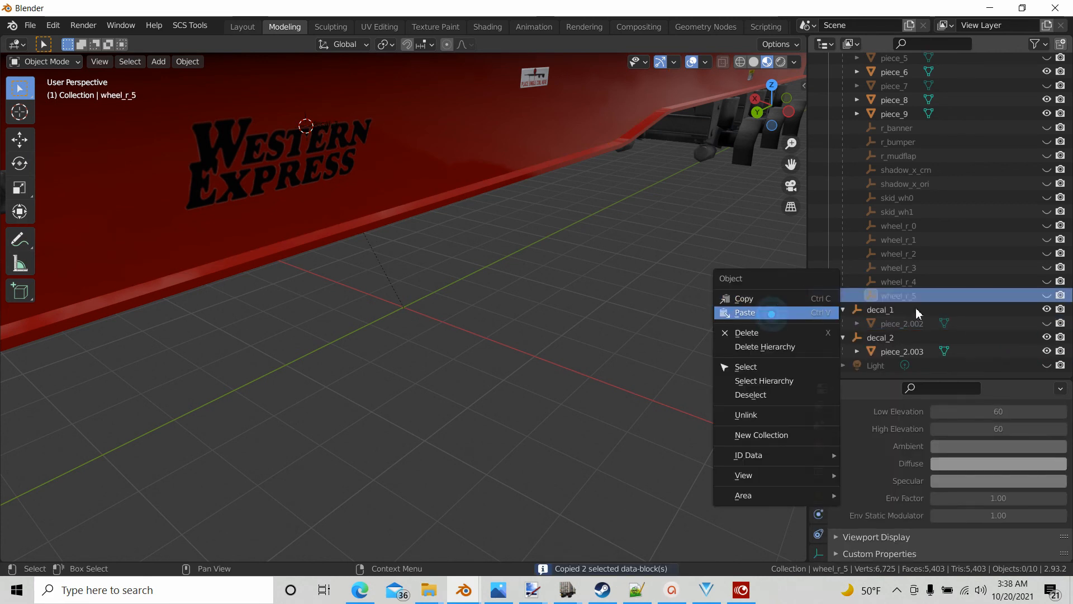
left_click(771, 311)
Rename the newly pasted decal_1.001 root as decal_3 and expand it in the object hierarchy.
double_click(887, 338)
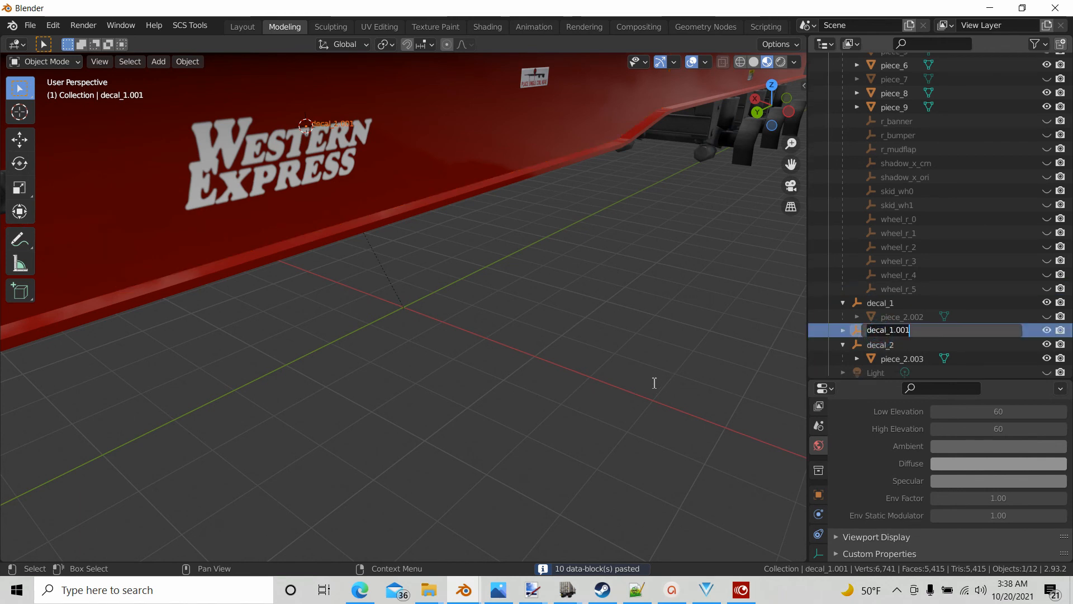
key("Home")
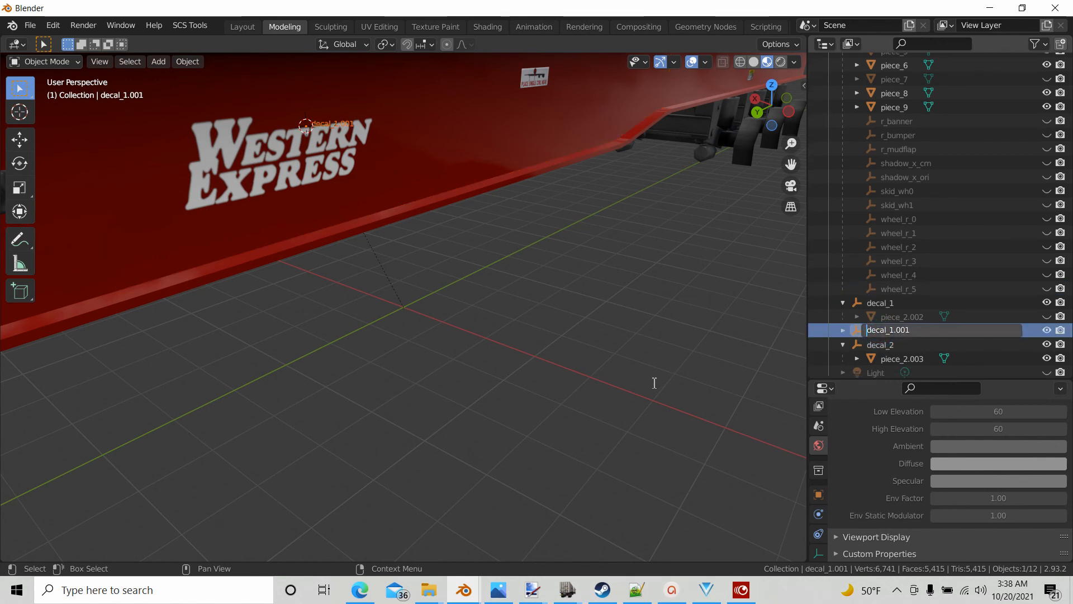
key("Right")
key("Right")
key("Right")
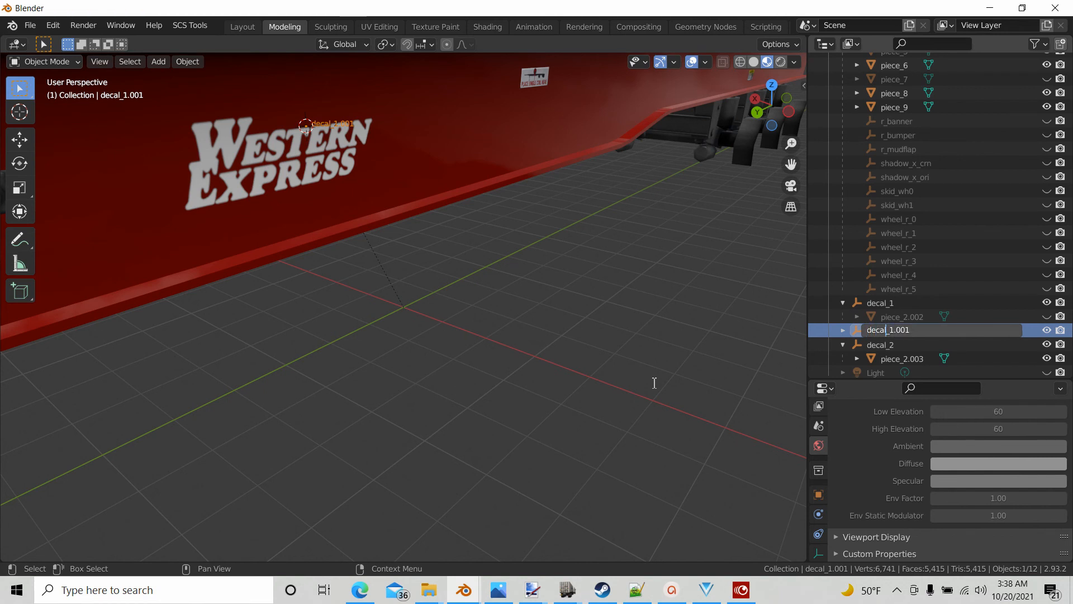
key("Right")
key("Right")
type("3")
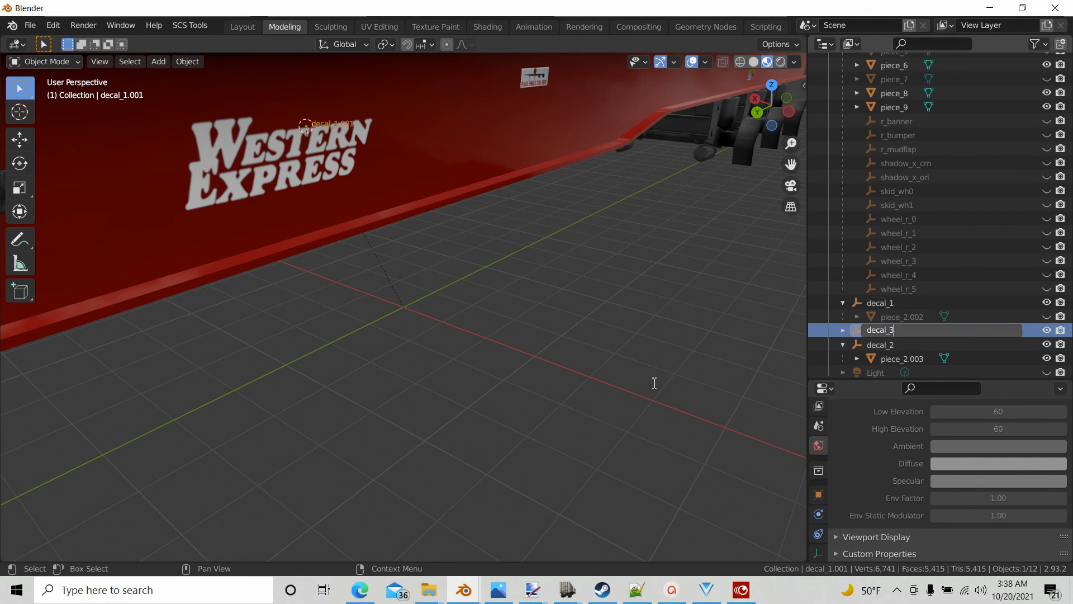
key("Return")
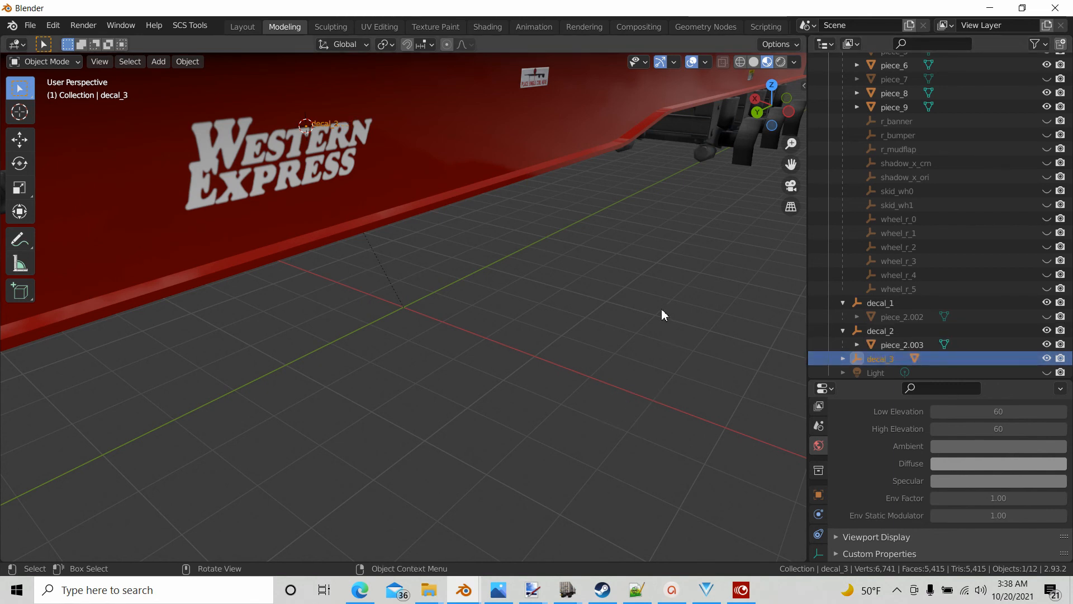
mouse_move(446, 297)
middle_mouse_down()
mouse_move(431, 318)
mouse_move(434, 303)
middle_mouse_up()
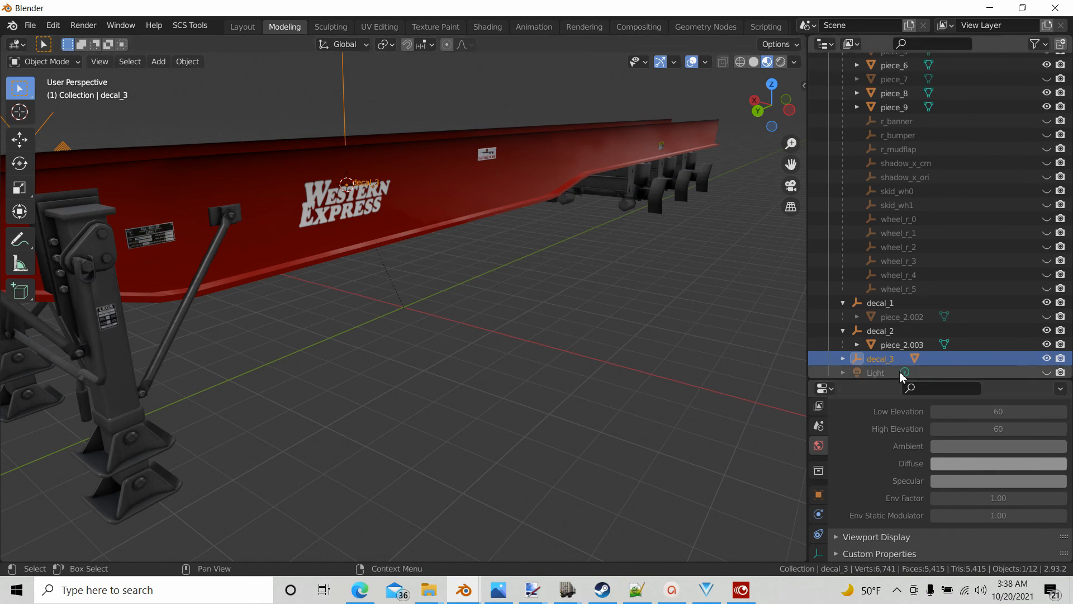
left_click(843, 359)
scroll(934, 312, "down", 1)
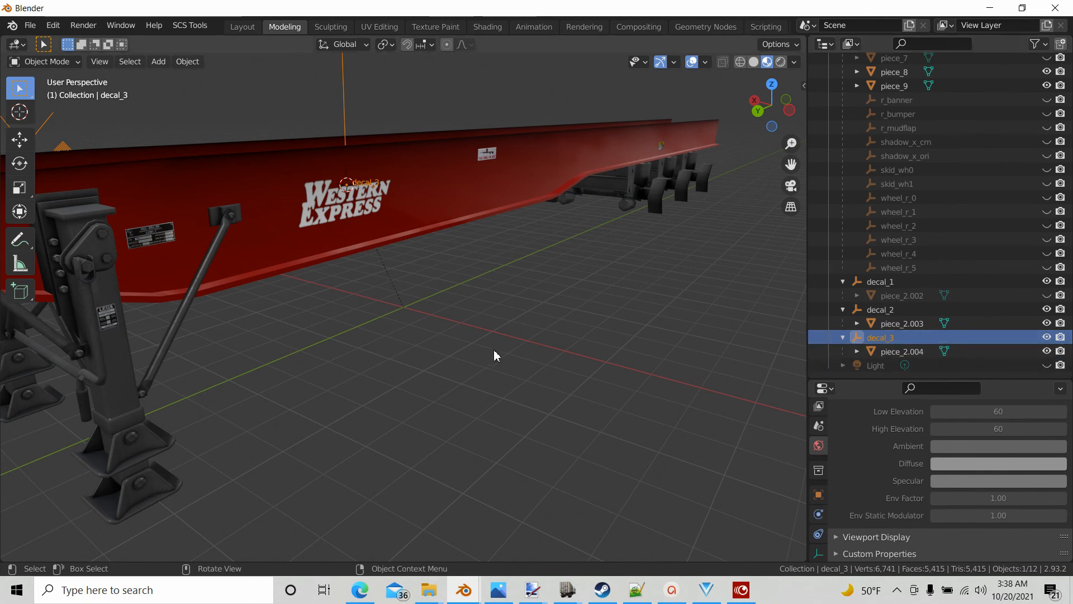
Unhide and select the ch_53_3ax root, and add an SCS Model Locator to it at the 3D cursor.
middle_click_drag(492, 351, 522, 354)
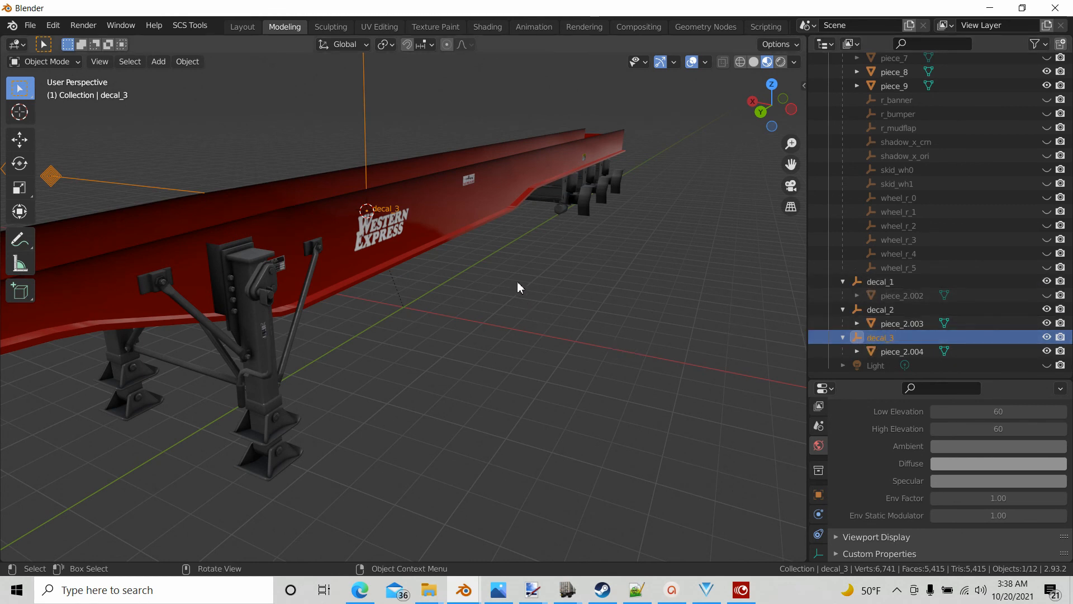
scroll(936, 258, "up", 12)
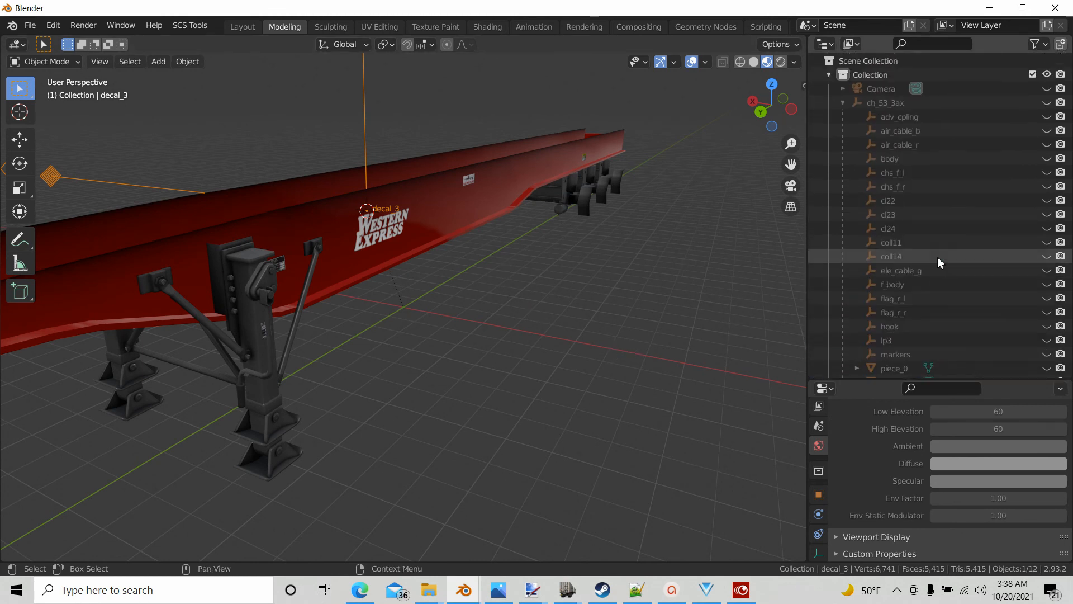
middle_click_drag(642, 296, 434, 199)
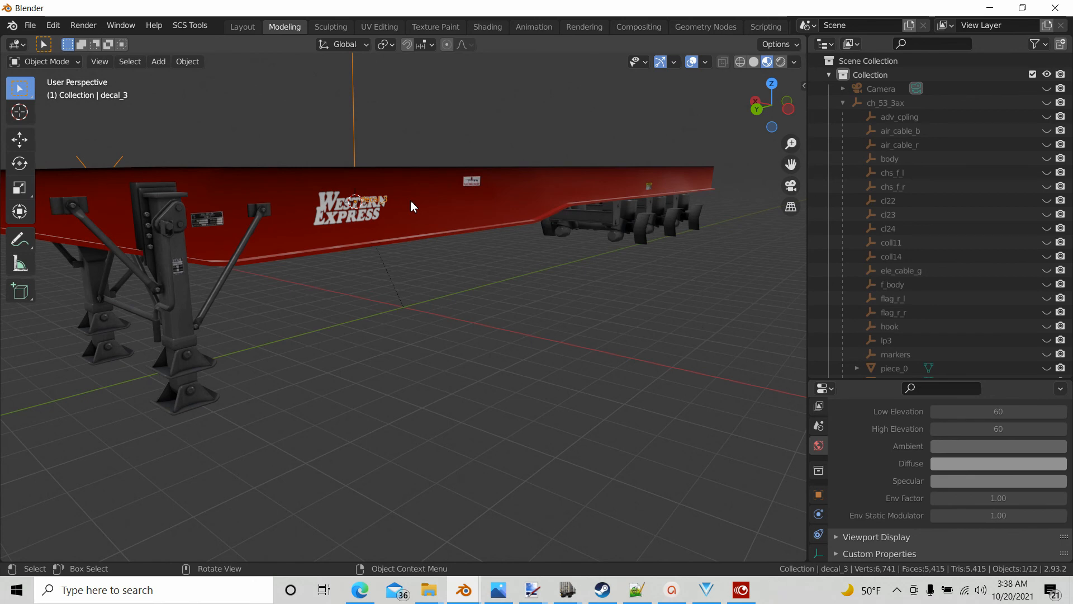
middle_click_drag(410, 200, 431, 220)
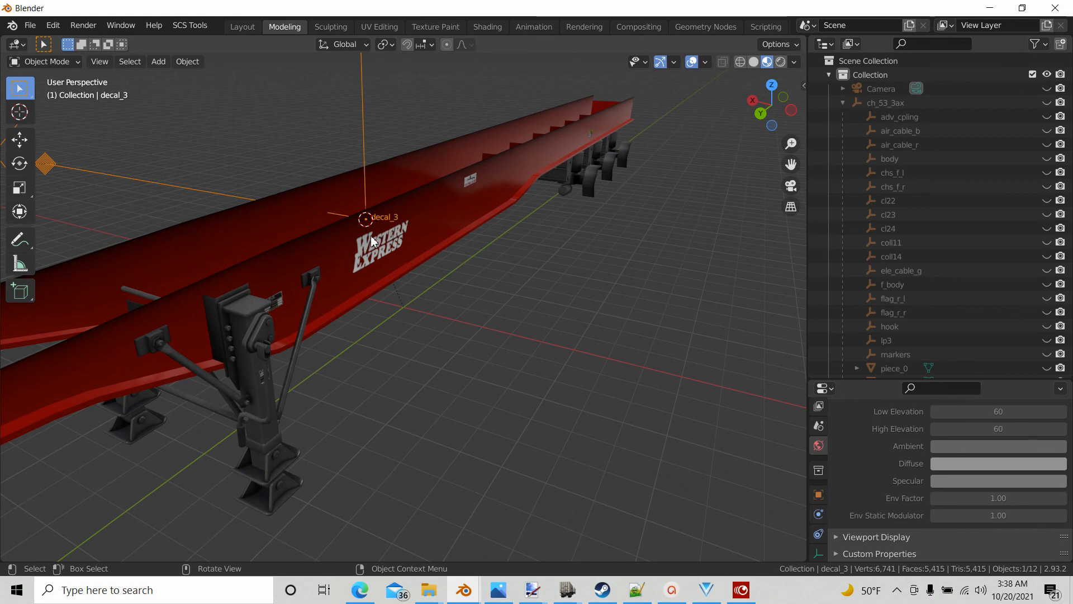
middle_click_drag(407, 232, 419, 237)
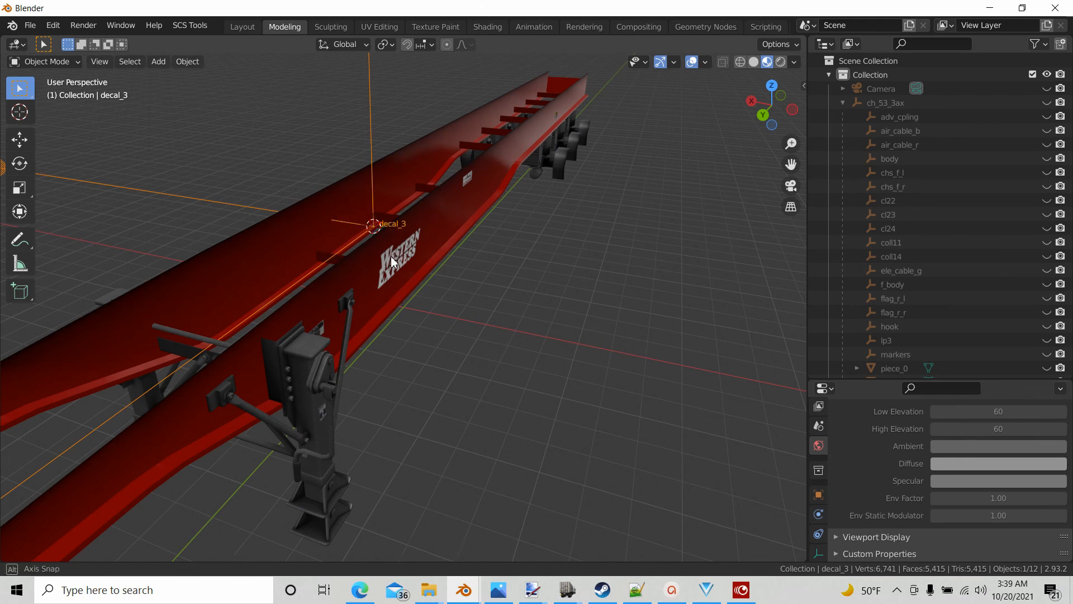
middle_click_drag(395, 259, 384, 241)
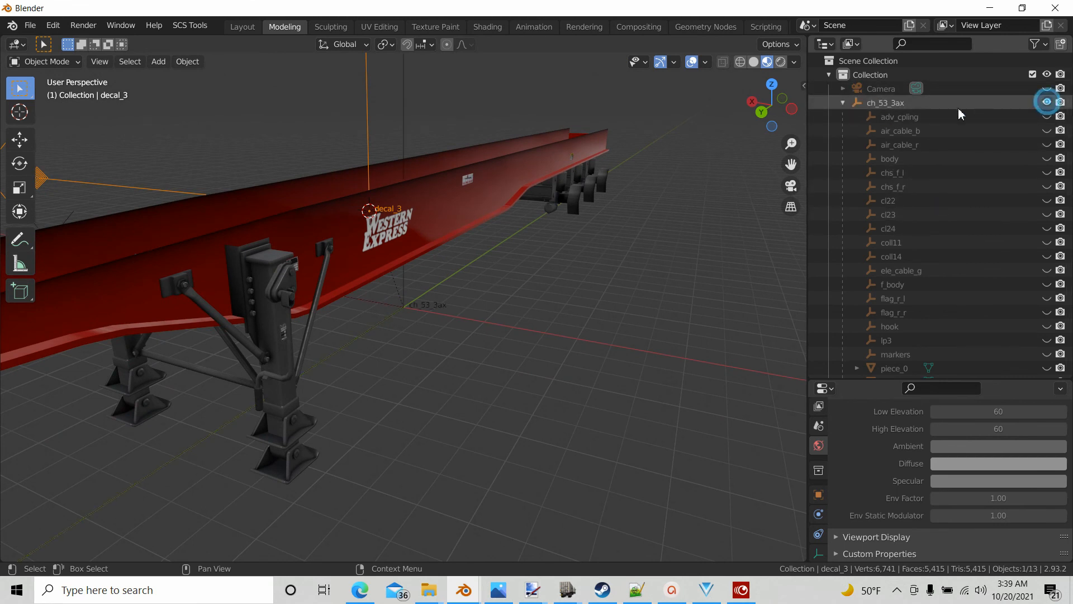
left_click(876, 105)
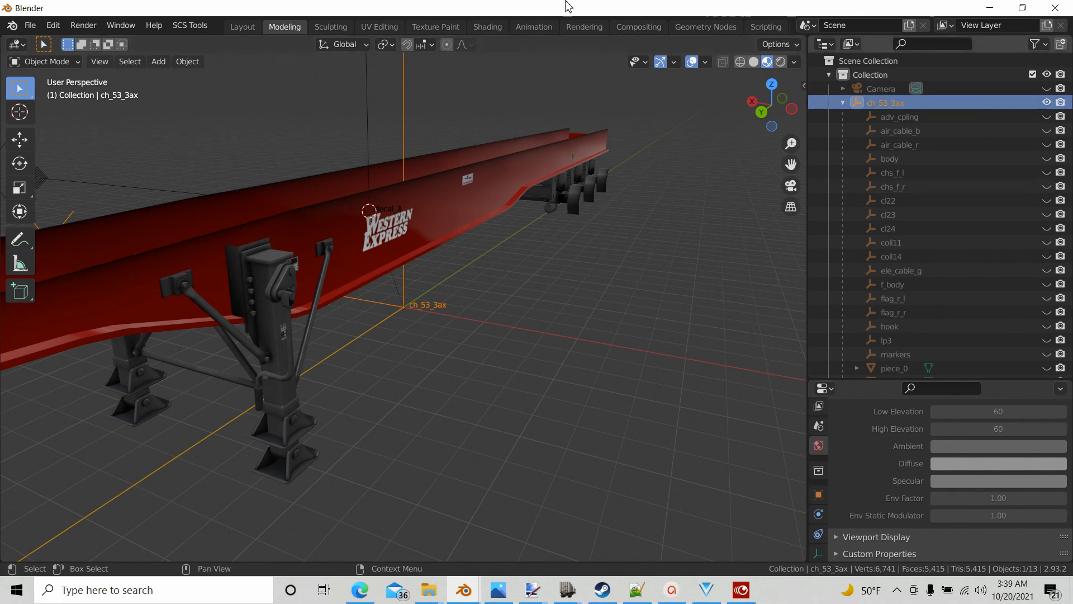
left_click(195, 26)
mouse_move(198, 44)
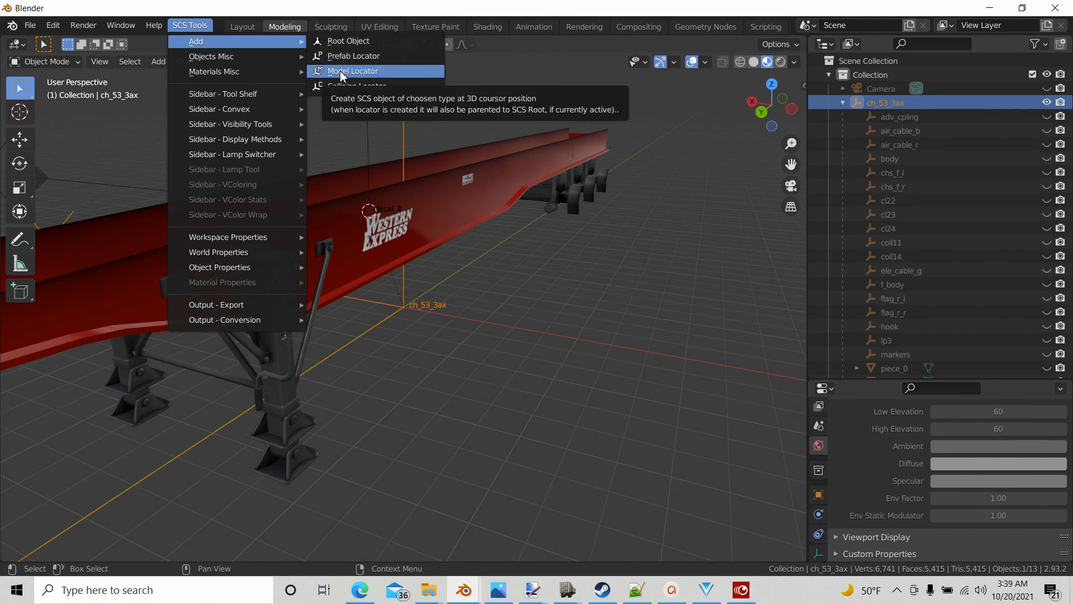
left_click(358, 71)
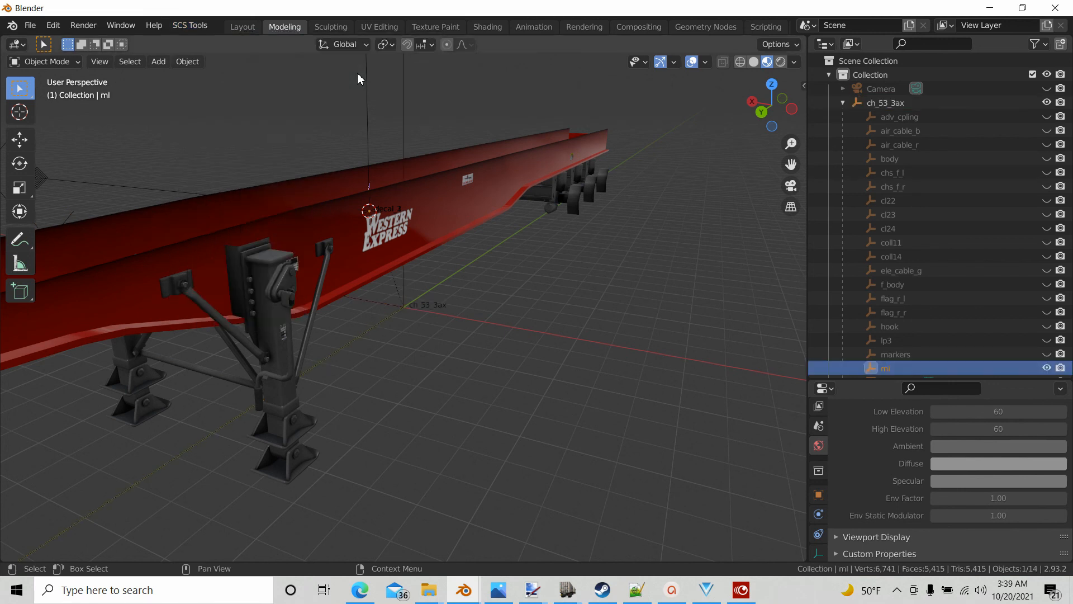
scroll(950, 215, "down", 6)
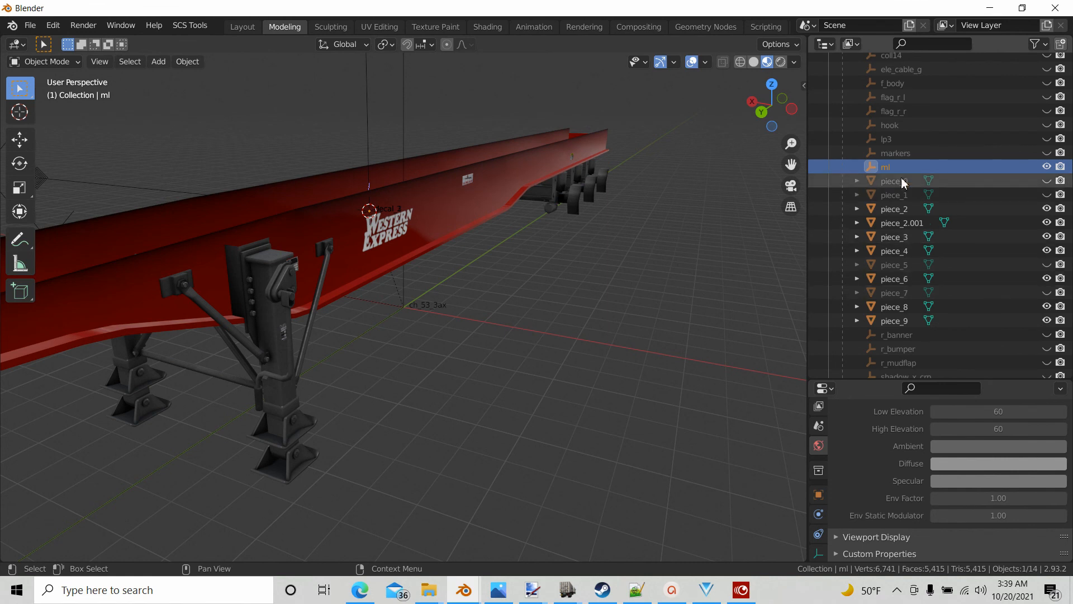
Rename the ml locator under the ch_53_3ax root as decal.
scroll(959, 233, "up", 6)
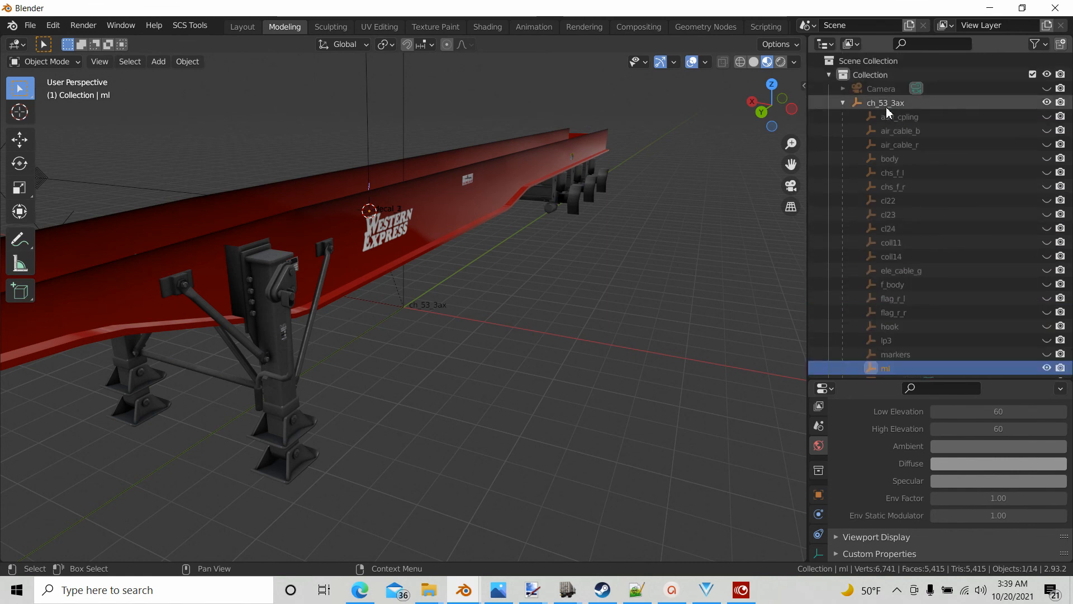
scroll(925, 307, "down", 2)
scroll(925, 307, "down", 3)
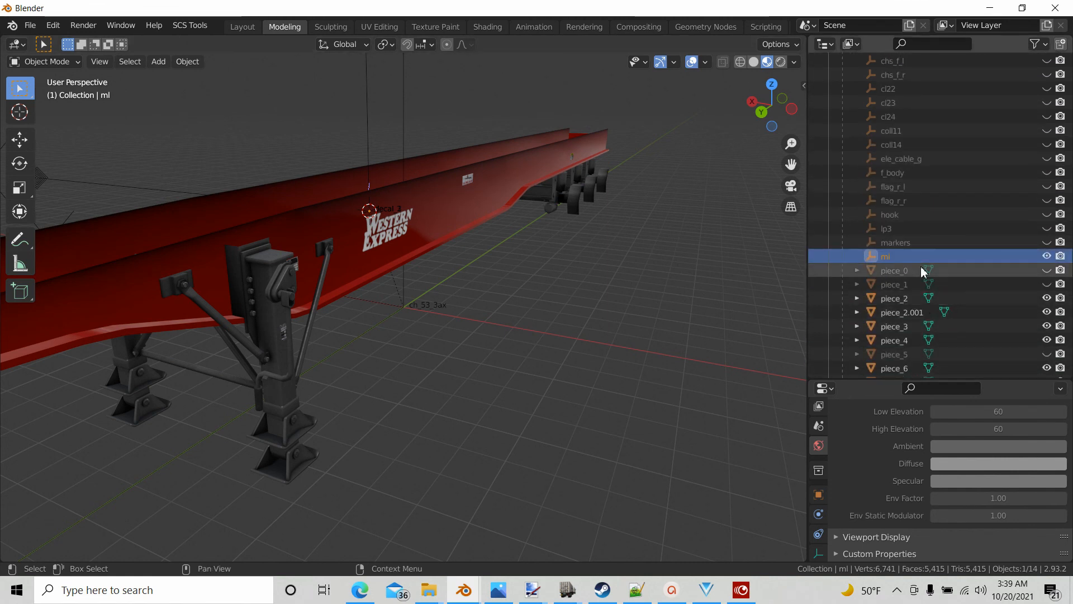
double_click(887, 256)
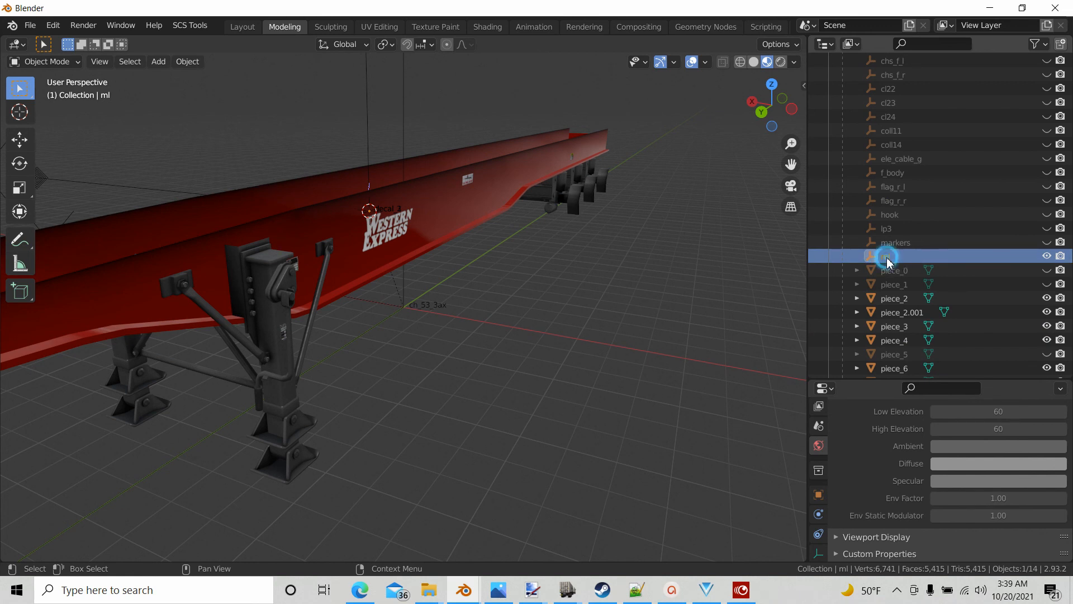
scroll(861, 263, "down", 3)
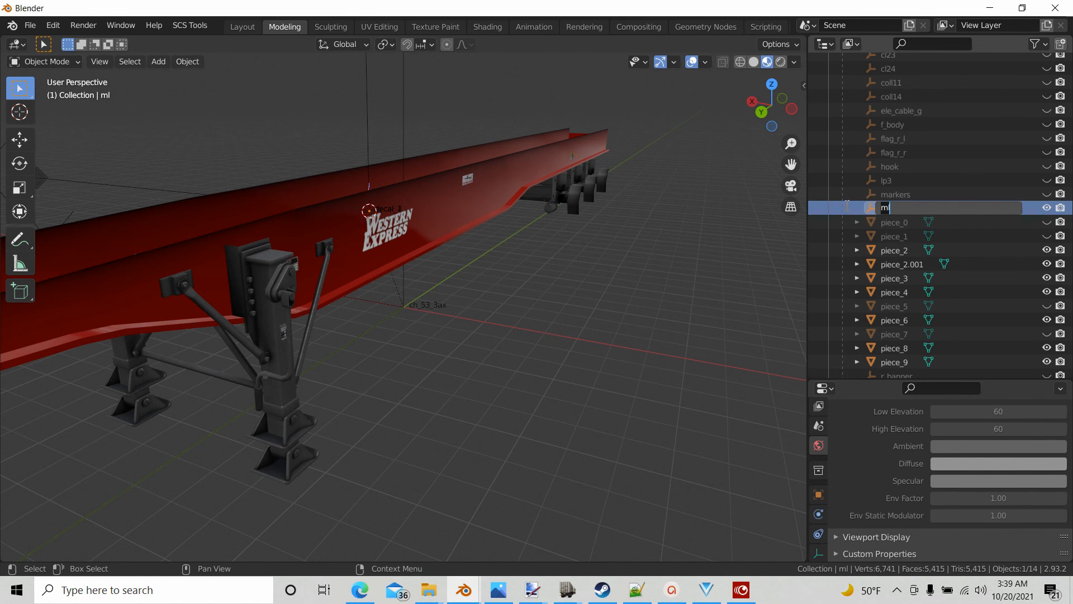
left_click(627, 304)
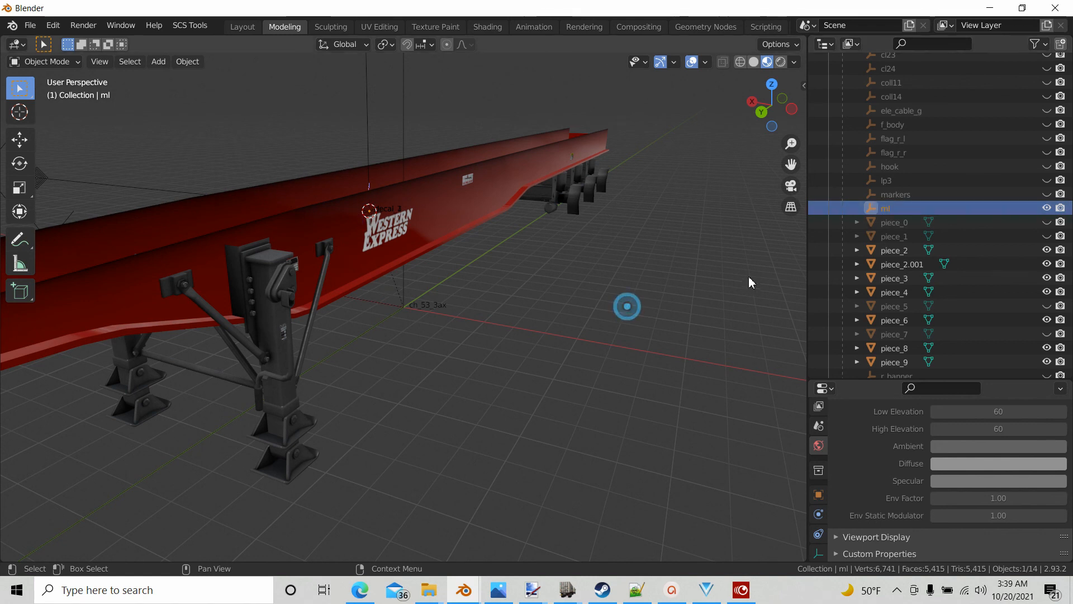
double_click(891, 207)
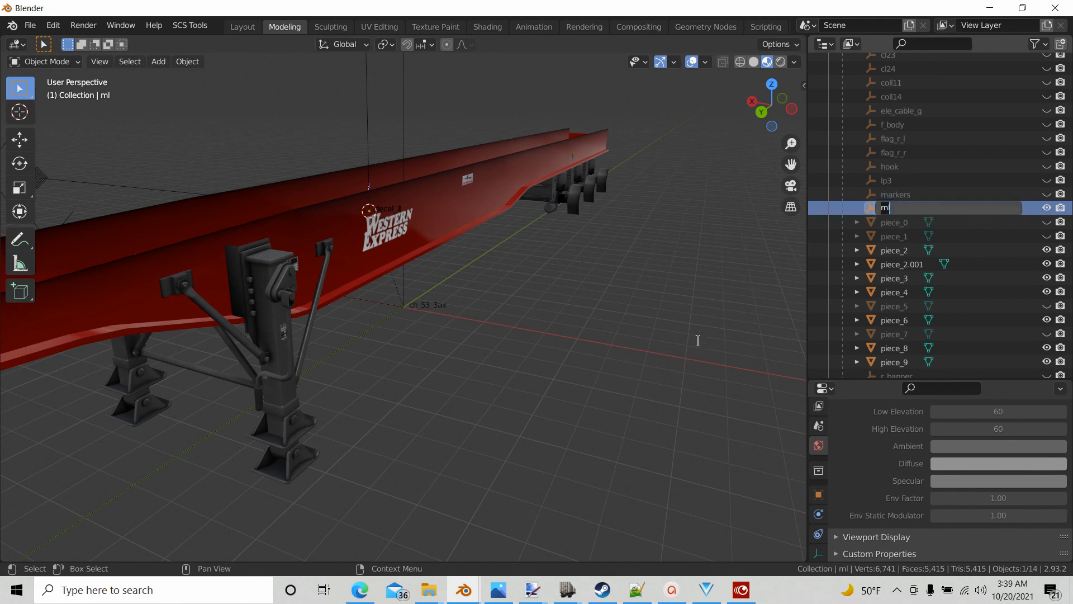
type("deca")
left_click(703, 341)
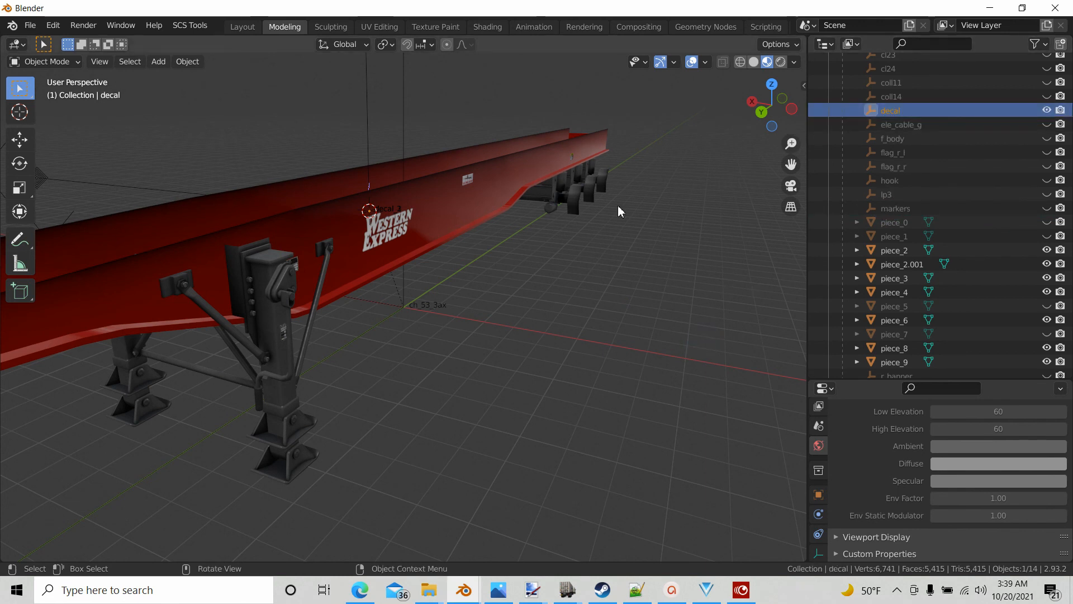
Examine where the decal_1, decal_2 and decal_3 roots sit relative to the decal locator on the chassis.
scroll(591, 232, "down", 3)
scroll(591, 232, "up", 4)
middle_click_drag(591, 233, 559, 282)
scroll(927, 246, "down", 5)
scroll(926, 240, "down", 6)
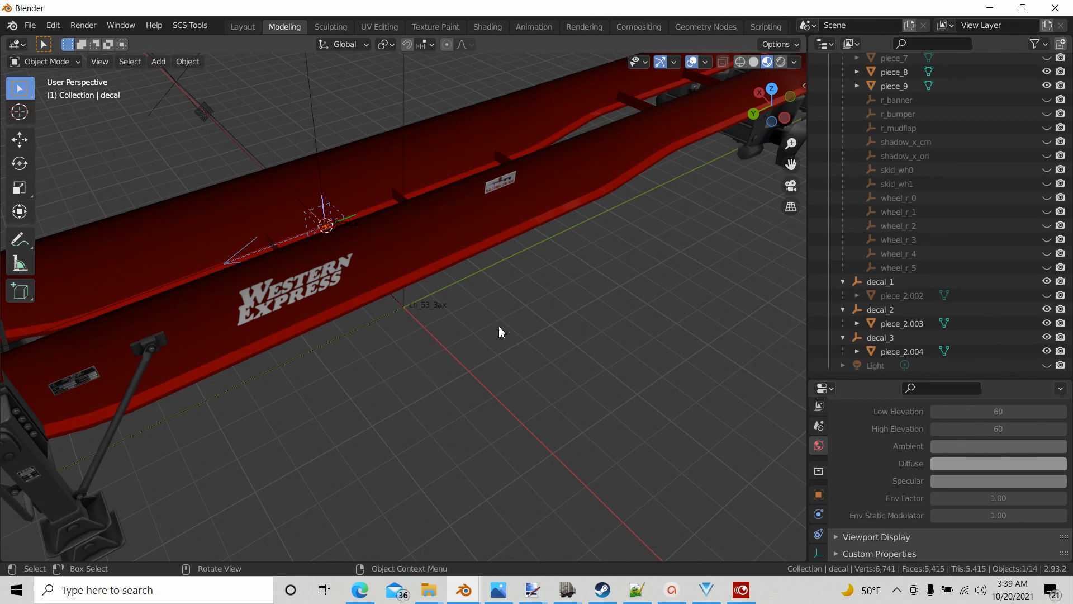
middle_click_drag(378, 287, 412, 296)
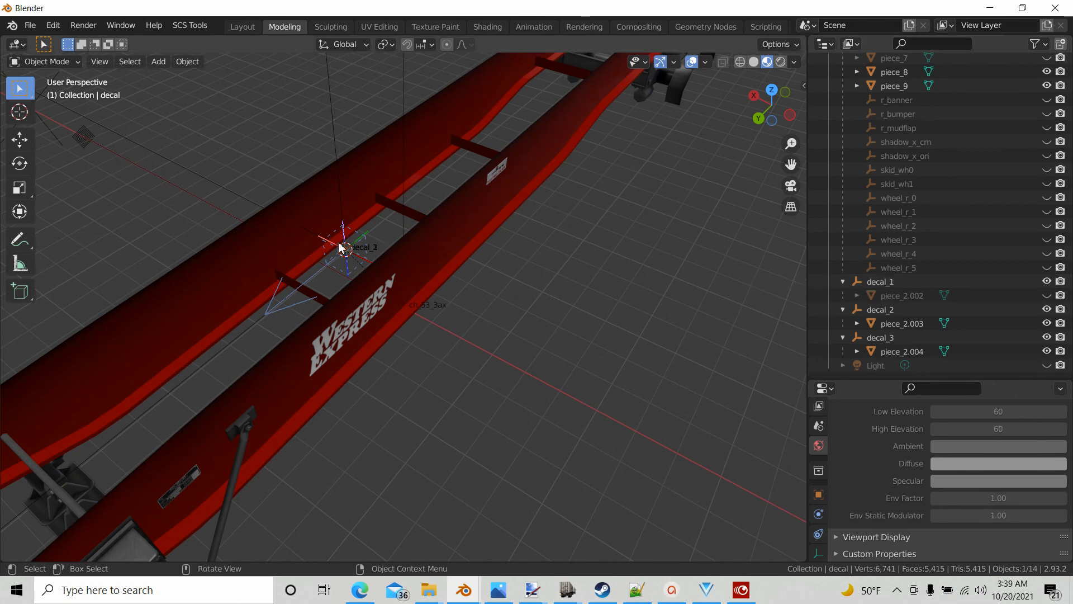
middle_click_drag(358, 262, 378, 239)
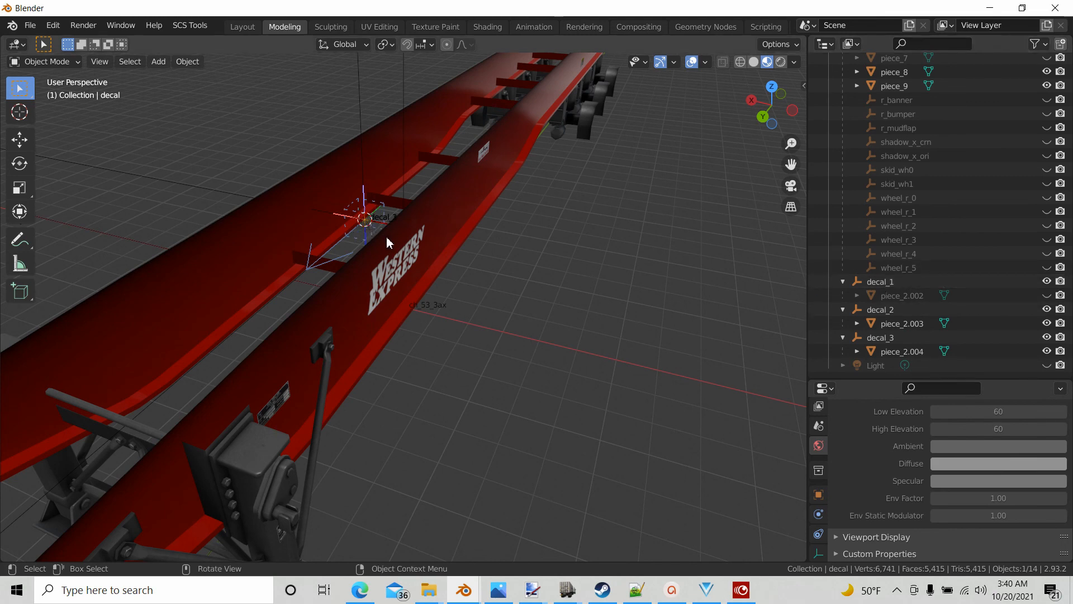
middle_click_drag(390, 241, 336, 251)
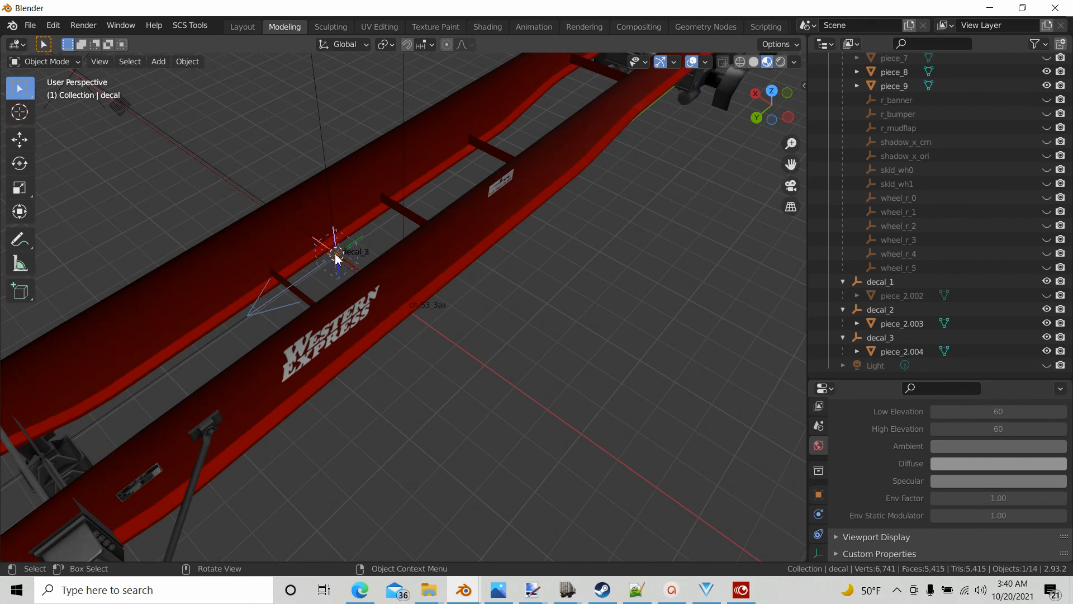
middle_click_drag(358, 300, 329, 298)
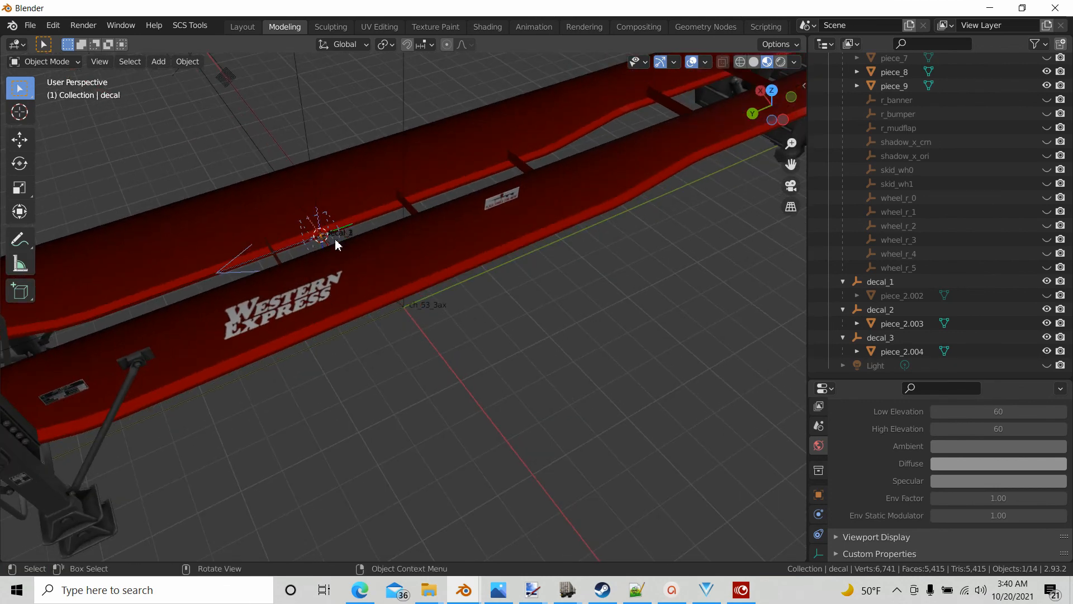
left_click(876, 282)
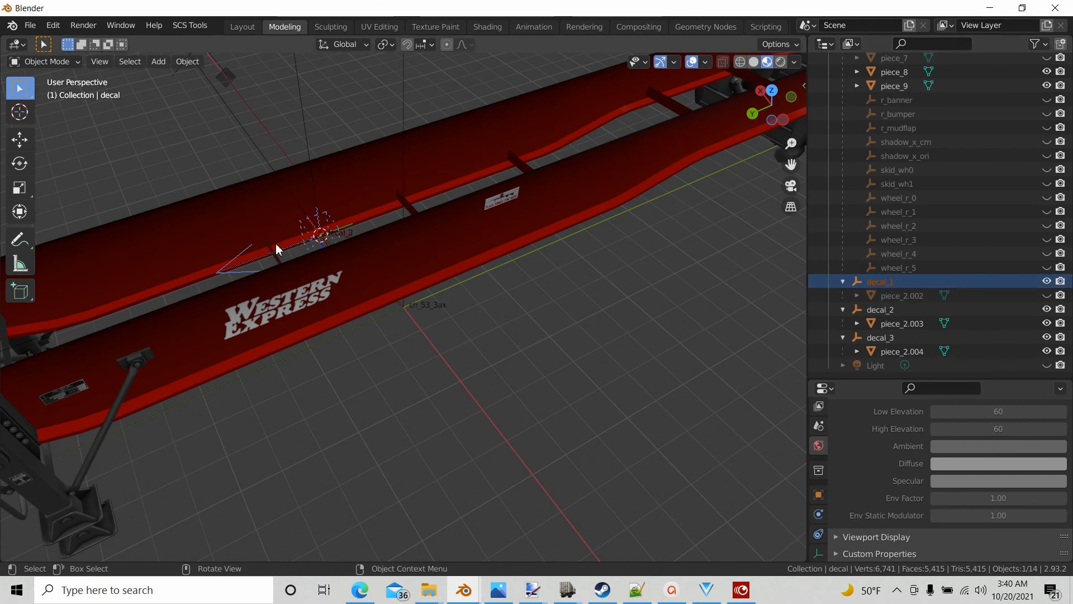
left_click(608, 320)
scroll(939, 239, "up", 13)
scroll(939, 241, "up", 5)
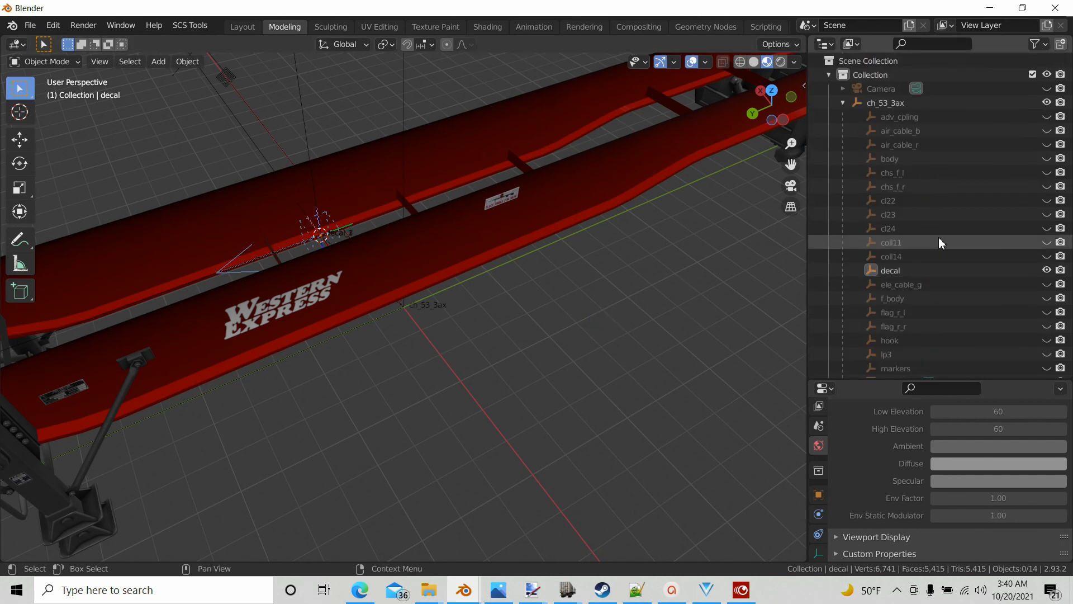
Select the decal locator in the object hierarchy and inspect its placement between the chassis rails from several angles.
left_click(887, 270)
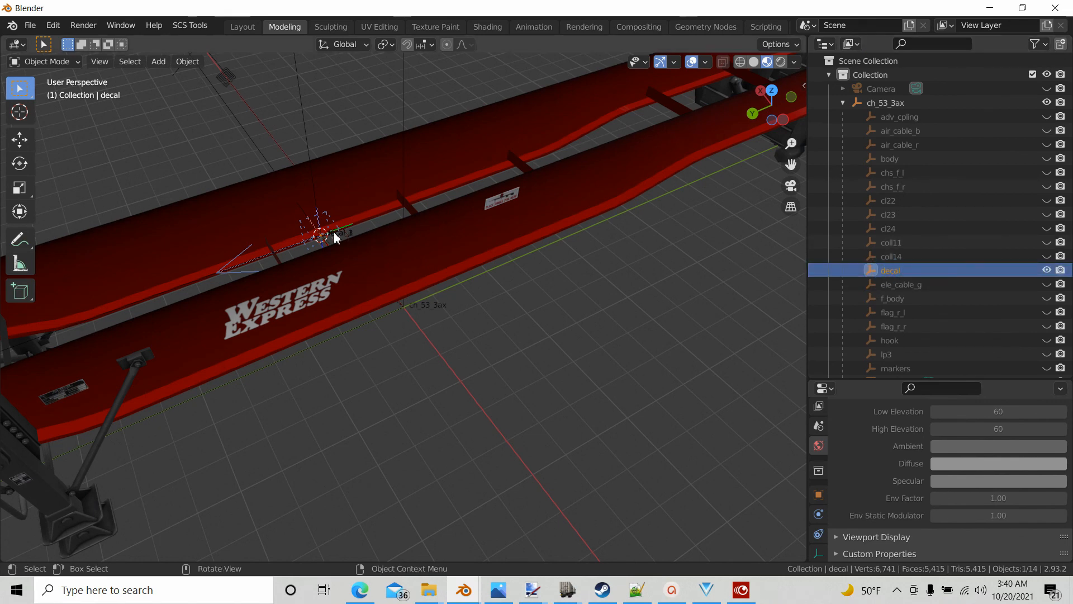
middle_click_drag(414, 274, 498, 318)
scroll(510, 333, "down", 4)
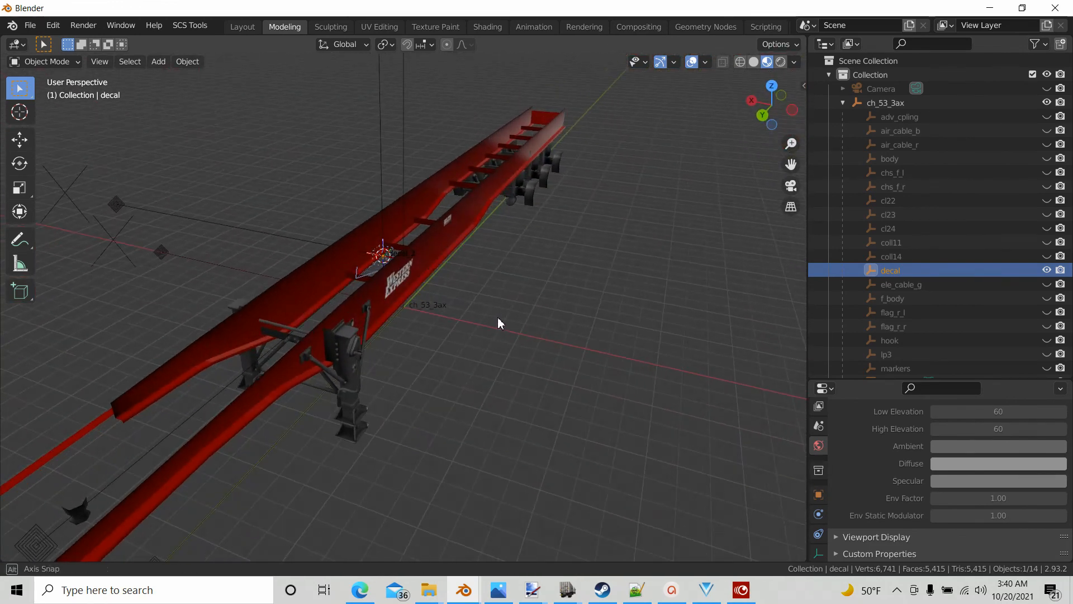
mouse_move(417, 293)
middle_mouse_down()
mouse_move(390, 265)
mouse_move(406, 295)
middle_mouse_up()
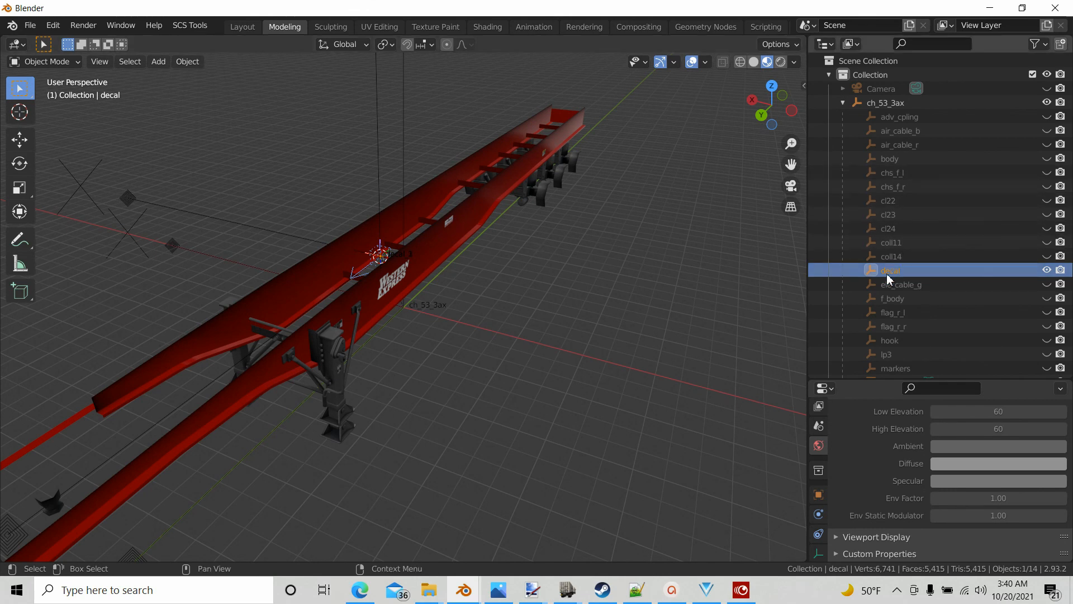
middle_click_drag(555, 323, 558, 351)
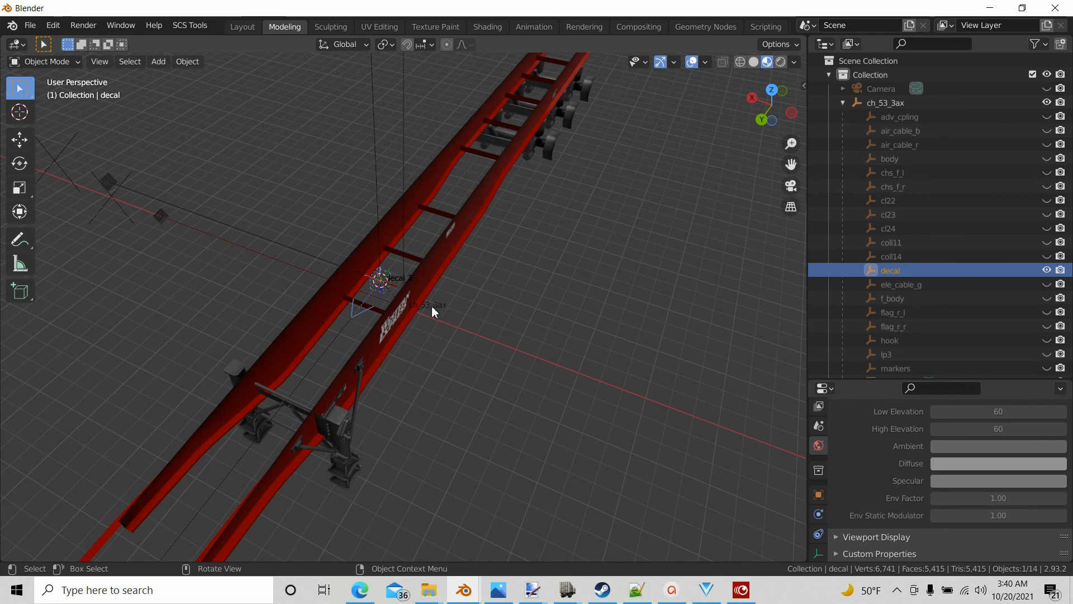
middle_click_drag(452, 326, 402, 273)
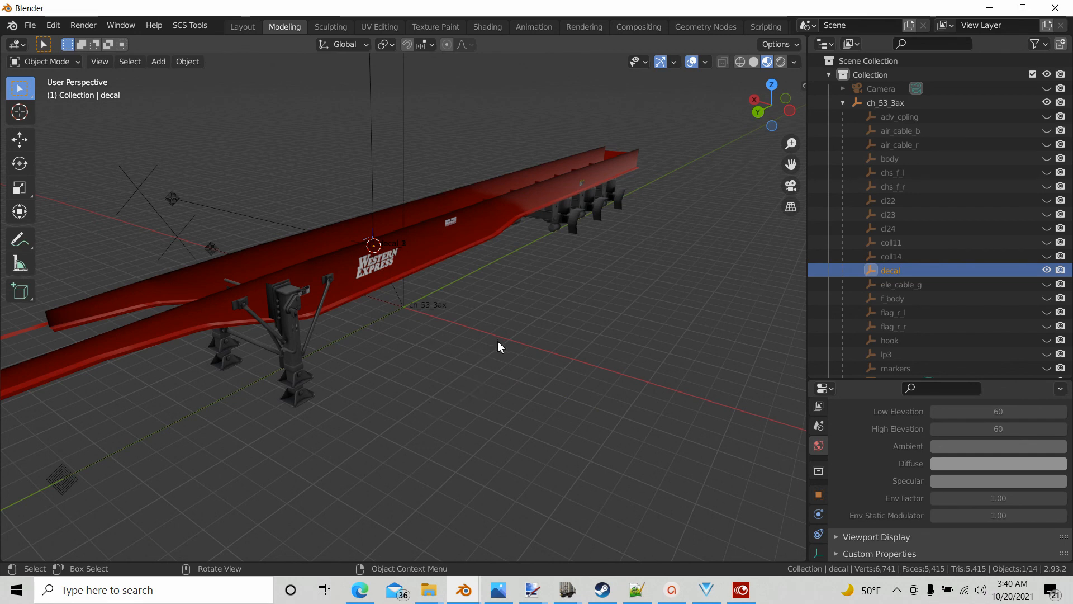
middle_click_drag(501, 347, 479, 374)
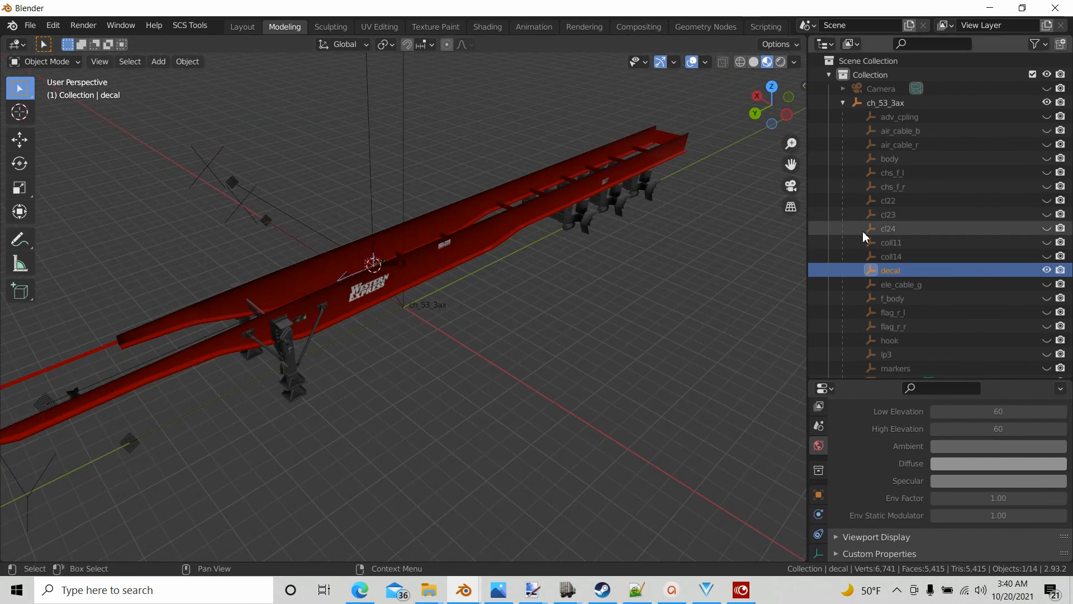
middle_click_drag(539, 326, 549, 302)
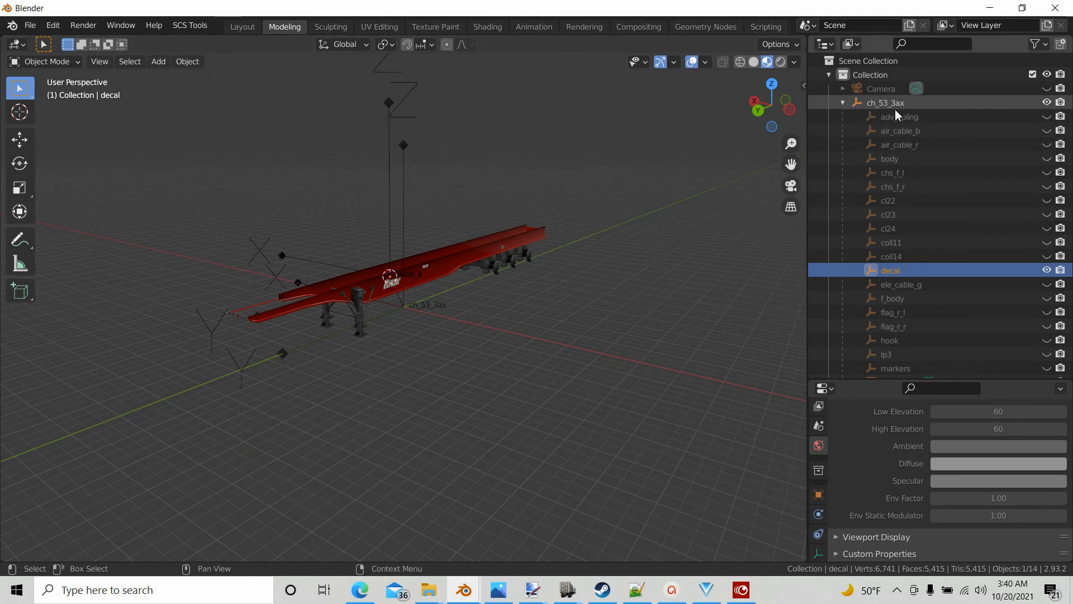
scroll(350, 291, "up", 6)
middle_click_drag(353, 269, 397, 259)
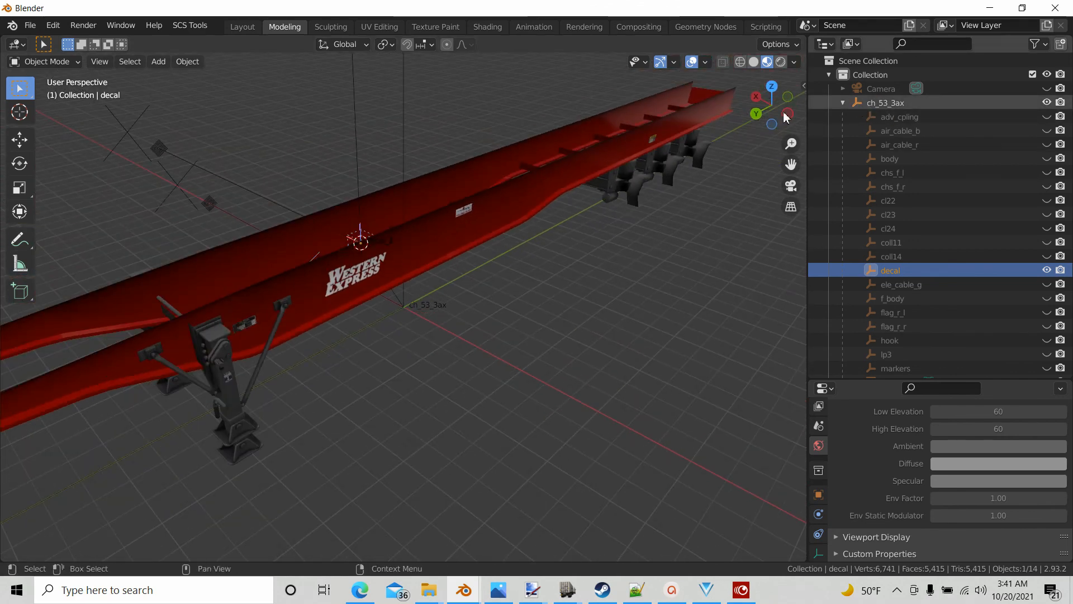
middle_click_drag(510, 226, 877, 108)
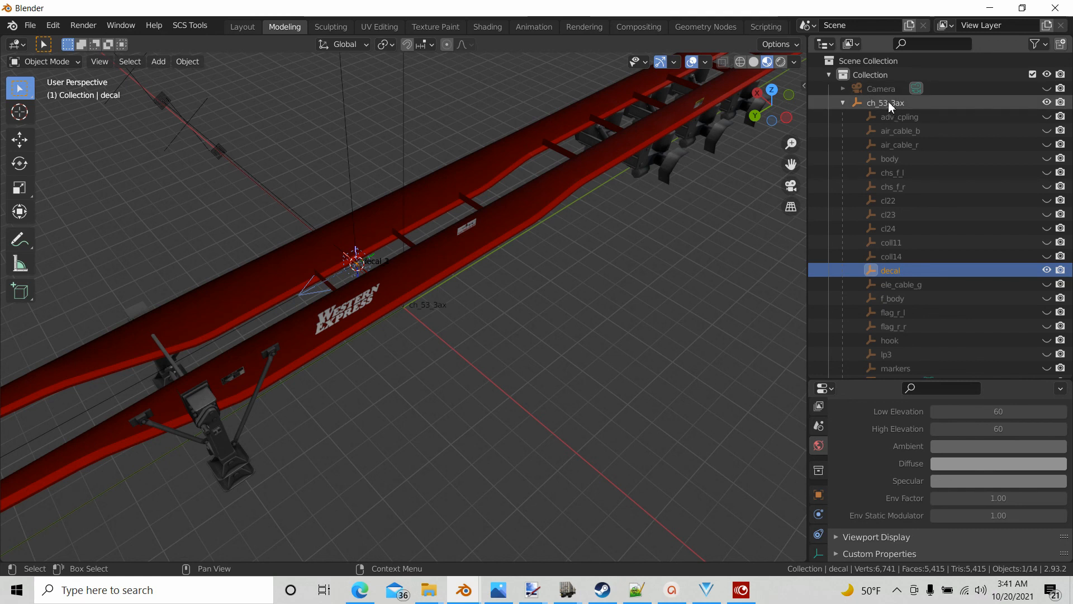
Rename the ch_53_3ax chassis root as ch_53pnt.
double_click(887, 102)
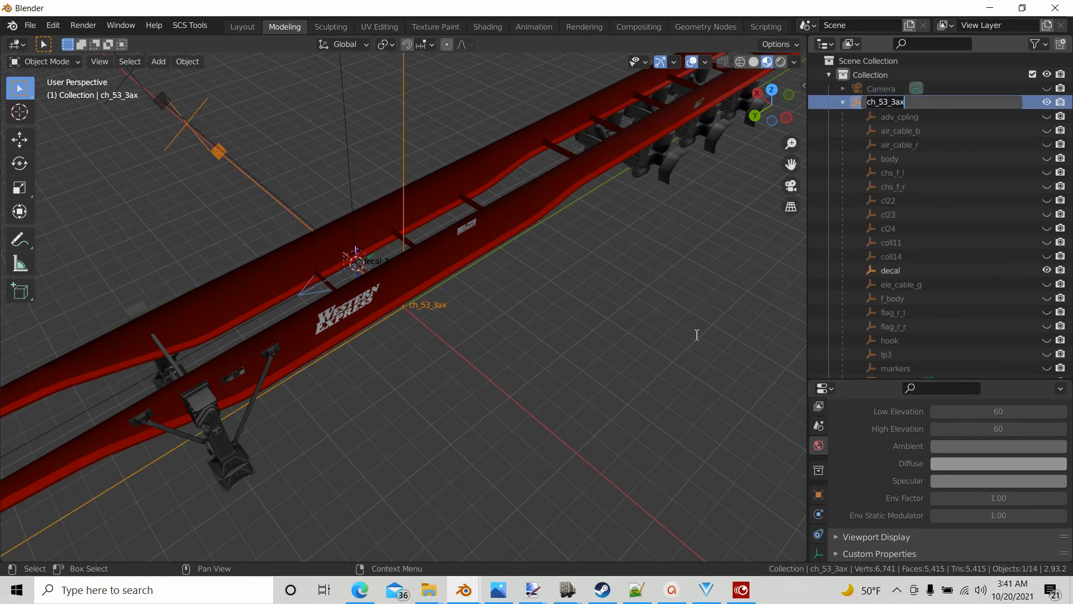
key("BackSpace")
key("BackSpace")
key("BackSpace")
key("BackSpace")
key("BackSpace")
key("BackSpace")
key("BackSpace")
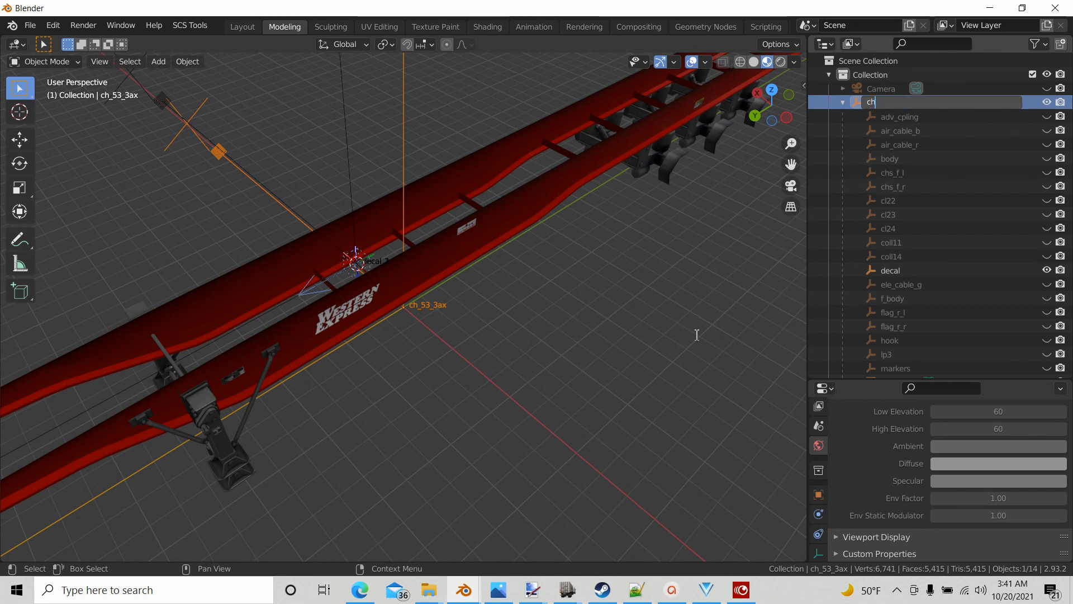
type("_53pnt")
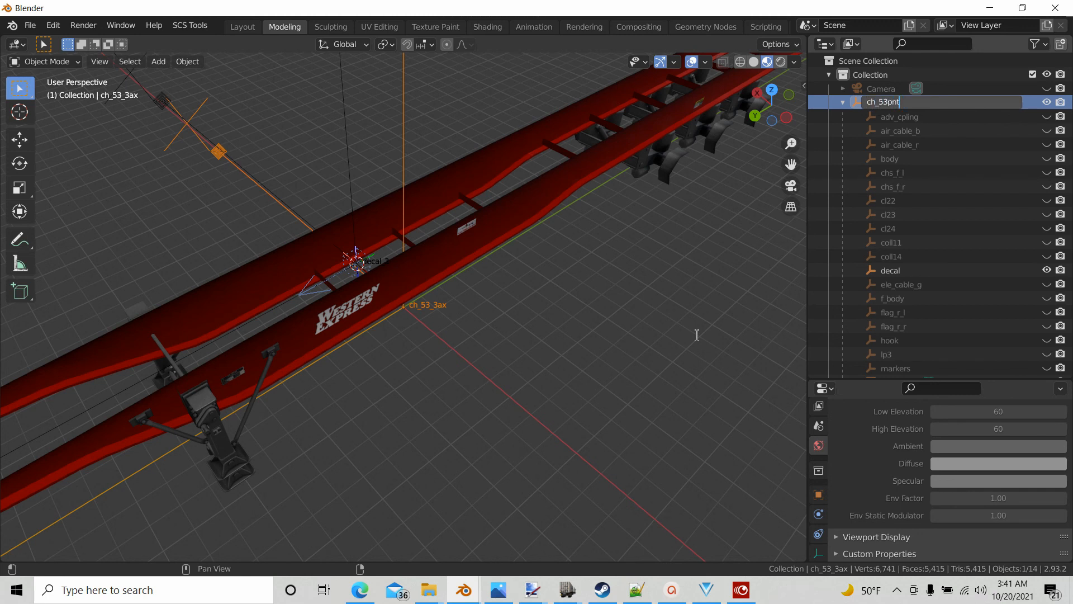
left_click(697, 334)
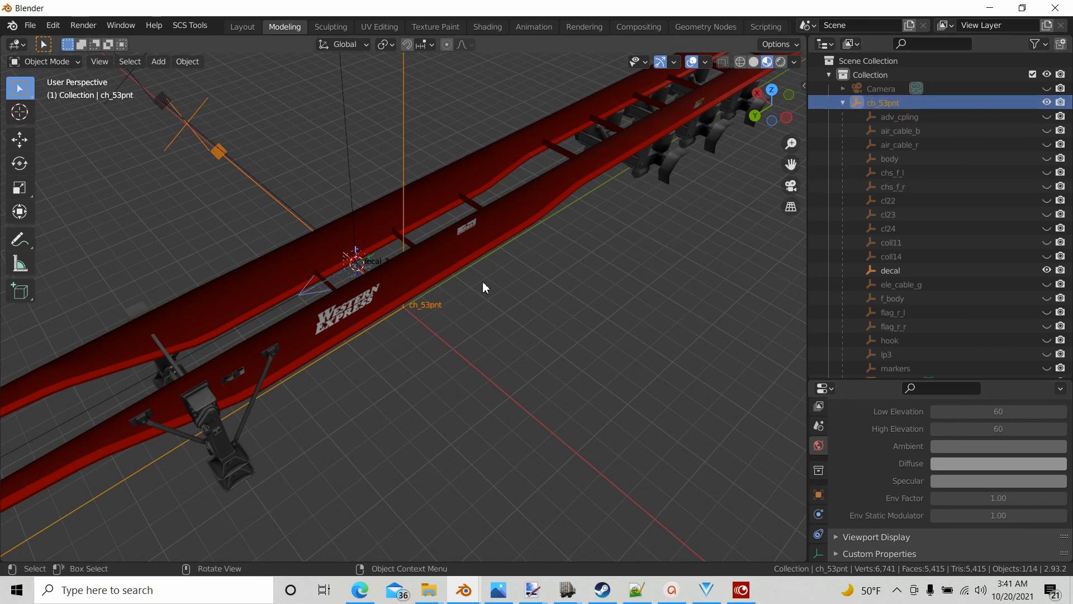
middle_click_drag(485, 286, 502, 252)
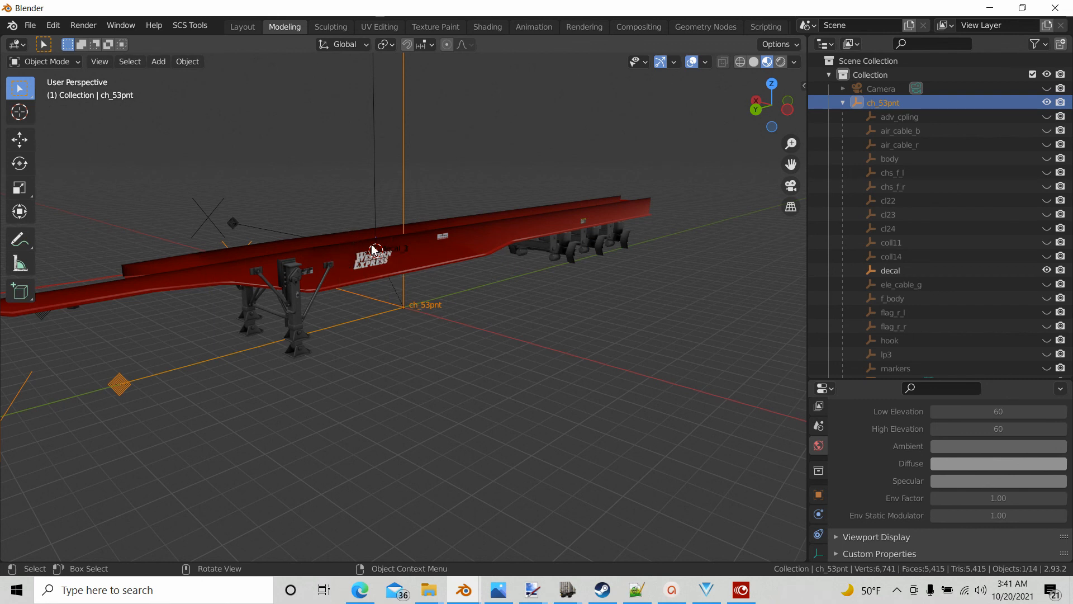
middle_click_drag(568, 309, 596, 329)
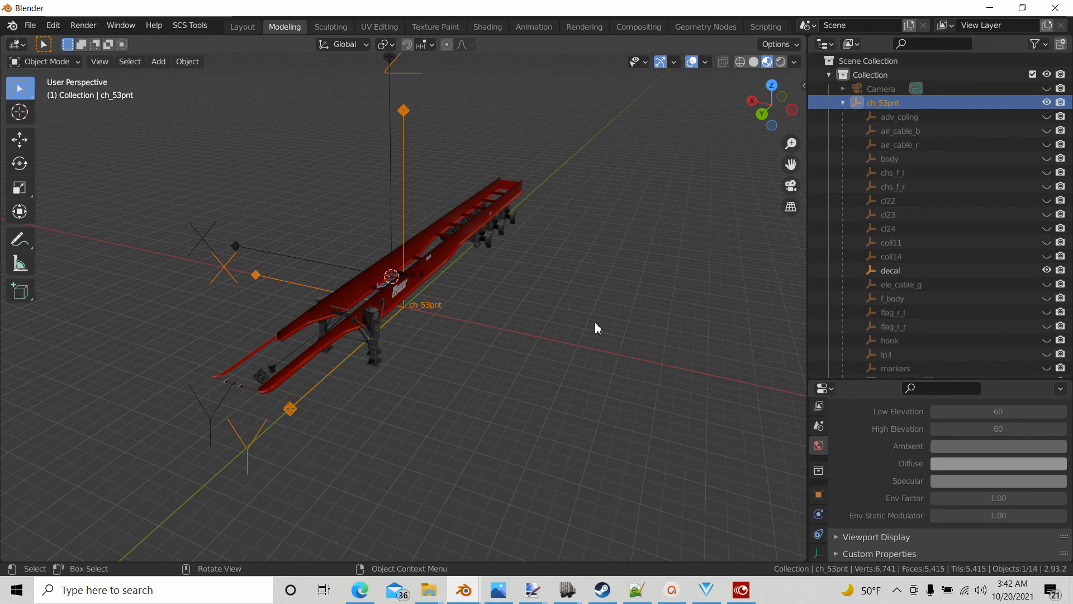
scroll(395, 314, "up", 3)
middle_click_drag(396, 313, 389, 301)
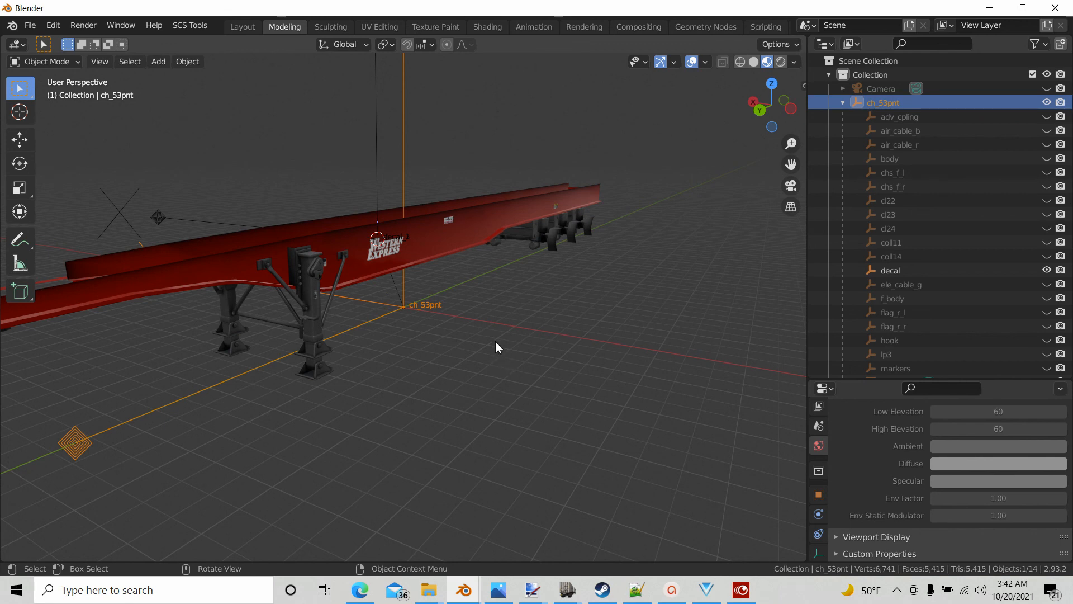
mouse_move(496, 342)
middle_mouse_down()
mouse_move(400, 395)
mouse_move(503, 354)
middle_mouse_up()
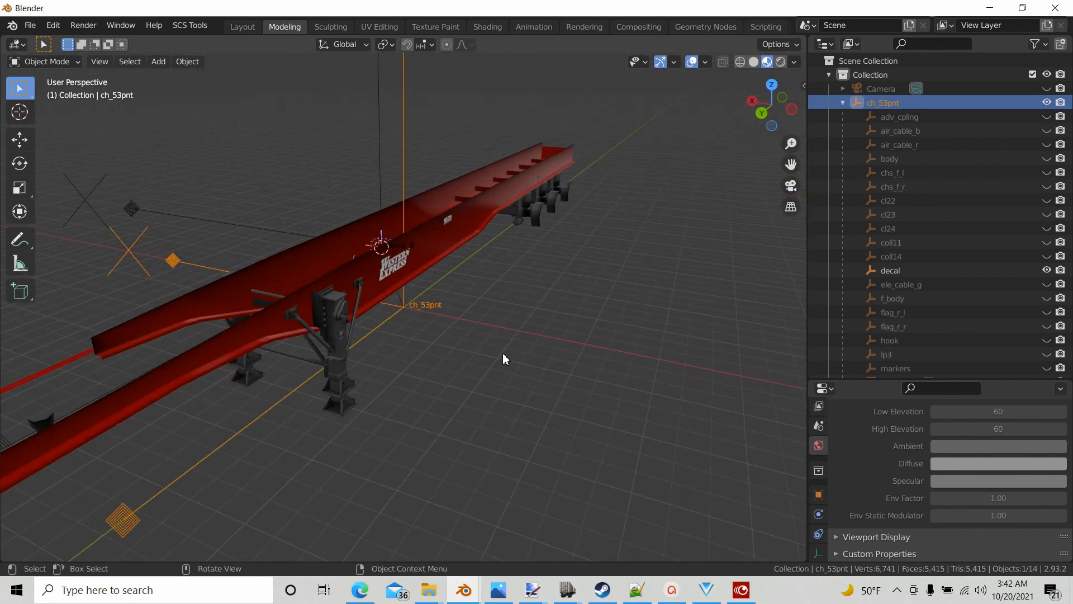